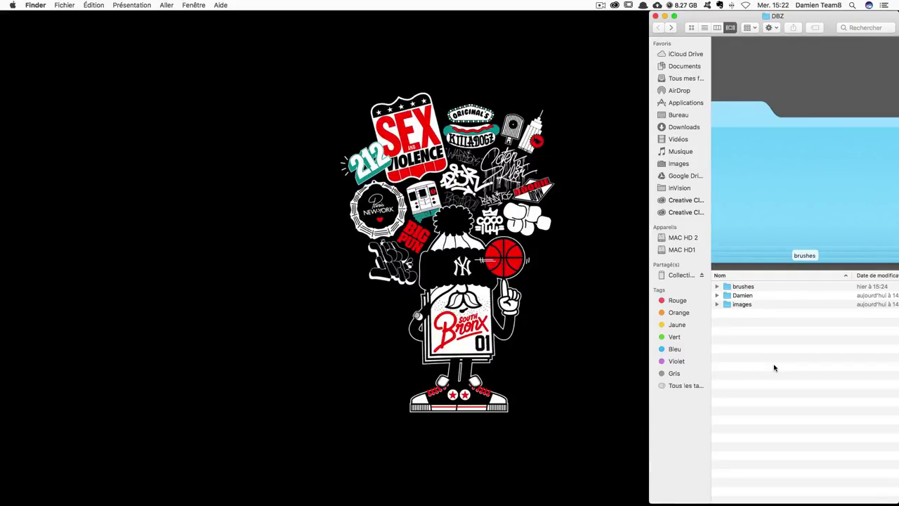
Expand the brushes folder in DBZ and preview the wg_dust_particles brush file
click(745, 289)
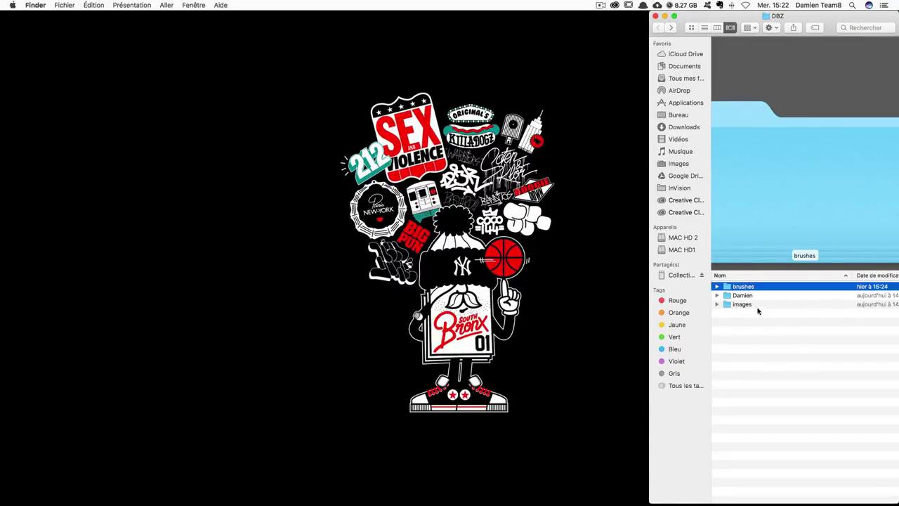
click(746, 307)
click(717, 286)
click(772, 304)
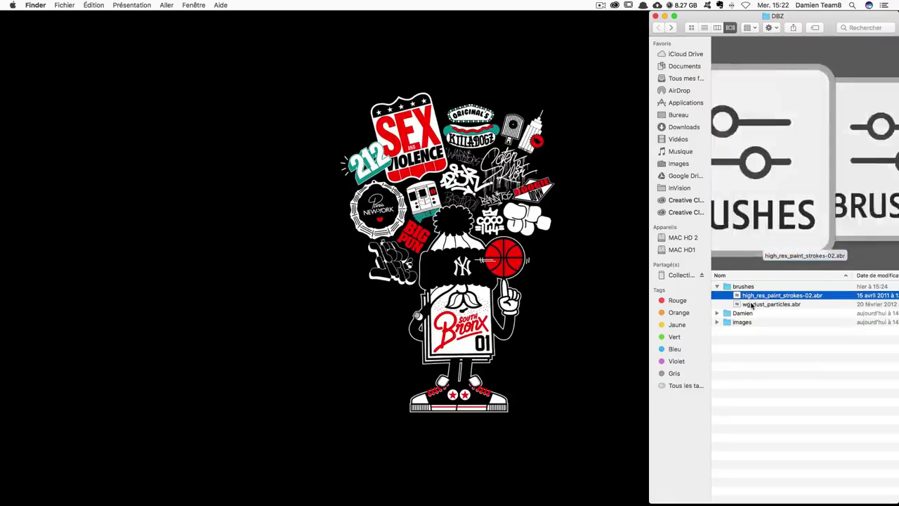
click(757, 357)
Expand the images folder, preview krillin.png and cell.png, then bring up Photoshop
click(717, 322)
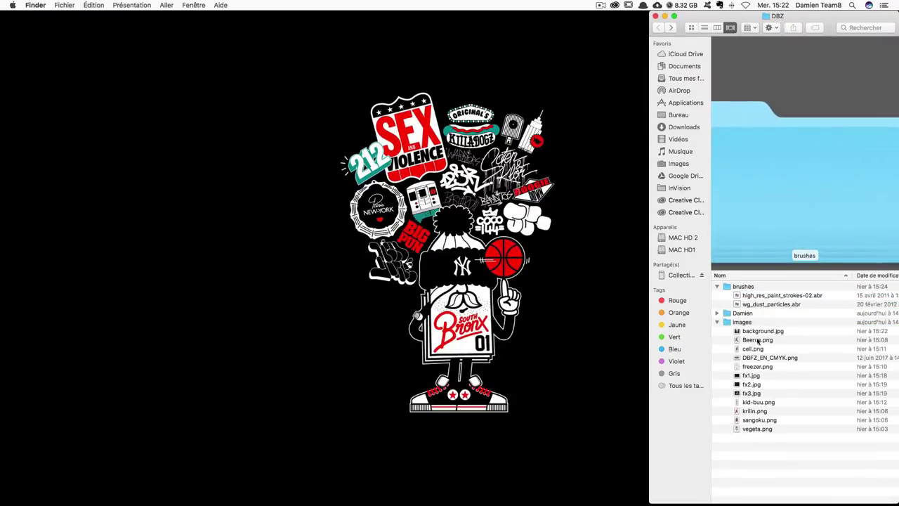
click(754, 411)
click(750, 350)
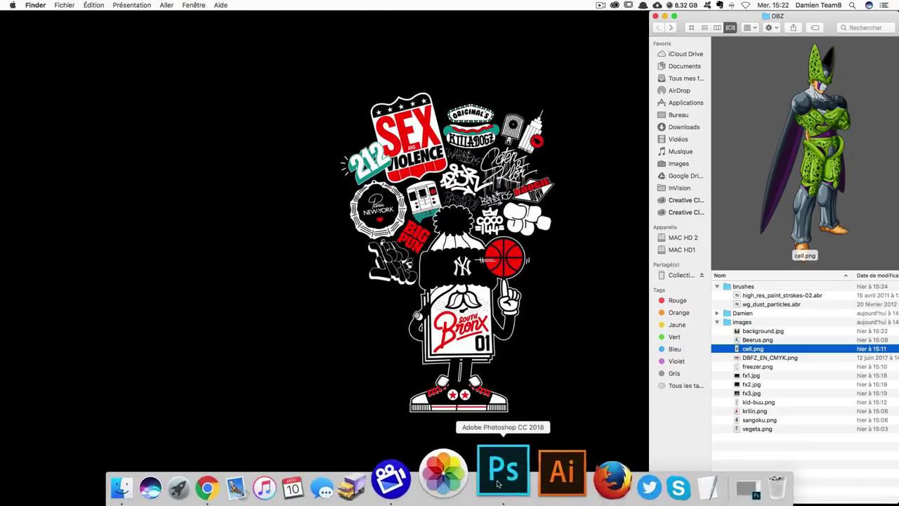
click(507, 485)
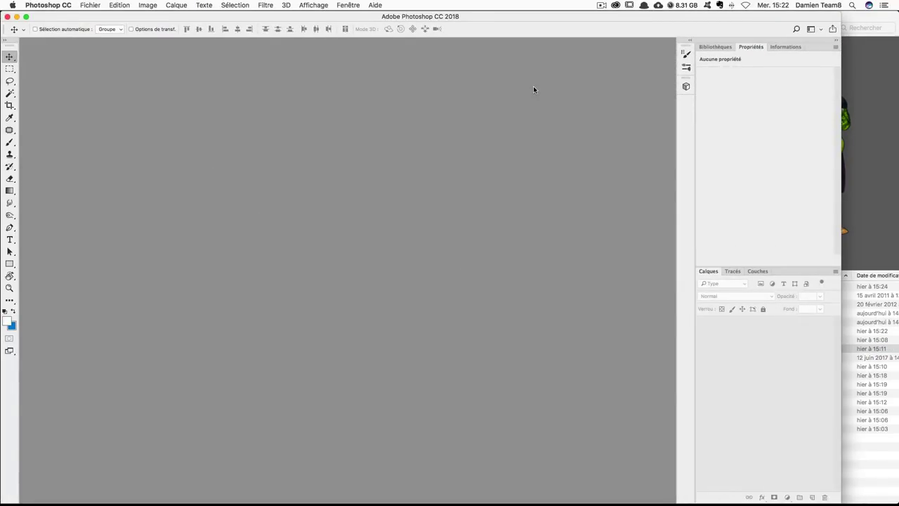
Create a new A4 print-preset document at 150 pixels per inch
key(super+n)
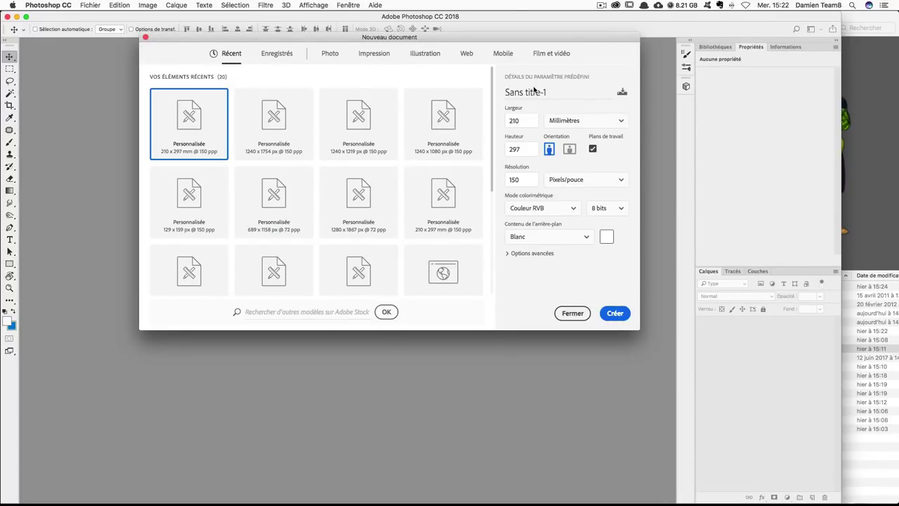
click(366, 54)
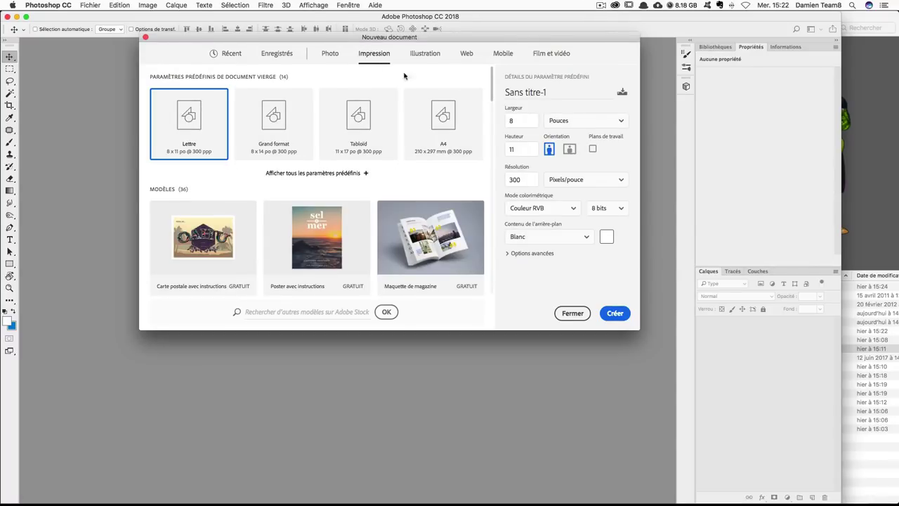
click(457, 136)
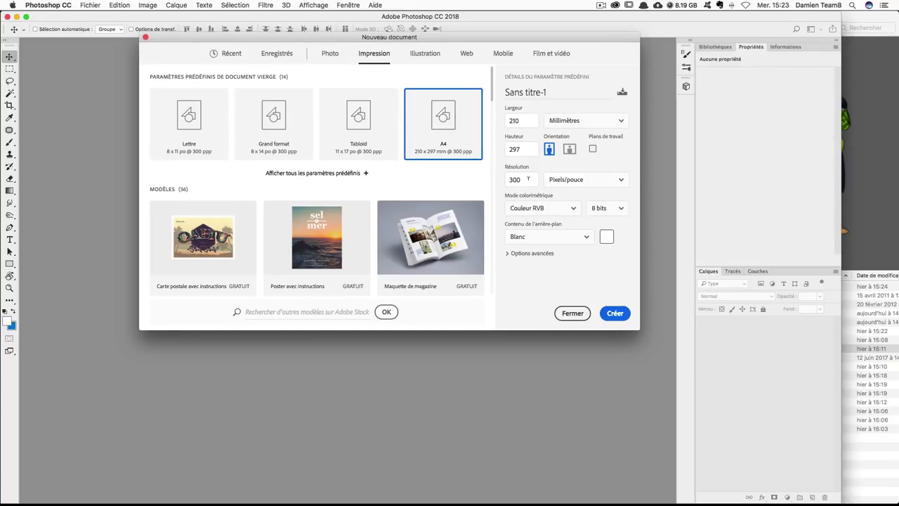
double_click(514, 180)
text(150)
click(621, 317)
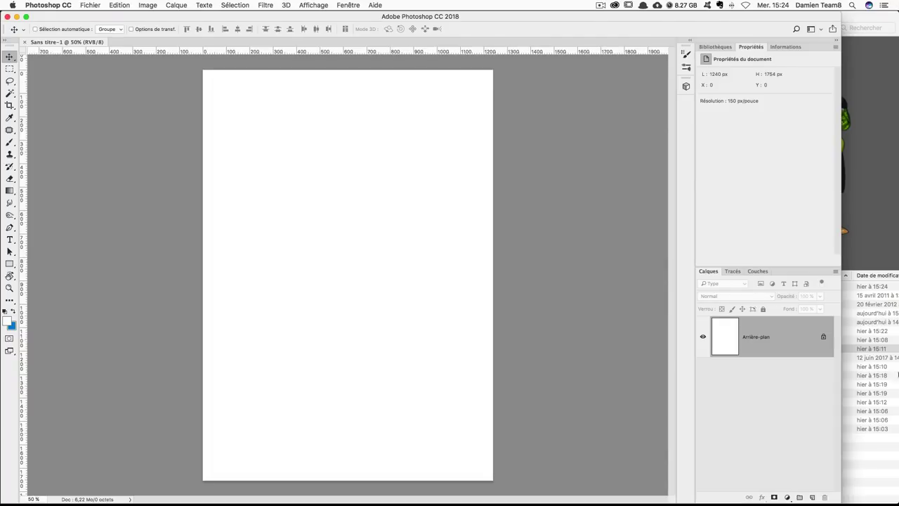
Import the high_res_paint_strokes-02 and wg_dust_particles .abr brush files into the brush presets
key(super+Tab)
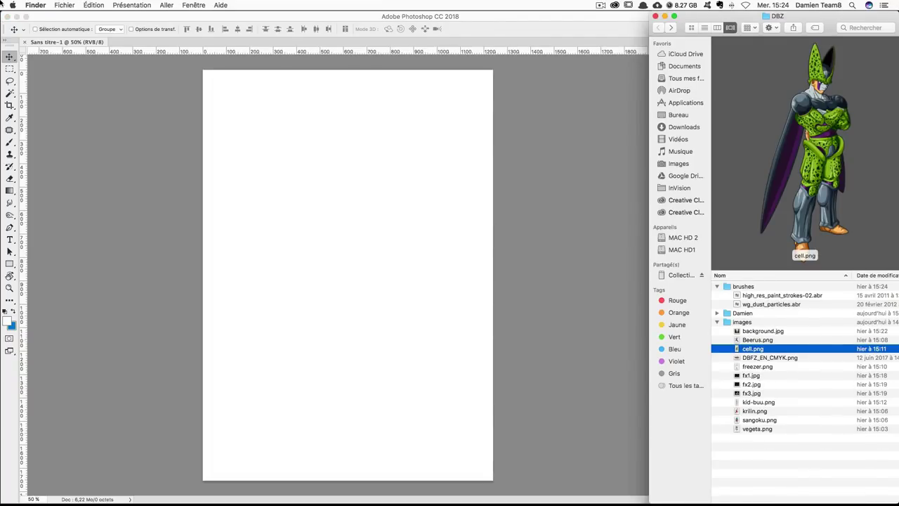
click(12, 144)
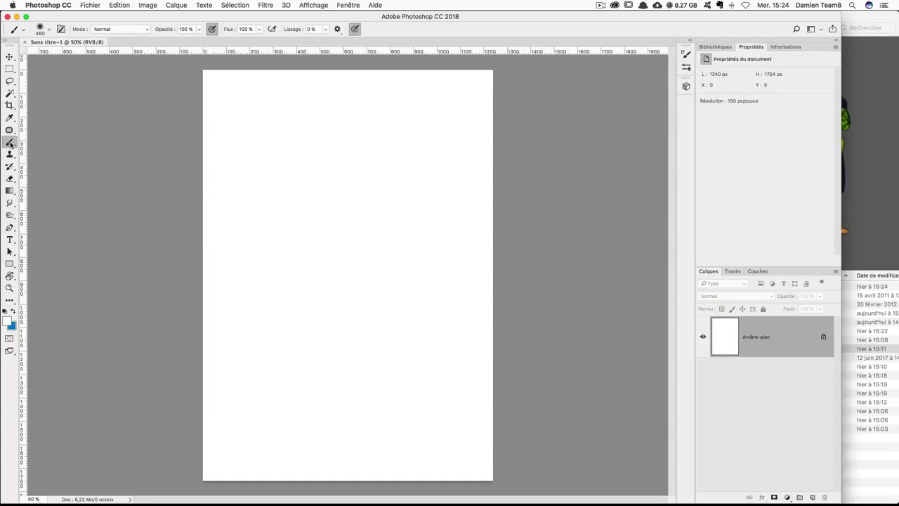
click(47, 31)
click(137, 46)
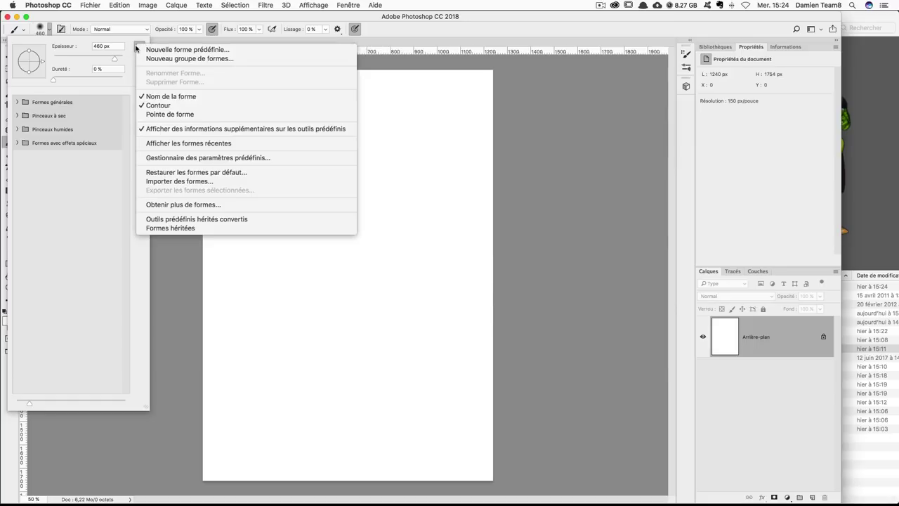
click(179, 181)
drag(323, 131, 281, 94)
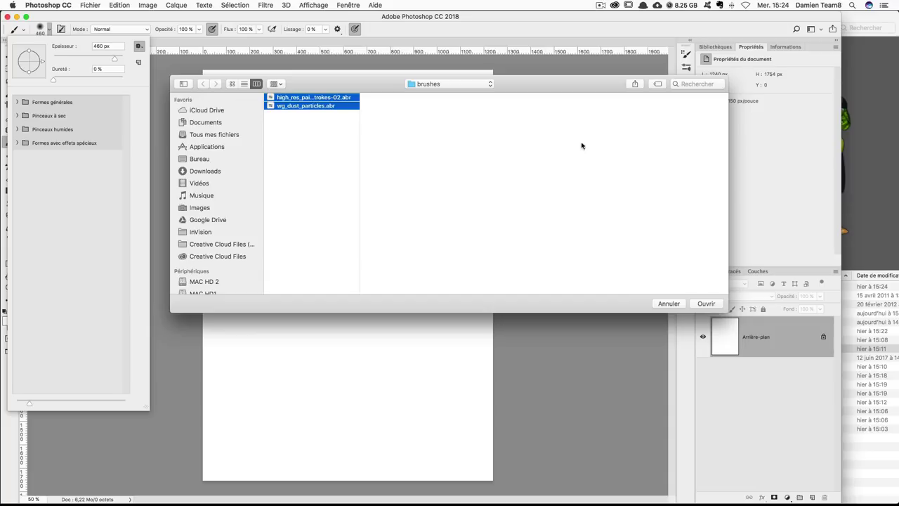
click(706, 304)
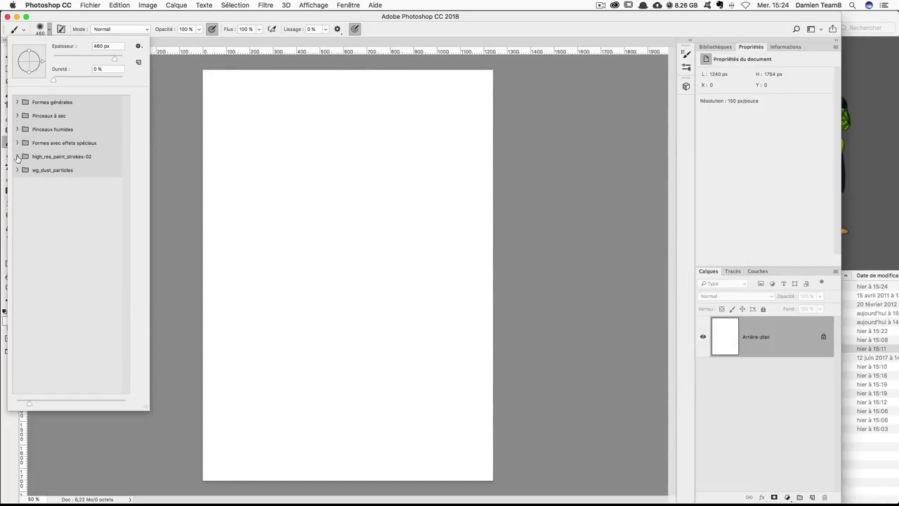
Browse the two imported brush sets in the preset list, then close it
click(17, 156)
click(16, 157)
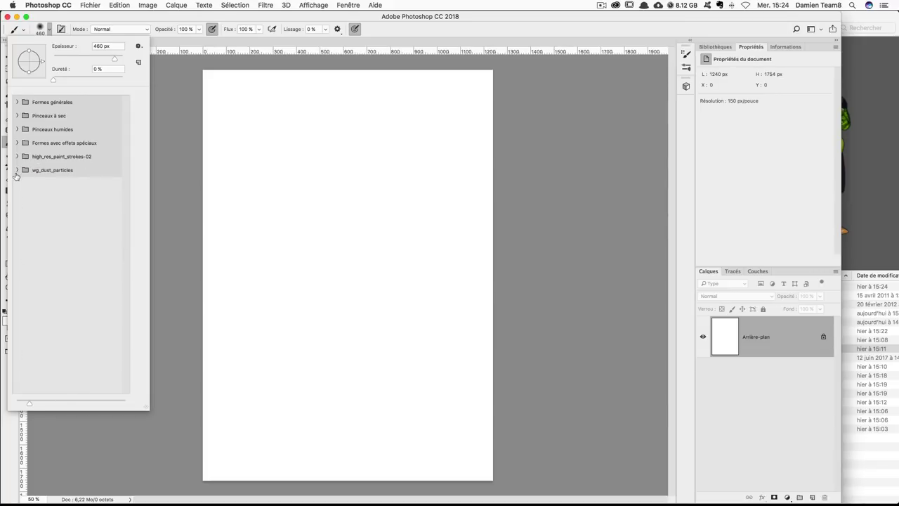
click(17, 170)
click(17, 170)
click(17, 157)
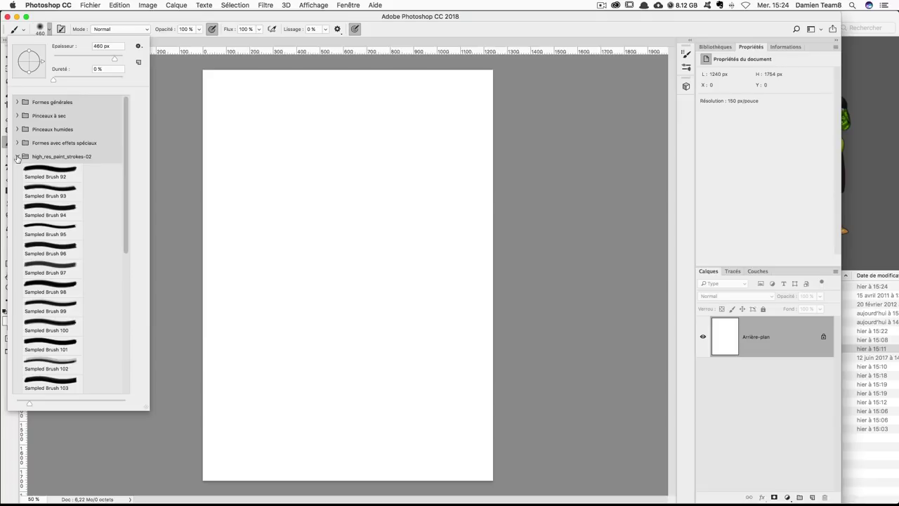
click(17, 157)
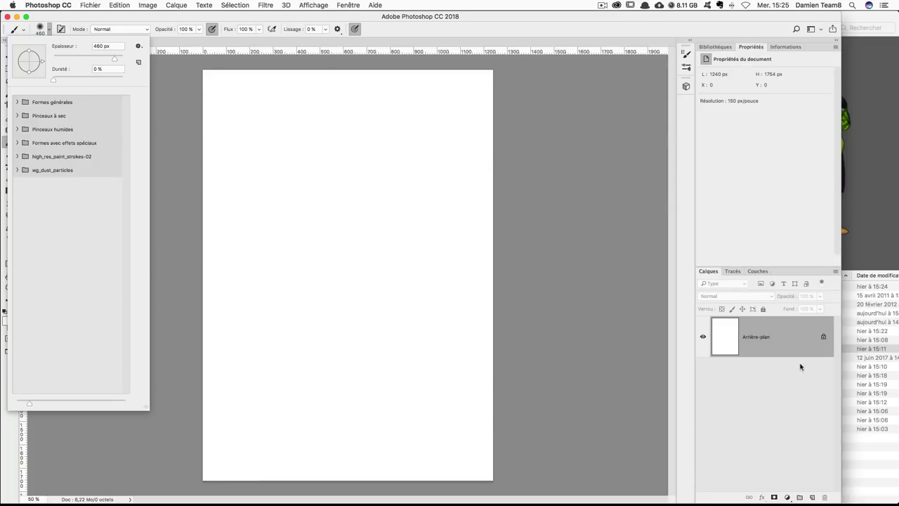
click(784, 403)
Convert the locked Arrière-plan background into a regular layer named bg
double_click(780, 347)
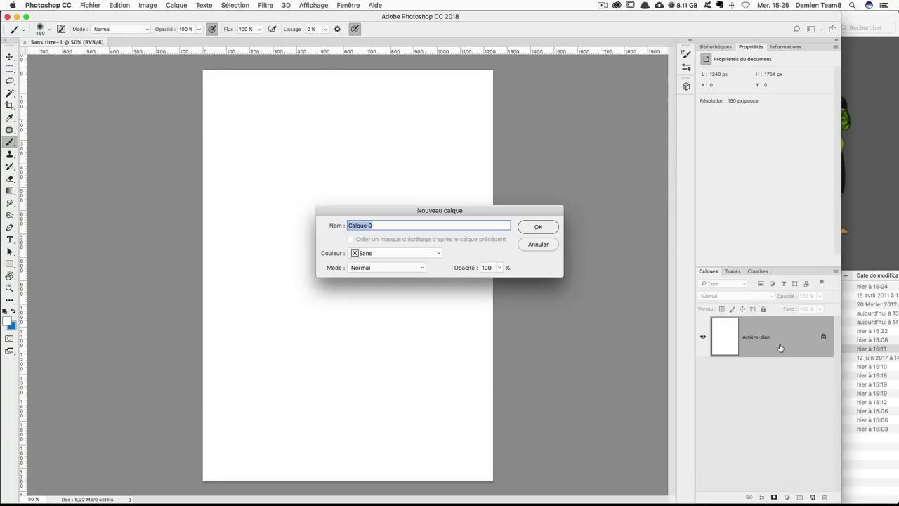
key(Return)
double_click(753, 338)
text(bg)
key(Return)
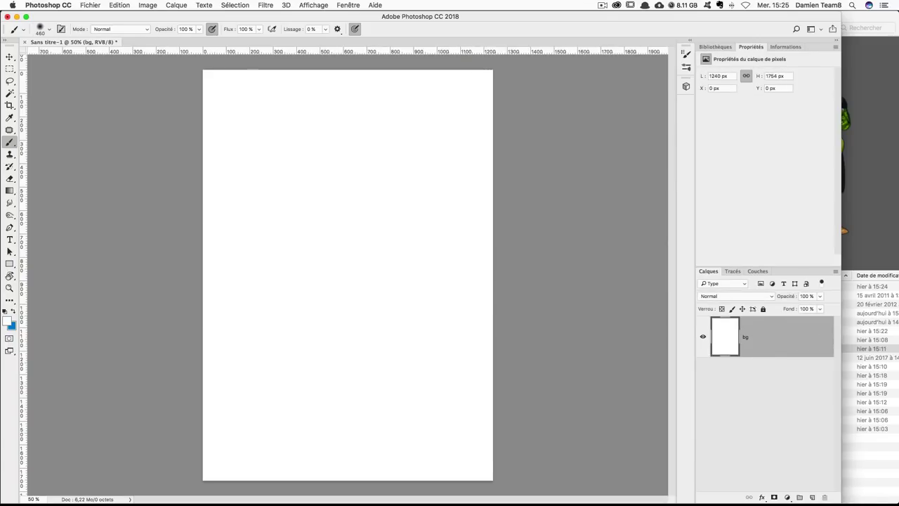
Set the foreground colour to dark grey #222021
click(11, 321)
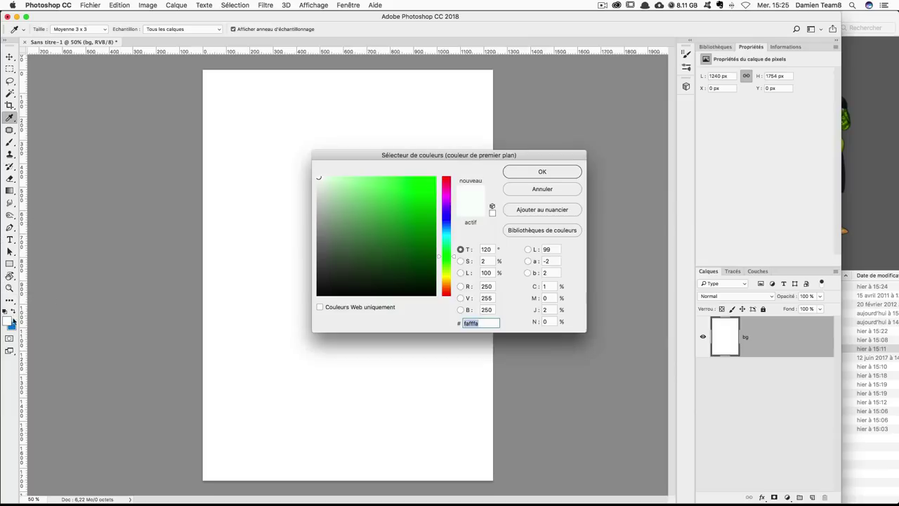
drag(457, 152, 481, 112)
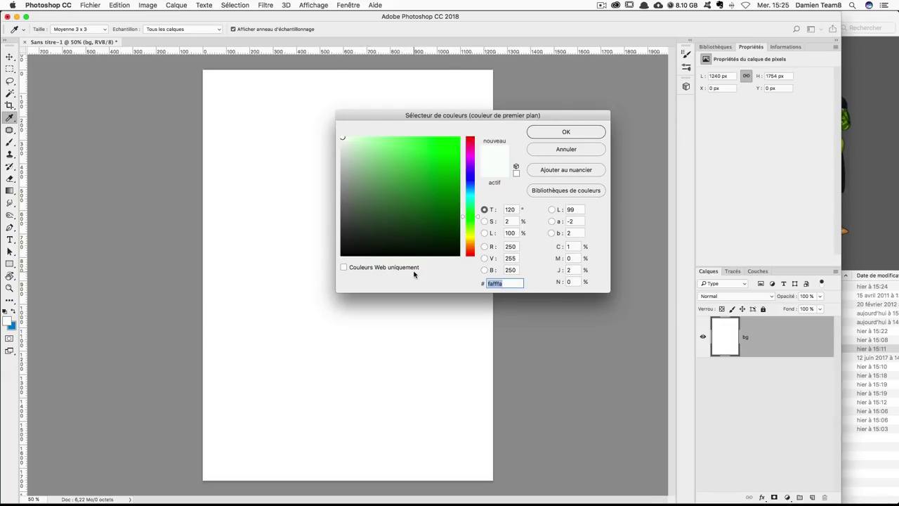
text(222)
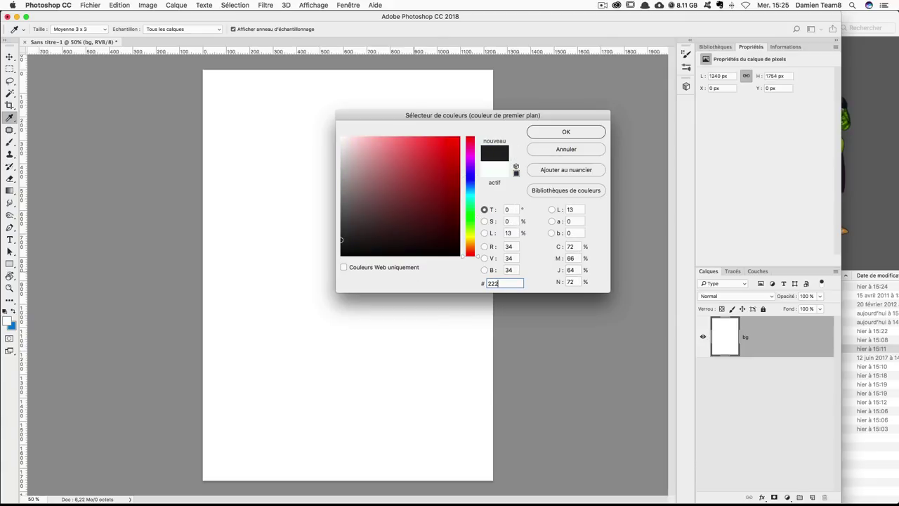
text(02)
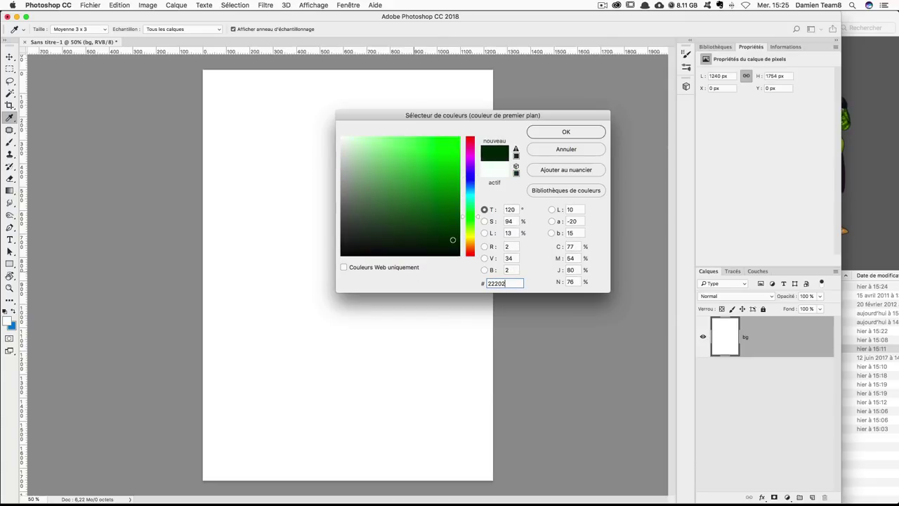
text(1)
key(Return)
key(b)
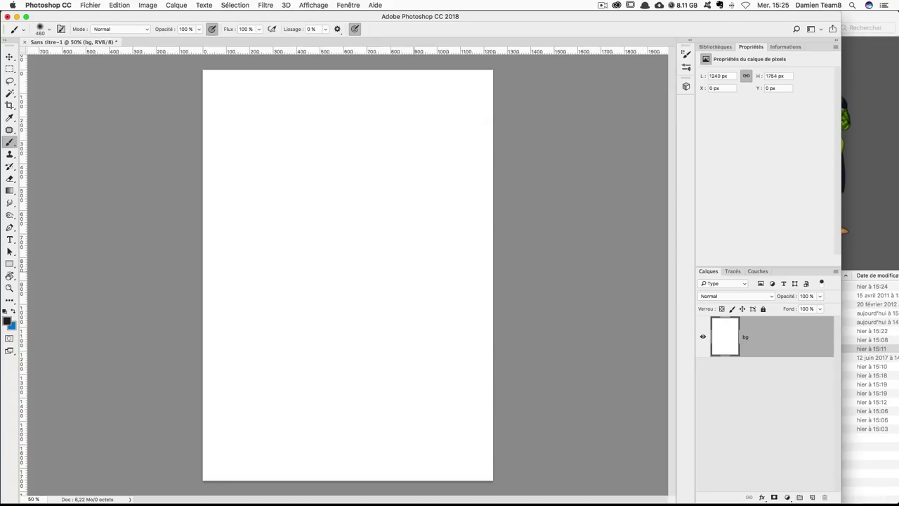
Fill the bg layer with the foreground colour
key(shift+BackSpace)
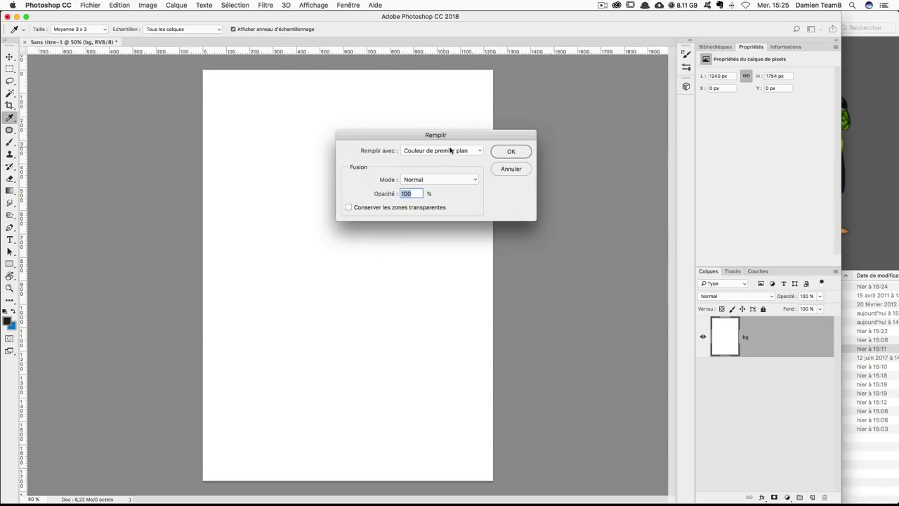
click(439, 151)
click(441, 151)
click(511, 152)
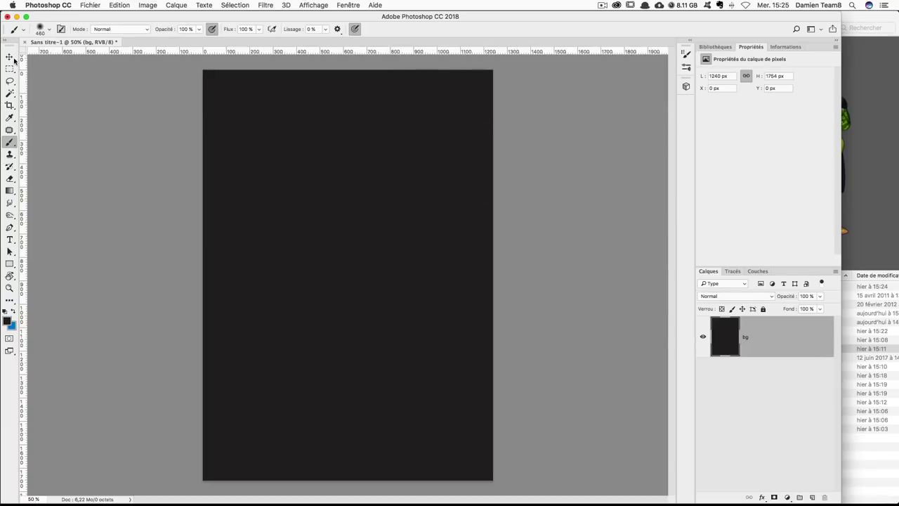
click(10, 56)
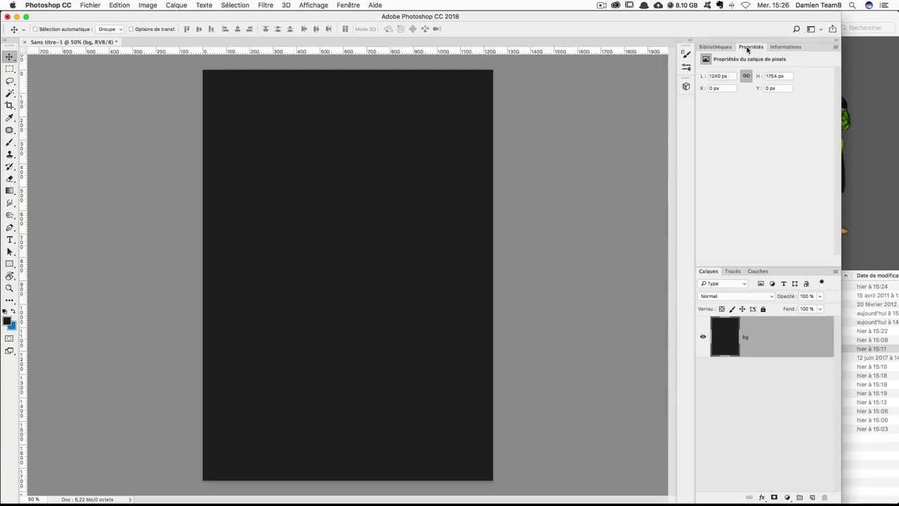
Check the workspace panel list, then set the bg layer's X and Y to 0 px in Properties
click(271, 6)
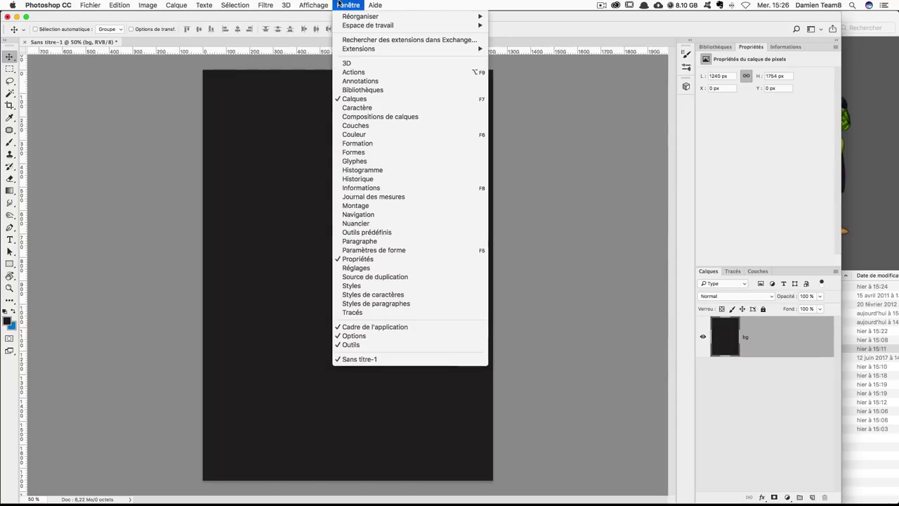
mouse_move(348, 5)
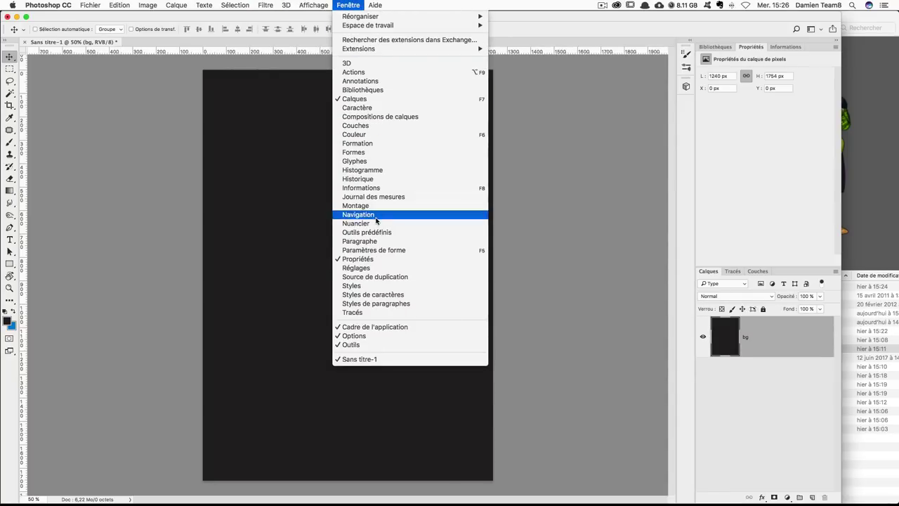
click(788, 196)
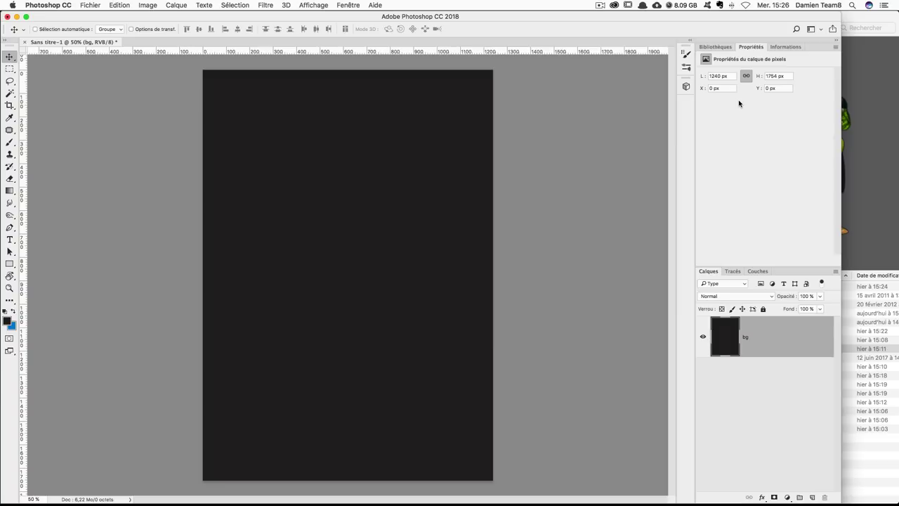
click(726, 87)
key(Tab)
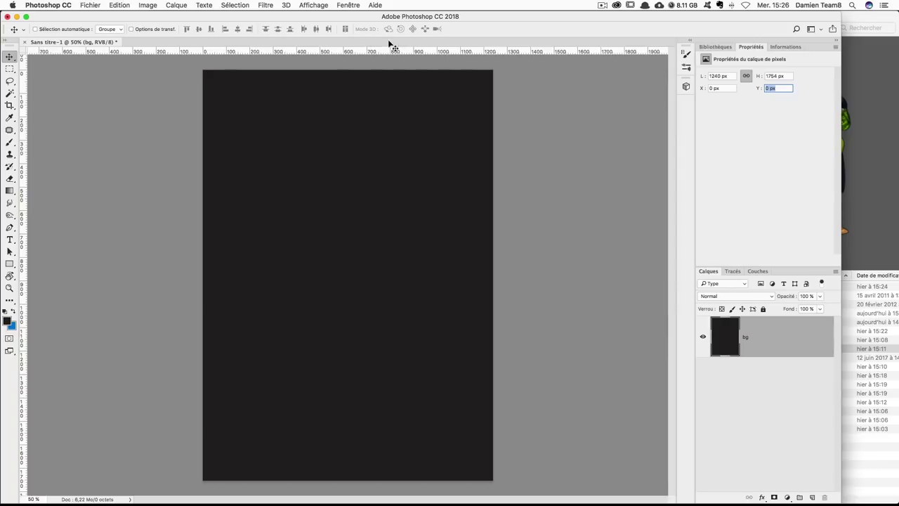
Open sangoku.png from the images folder and copy the whole image
click(478, 118)
key(super+o)
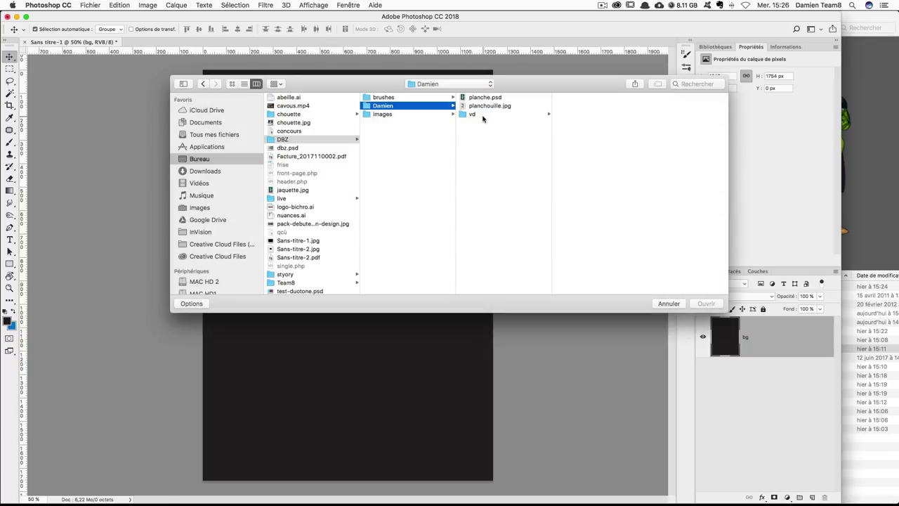
click(385, 115)
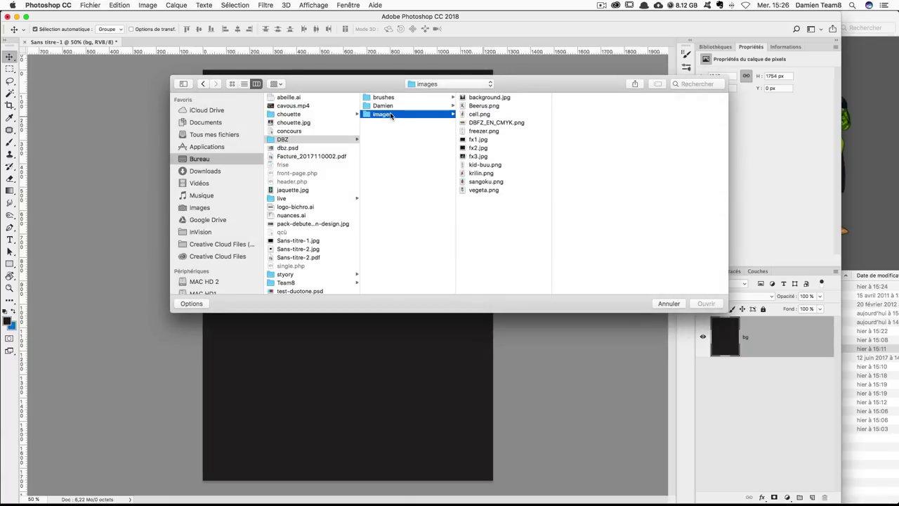
click(484, 184)
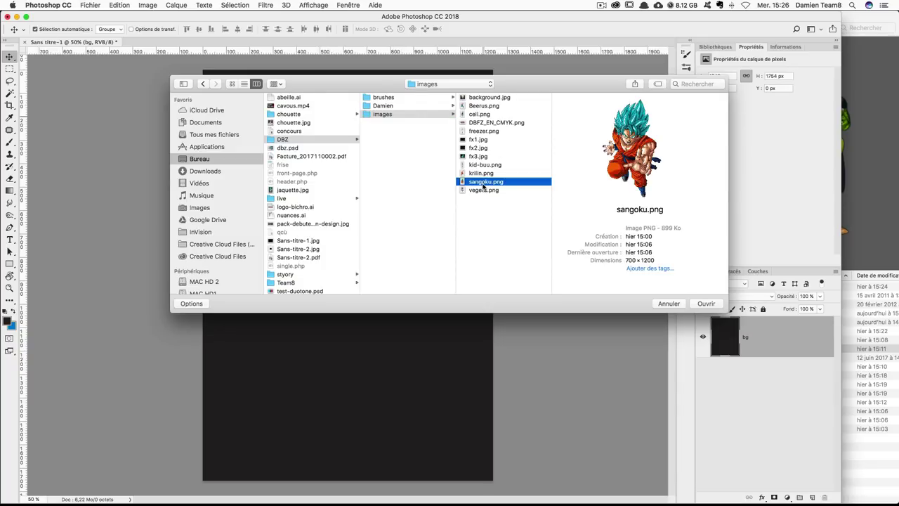
key(Return)
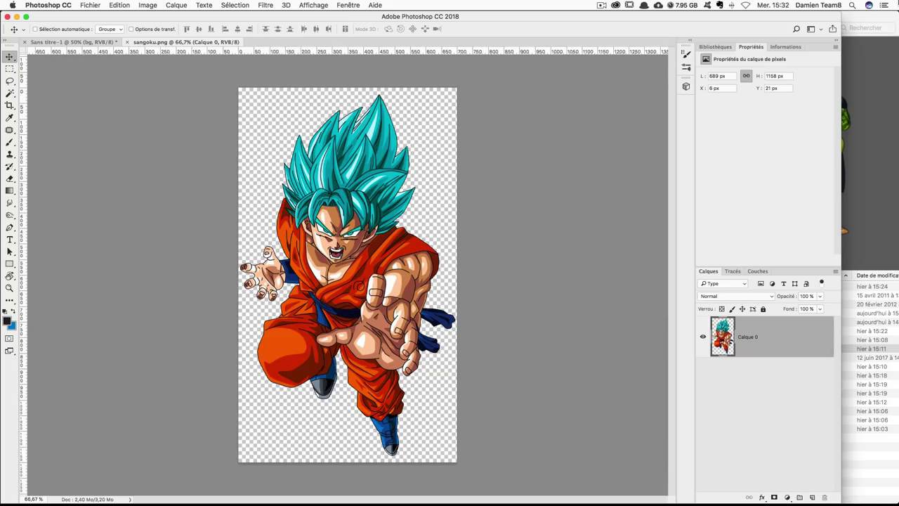
key(super+a)
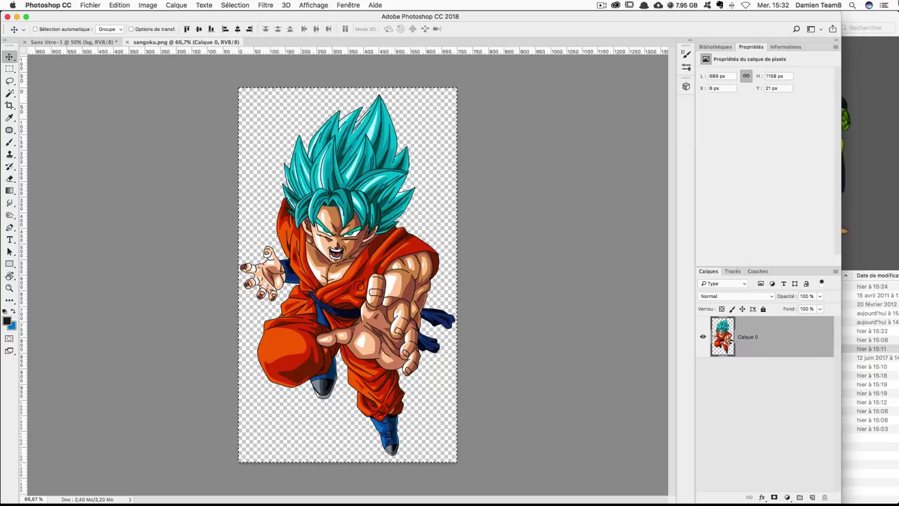
key(super+c)
Paste Goku into the poster as a new layer named sangoku
click(105, 42)
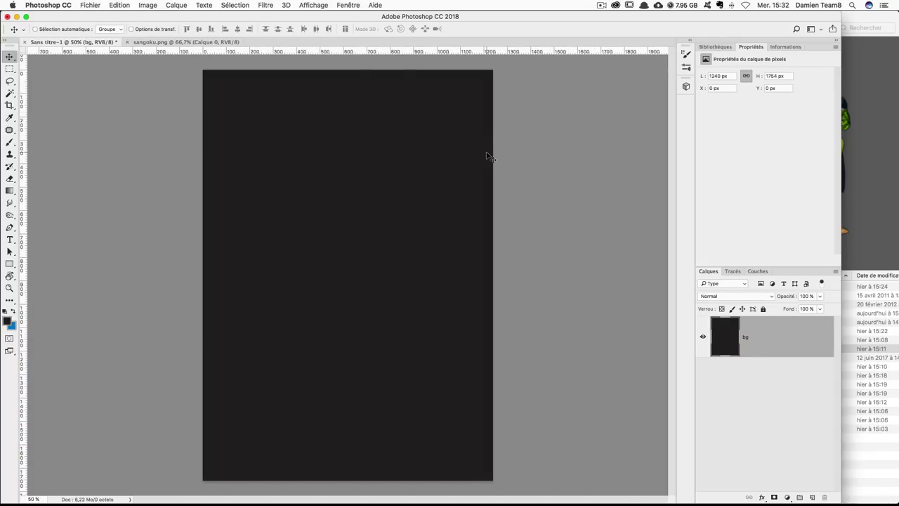
key(super+v)
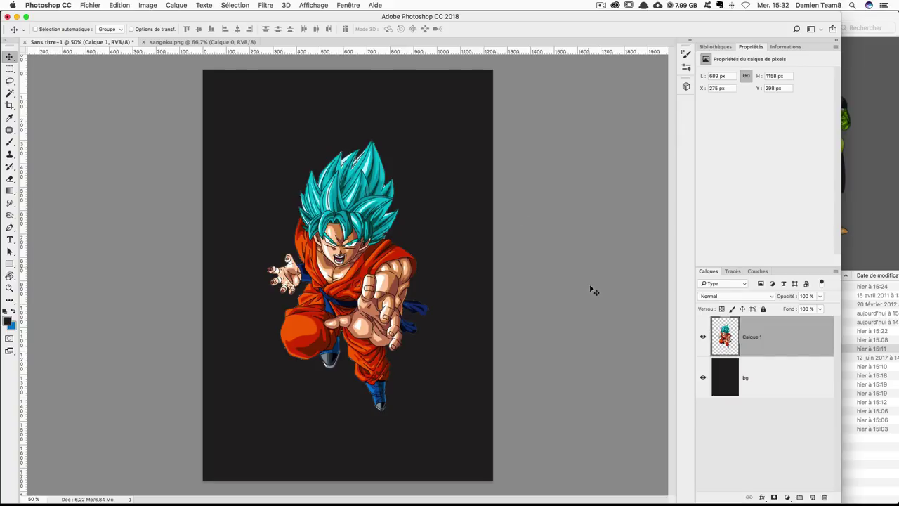
double_click(752, 337)
text(sangoku)
key(Return)
Place the sangoku layer at X 71 px, Y 463 px and check the result
click(724, 87)
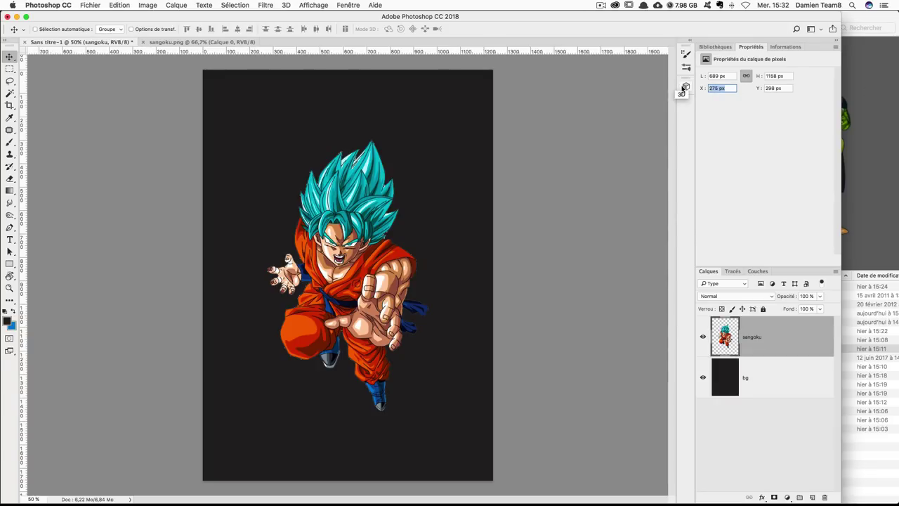
text(71)
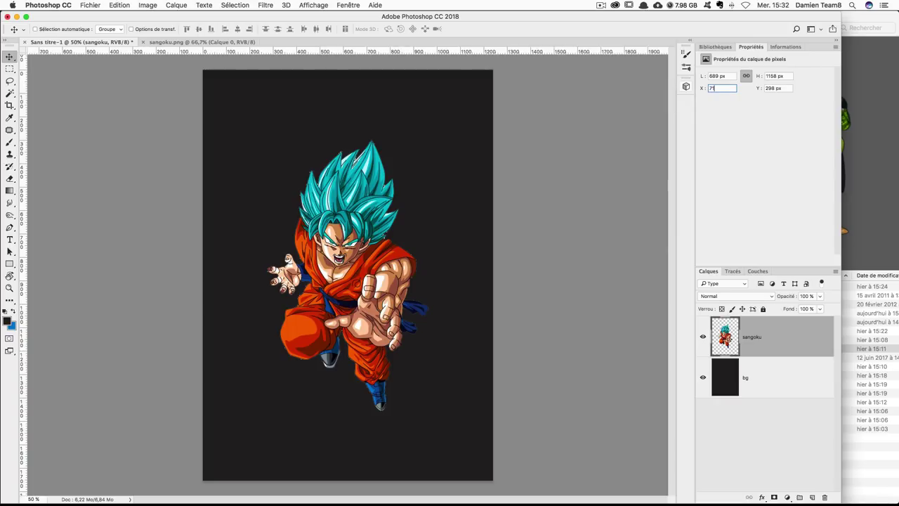
key(Tab)
text(46)
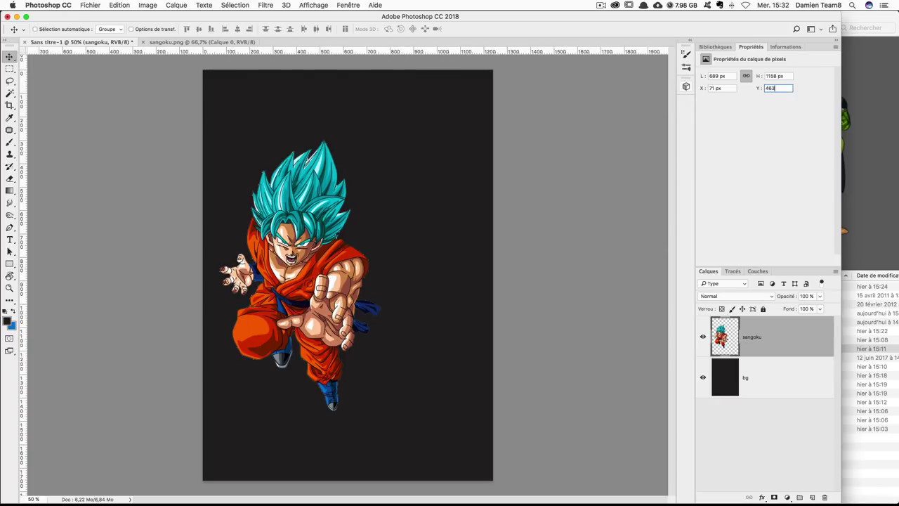
key(Return)
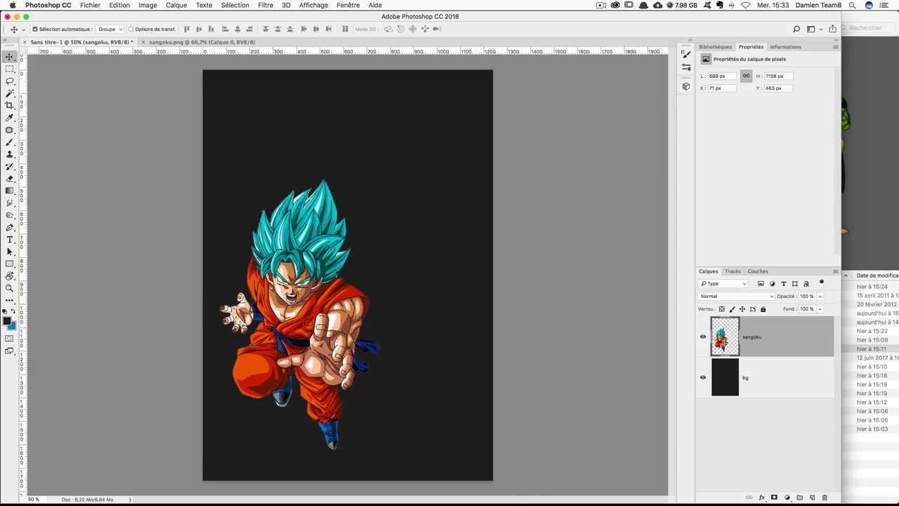
key(ctrl+plus)
key(ctrl+plus)
key(ctrl+minus)
key(ctrl+minus)
Open vegeta.png and paste it into the poster as a layer named vegeta
key(ctrl+o)
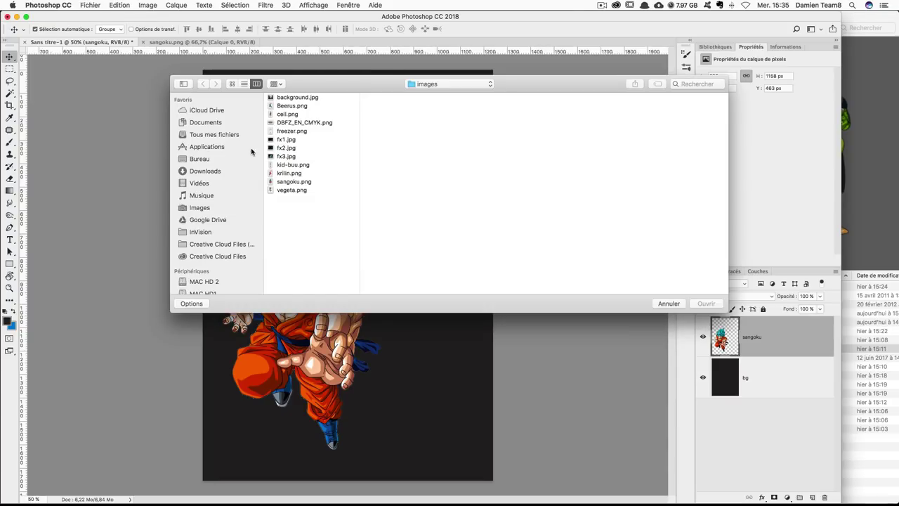
click(284, 190)
double_click(283, 190)
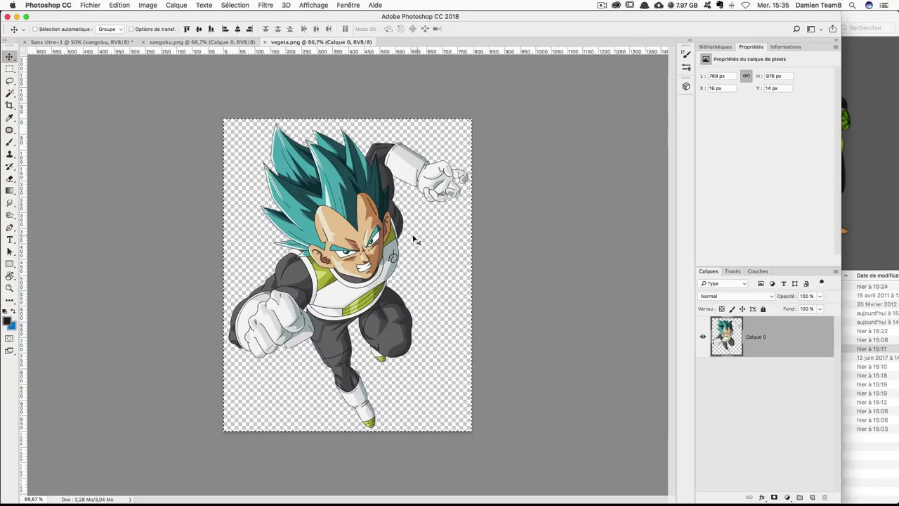
click(83, 42)
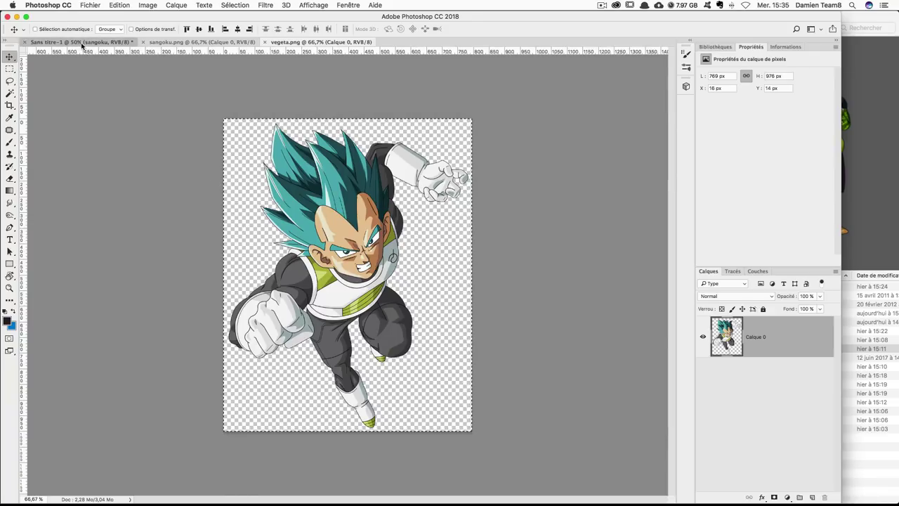
key(super+v)
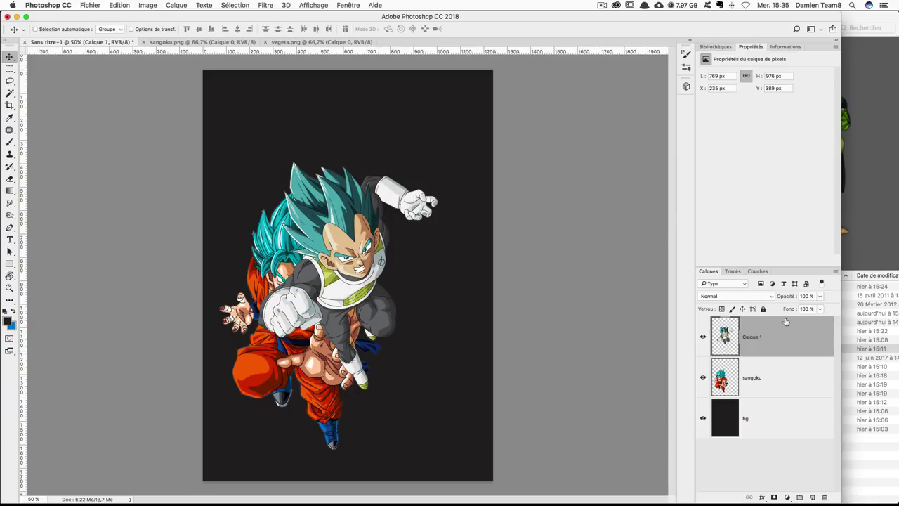
double_click(752, 337)
text(vegeta)
key(Return)
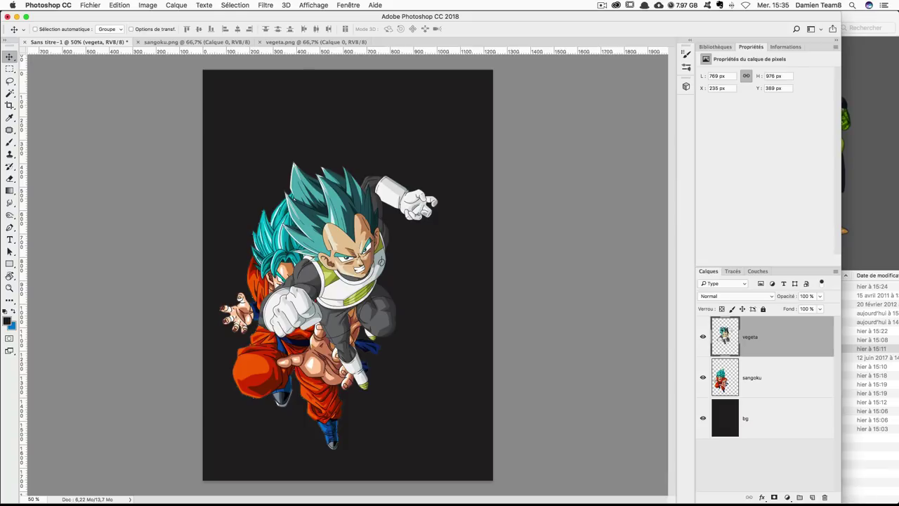
Position the vegeta layer at X 401 px, Y 554 px
click(716, 88)
text(401)
key(Tab)
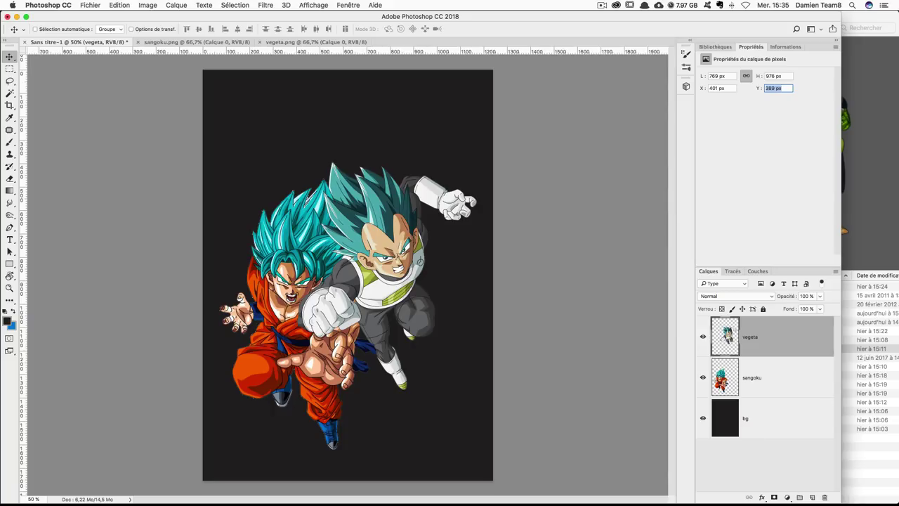
text(554)
key(Tab)
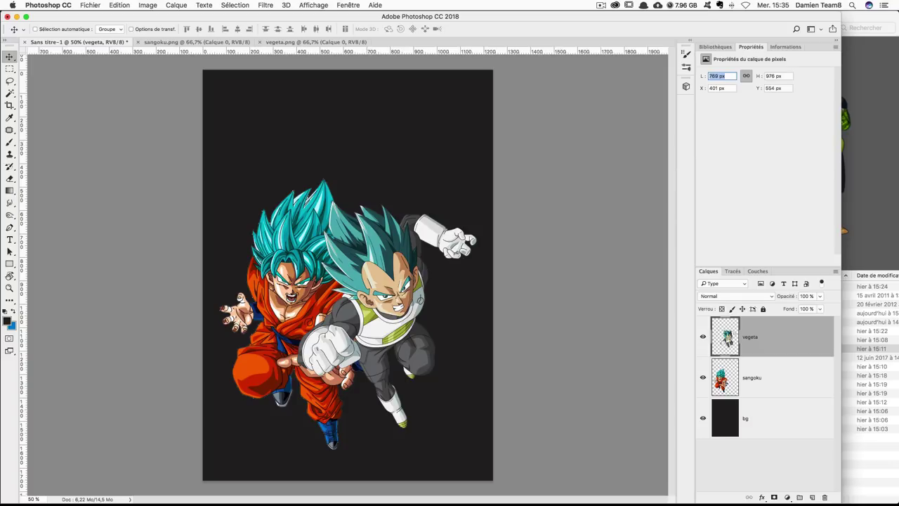
Open cell.png, copy it and paste it into the poster as a layer named cell
key(ctrl+o)
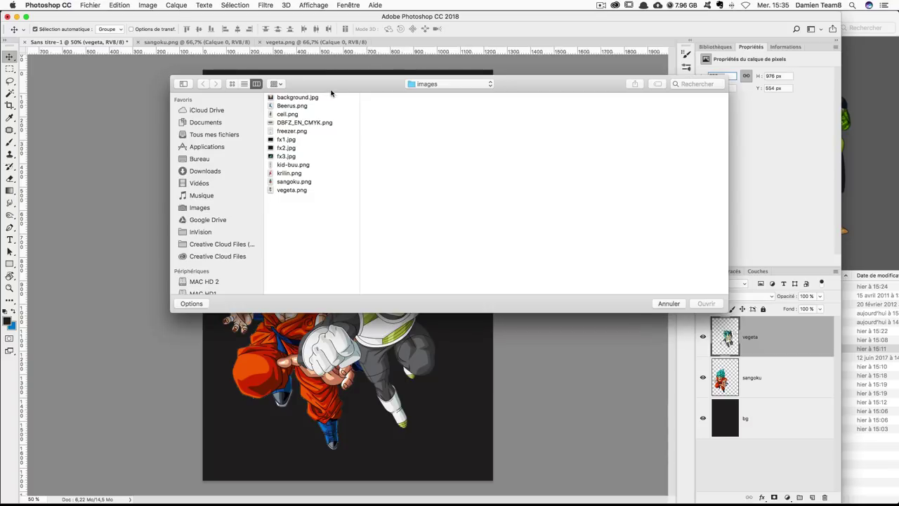
click(287, 114)
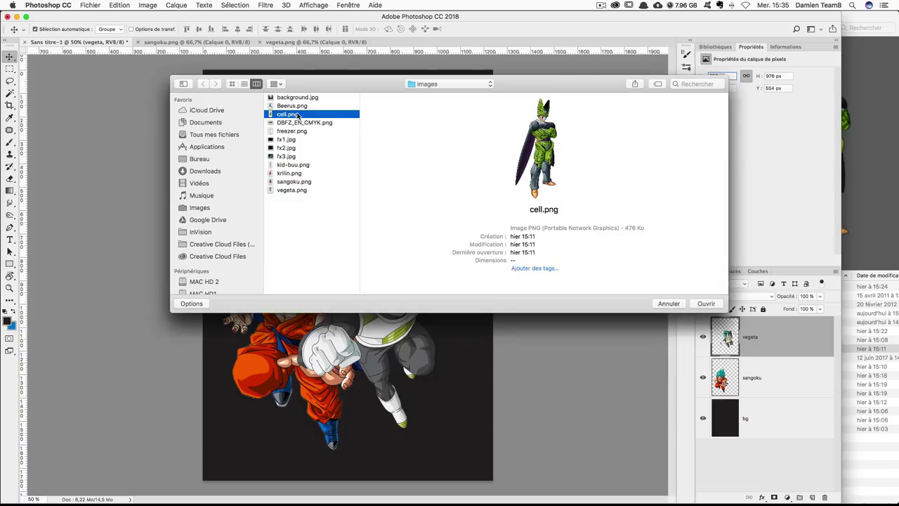
key(ctrl+a)
key(ctrl+c)
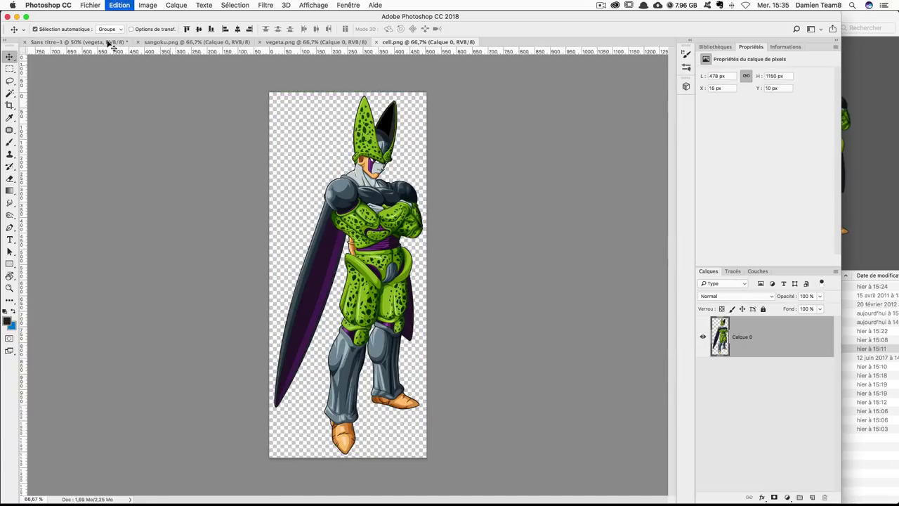
click(60, 43)
key(ctrl+v)
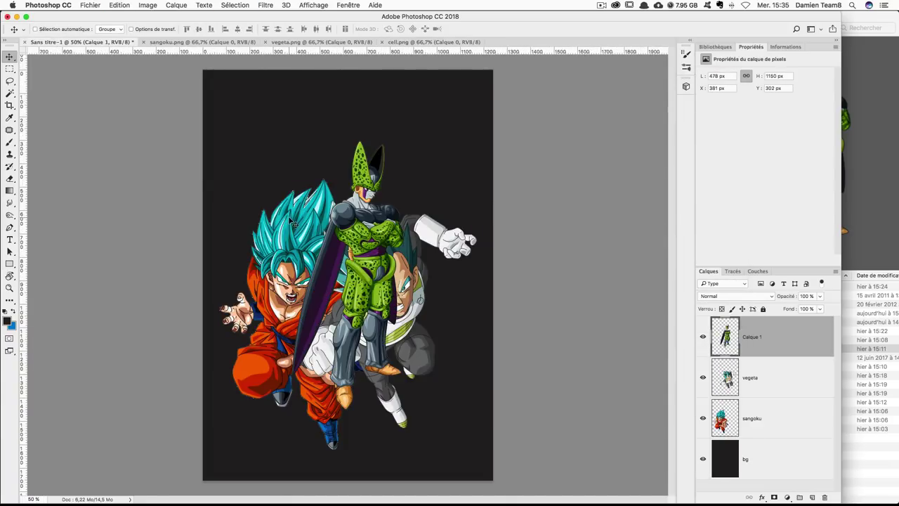
double_click(752, 337)
text(cell)
key(Return)
Move the cell layer below sangoku and position it at X 482 px, Y 217 px
drag(781, 351, 773, 419)
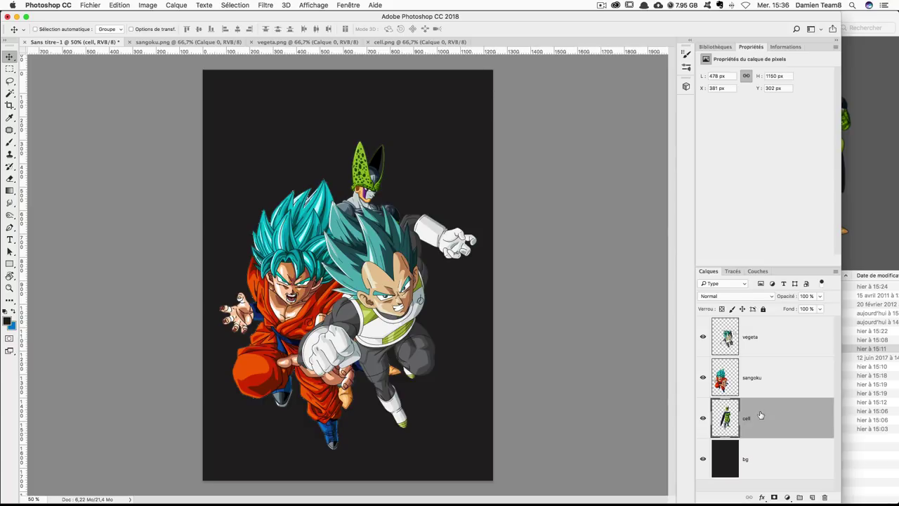
click(731, 87)
text(48)
text(2)
key(Tab)
text(217)
key(Tab)
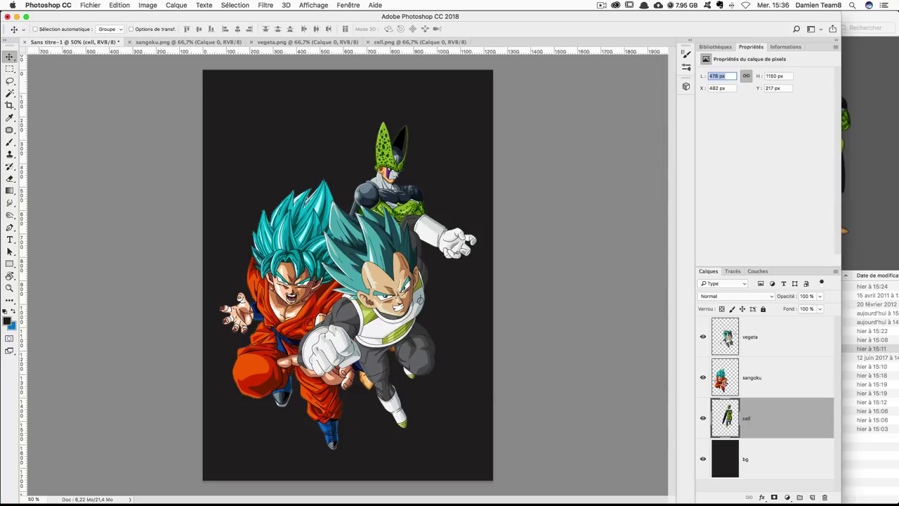
key(ctrl+o)
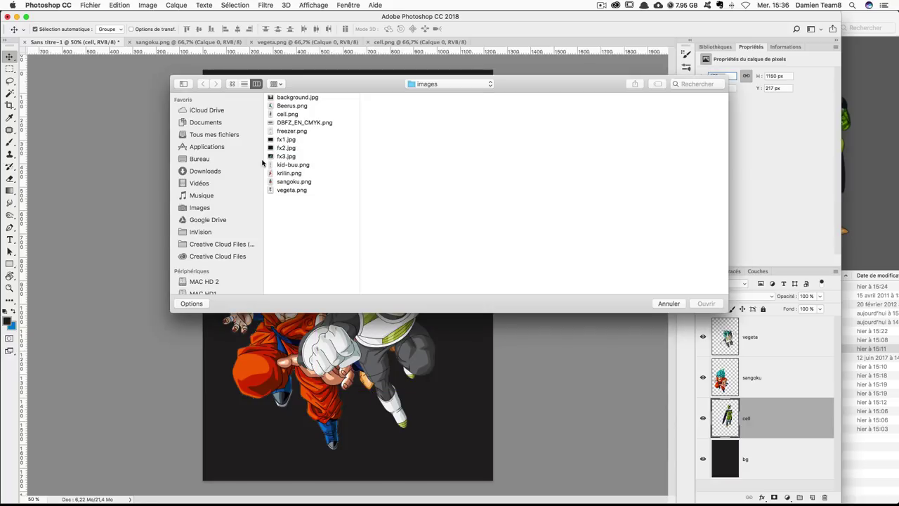
Open krilin.png, drag it into the poster and name the layer krillin
click(286, 173)
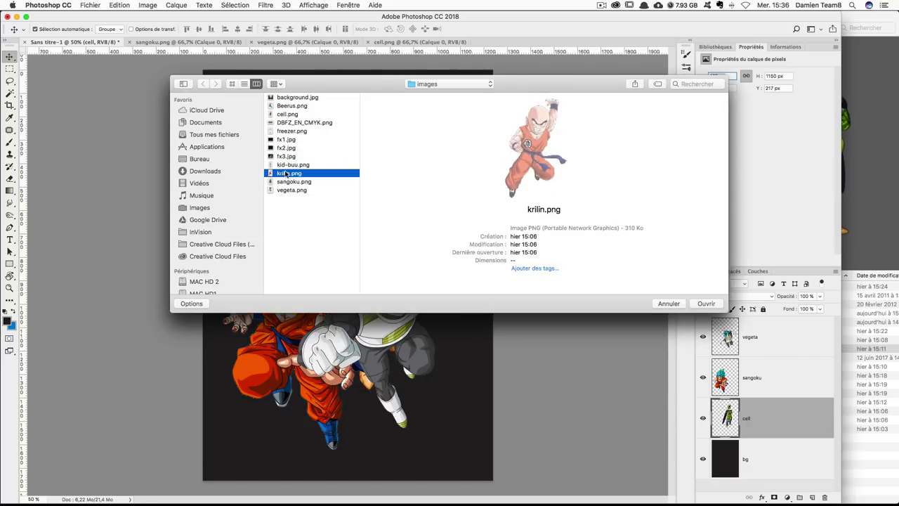
double_click(286, 173)
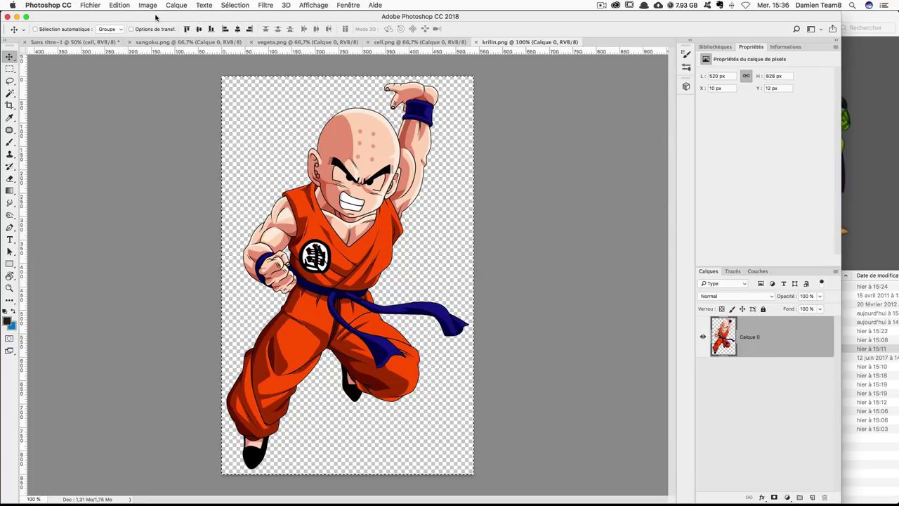
drag(156, 17, 134, 86)
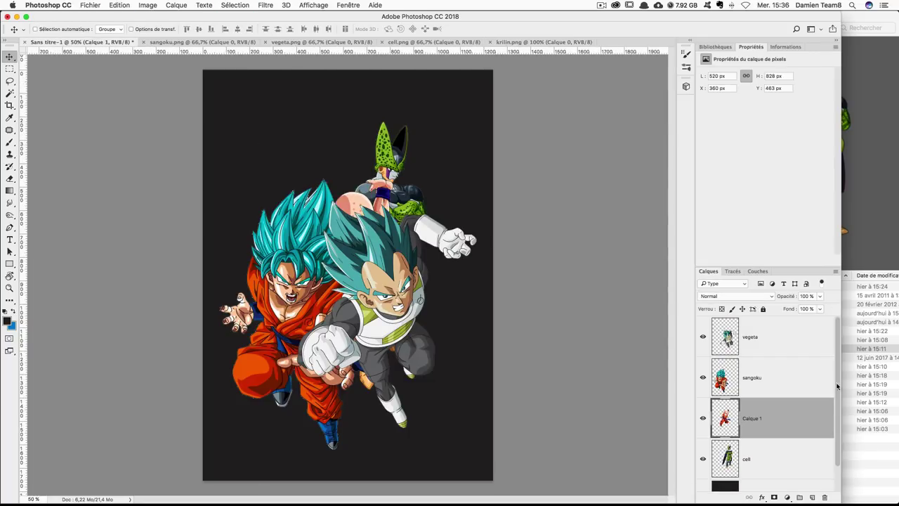
double_click(752, 418)
text(kri)
text(llin)
key(Return)
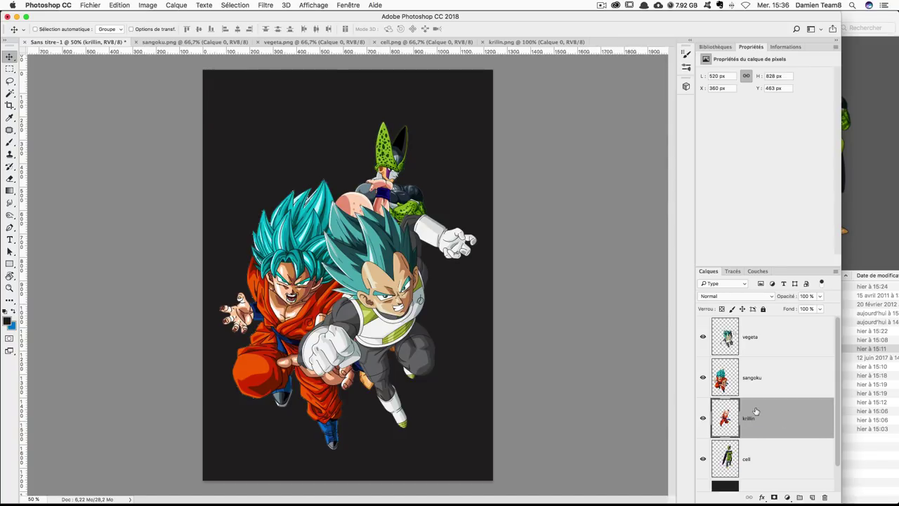
Position the krillin layer at X 681 px, Y 598 px
scroll(758, 421, down, 2)
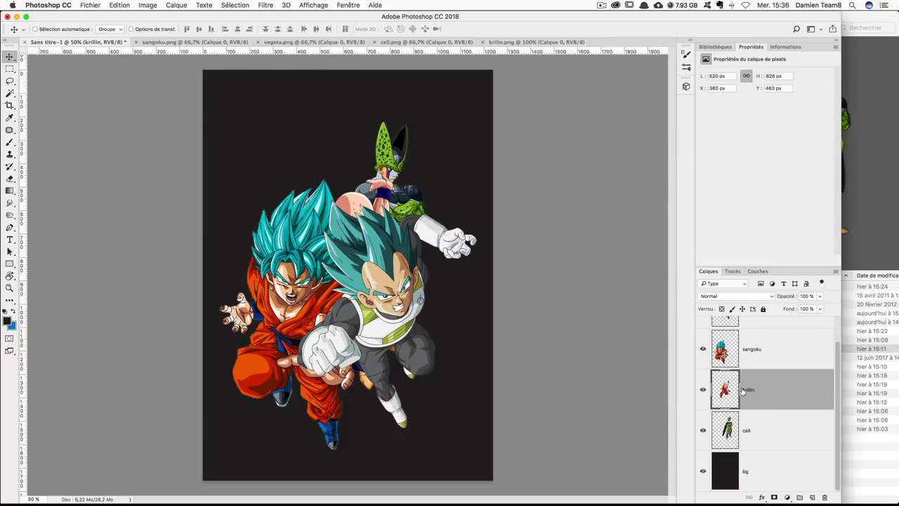
scroll(746, 397, up, 2)
click(729, 86)
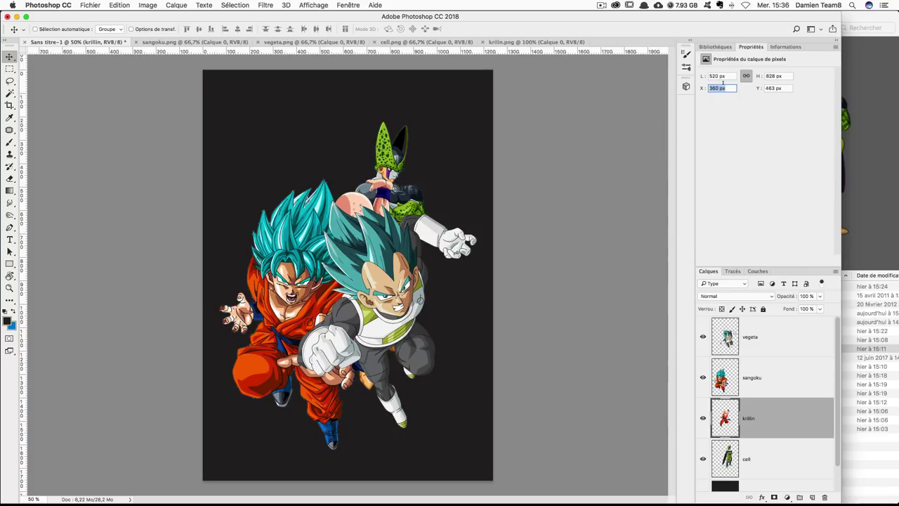
text(681)
key(Tab)
text(598)
key(Tab)
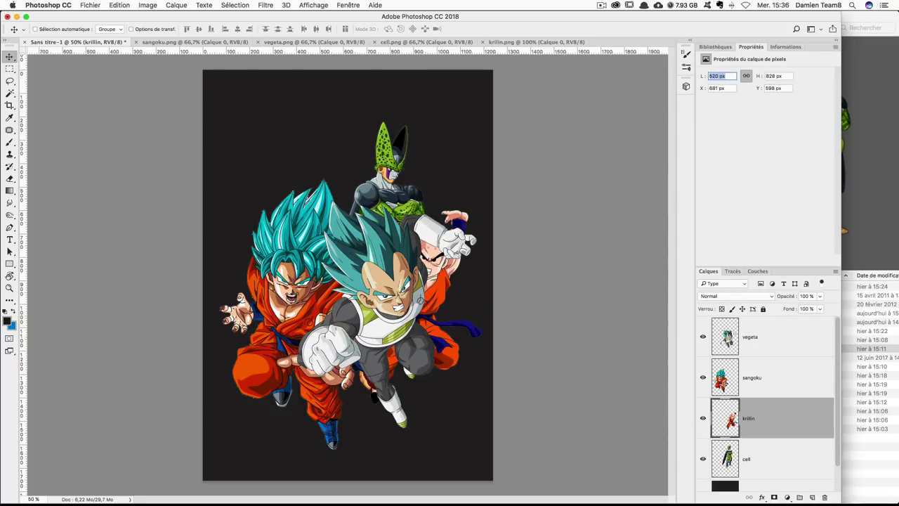
key(ctrl+o)
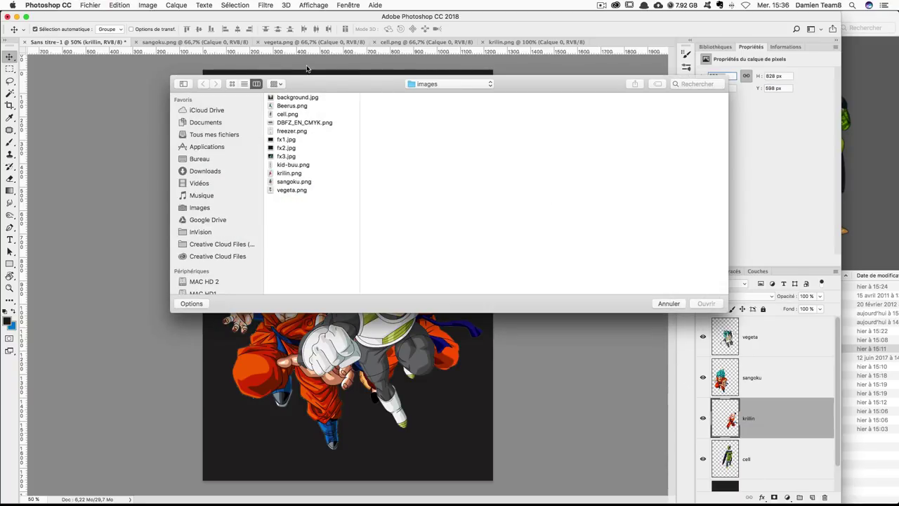
Open Beerus.png, drag it into the poster and place it at X 102 px, Y 107 px
click(288, 106)
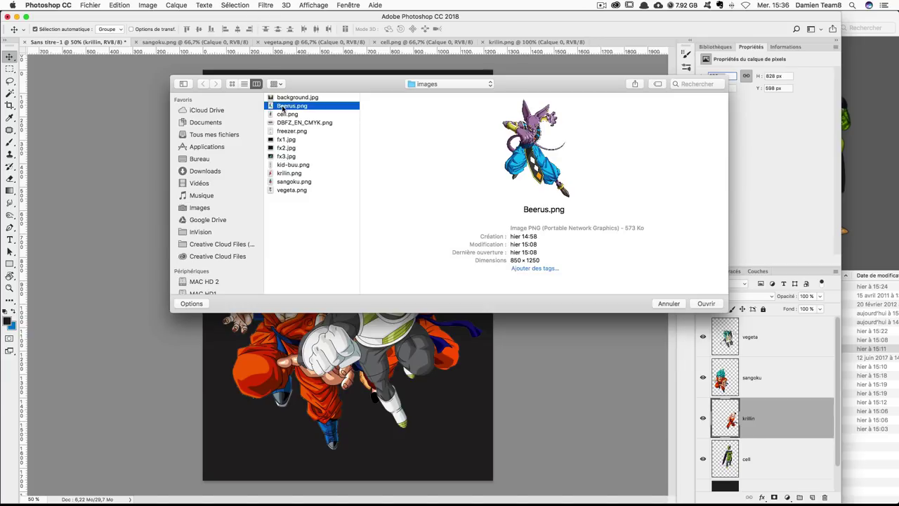
double_click(288, 107)
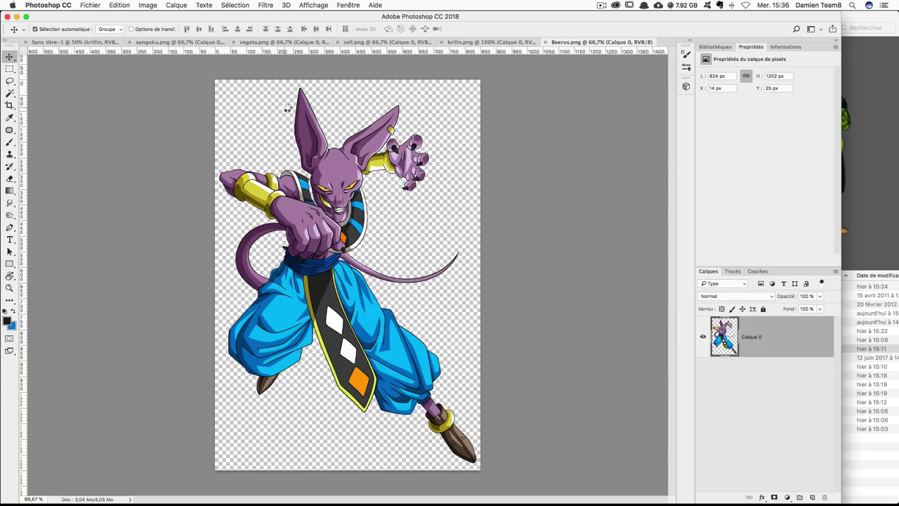
drag(210, 58, 549, 301)
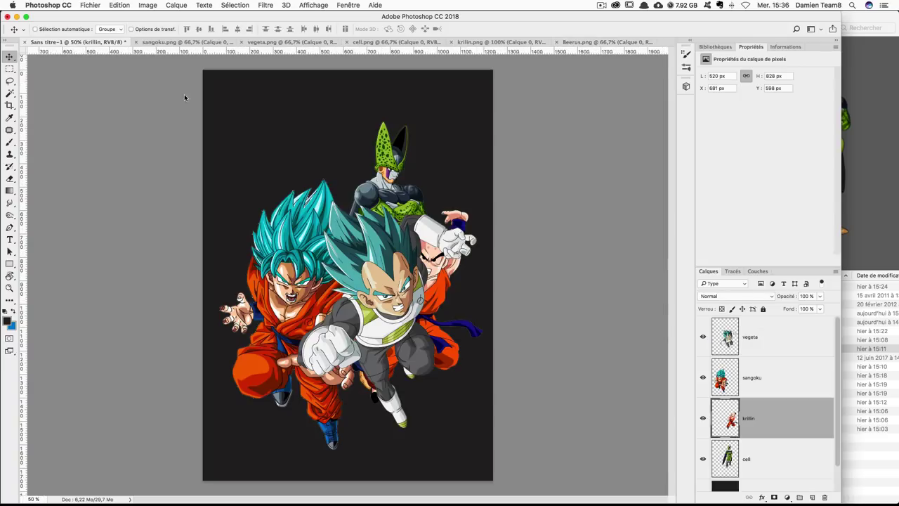
click(731, 90)
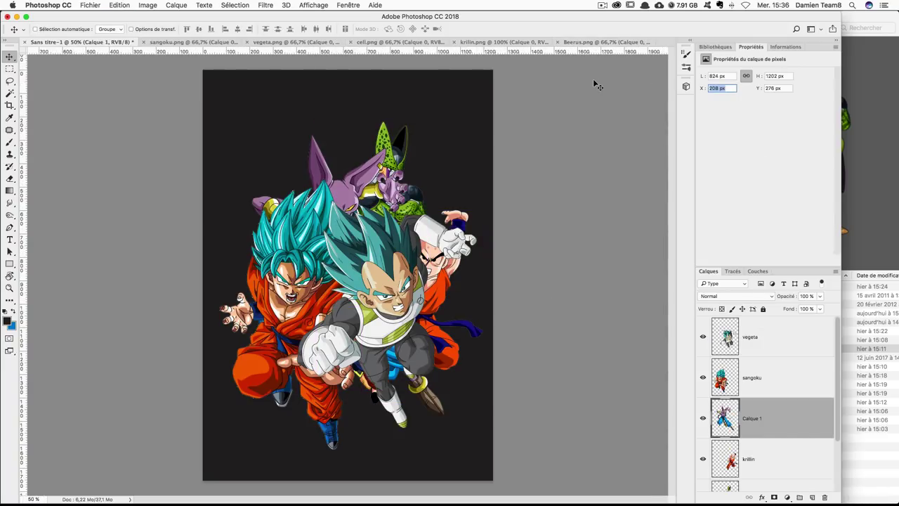
text(102)
key(Tab)
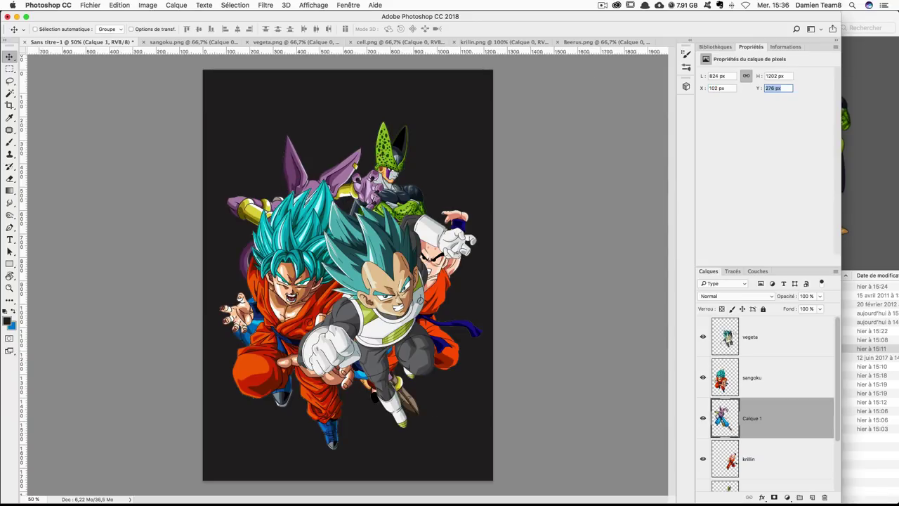
text(107)
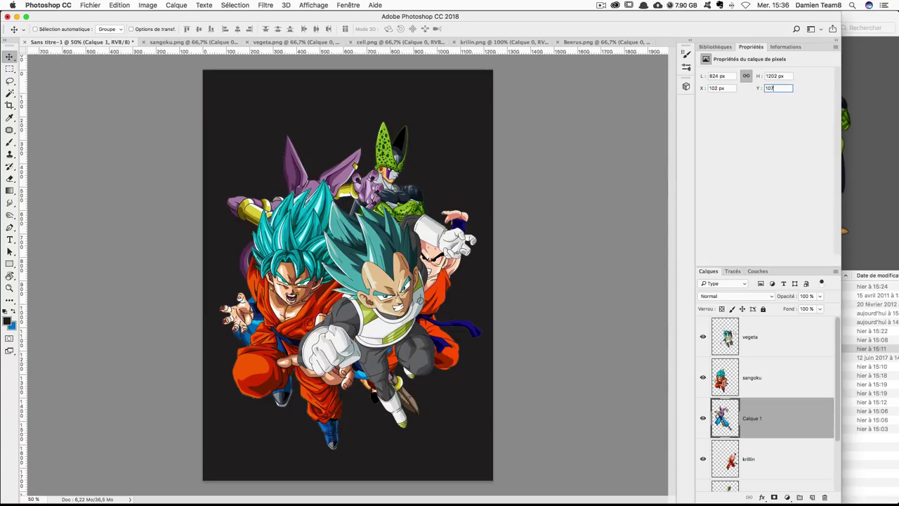
key(Tab)
Rename the new layer beerus and stack it just above bg
double_click(752, 418)
text(beerus)
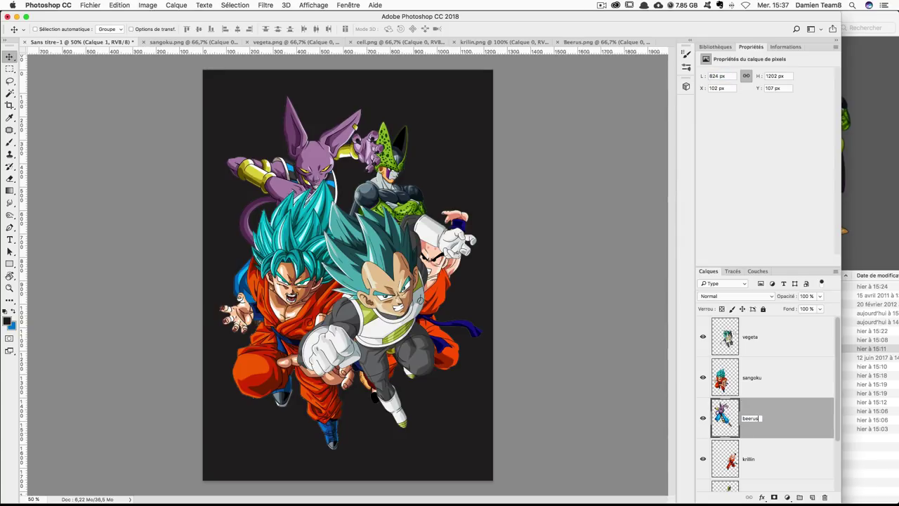
key(Return)
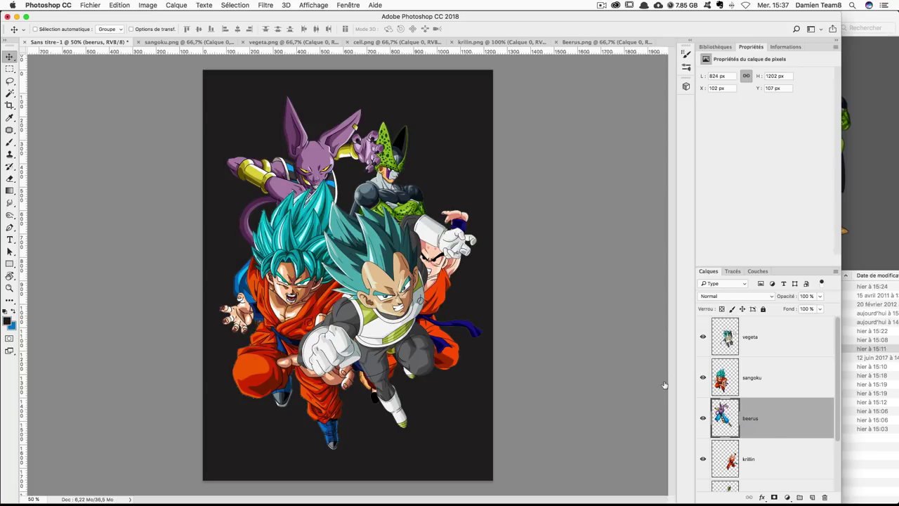
scroll(781, 430, down, 2)
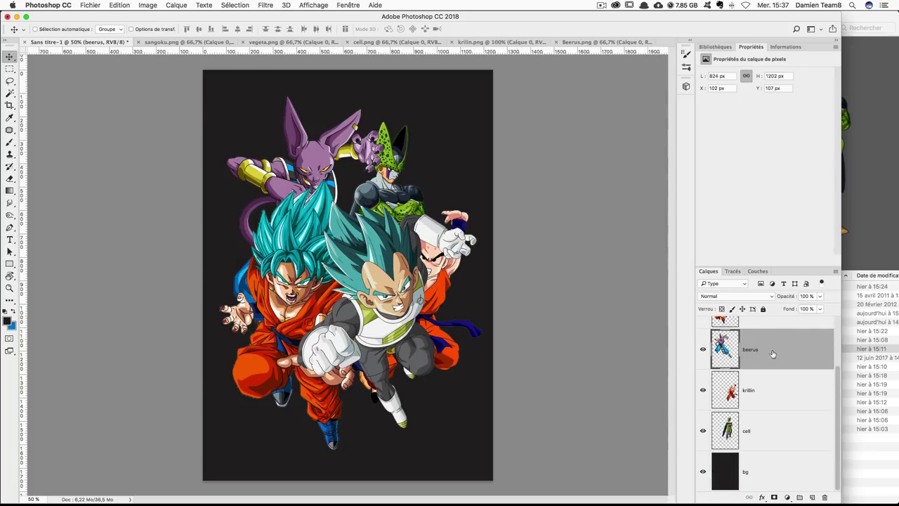
drag(778, 352, 776, 440)
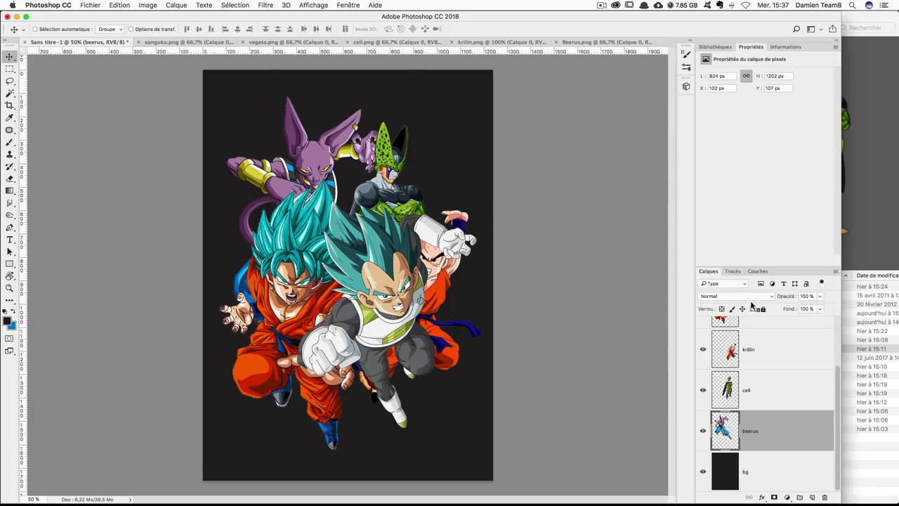
key(ctrl+s)
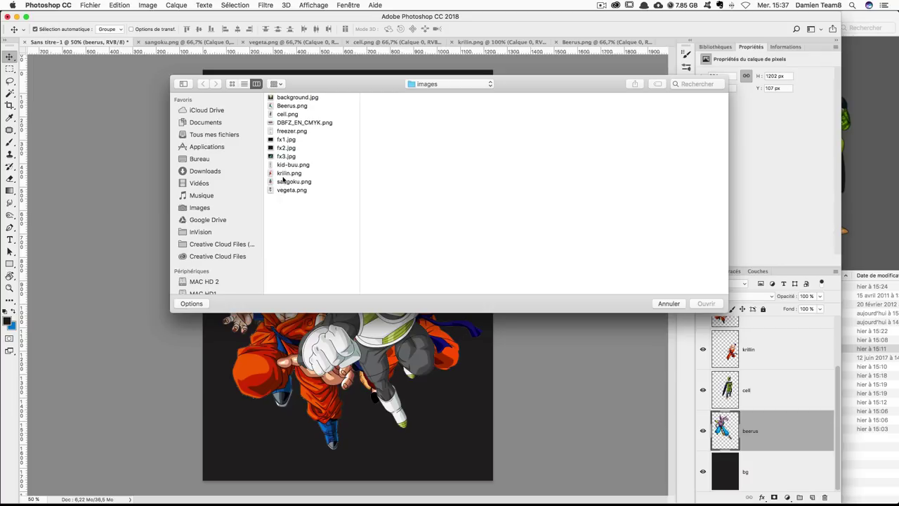
Open freezer.png and copy Frieza into the Sans titre-1 poster
click(287, 133)
double_click(286, 133)
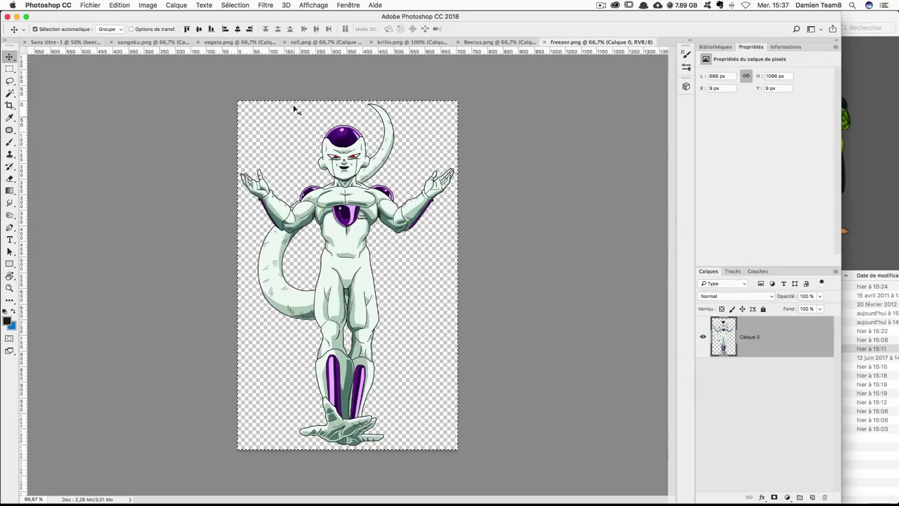
drag(69, 42, 347, 274)
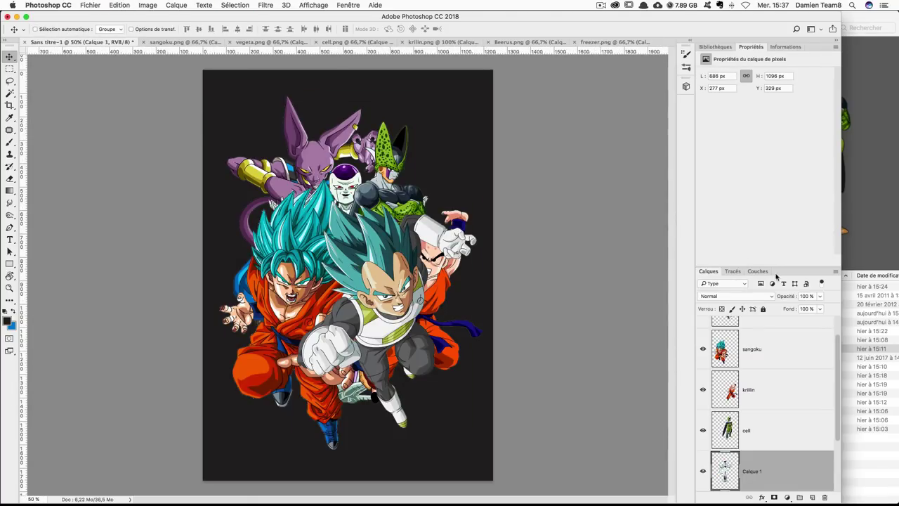
Position Frieza at X 300 px, Y 234 px
click(723, 87)
text(300)
key(Tab)
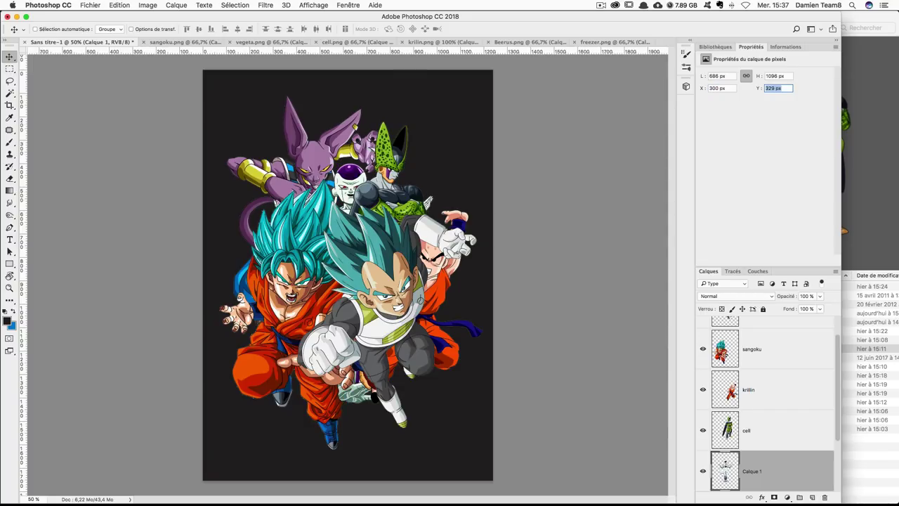
text(234)
key(Tab)
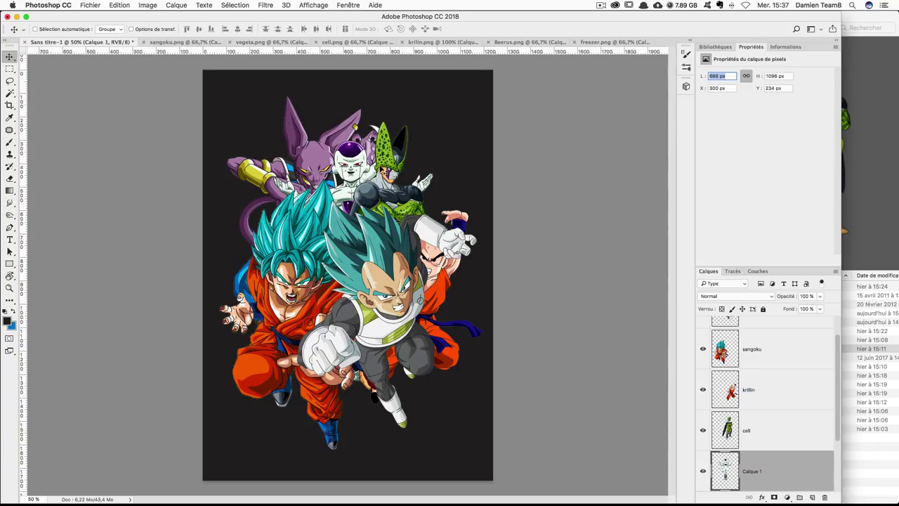
key(super+o)
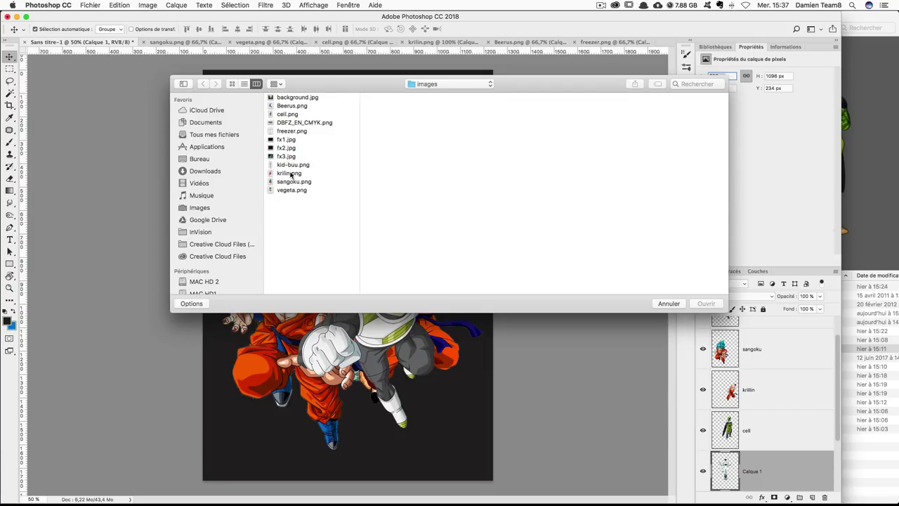
Open kid-buu.png, copy it into the poster and name its layer kid buu
double_click(286, 164)
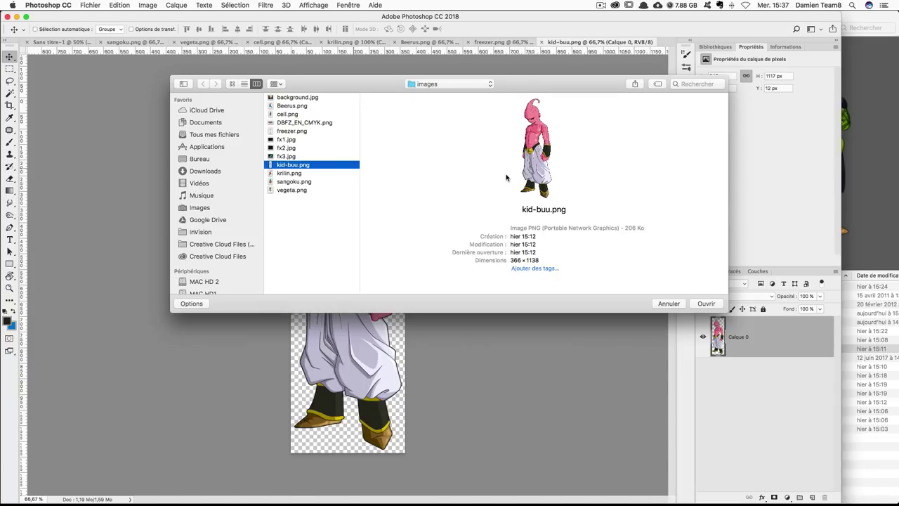
drag(508, 179, 276, 129)
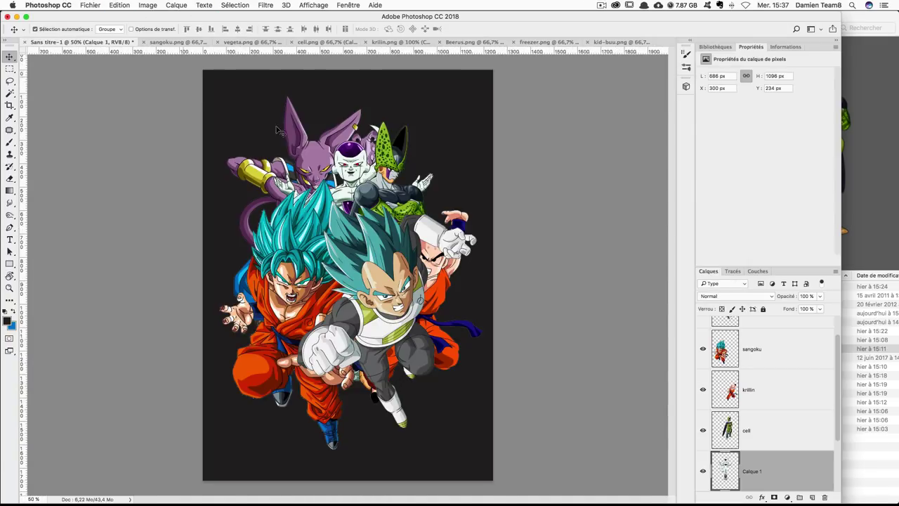
double_click(753, 472)
text(kid buu)
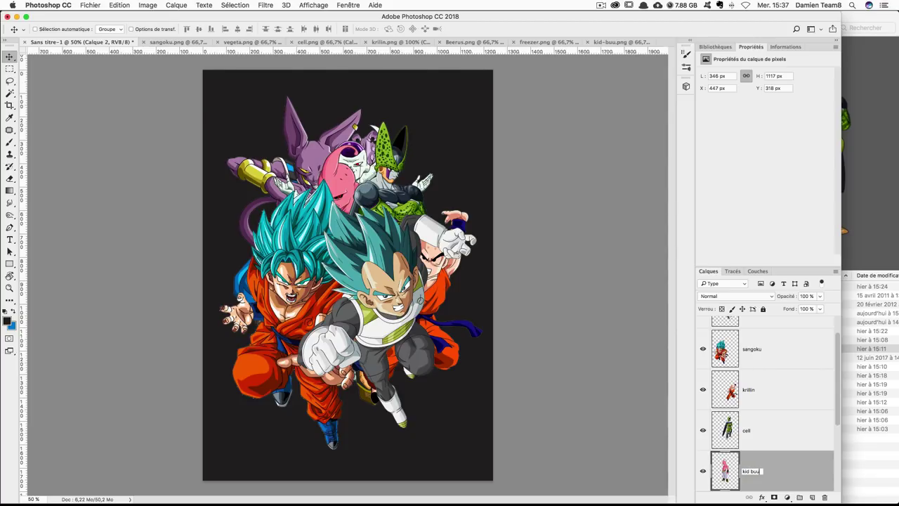
key(Return)
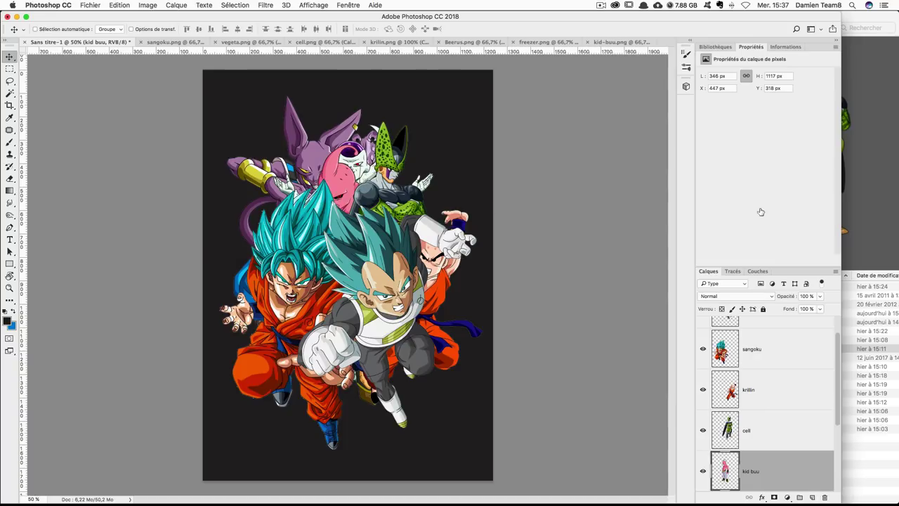
Position Kid Buu at X 444 px, Y 72 px
click(729, 87)
text(444)
key(Tab)
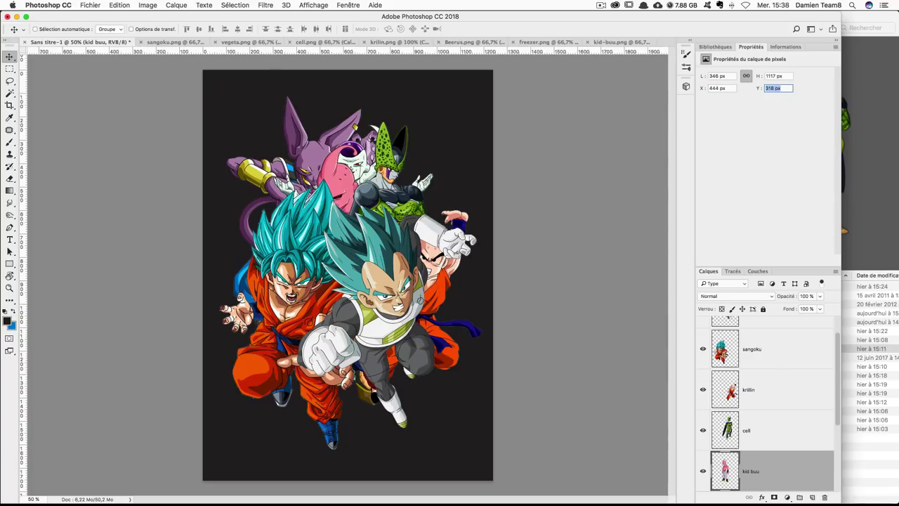
text(72)
key(Tab)
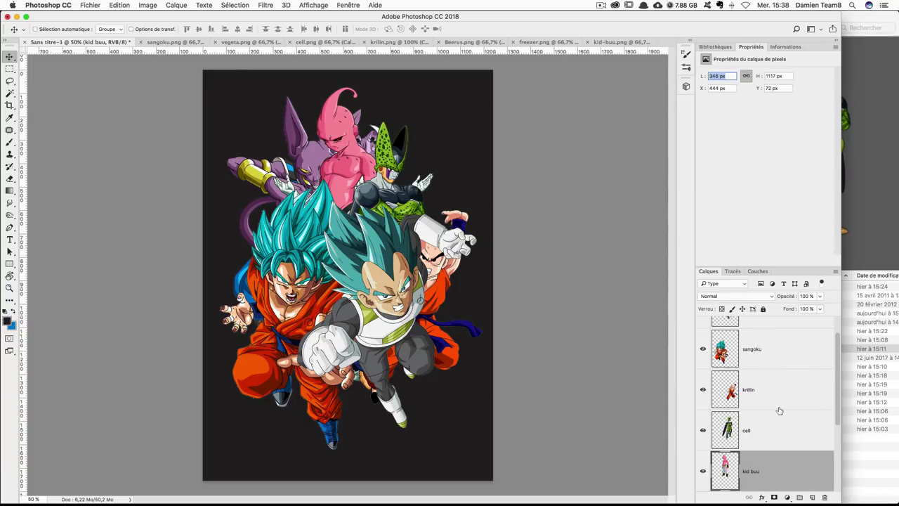
scroll(778, 412, up, 2)
scroll(779, 412, down, 5)
Rename Calque 1 to freezer and move it above the kid buu layer
double_click(751, 389)
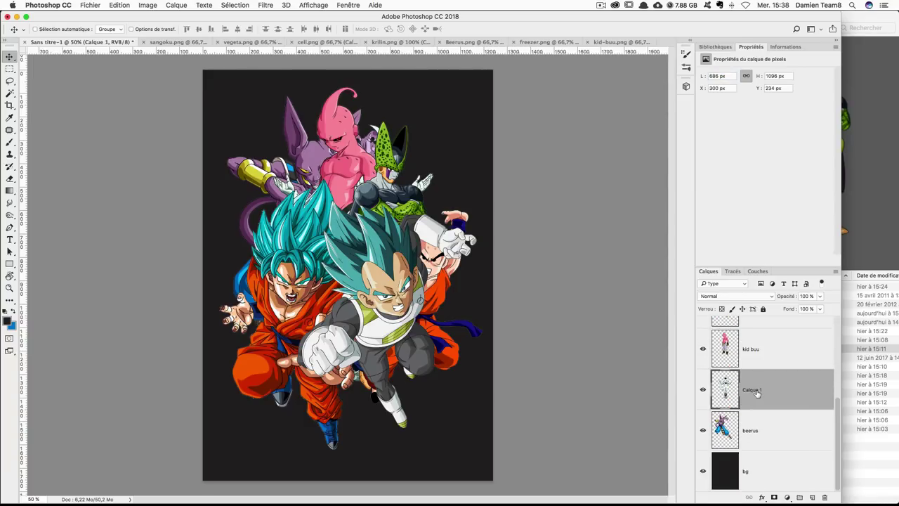
text(freez)
text(er)
key(Return)
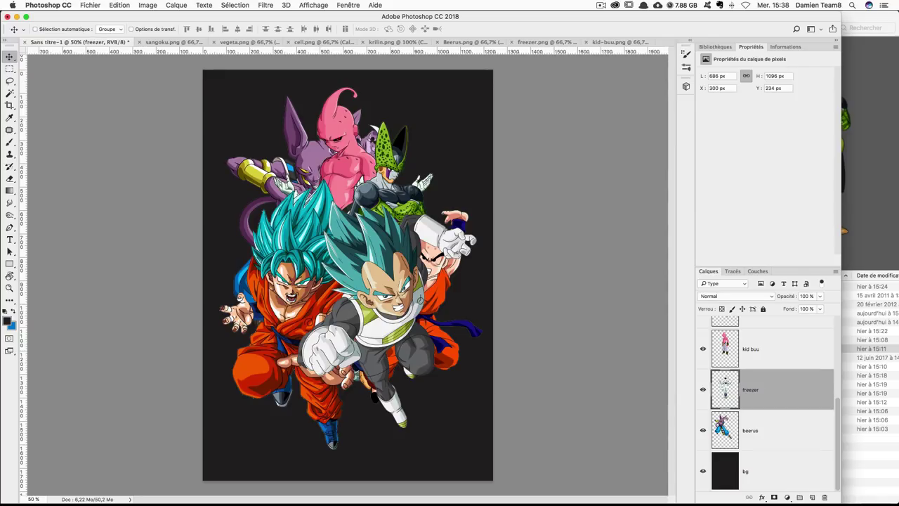
drag(771, 395, 773, 349)
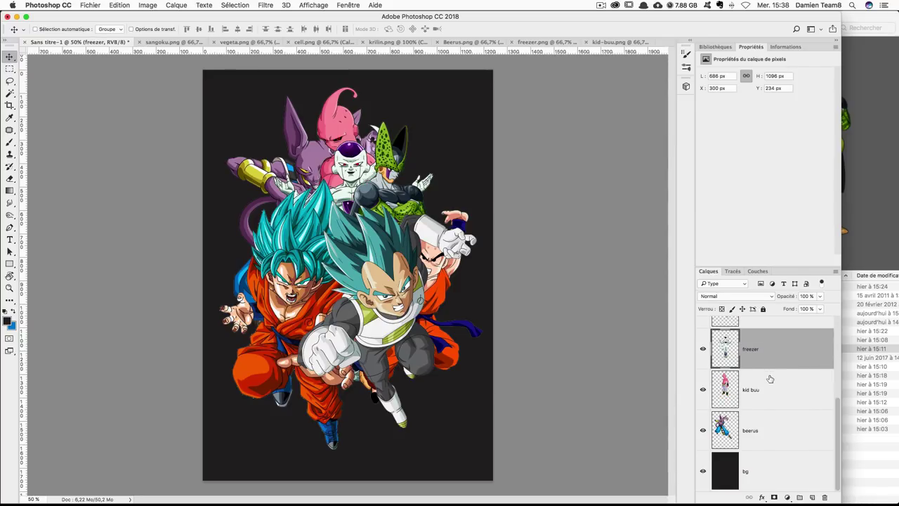
scroll(761, 374, up, 1)
scroll(758, 404, up, 1)
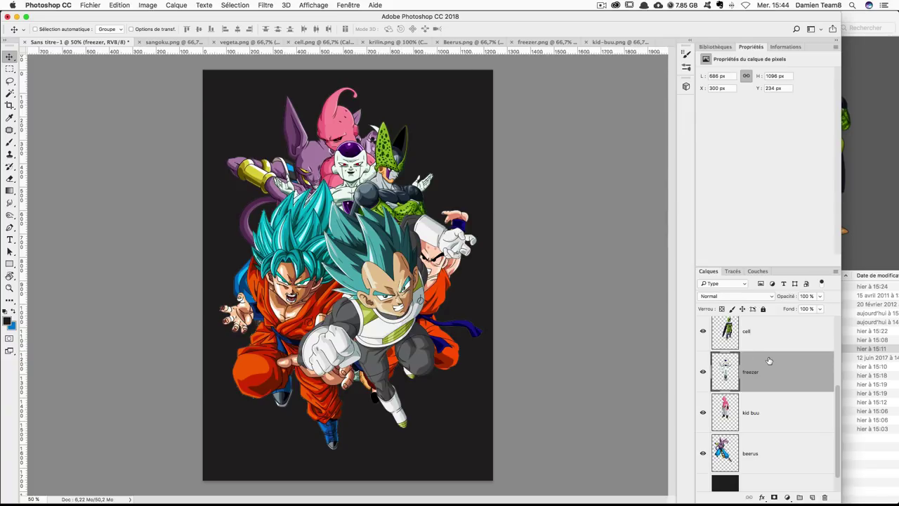
Open DBFZ_EN_CMYK.png and paste the whole logo into the poster
key(super+o)
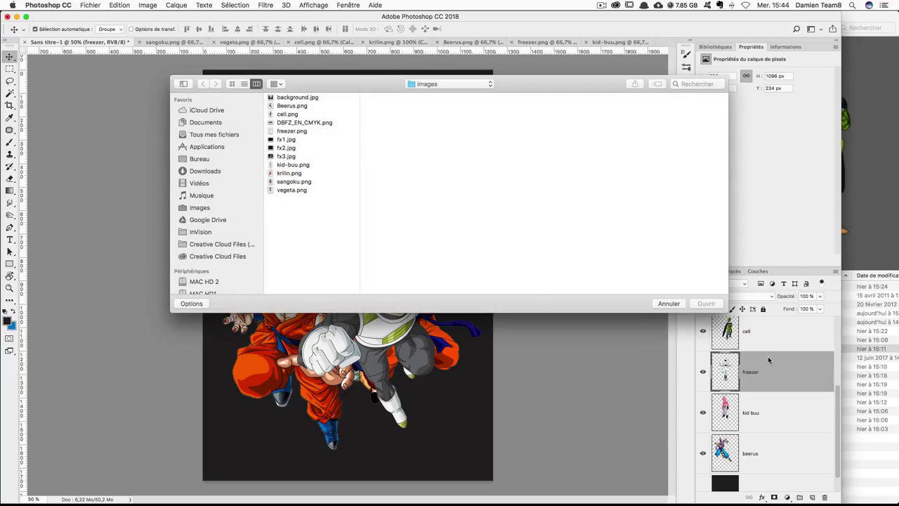
double_click(289, 124)
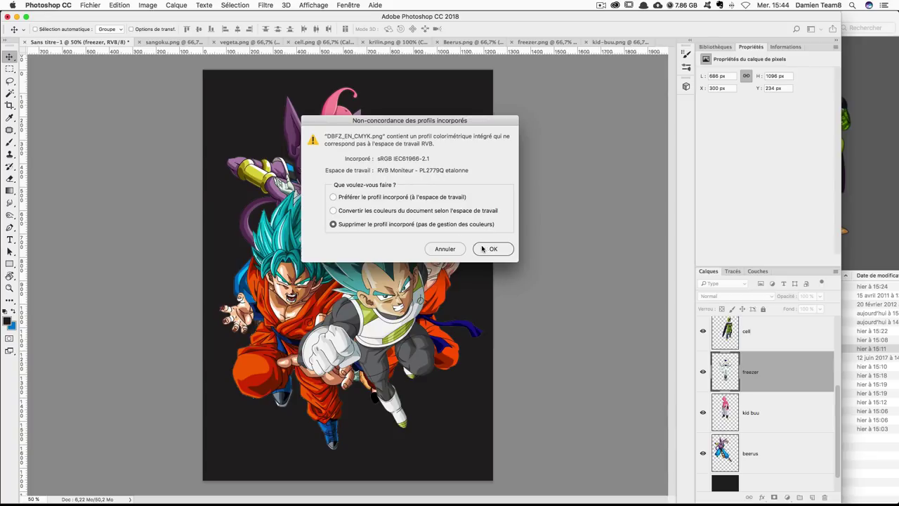
click(483, 249)
key(super+a)
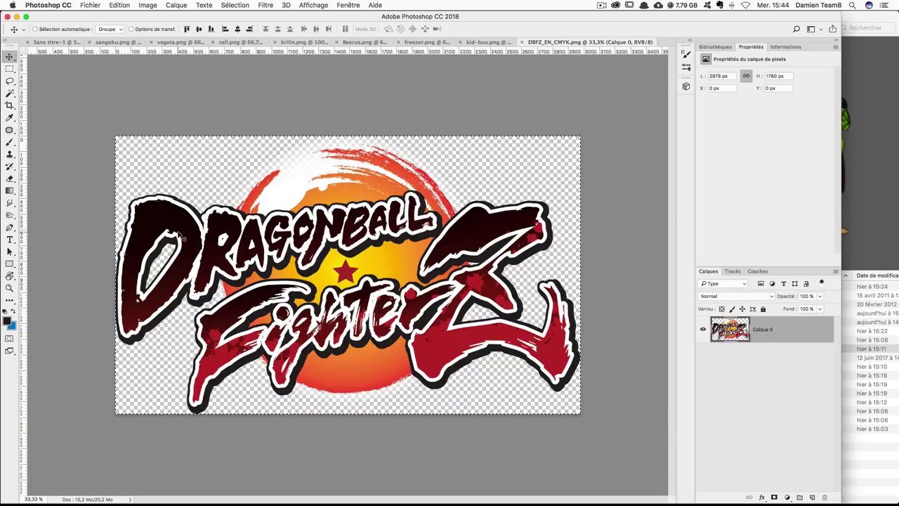
click(56, 43)
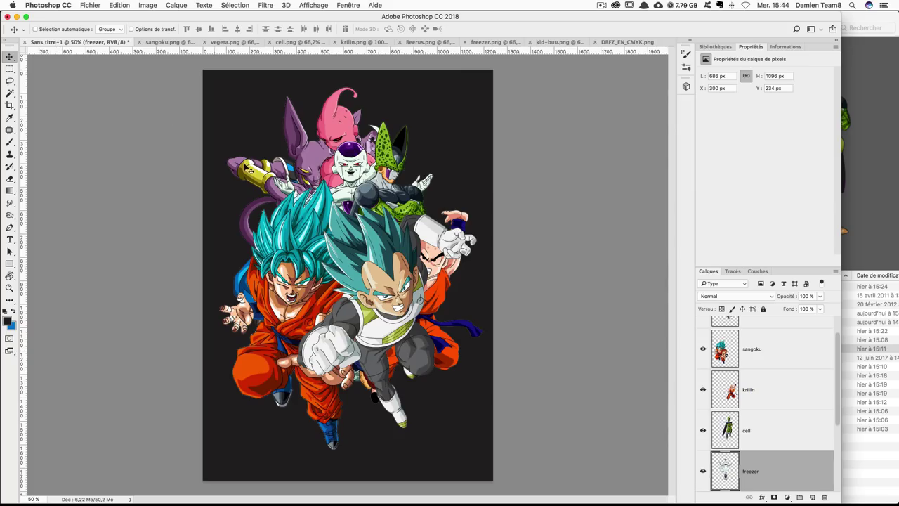
key(super+v)
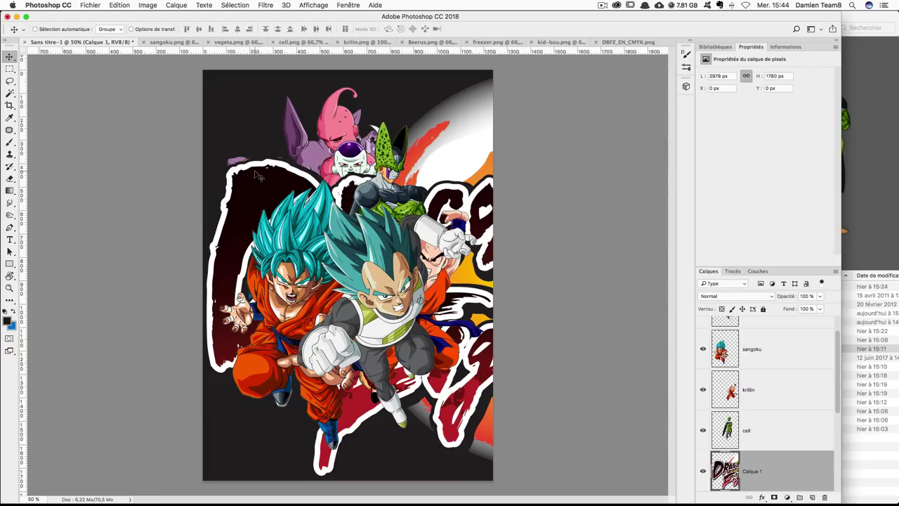
Size the logo to 1014 px wide and place it at X 110, Y 1078
click(728, 74)
text(1014)
key(Tab)
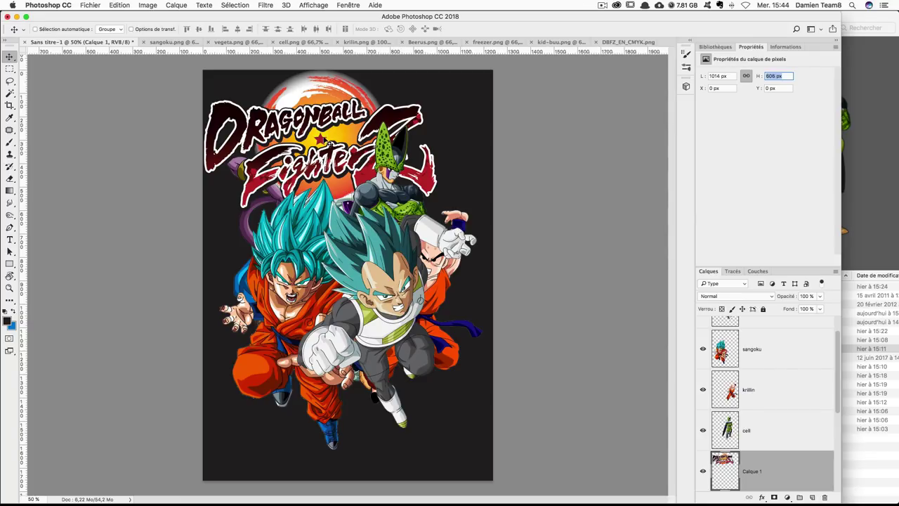
key(Tab)
text(110)
key(Tab)
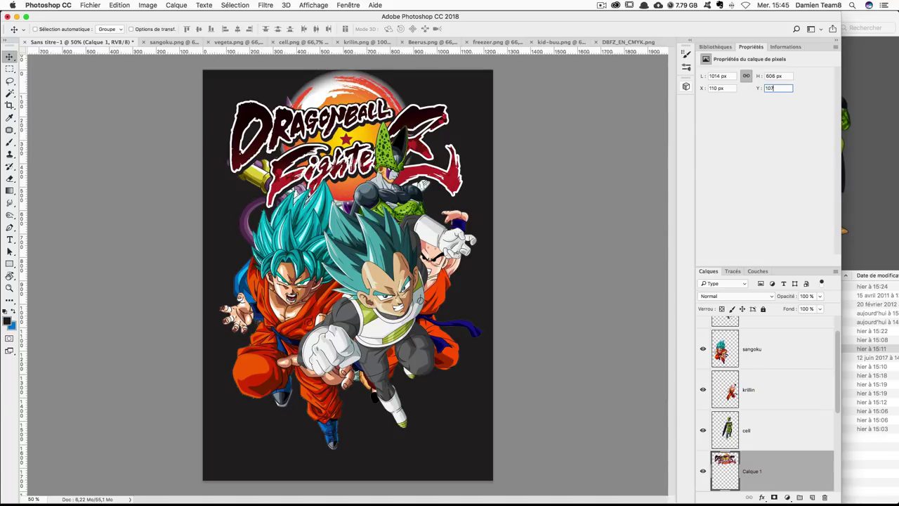
text(8)
key(Tab)
Move the logo layer above the characters and name it logo
mouse_move(784, 479)
mouse_down()
mouse_move(780, 296)
mouse_move(773, 337)
mouse_up()
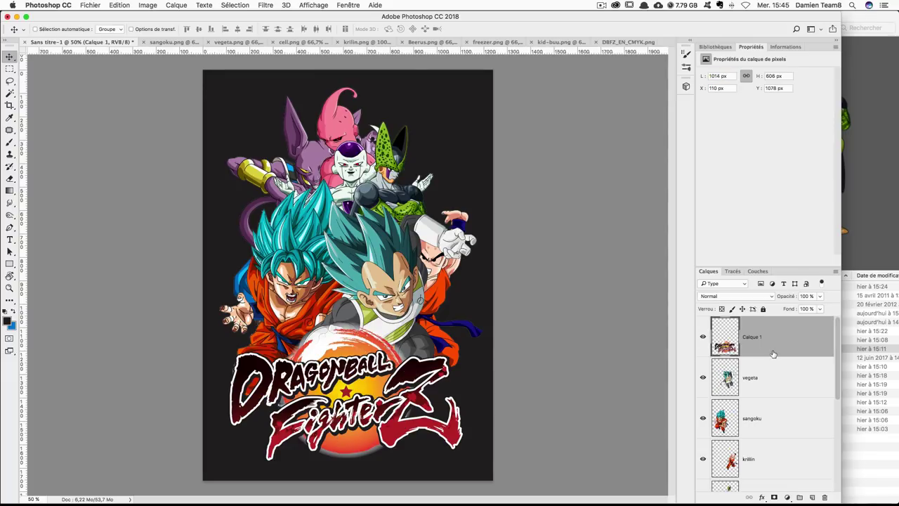
double_click(755, 336)
text(logo)
key(Return)
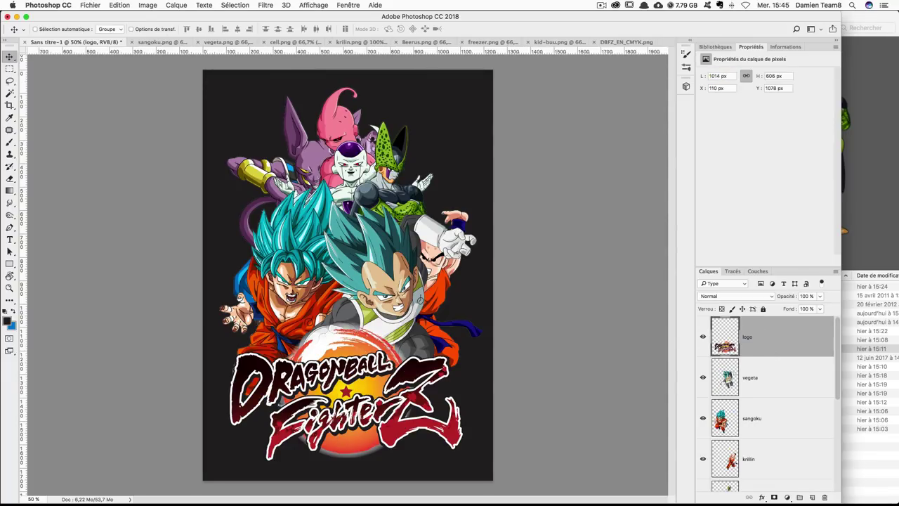
key(super+shift+2)
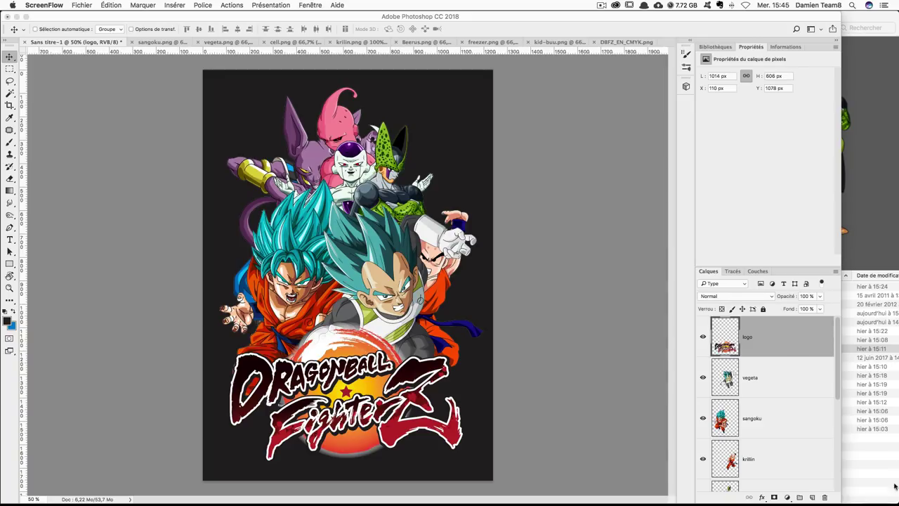
Add a white layer mask to the logo layer
click(774, 498)
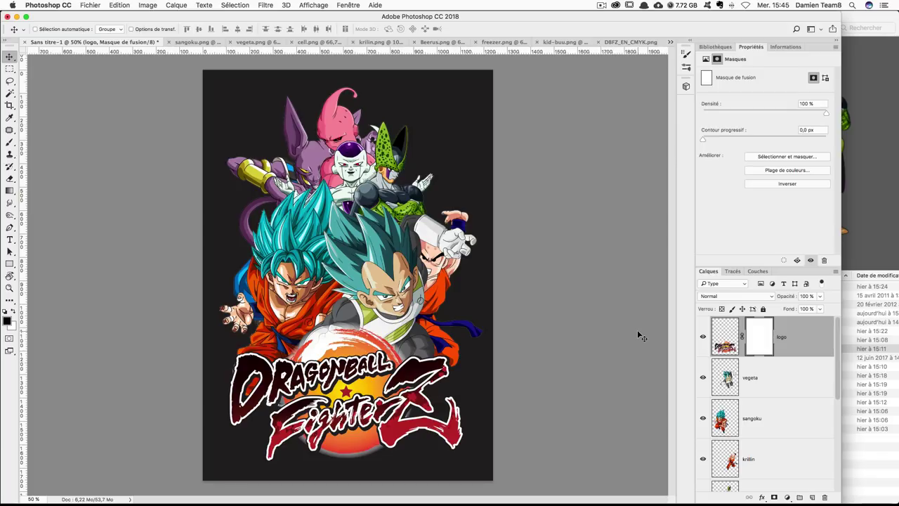
Zoom to 100% on the fist and set up a 32 px hard round brush
key(ctrl+1)
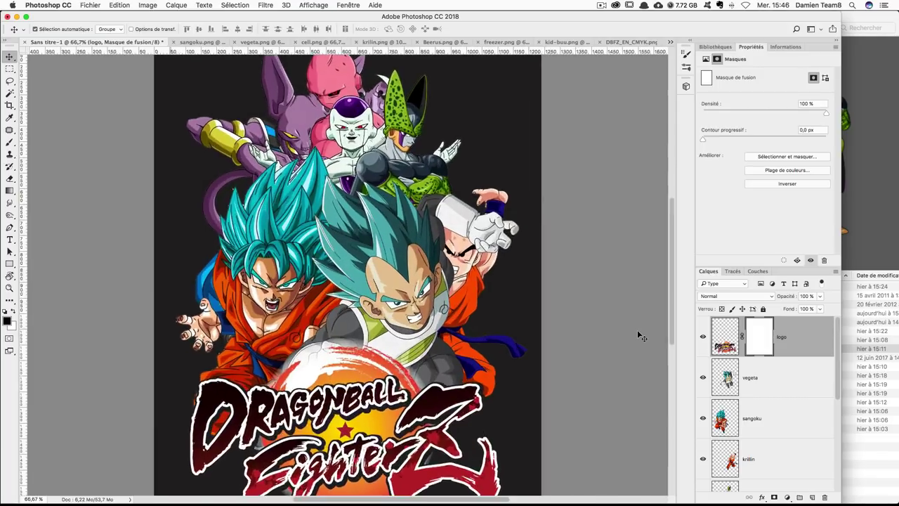
drag(515, 407, 503, 194)
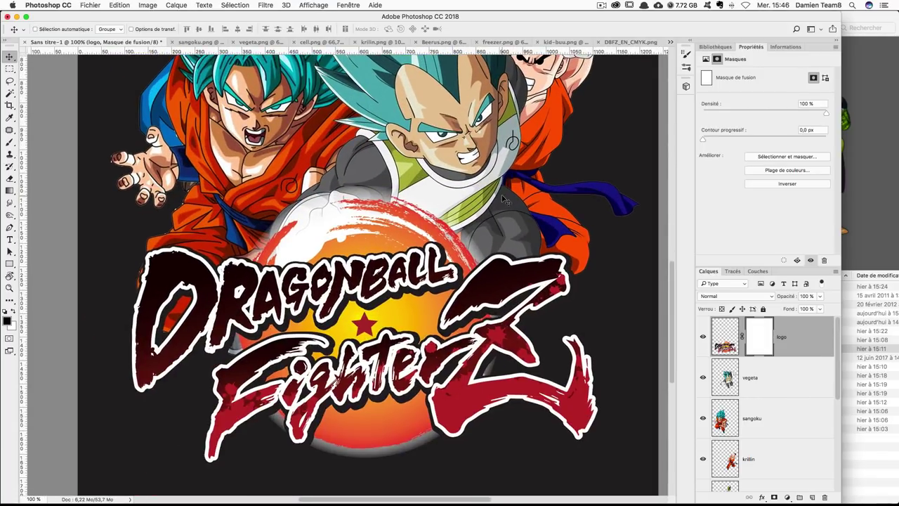
key(b)
drag(419, 232, 326, 217)
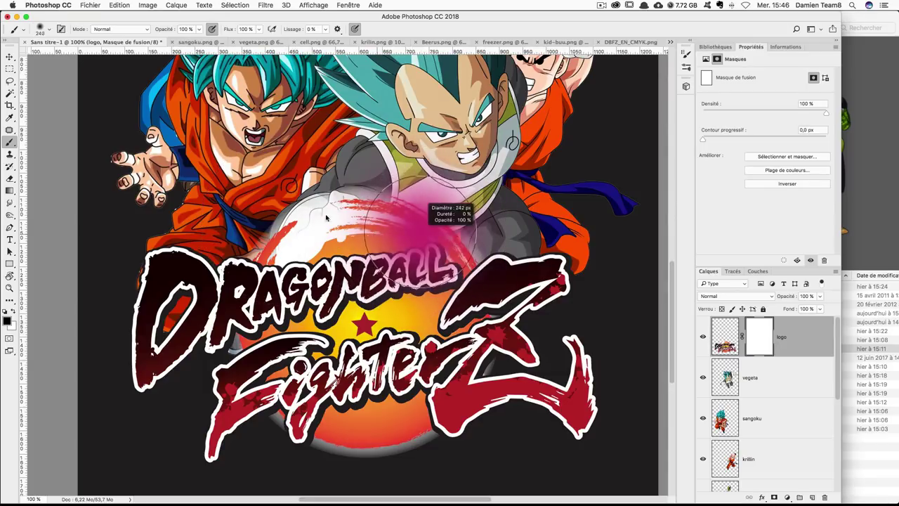
click(42, 31)
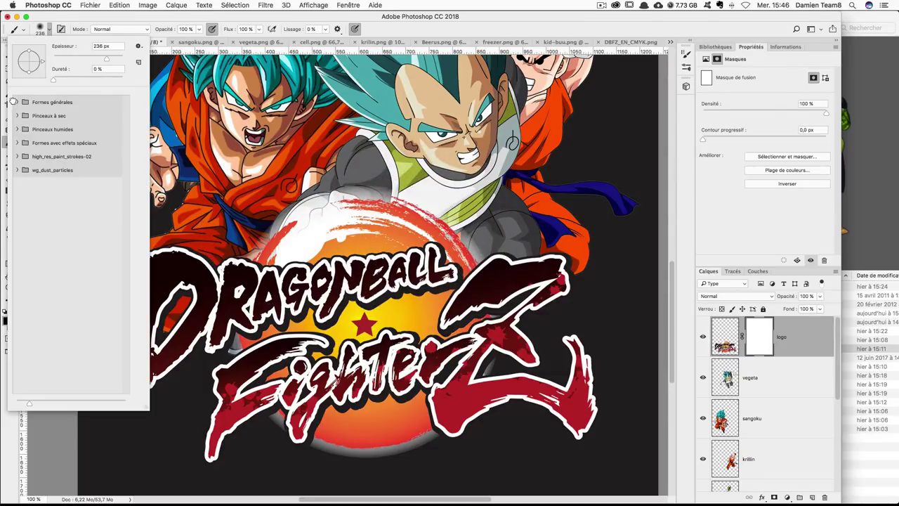
click(17, 103)
click(55, 141)
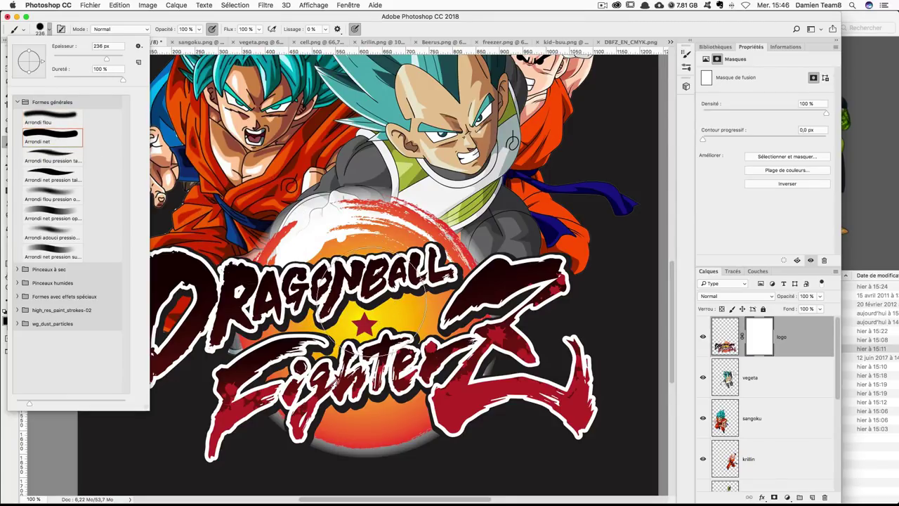
mouse_move(359, 230)
mouse_down()
mouse_move(320, 232)
mouse_move(344, 232)
mouse_move(354, 217)
mouse_move(281, 253)
mouse_move(317, 246)
mouse_up()
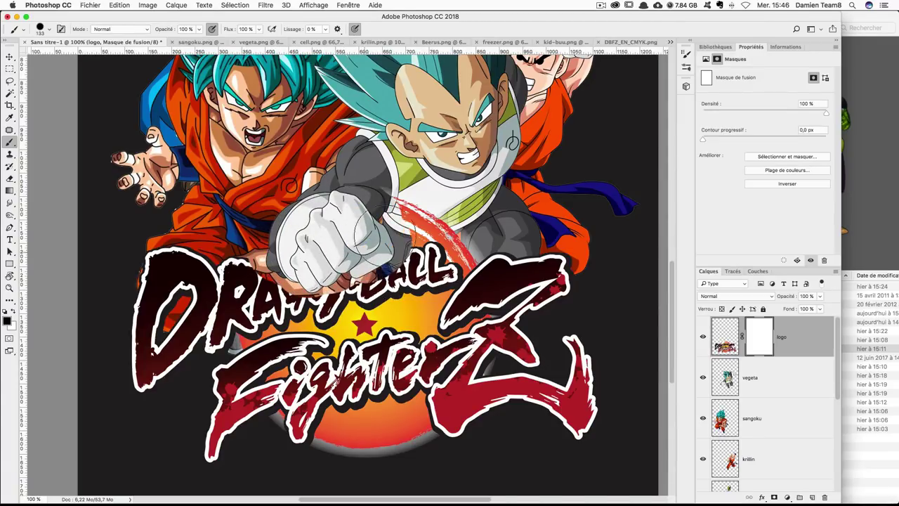
Paint the logo mask black over Vegeta's fist, then resize the brush at 200%
drag(309, 239, 428, 218)
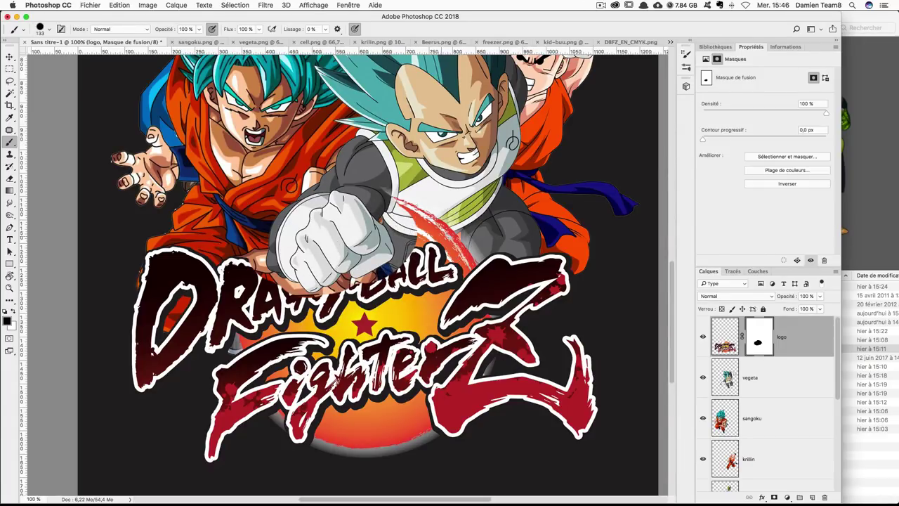
key(super+plus)
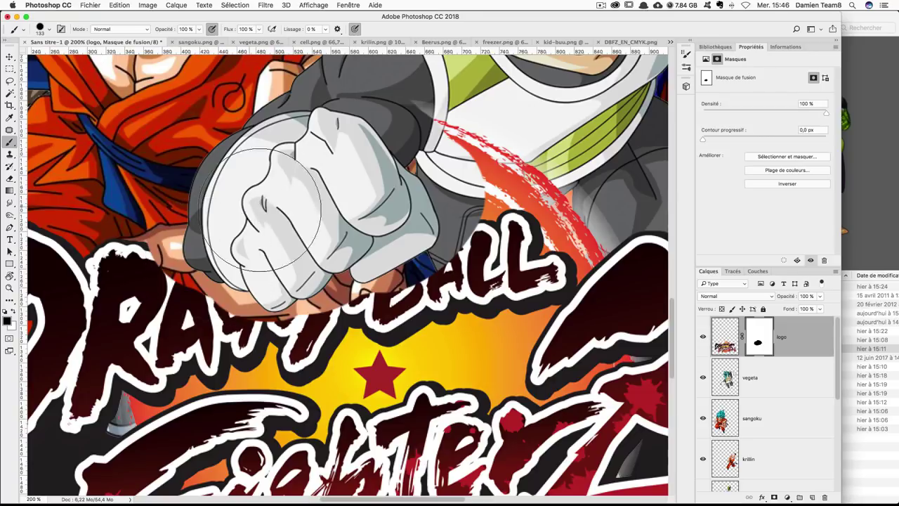
drag(349, 234, 330, 242)
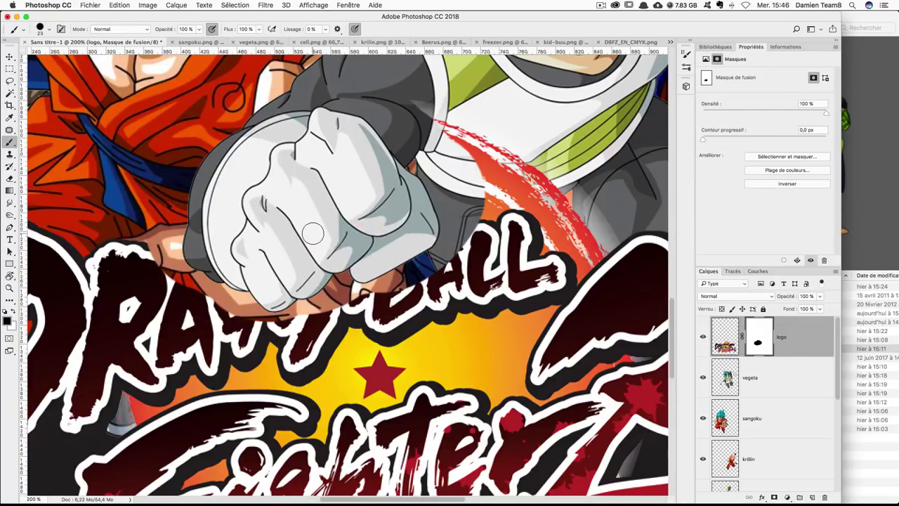
drag(342, 235, 346, 241)
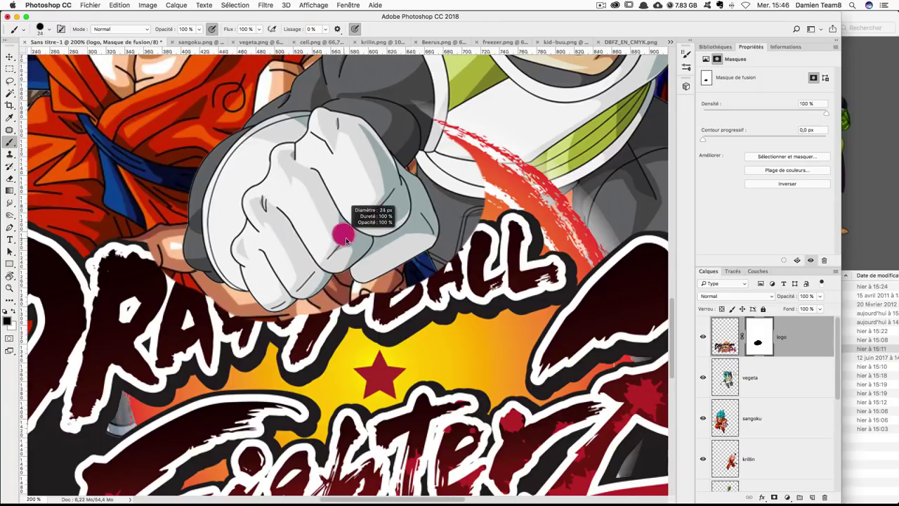
mouse_move(346, 240)
mouse_down()
mouse_move(311, 245)
mouse_move(345, 243)
mouse_move(328, 185)
mouse_move(327, 82)
mouse_move(296, 320)
mouse_move(278, 321)
mouse_up()
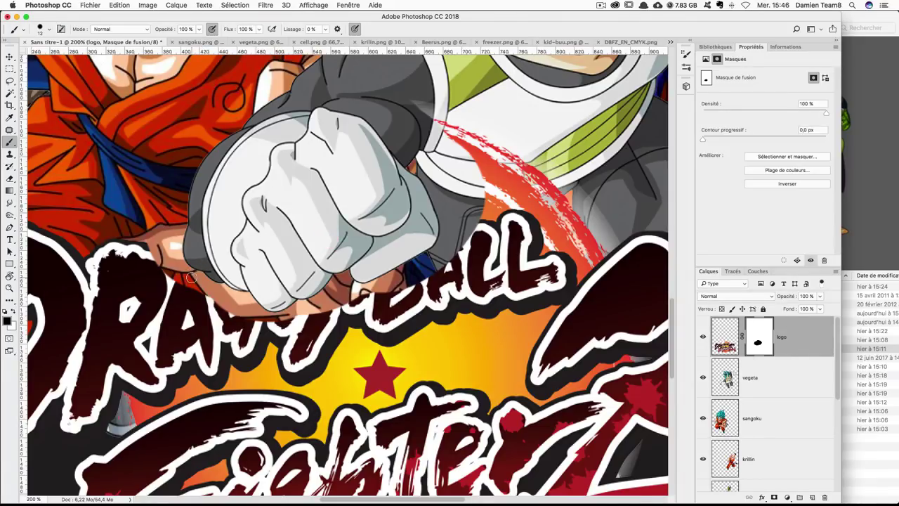
Restore logo detail beside Goku's hand, toggling the mask colour between black and white
key(x)
click(13, 314)
key(x)
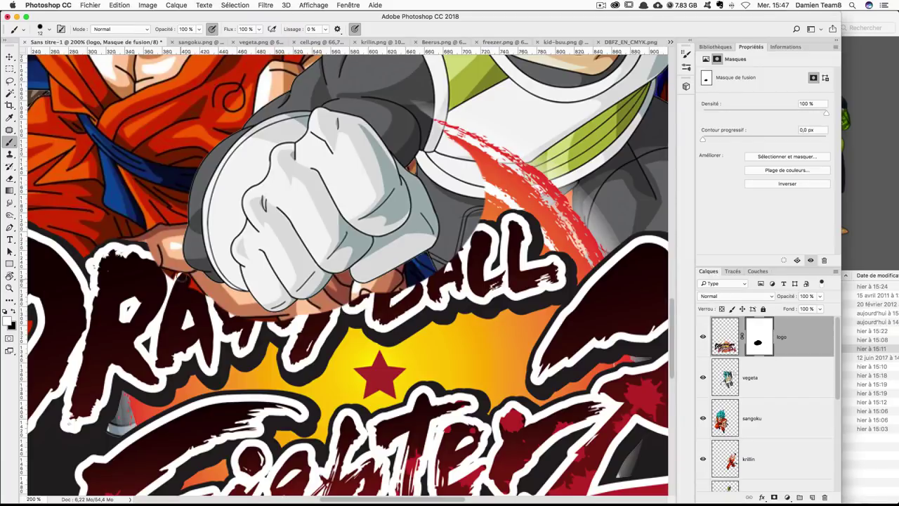
mouse_move(179, 268)
mouse_down()
mouse_move(149, 234)
mouse_move(180, 222)
mouse_up()
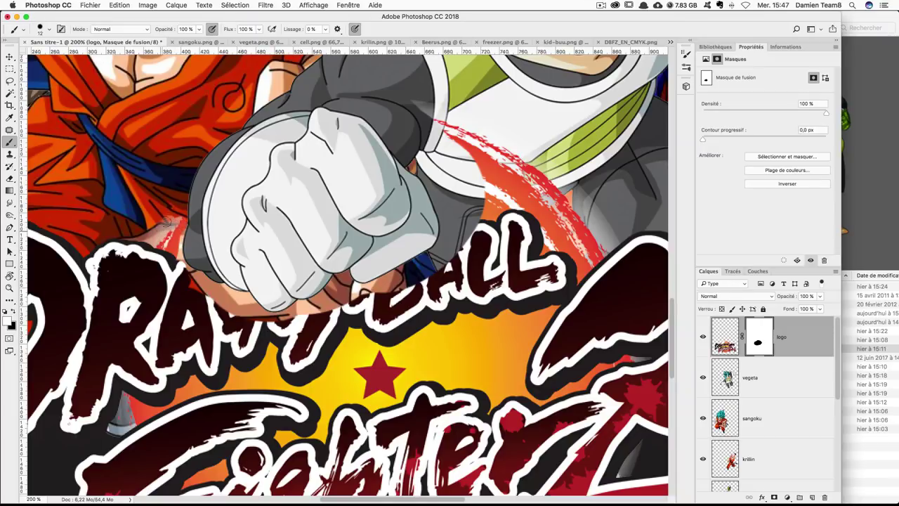
scroll(181, 184, down, 2)
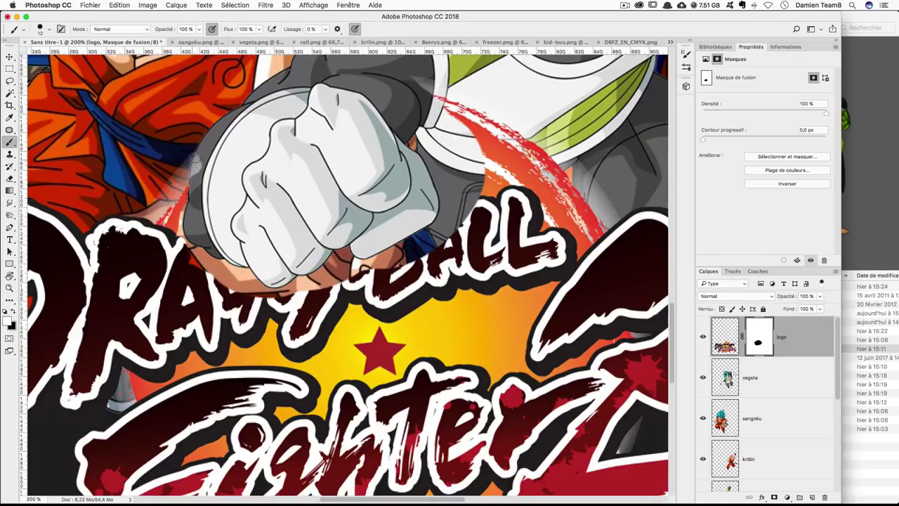
key(x)
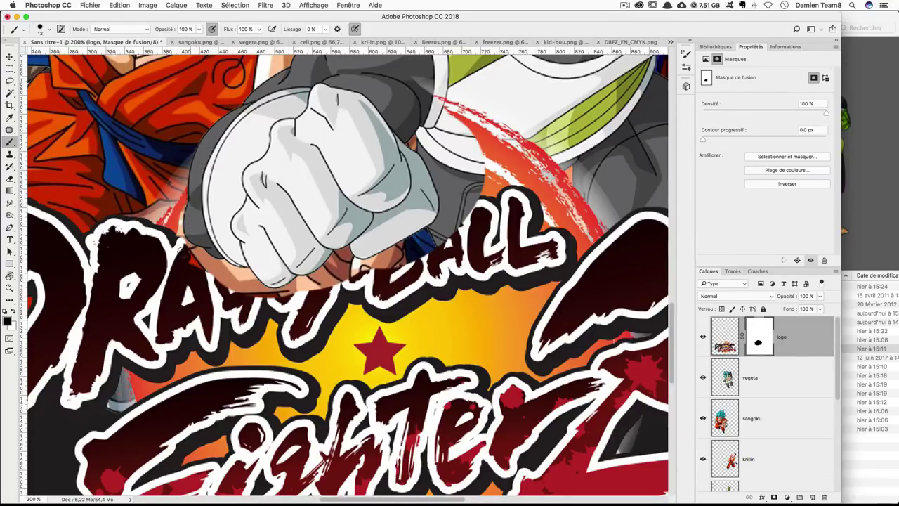
key(x)
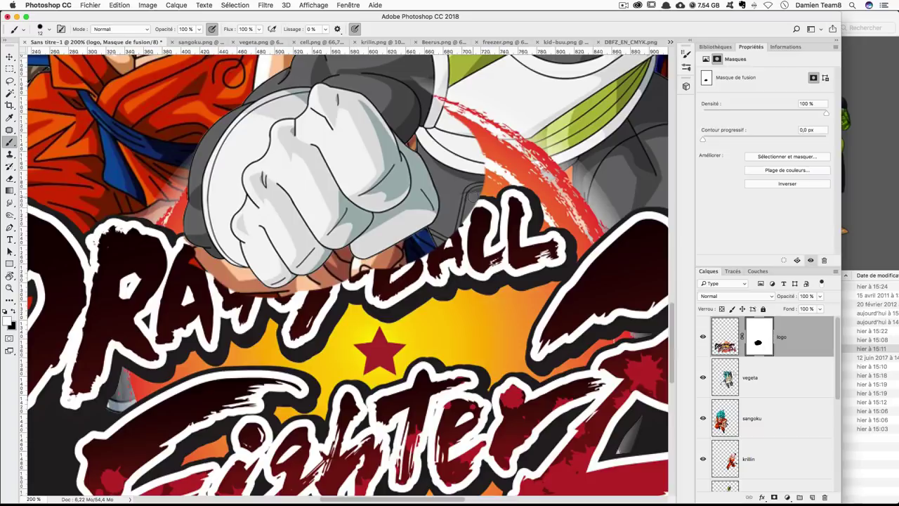
At 400% zoom, tidy the mask along the fist's edges near BALL and the red streak
key(super+plus)
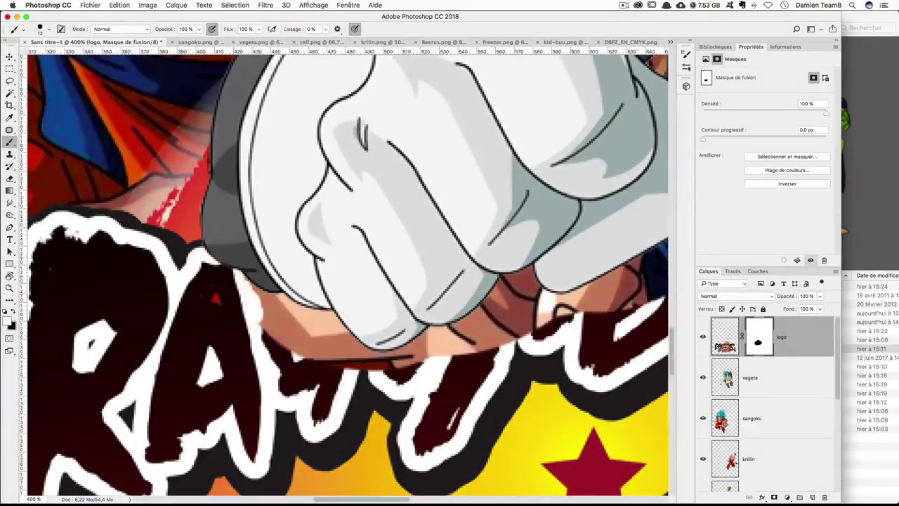
mouse_move(309, 330)
mouse_down()
mouse_move(484, 337)
mouse_move(562, 306)
mouse_move(410, 309)
mouse_move(562, 232)
mouse_move(422, 302)
mouse_up()
mouse_move(389, 168)
mouse_down()
mouse_move(421, 239)
mouse_move(460, 288)
mouse_move(361, 394)
mouse_up()
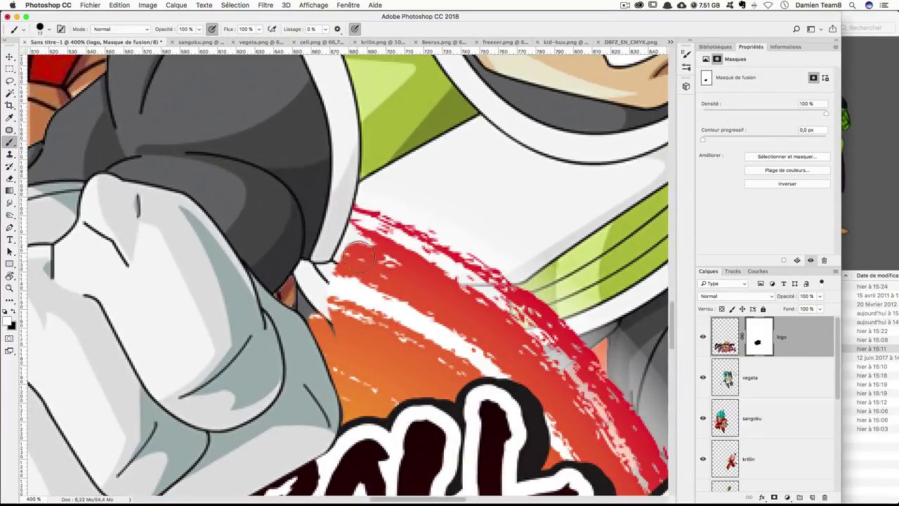
drag(302, 179, 325, 269)
Zoom out and pan around the poster to check the masked fist
key(ctrl+0)
key(ctrl+1)
scroll(347, 258, left, 3)
scroll(347, 258, down, 2)
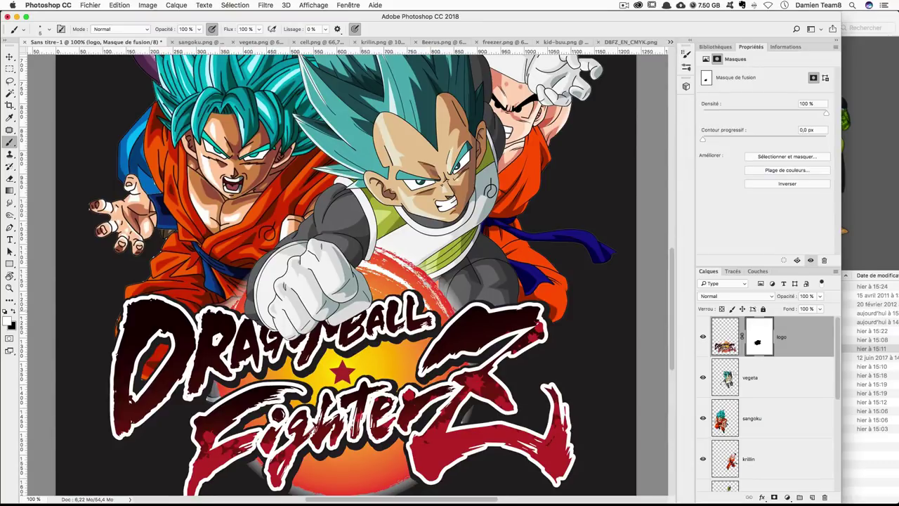
scroll(303, 316, left, 4)
scroll(303, 317, down, 2)
scroll(403, 294, up, 2)
scroll(284, 289, up, 2)
scroll(284, 289, up, 2)
scroll(418, 275, up, 2)
scroll(421, 269, down, 3)
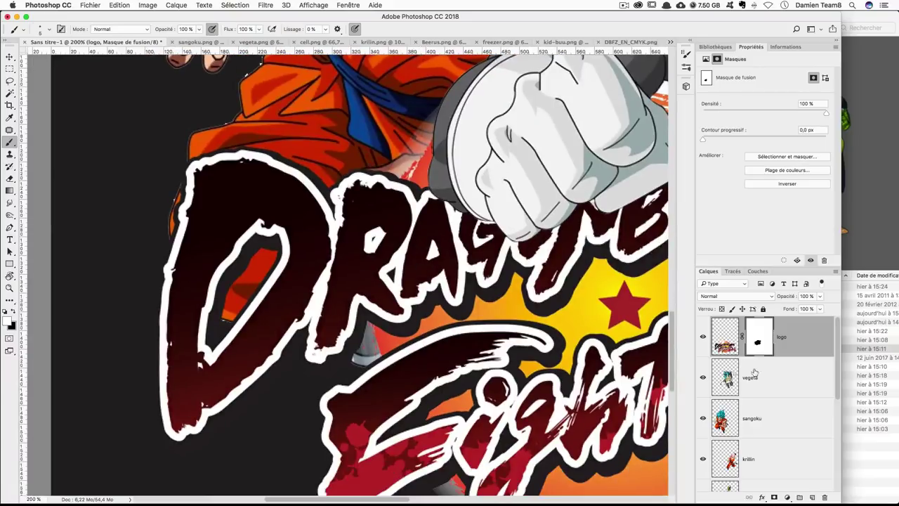
Mask the sangoku layer and paint out Goku's red inside the D and beside Fighter
click(780, 417)
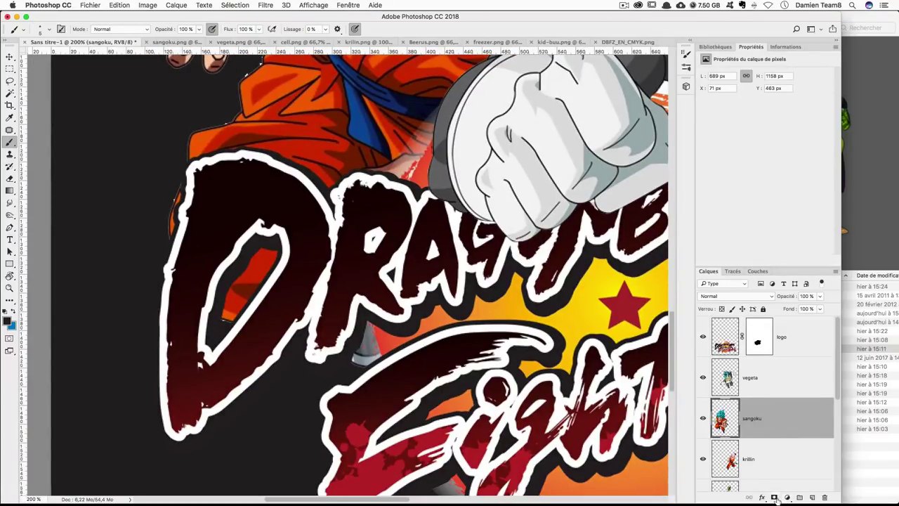
click(774, 497)
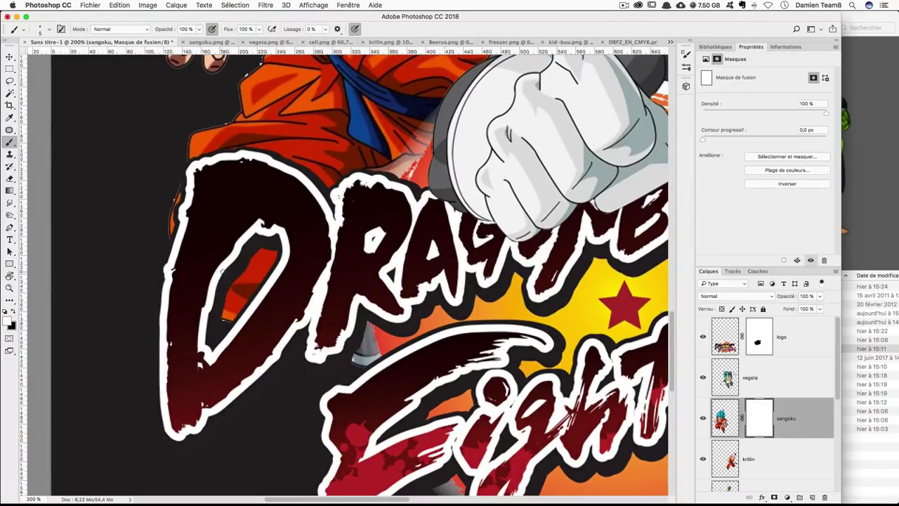
mouse_move(223, 330)
mouse_down()
mouse_move(260, 249)
mouse_move(265, 306)
mouse_up()
key(x)
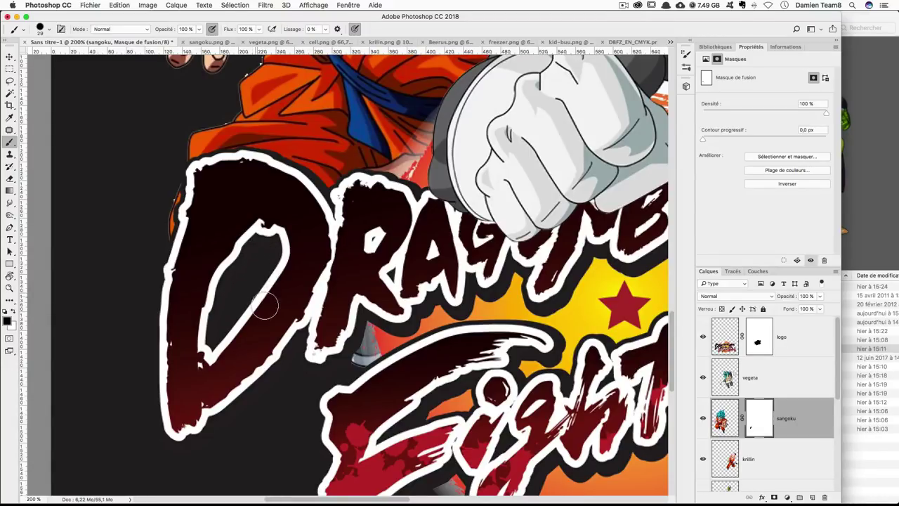
scroll(274, 323, right, 5)
drag(284, 346, 298, 322)
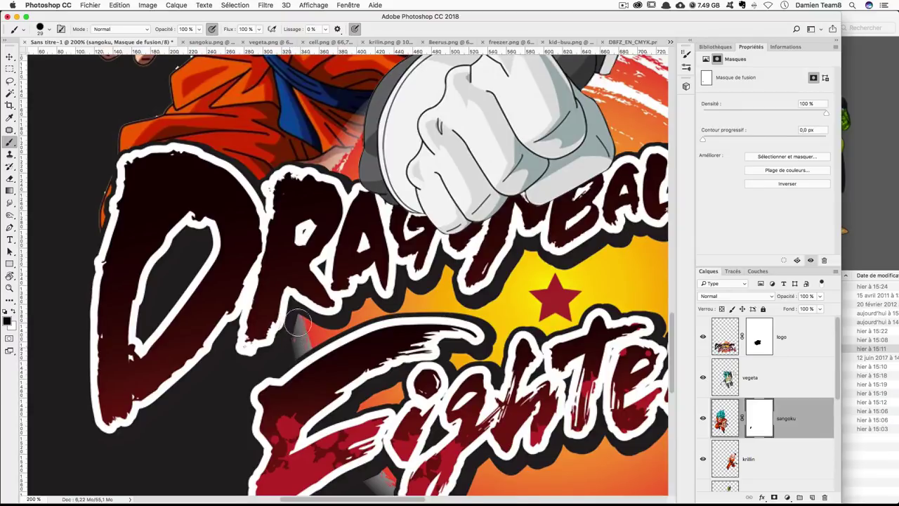
scroll(297, 322, up, 3)
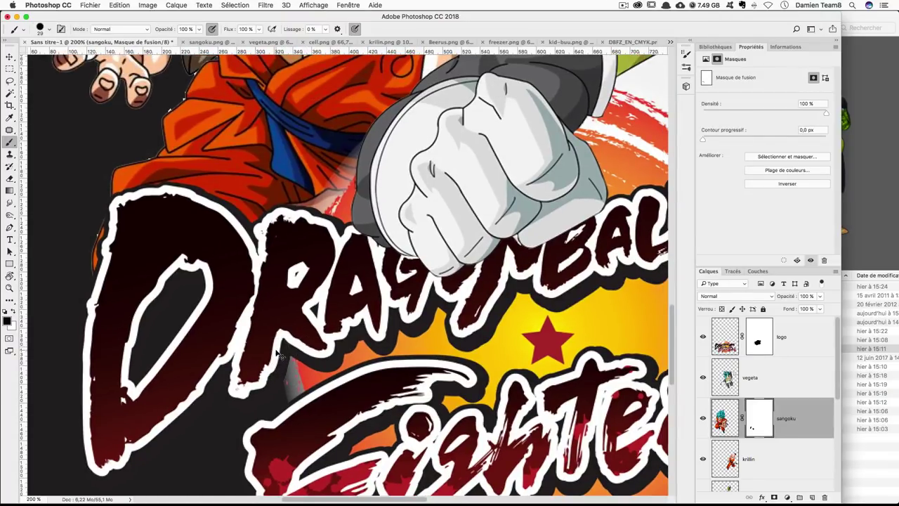
scroll(277, 352, down, 3)
scroll(332, 292, right, 2)
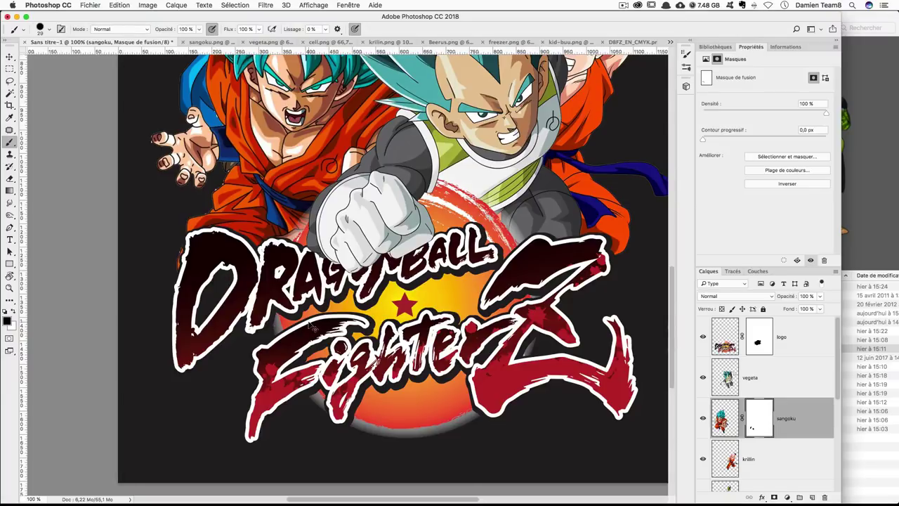
Step back and forward through the mask painting history, then zoom out
key(super+alt+z)
key(super+alt+z)
key(super+alt+z)
key(super+alt+z)
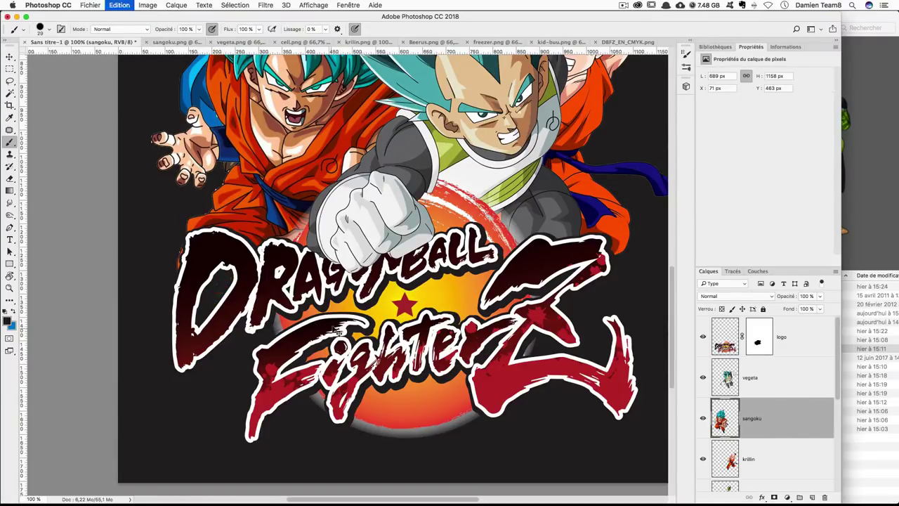
key(super+alt+z)
key(super+z)
key(super+z)
key(super+z)
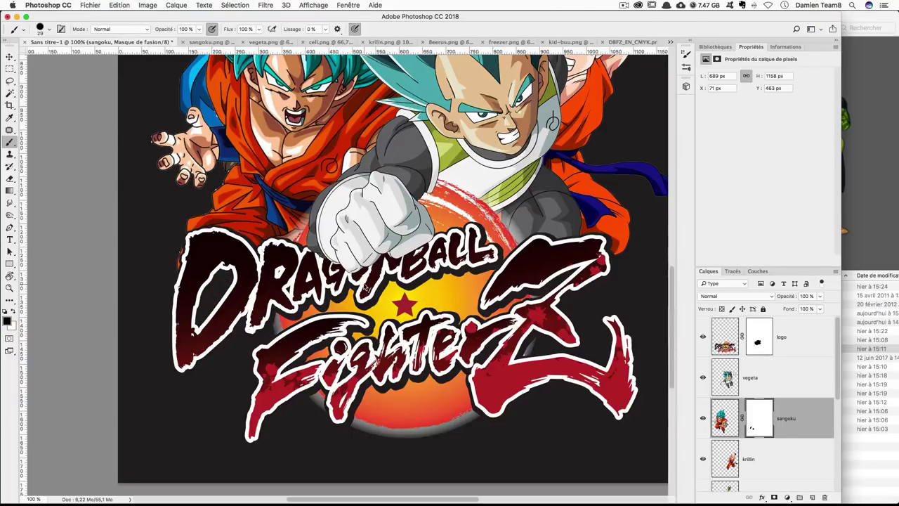
key(super+z)
key(super+z)
key(super+minus)
key(super+minus)
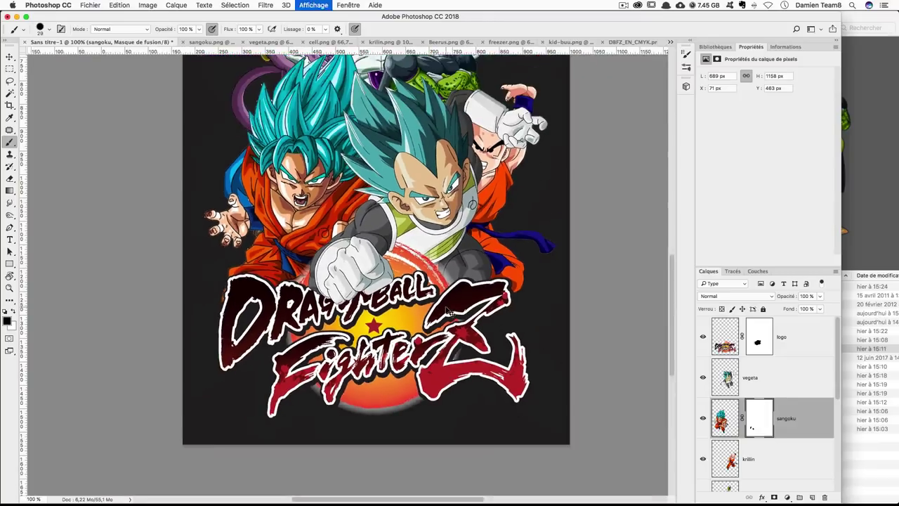
scroll(390, 133, up, 5)
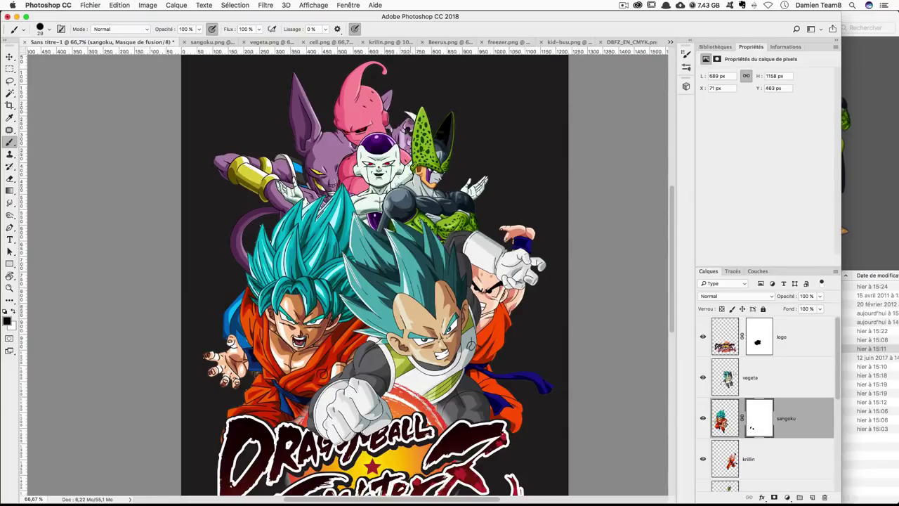
scroll(771, 418, down, 3)
scroll(771, 418, down, 2)
Add a layer mask to the freezer layer
click(770, 373)
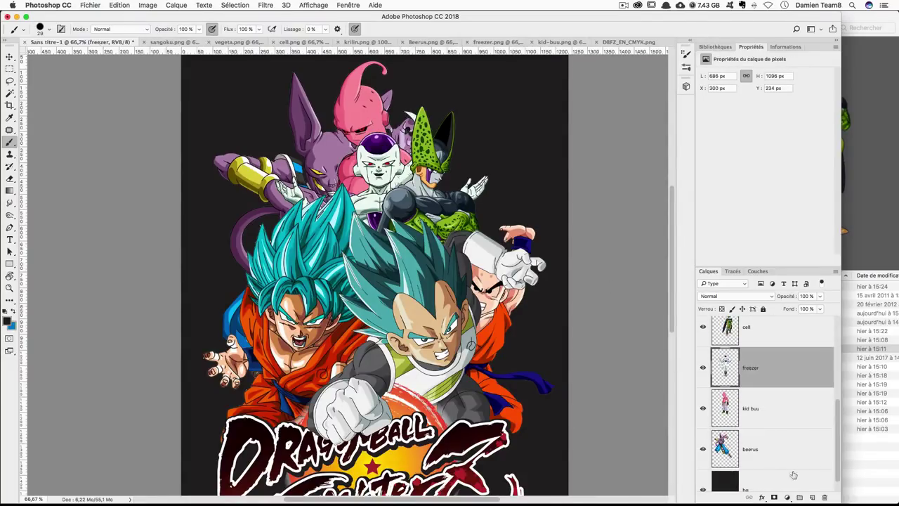
click(775, 497)
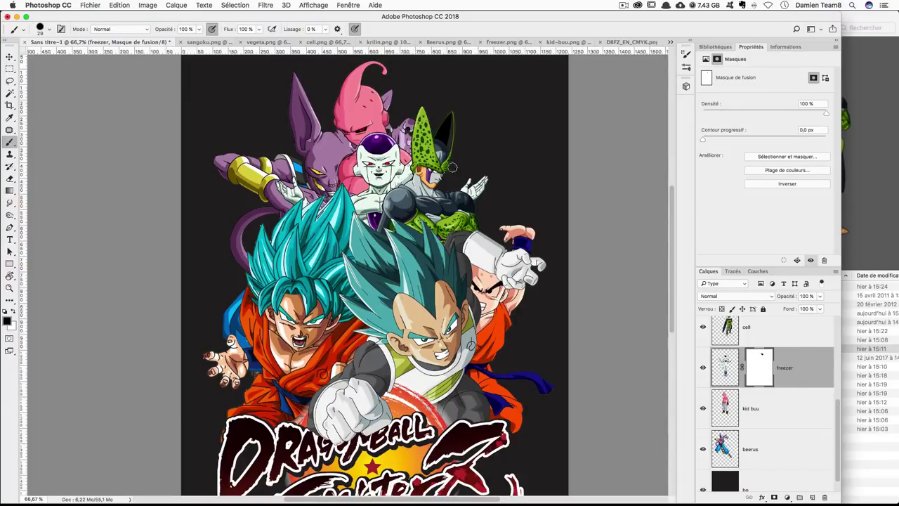
scroll(609, 311, down, 1)
scroll(609, 311, down, 1)
scroll(609, 312, down, 1)
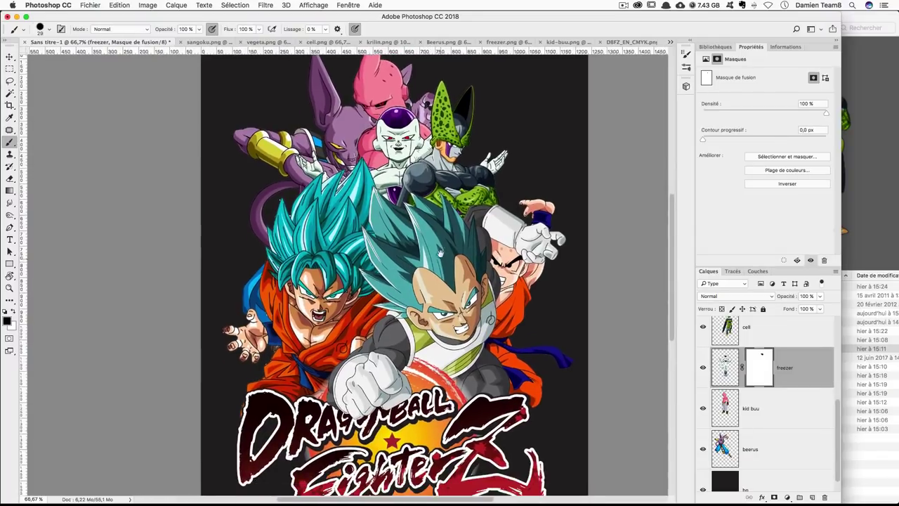
scroll(609, 311, down, 2)
click(771, 483)
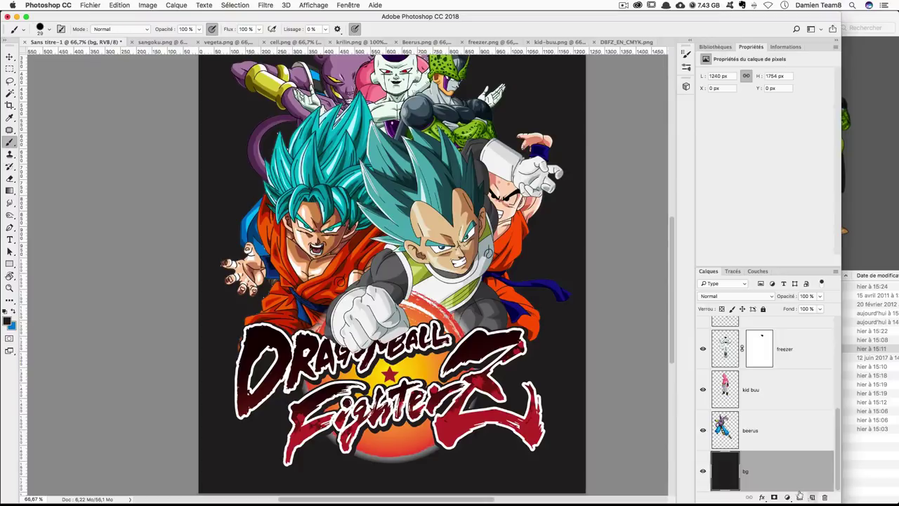
Add a new empty layer above bg named particules
click(812, 498)
double_click(752, 469)
text(per)
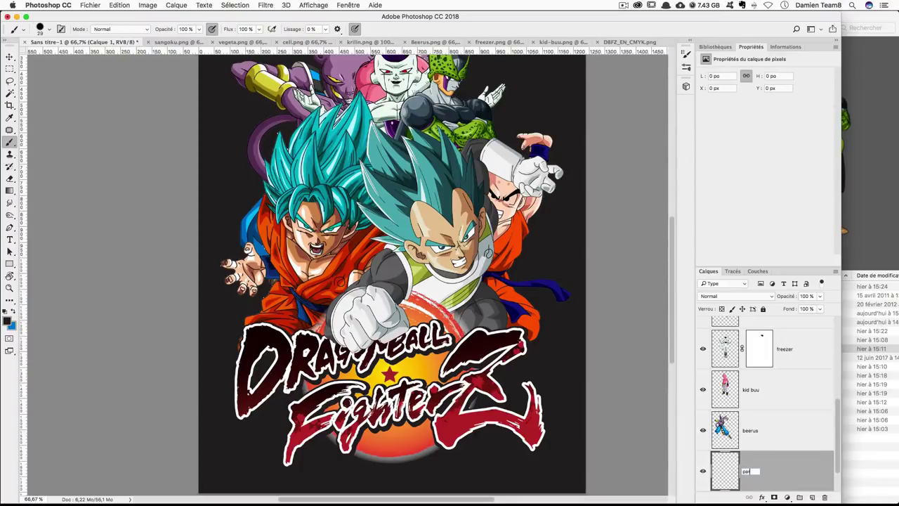
key(Return)
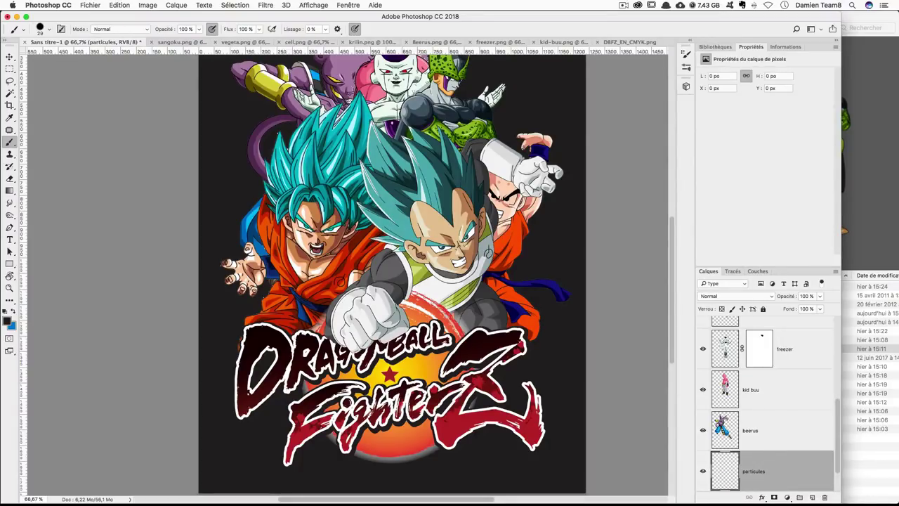
key(super+minus)
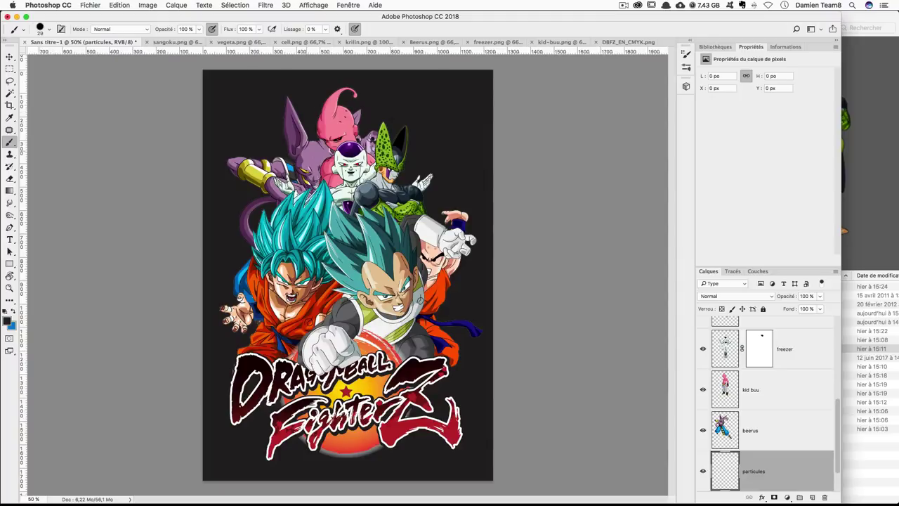
Choose a brush tip from the WG Dust Particles brush set
click(10, 57)
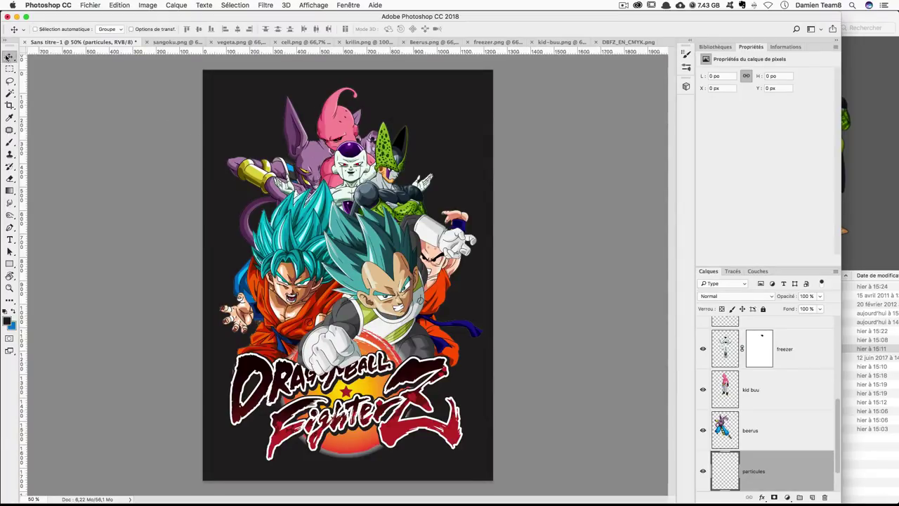
click(10, 152)
click(10, 142)
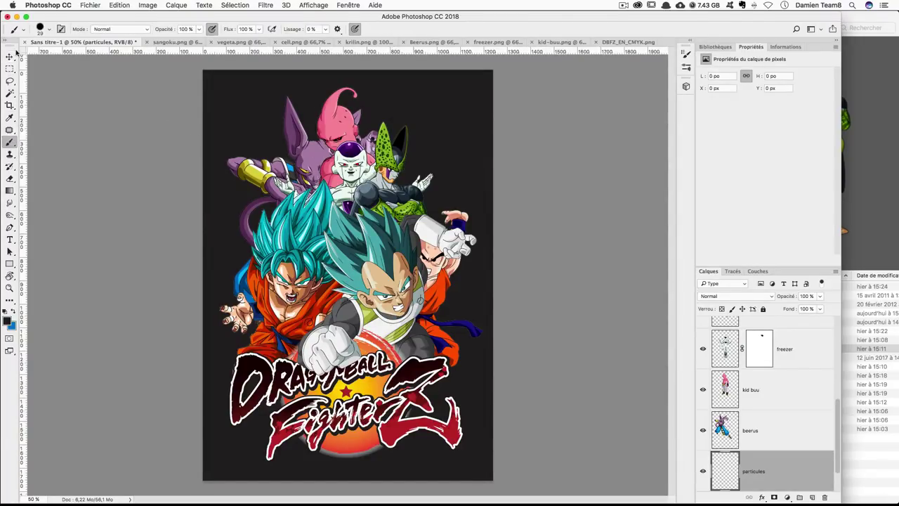
click(47, 31)
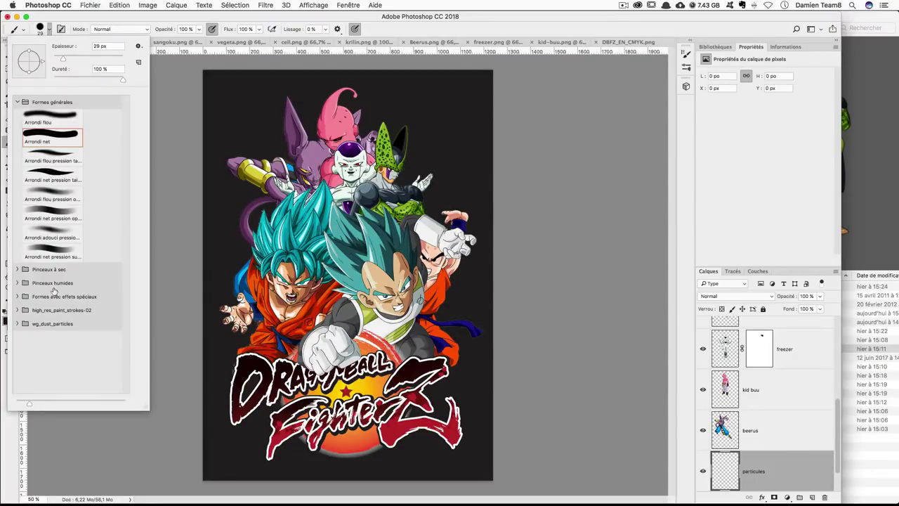
click(17, 324)
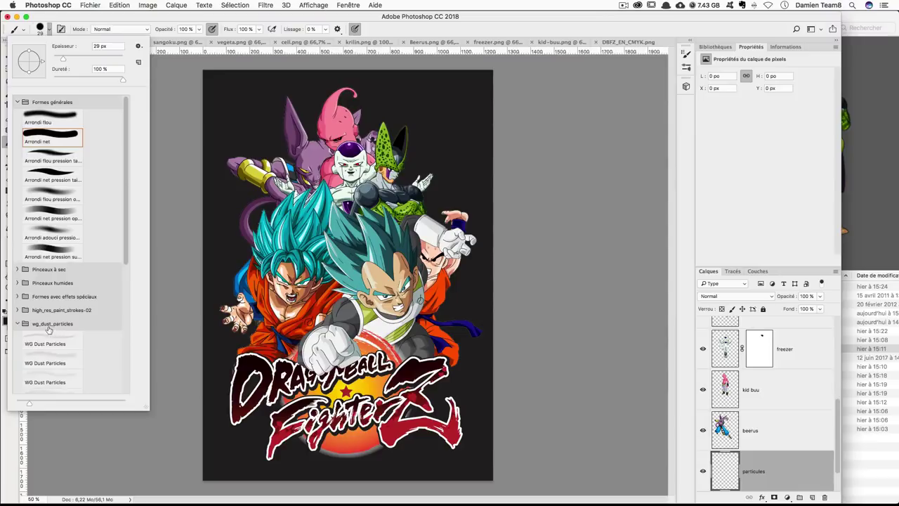
scroll(49, 329, down, 3)
scroll(52, 281, down, 4)
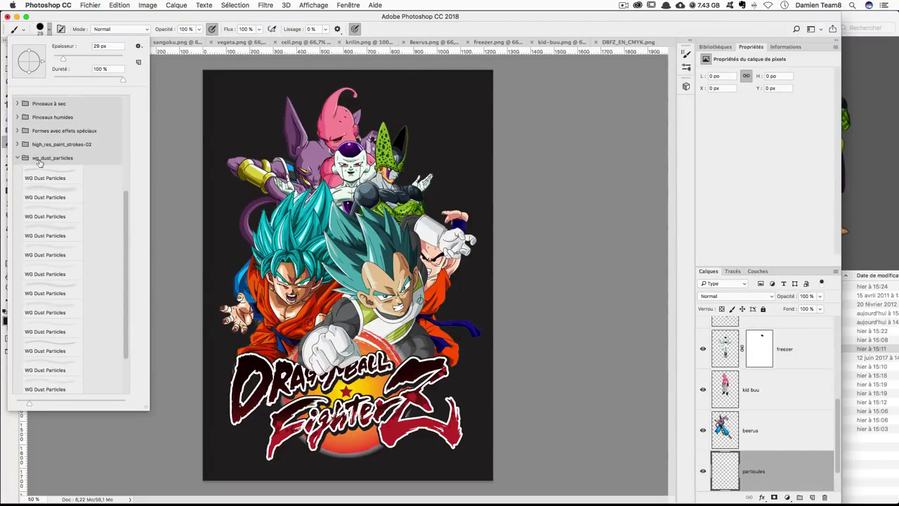
click(56, 180)
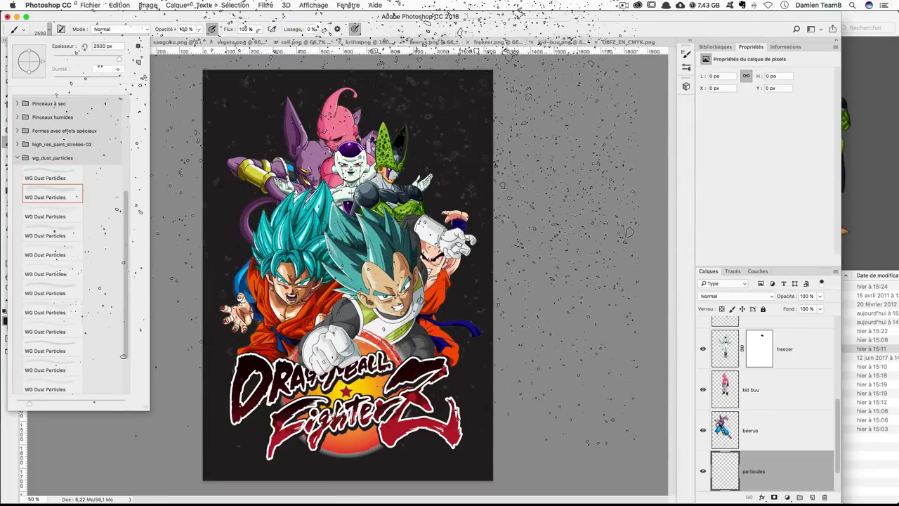
click(48, 215)
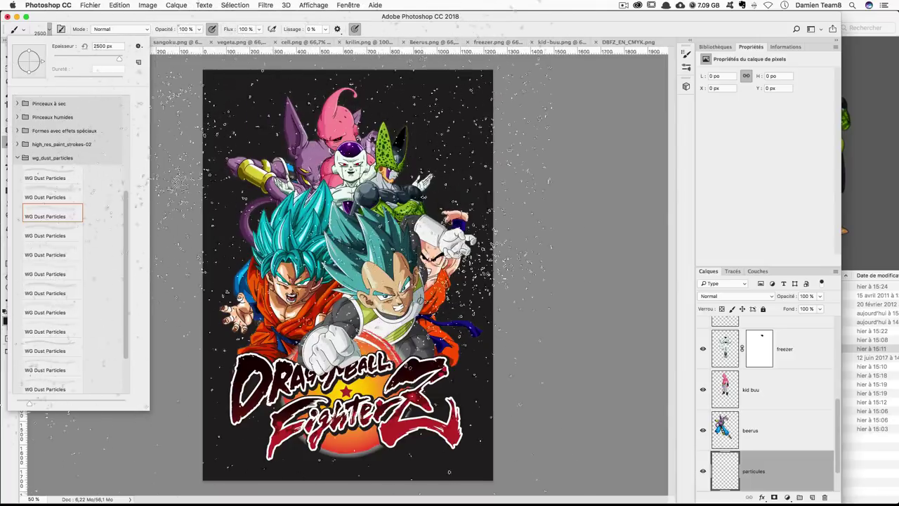
click(66, 233)
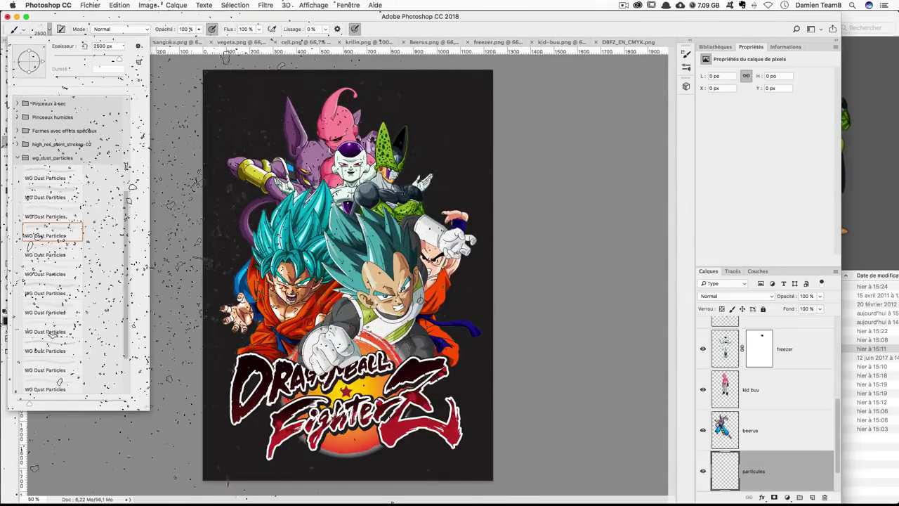
click(60, 255)
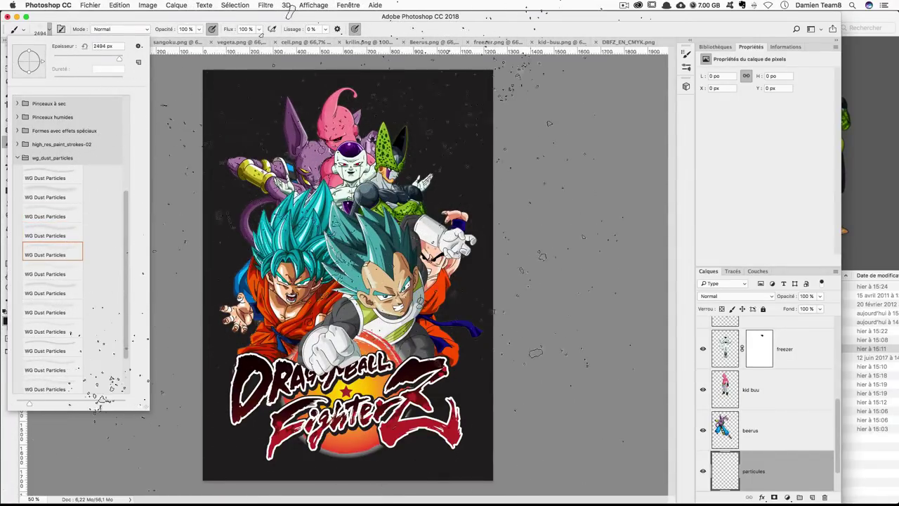
click(49, 273)
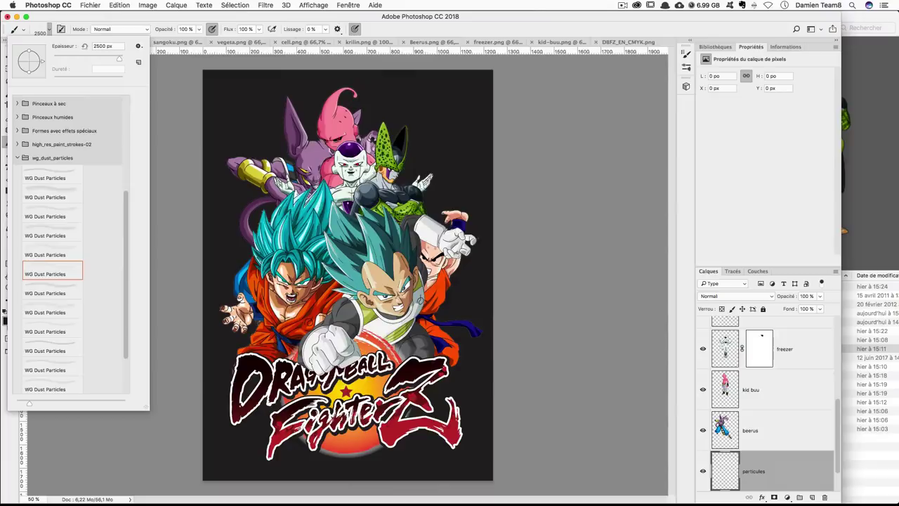
Shrink the dust brush to about 1300 px and paint particles across the poster
drag(391, 225, 380, 225)
click(253, 233)
drag(337, 278, 358, 281)
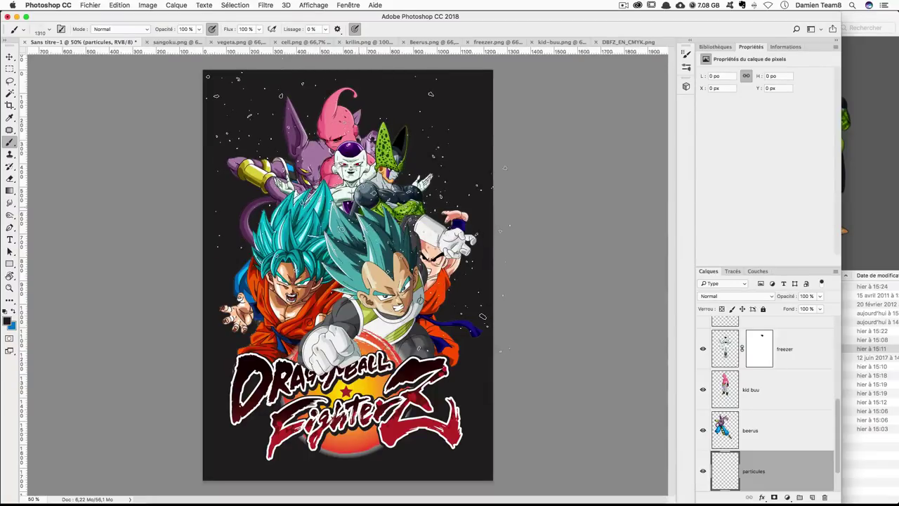
Sample Frieza's near-white as the foreground colour and stamp particles
click(12, 323)
drag(414, 115, 555, 130)
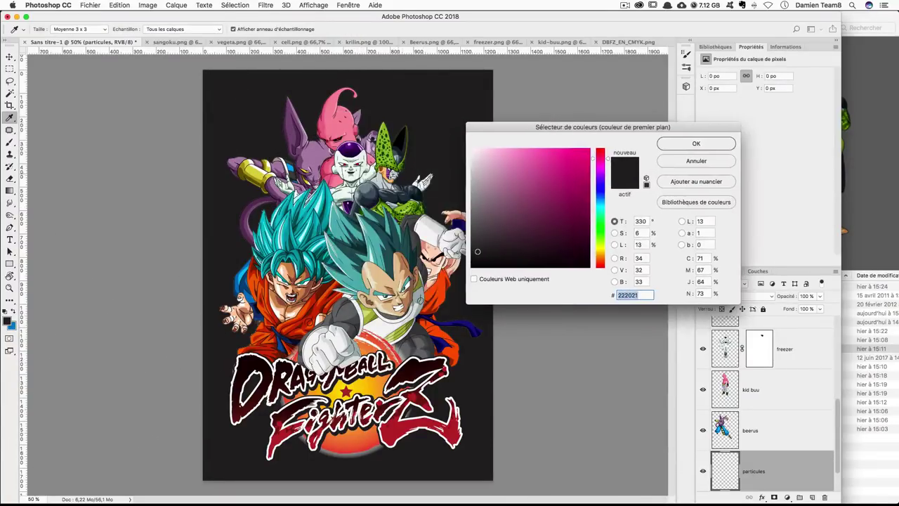
click(341, 162)
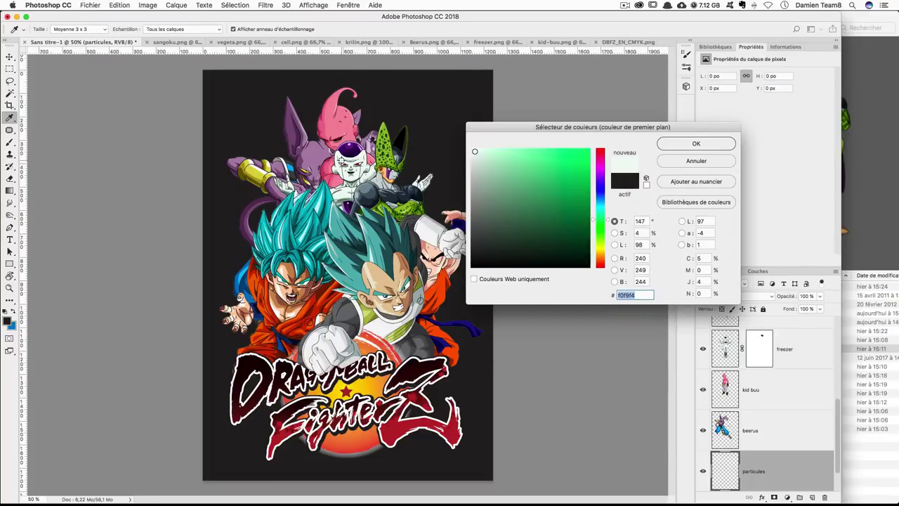
key(Return)
click(365, 212)
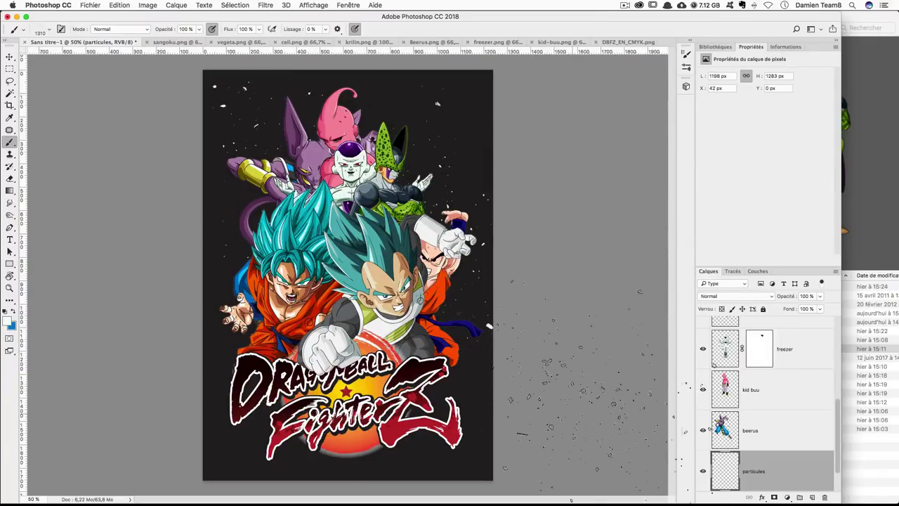
Shrink the brush to about 965 px and paint particles around the logo and left side
right_click(507, 342)
click(424, 346)
drag(415, 344, 367, 330)
drag(210, 309, 406, 491)
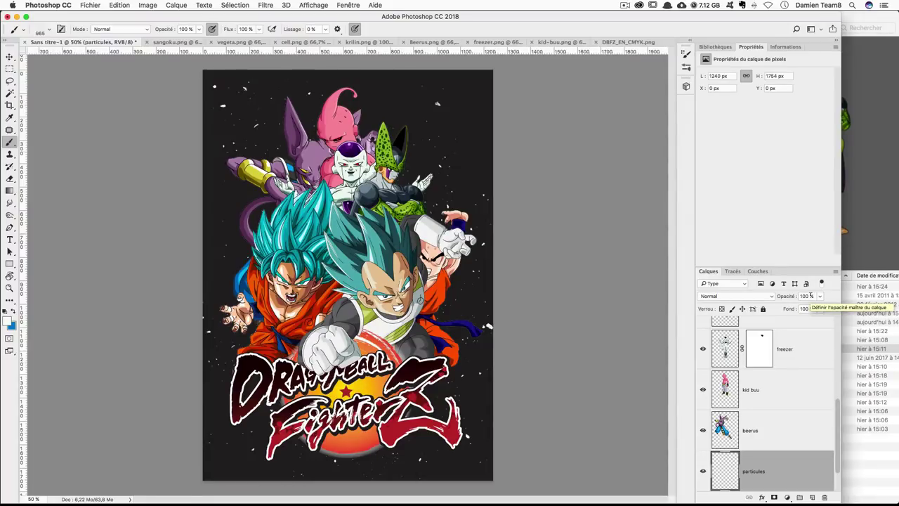
Set the particules layer opacity to 50%
click(806, 296)
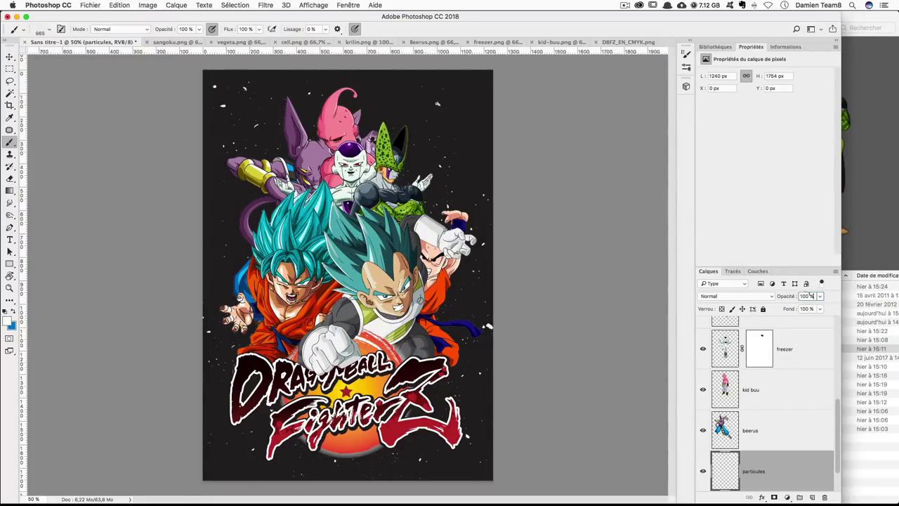
text(50)
key(Return)
click(10, 56)
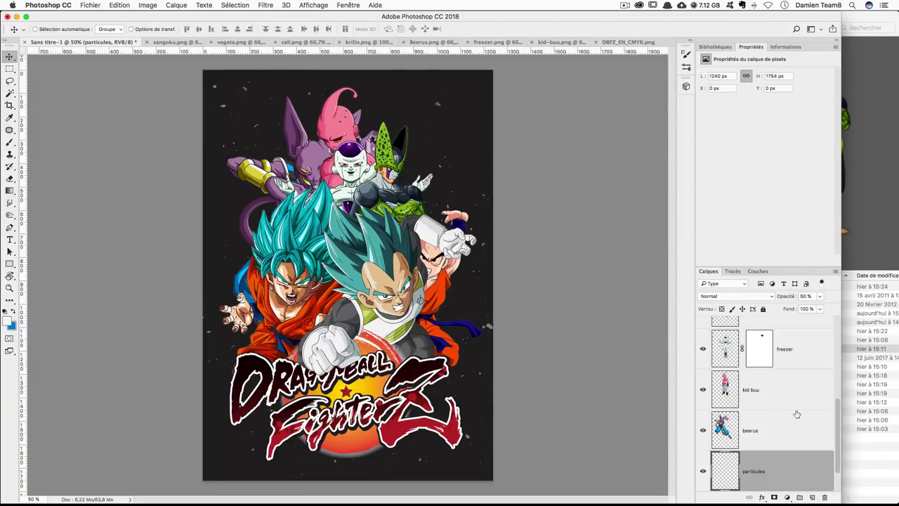
Place background.jpg from the Finder folder onto the poster canvas
click(884, 478)
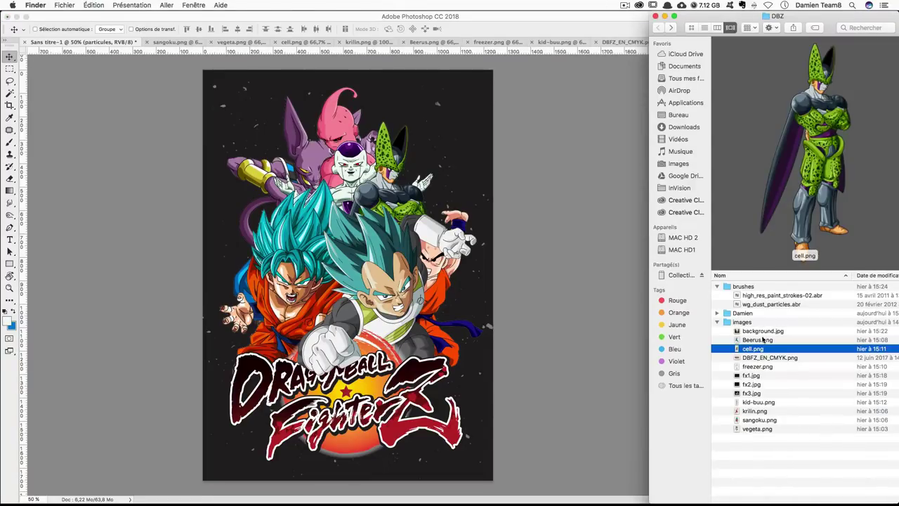
click(750, 332)
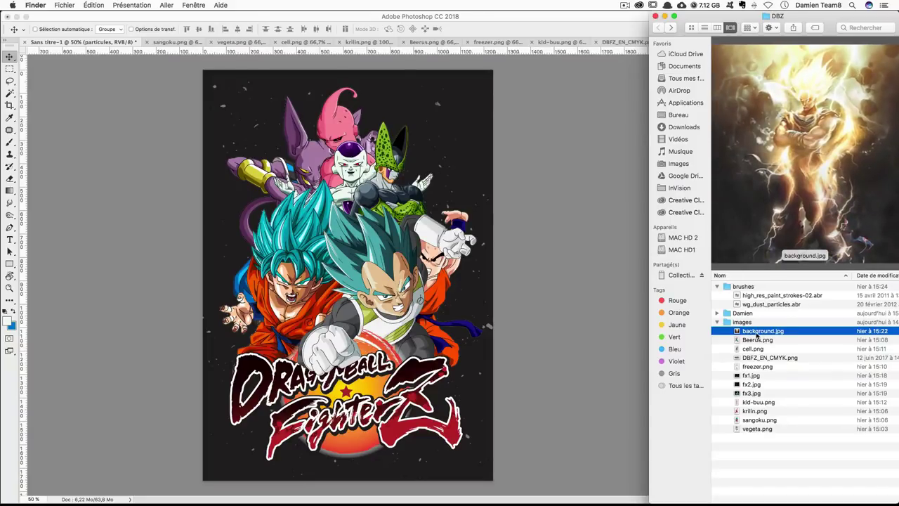
drag(757, 337, 340, 335)
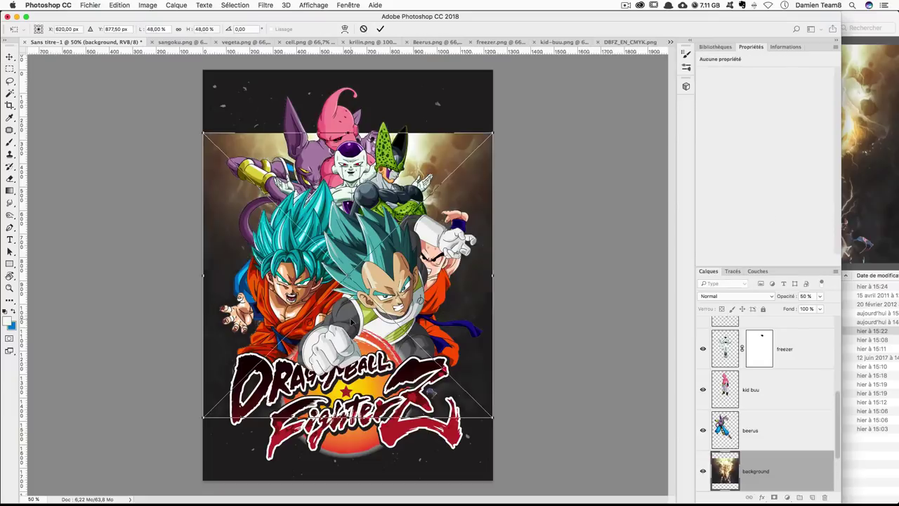
key(Return)
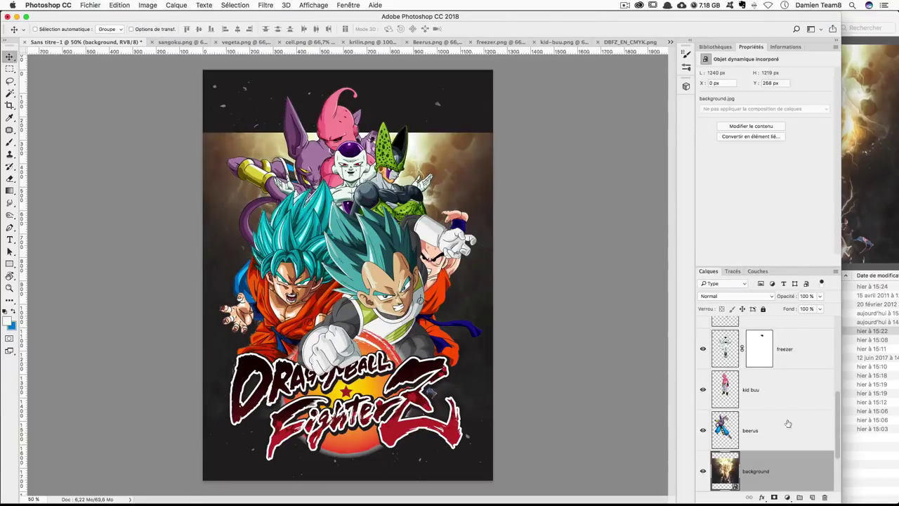
Move the background layer below particules, shift it upward, and set its opacity to 80%
scroll(787, 421, down, 2)
drag(774, 405, 775, 446)
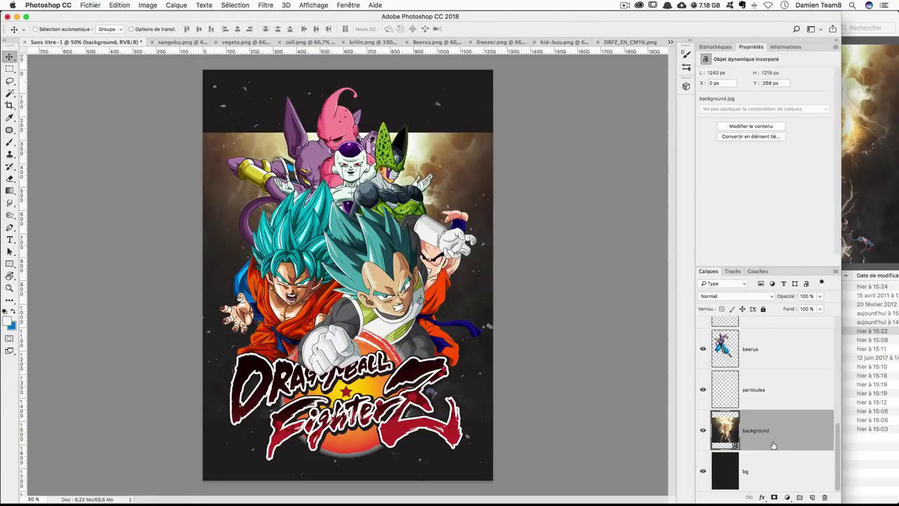
drag(476, 373, 476, 311)
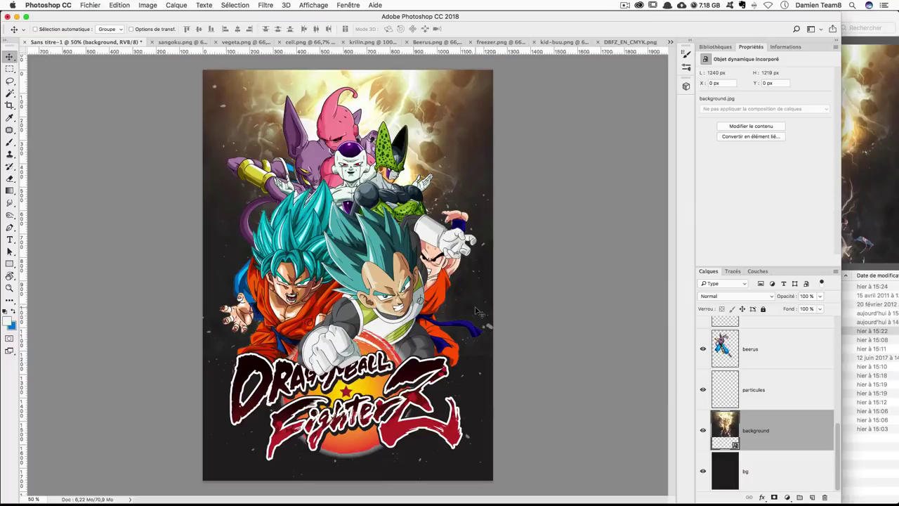
click(811, 294)
text(80)
key(Return)
drag(475, 366, 475, 365)
Zoom to 100% and pan around to inspect the placed background
key(super+1)
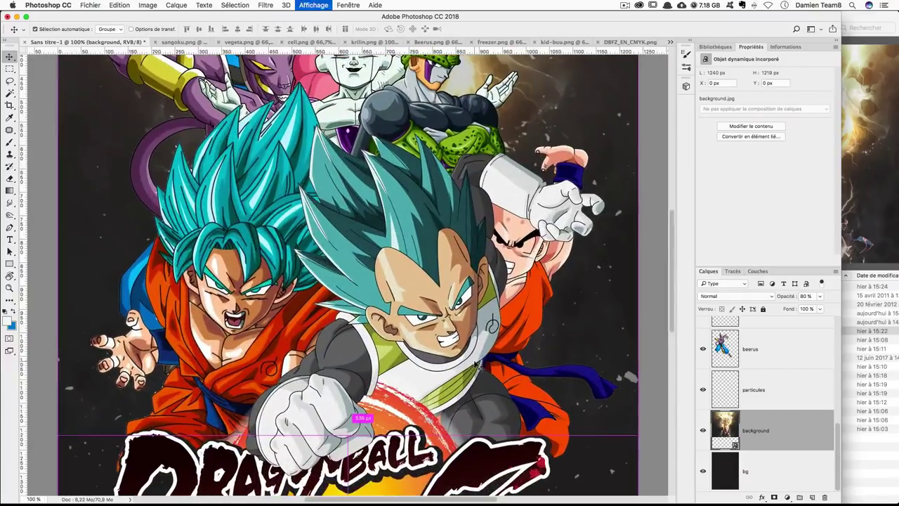
scroll(570, 348, down, 2)
scroll(506, 348, left, 2)
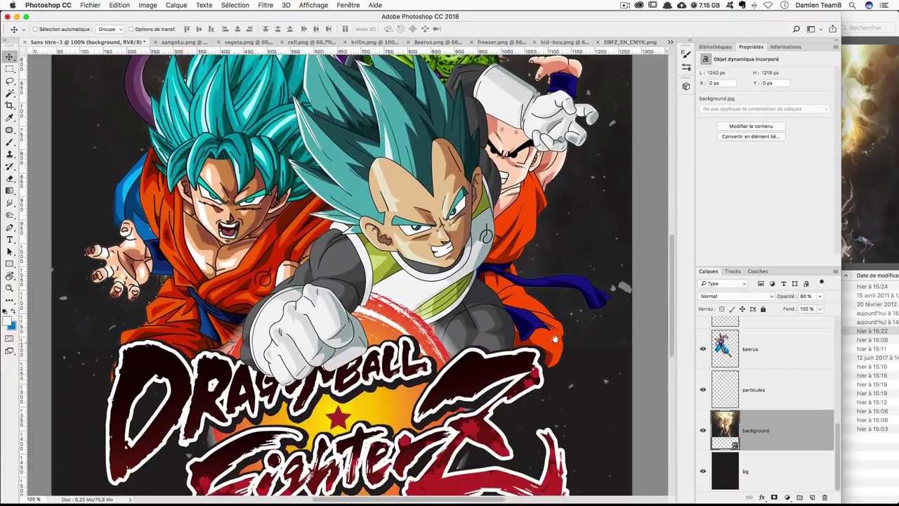
scroll(499, 343, right, 4)
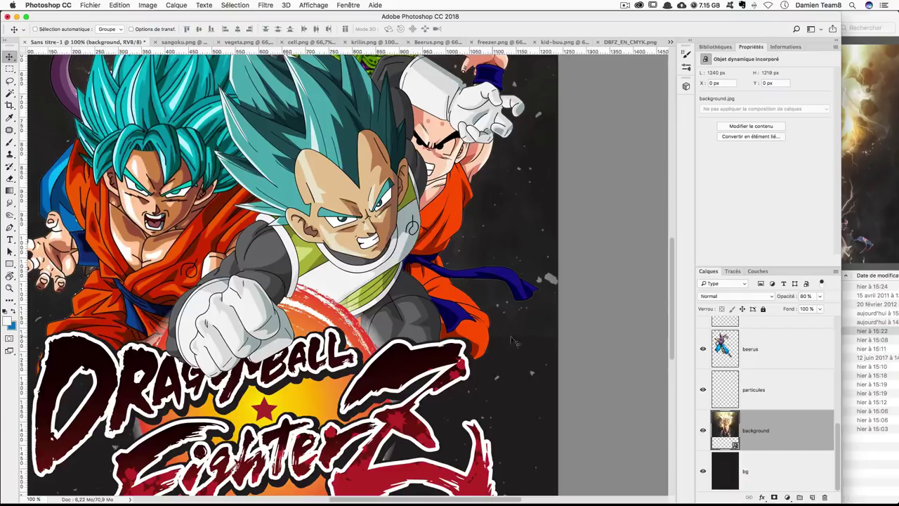
scroll(516, 342, down, 1)
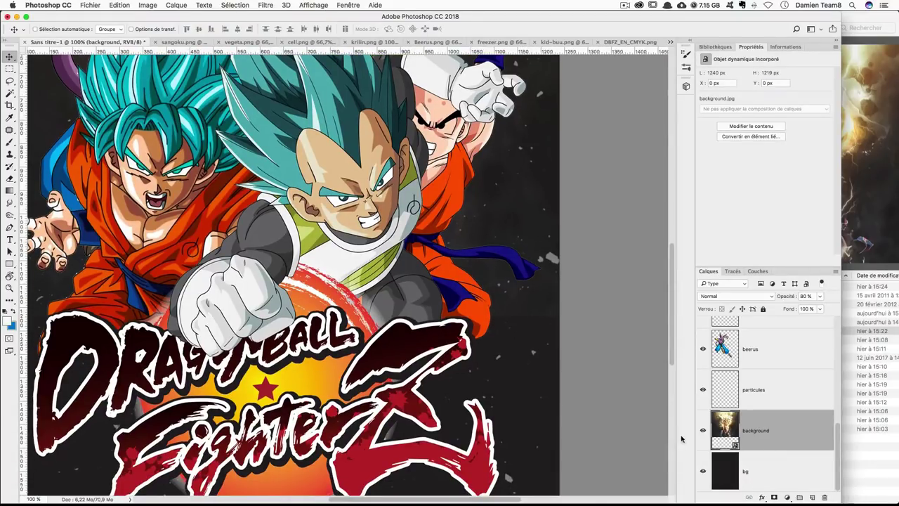
key(super+minus)
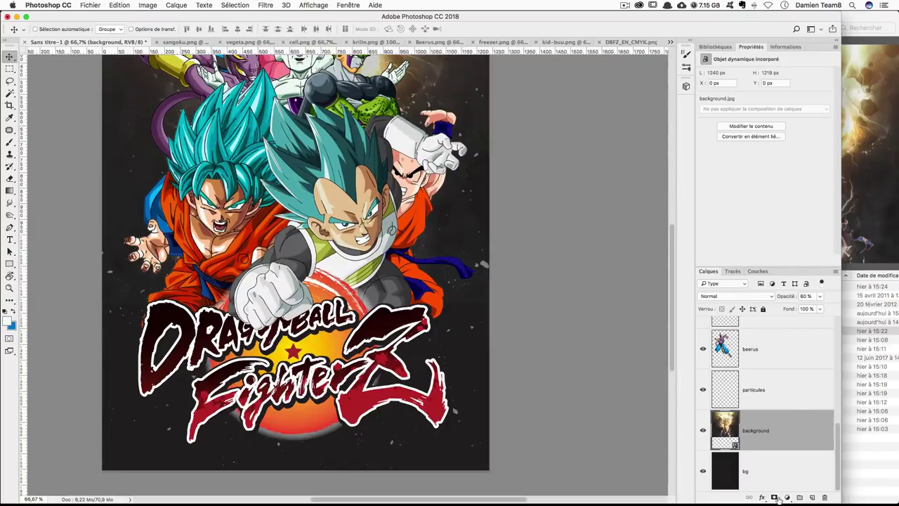
Mask the background layer with a vertical black-to-white gradient so it fades toward the bottom
click(774, 497)
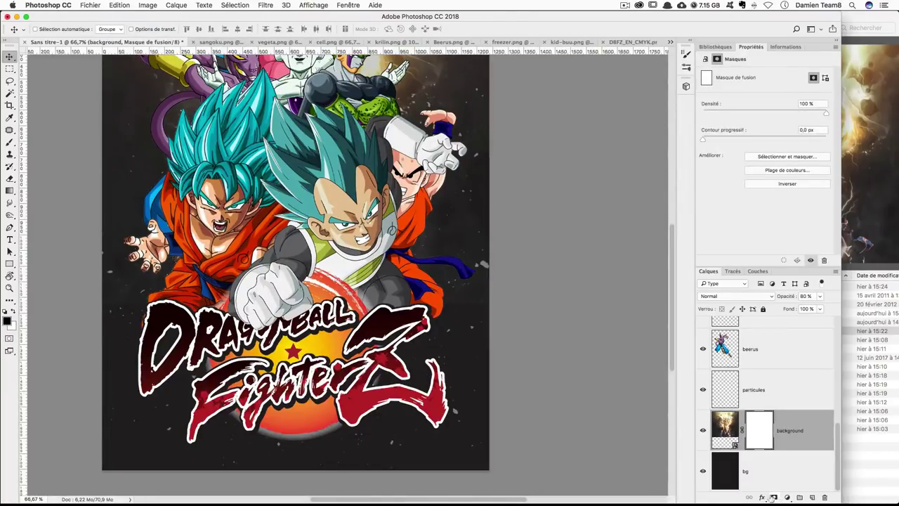
click(9, 190)
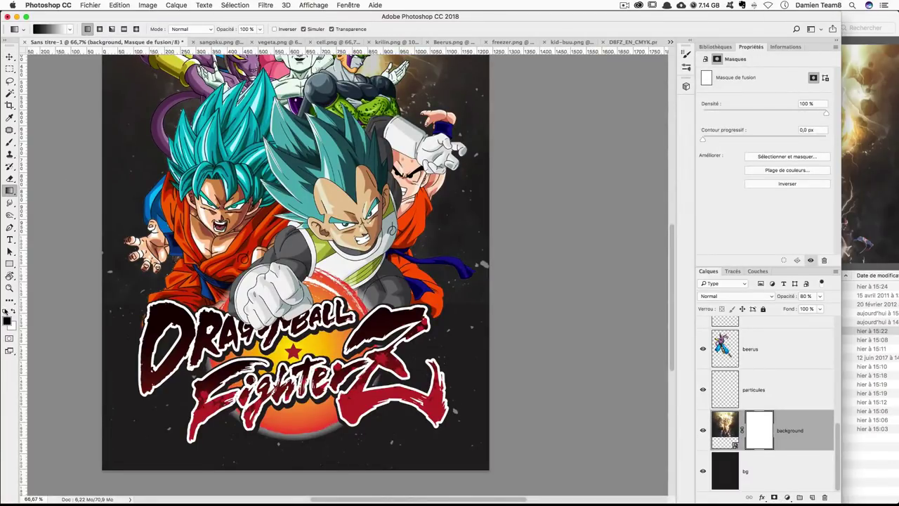
scroll(446, 287, up, 1)
scroll(449, 316, up, 4)
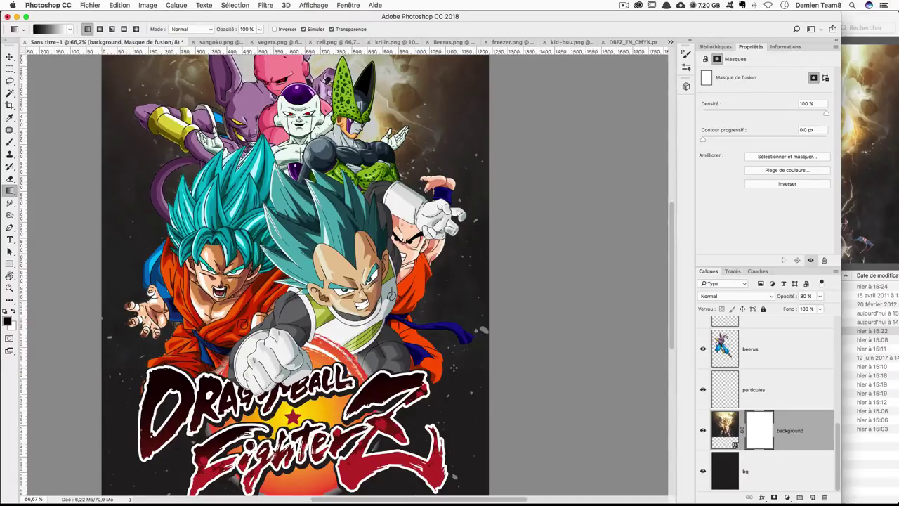
drag(455, 363, 457, 216)
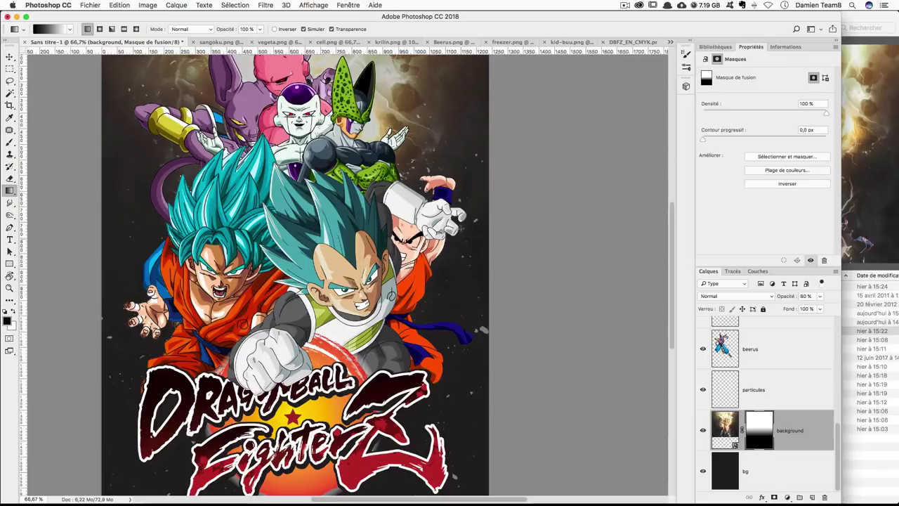
scroll(481, 281, up, 5)
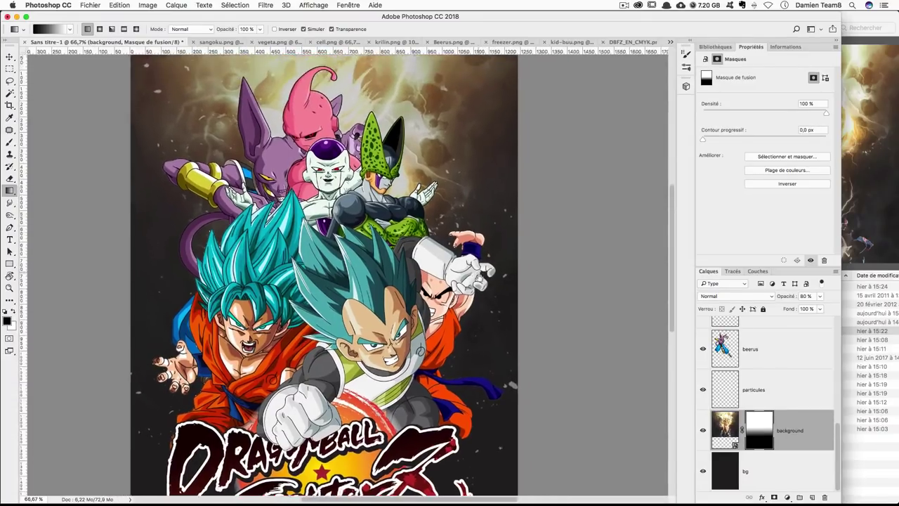
key(ctrl+minus)
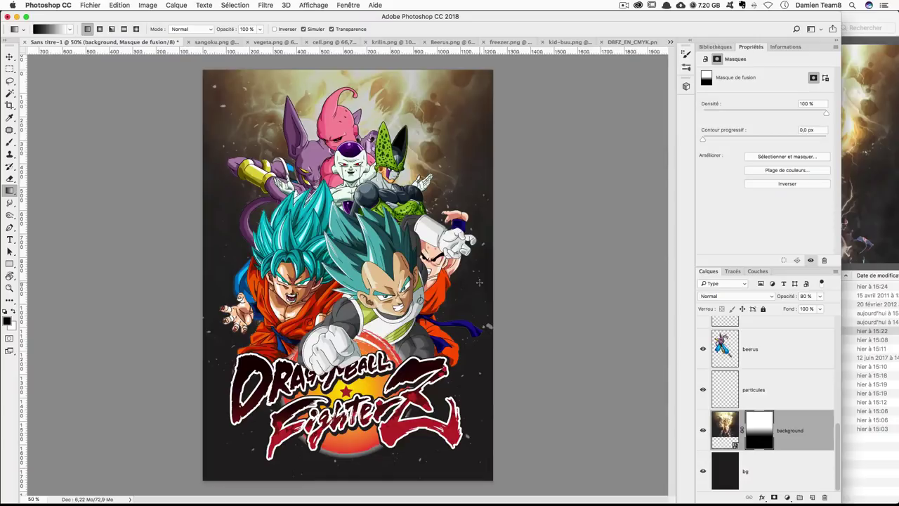
click(10, 56)
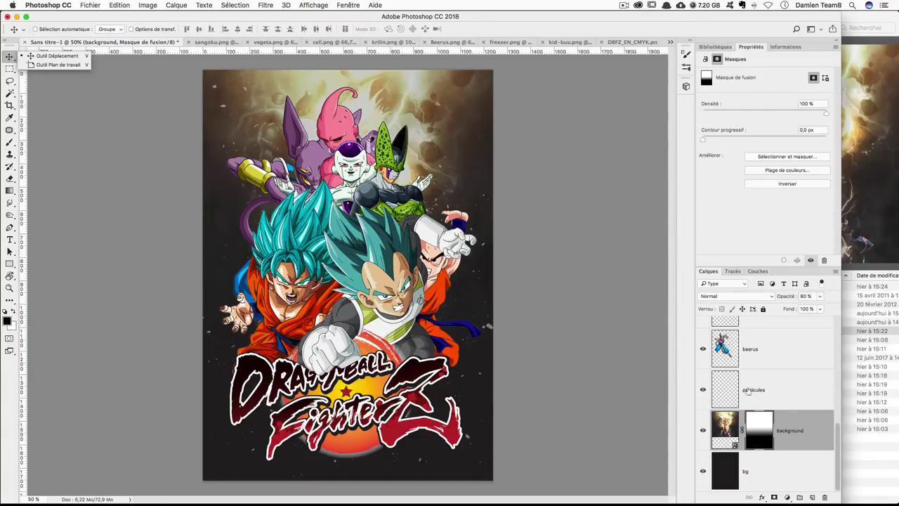
Scale the background image to about 110%, shift it slightly down and 2 px right
key(Escape)
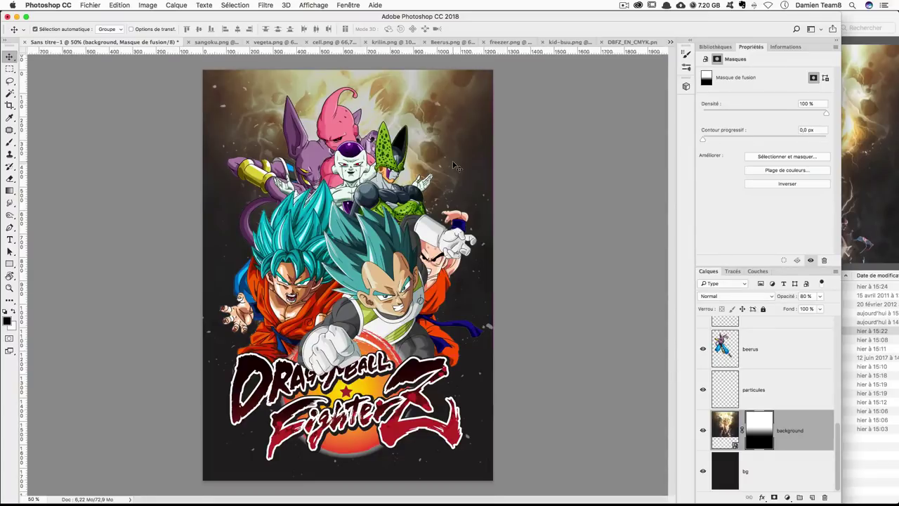
key(ctrl+t)
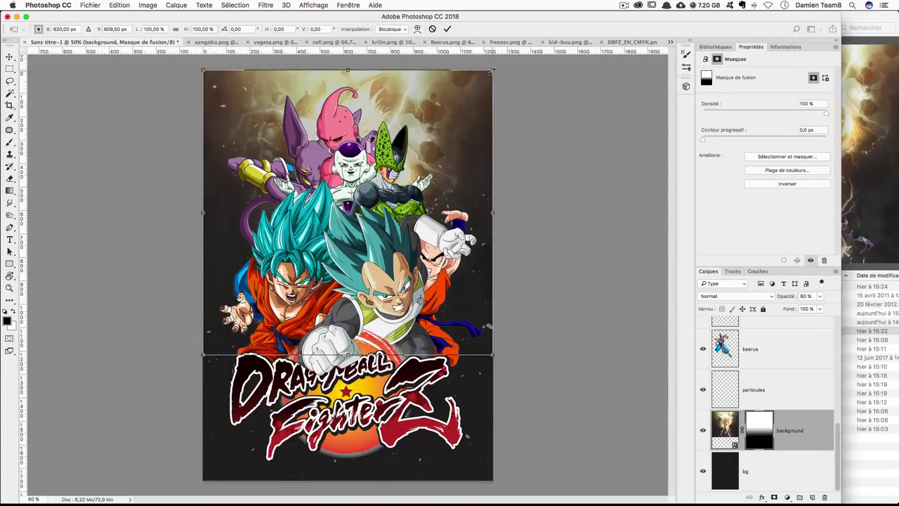
mouse_move(492, 69)
mouse_down()
mouse_move(513, 43)
mouse_move(503, 52)
mouse_up()
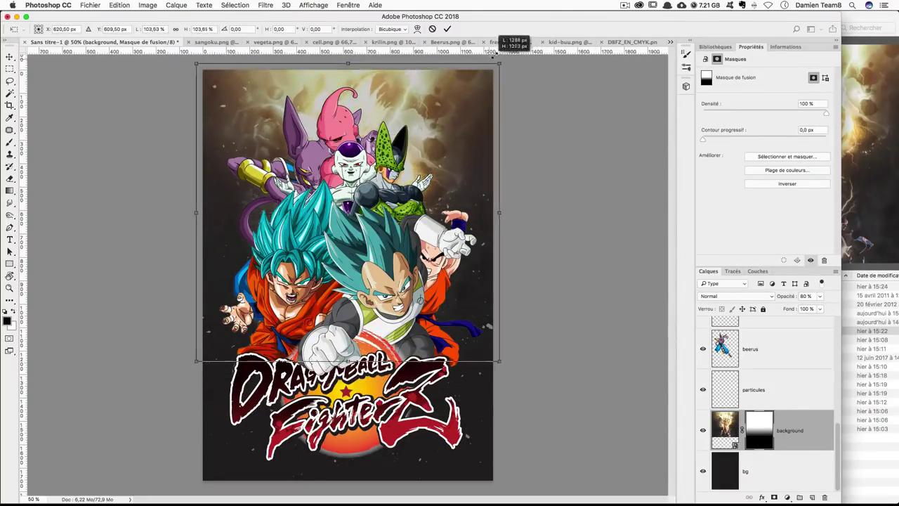
drag(503, 52, 506, 56)
drag(446, 117, 446, 130)
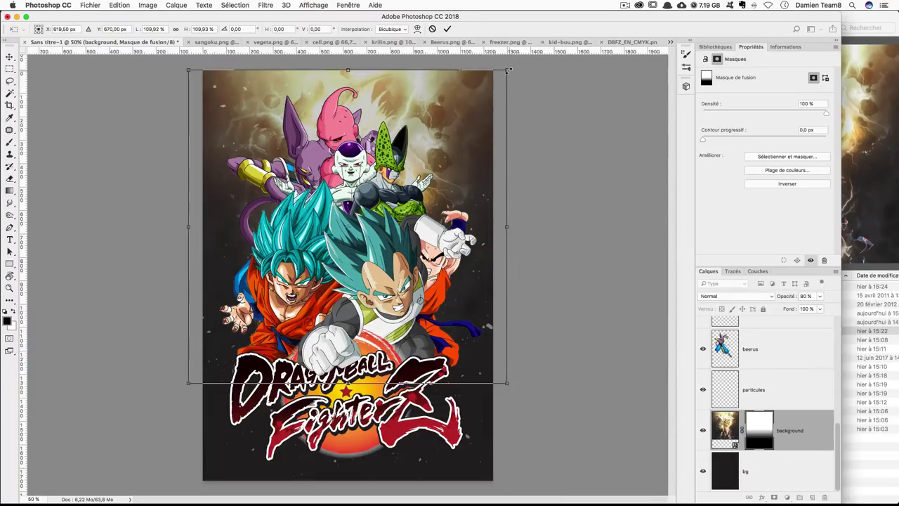
drag(507, 71, 482, 88)
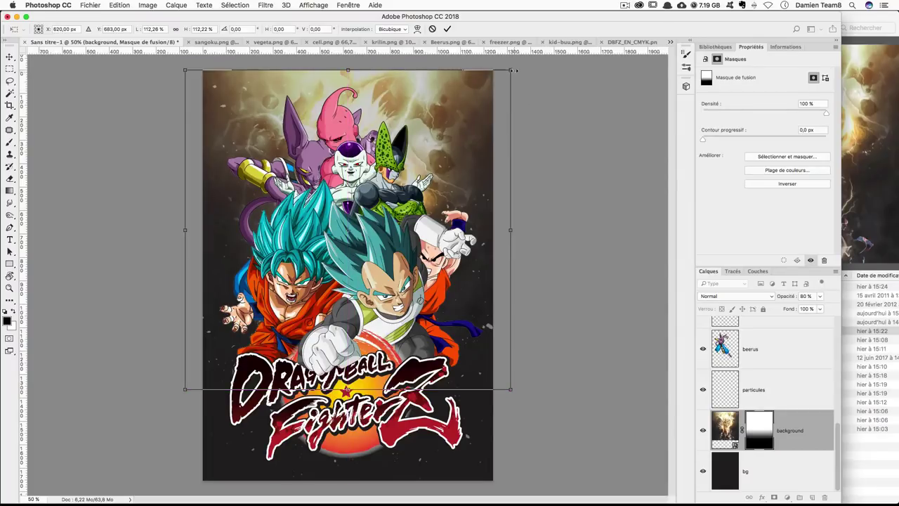
drag(512, 66, 506, 71)
drag(471, 106, 455, 115)
key(Right)
key(Right)
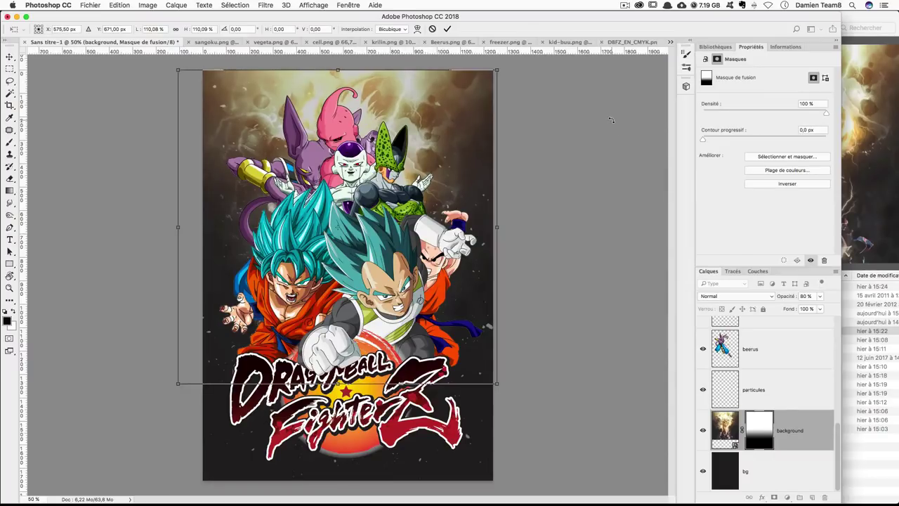
key(Return)
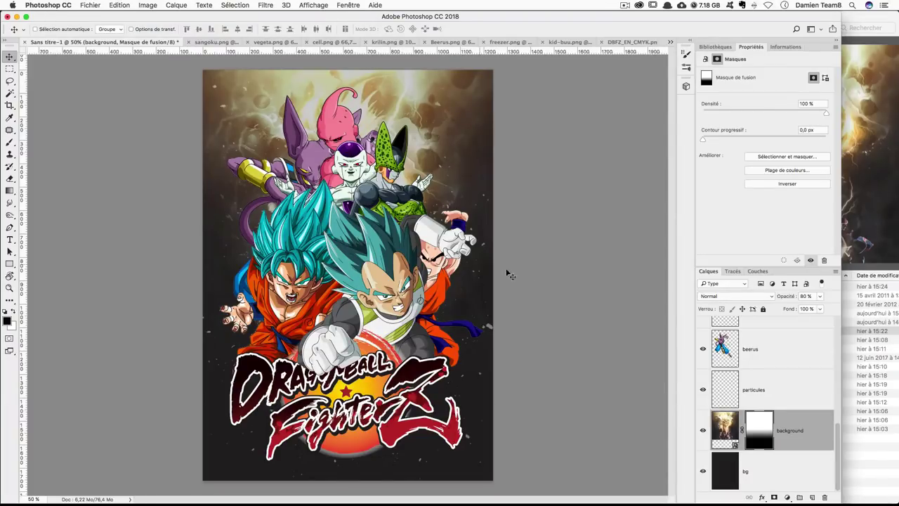
Stamp all visible layers into a new top layer named 'copie'
scroll(804, 389, up, 5)
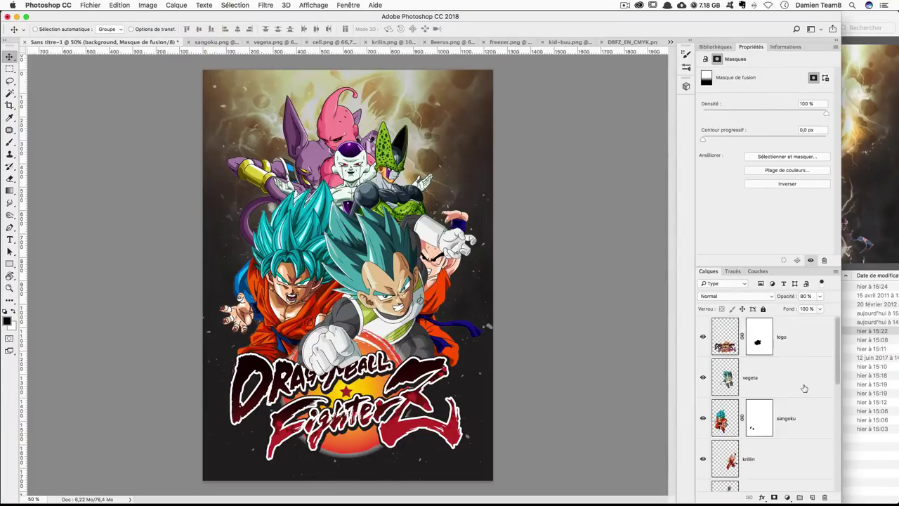
click(798, 344)
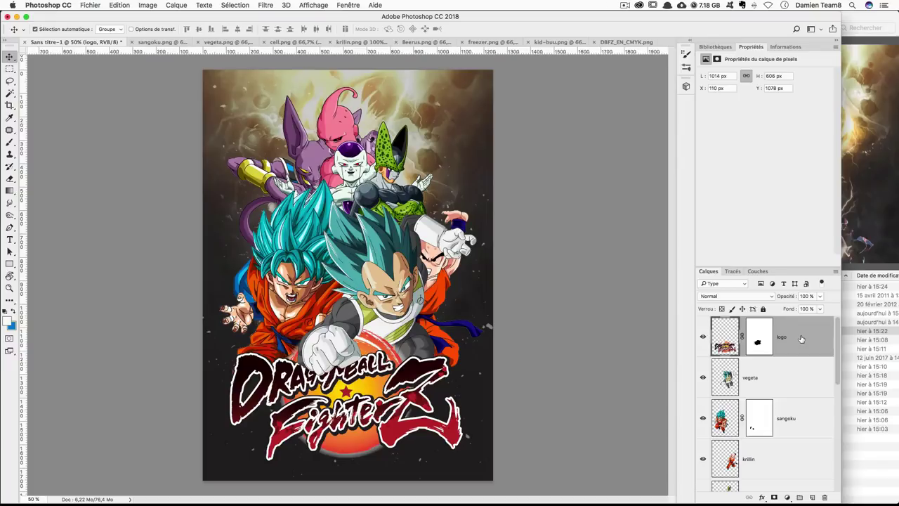
key(ctrl+alt+shift+e)
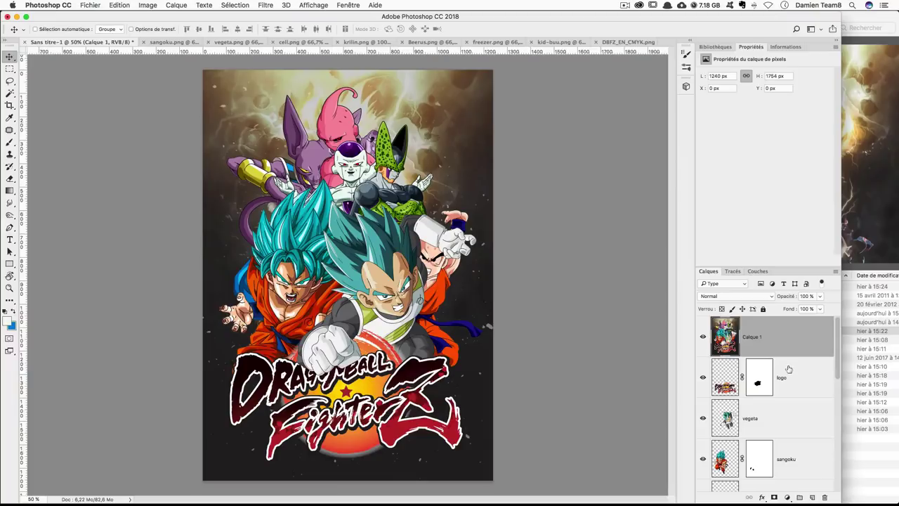
double_click(752, 337)
text(f)
key(Return)
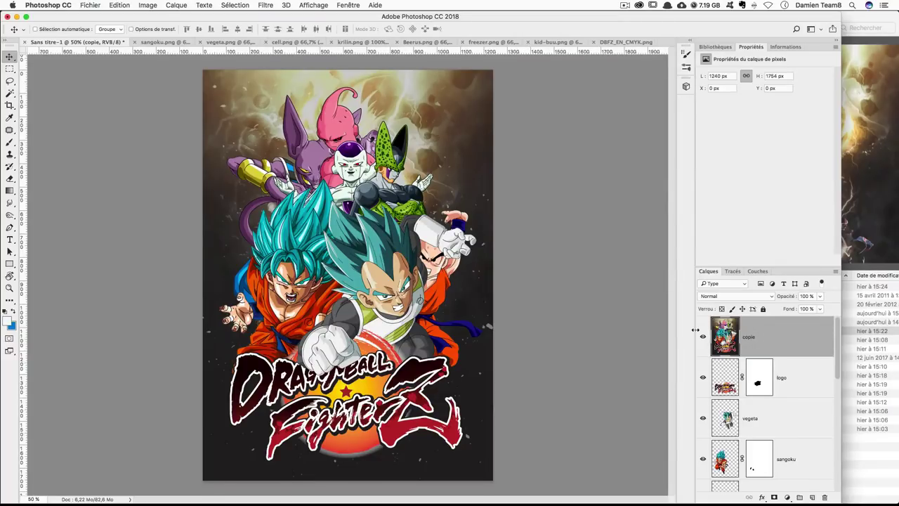
Convert the copie layer into a smart object
right_click(766, 337)
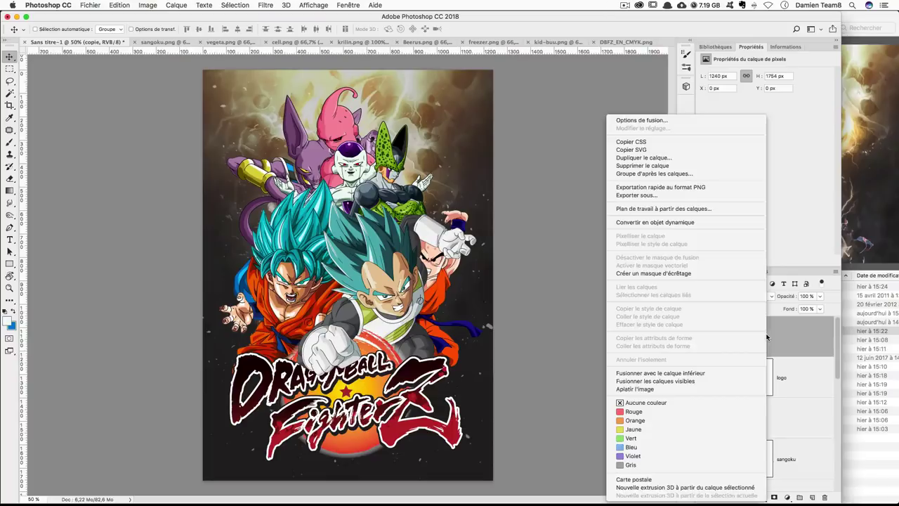
click(656, 223)
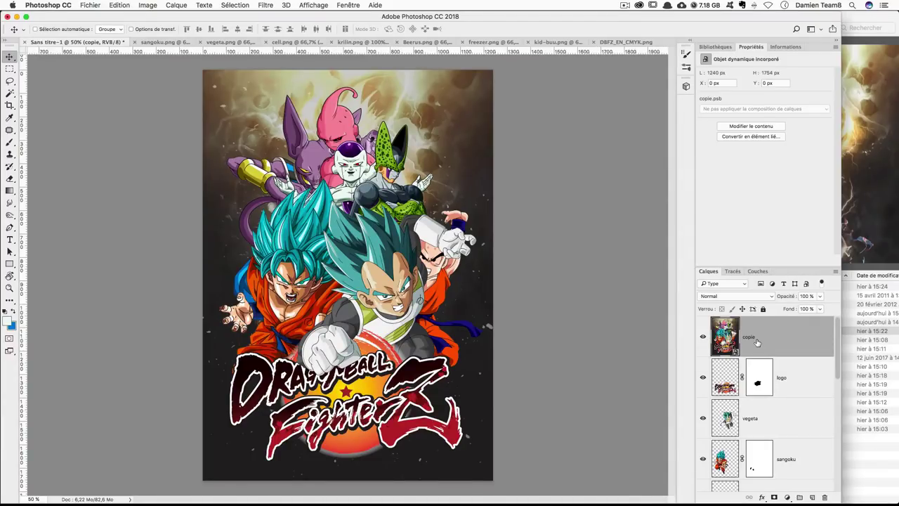
right_click(756, 342)
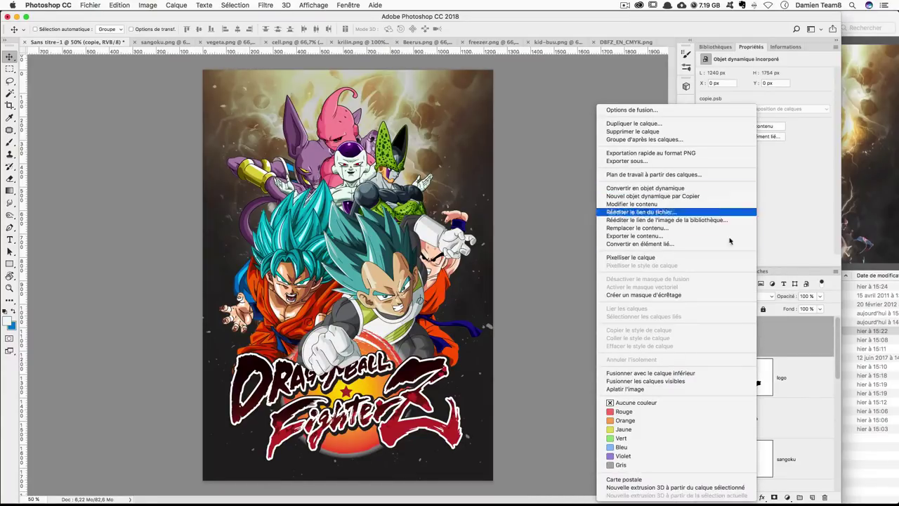
click(792, 331)
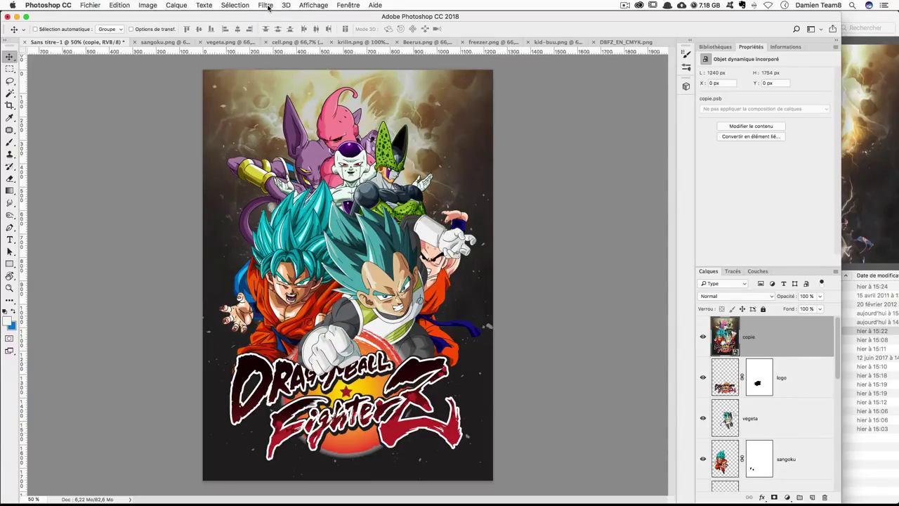
click(266, 5)
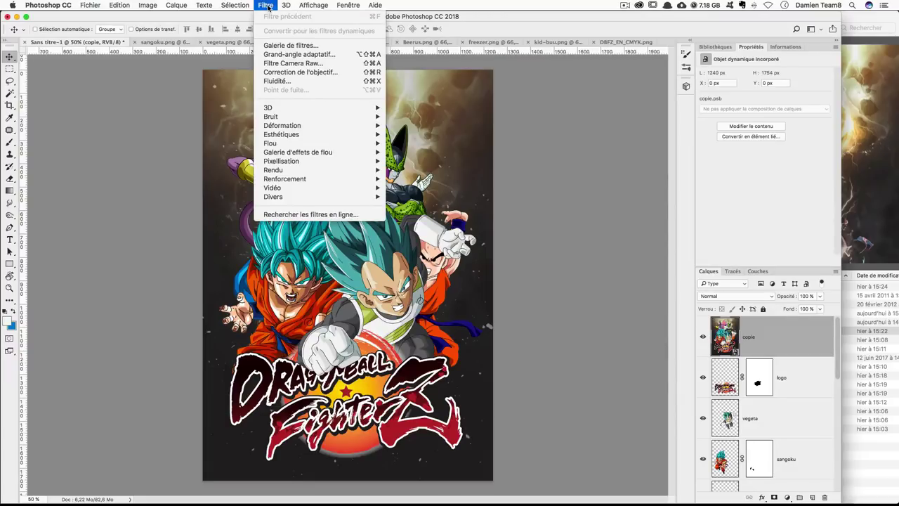
mouse_move(281, 134)
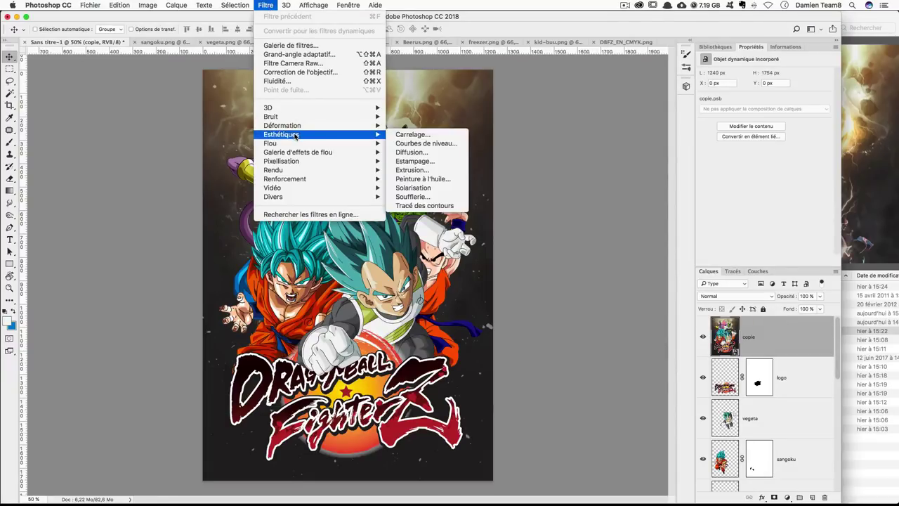
Open Ajout de bruit and position its preview on the characters' faces
mouse_move(270, 117)
click(421, 117)
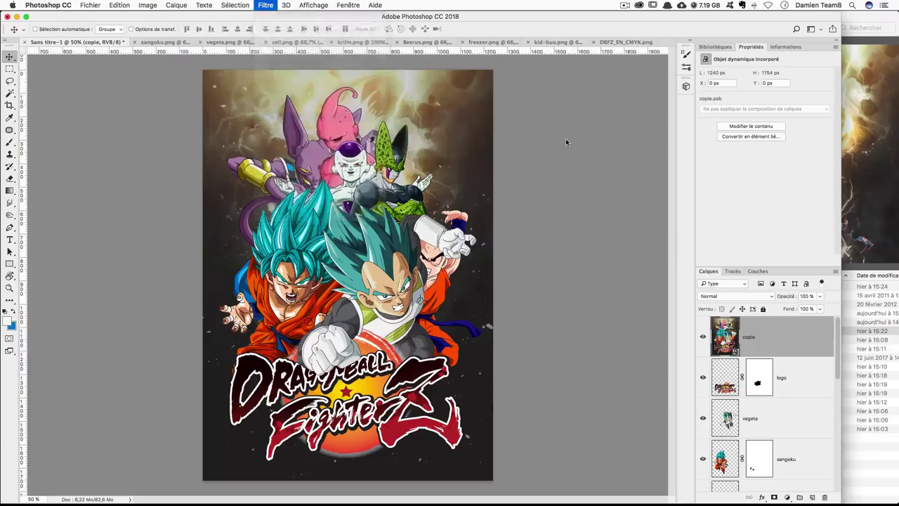
key(ctrl+plus)
key(ctrl+plus)
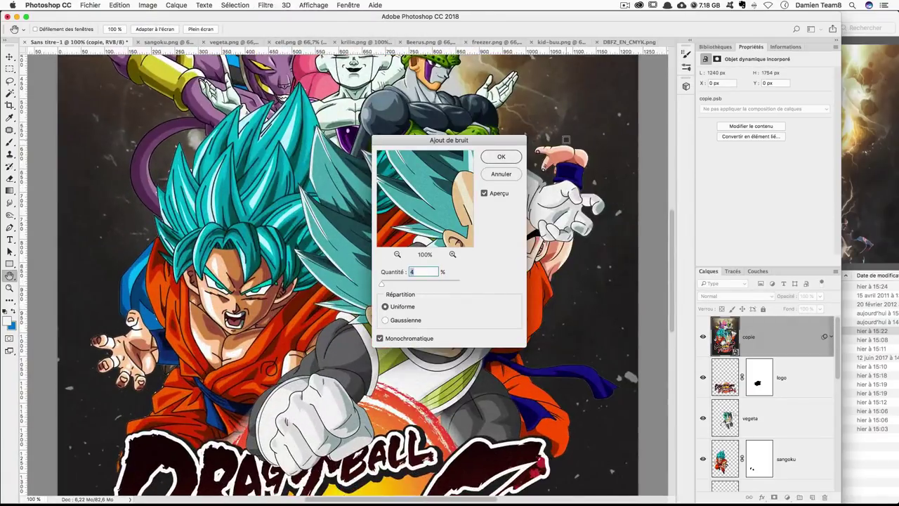
drag(449, 140, 609, 121)
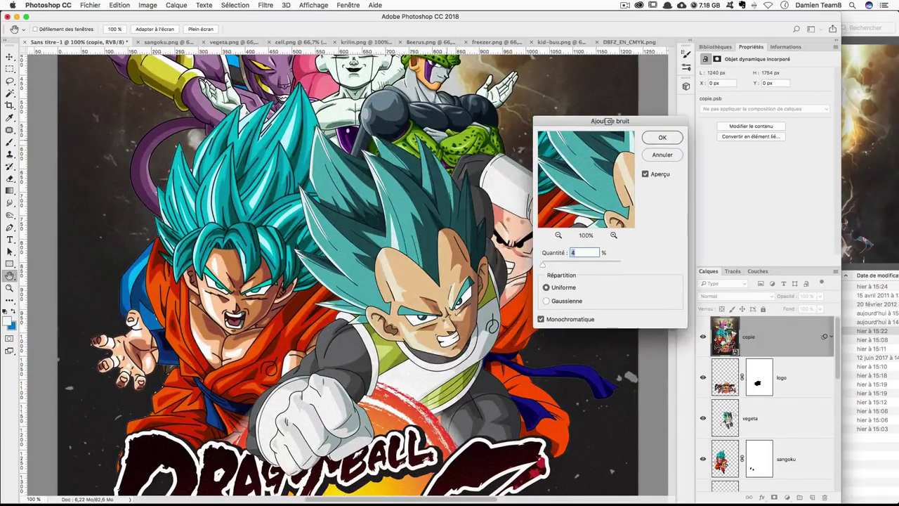
scroll(348, 274, up, 3)
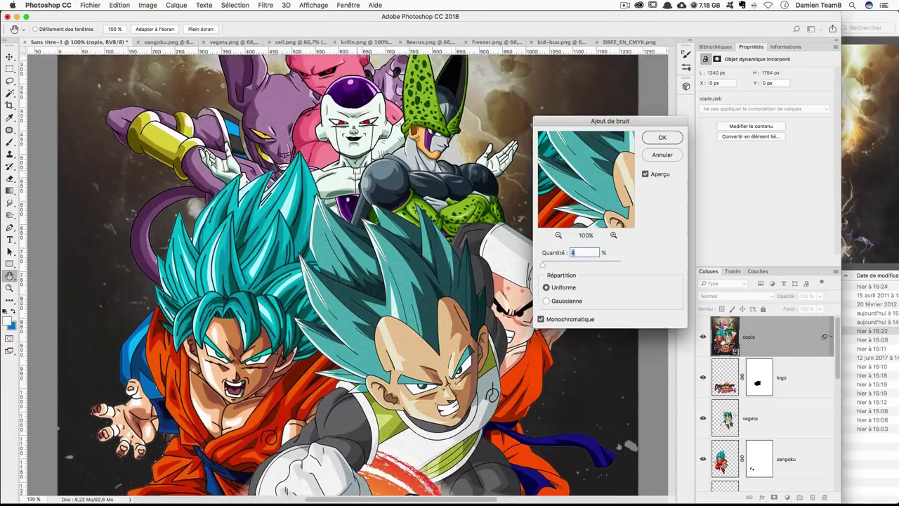
key(ctrl+plus)
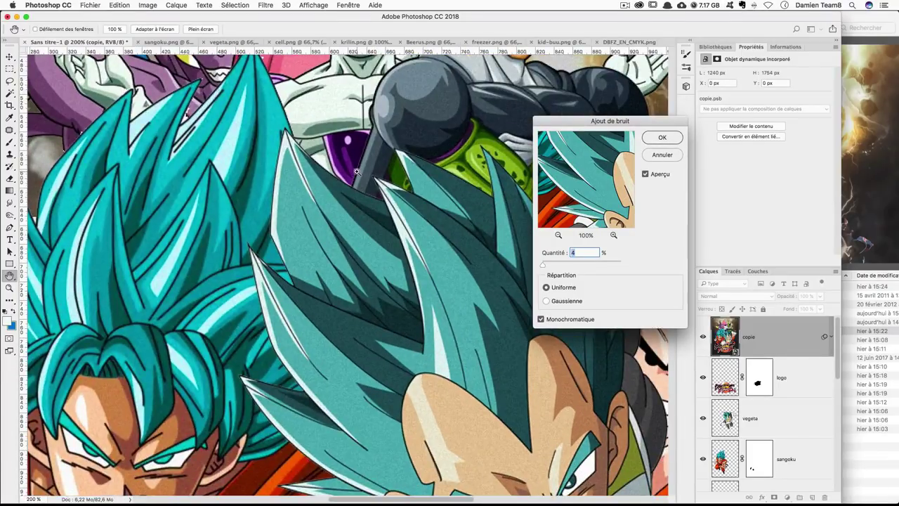
key(ctrl+minus)
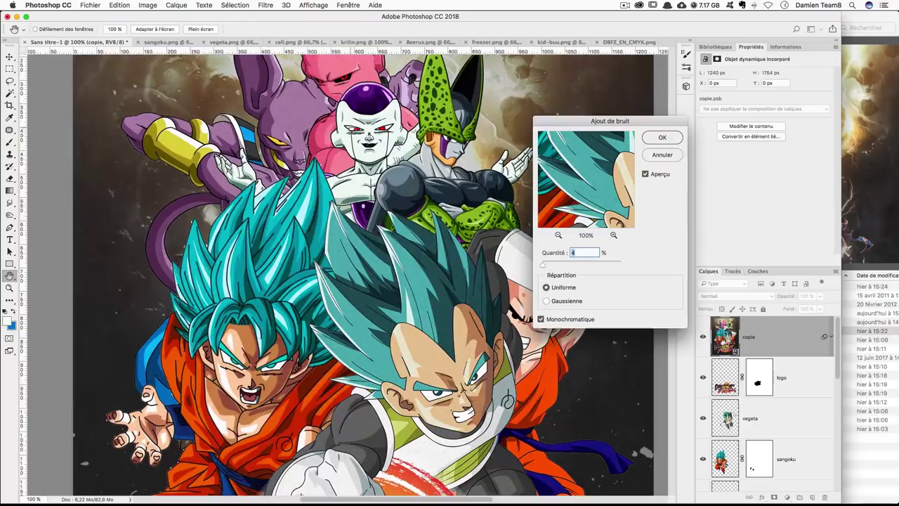
click(371, 161)
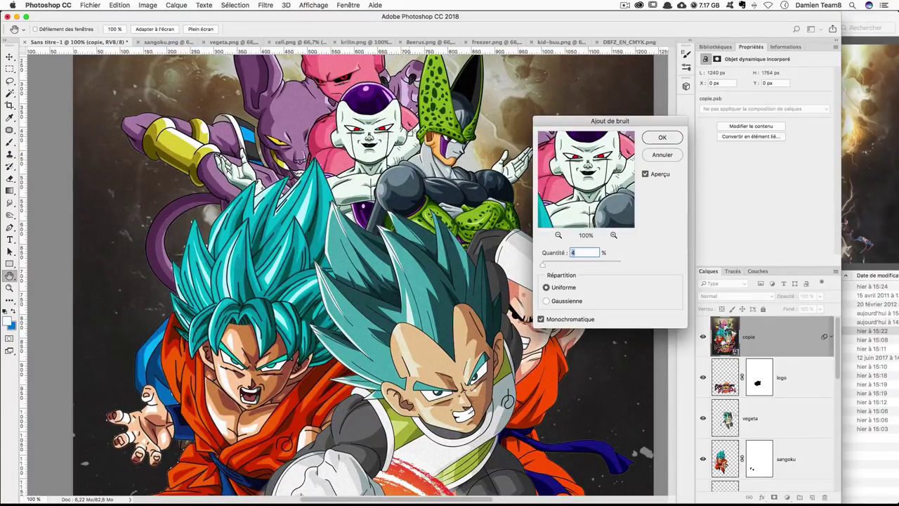
drag(598, 160, 585, 212)
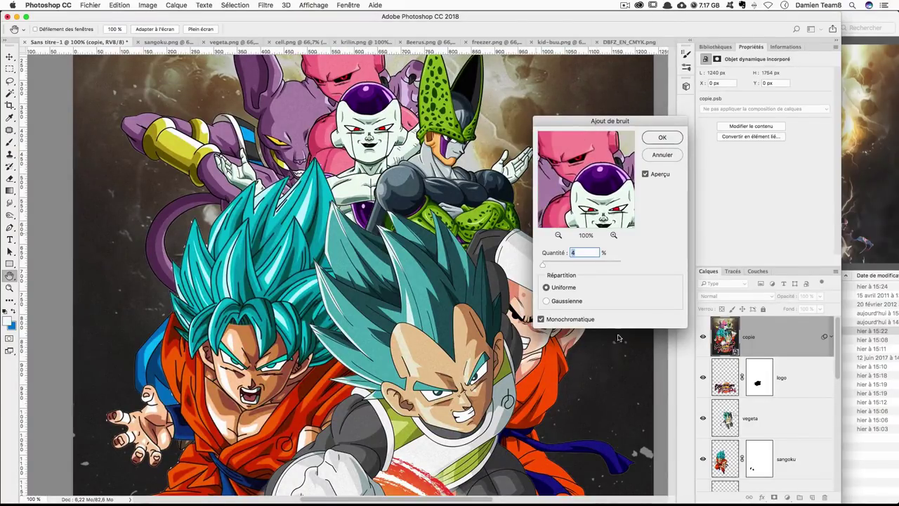
Set the noise to 5% uniform monochromatic and apply it as a smart filter
text(10)
click(537, 252)
text(2)
key(Up)
key(Up)
key(Up)
drag(374, 155, 382, 208)
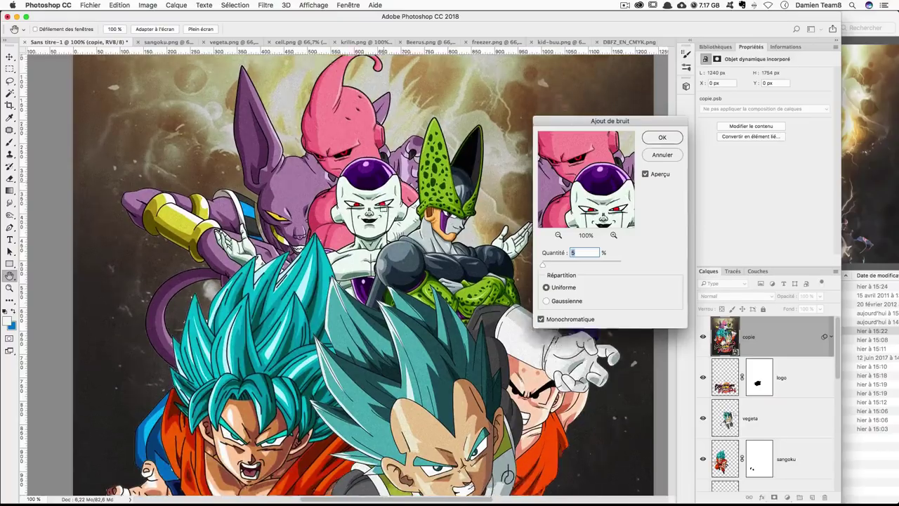
scroll(383, 209, down, 2)
scroll(439, 342, down, 5)
scroll(439, 342, up, 2)
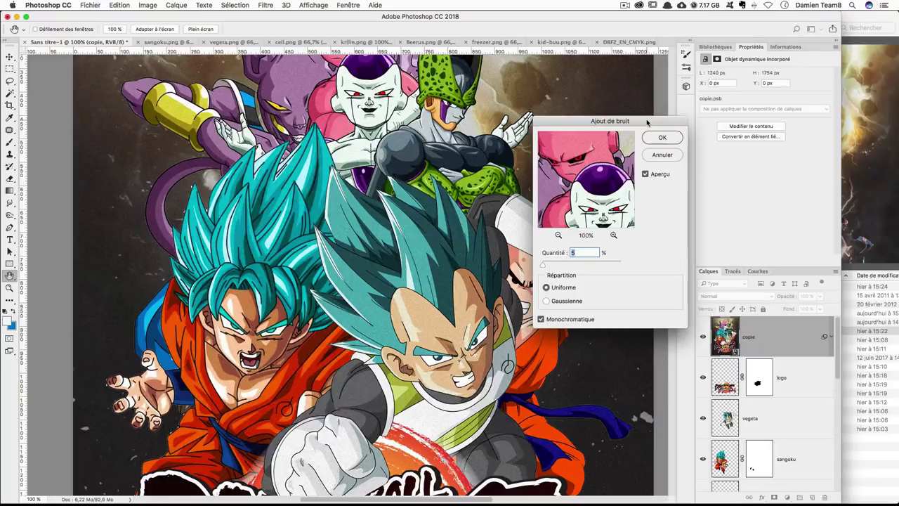
key(Return)
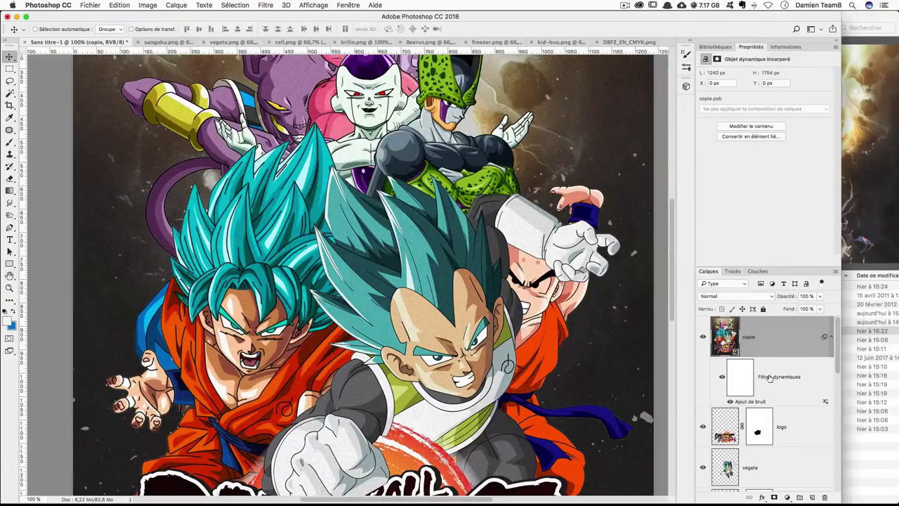
Preview the noise smart filter at about 26%, then cancel to keep 5%
double_click(739, 403)
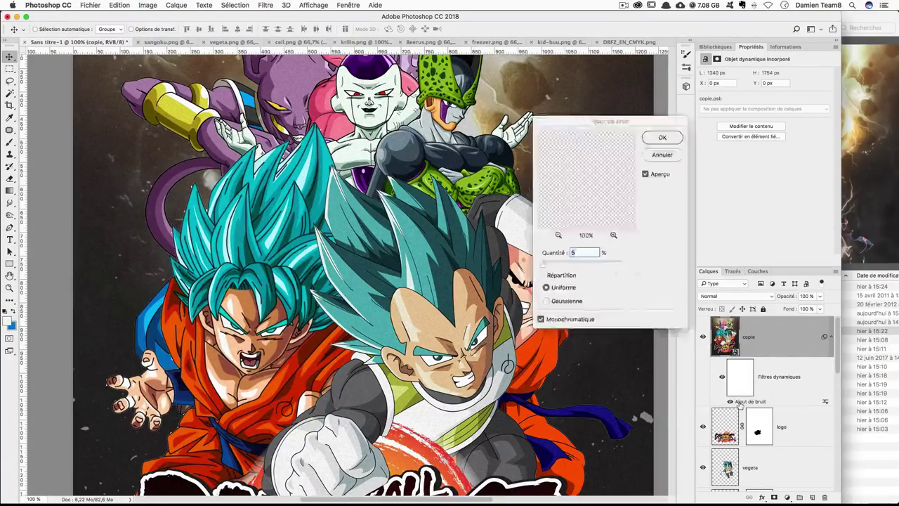
drag(545, 264, 545, 266)
click(675, 158)
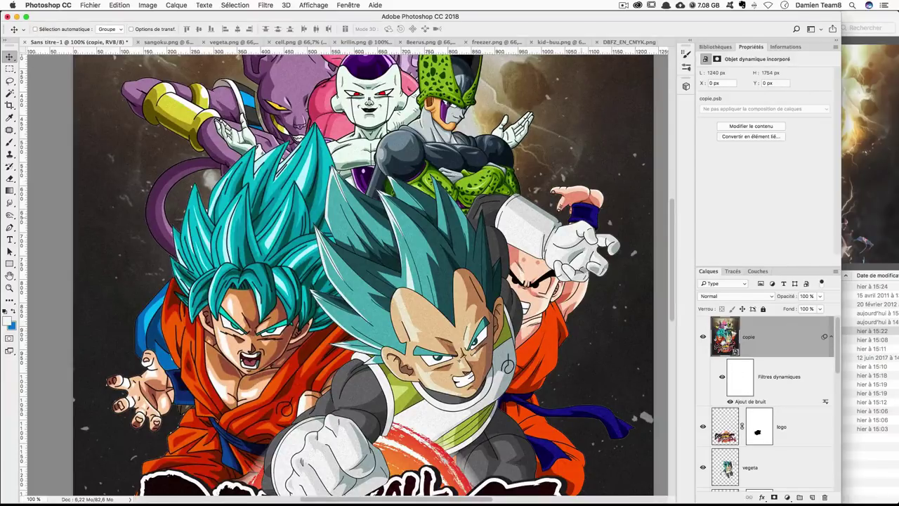
Open the Correction de l'objectif lens correction filter
scroll(328, 90, up, 5)
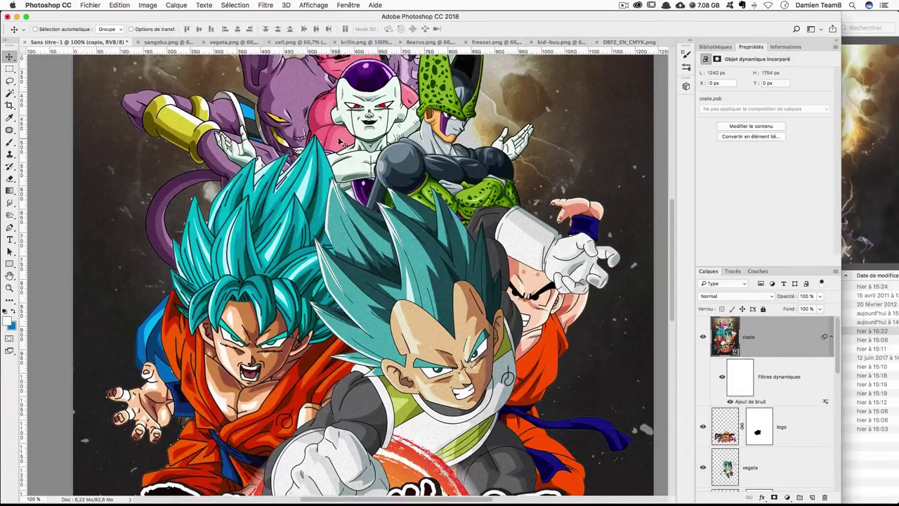
scroll(342, 140, up, 3)
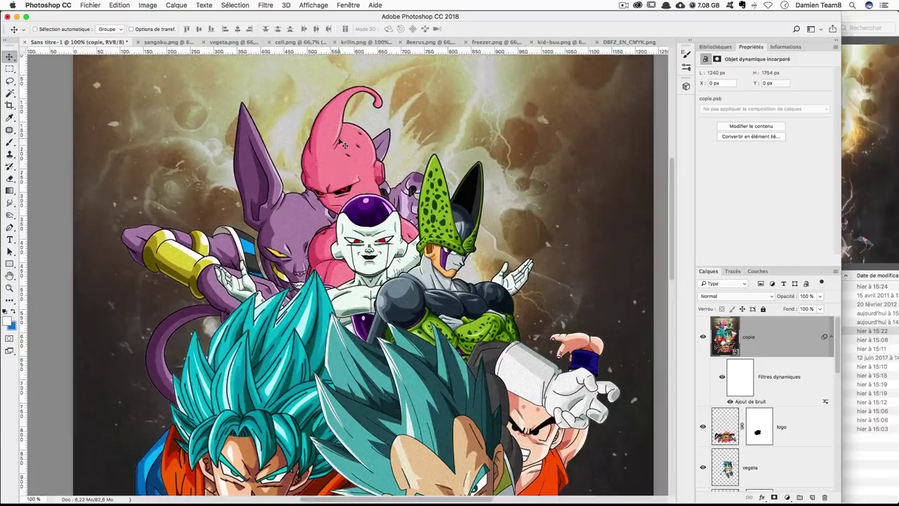
key(super+minus)
key(super+minus)
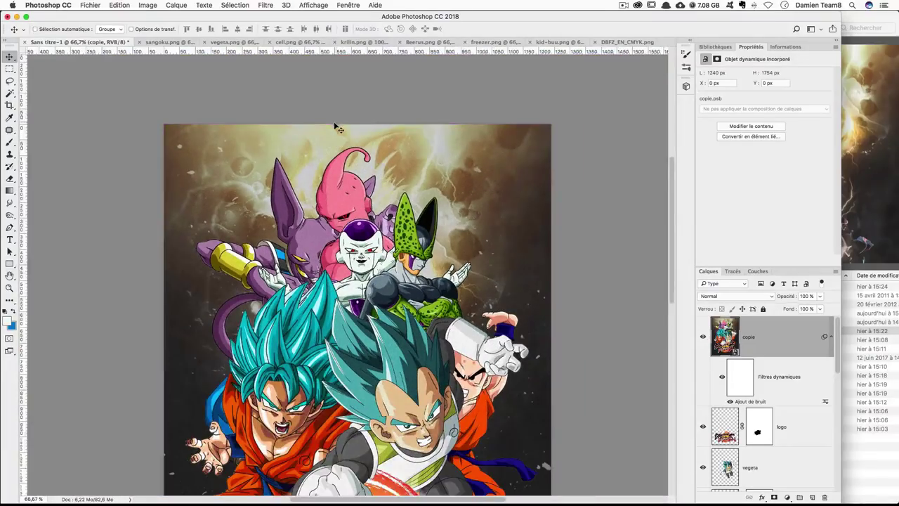
scroll(339, 130, down, 5)
scroll(338, 131, up, 3)
click(265, 5)
click(309, 72)
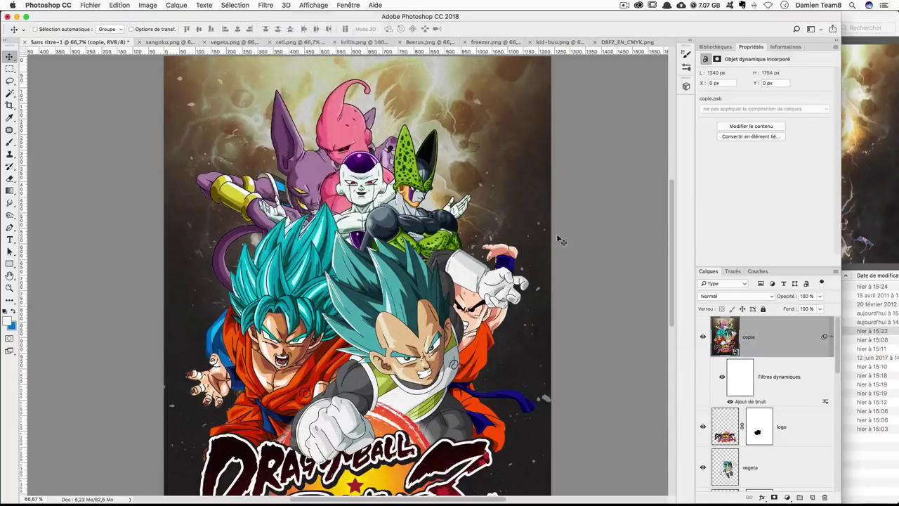
Set a Custom vignette of -30 amount with +25 midpoint and apply lens correction
click(806, 69)
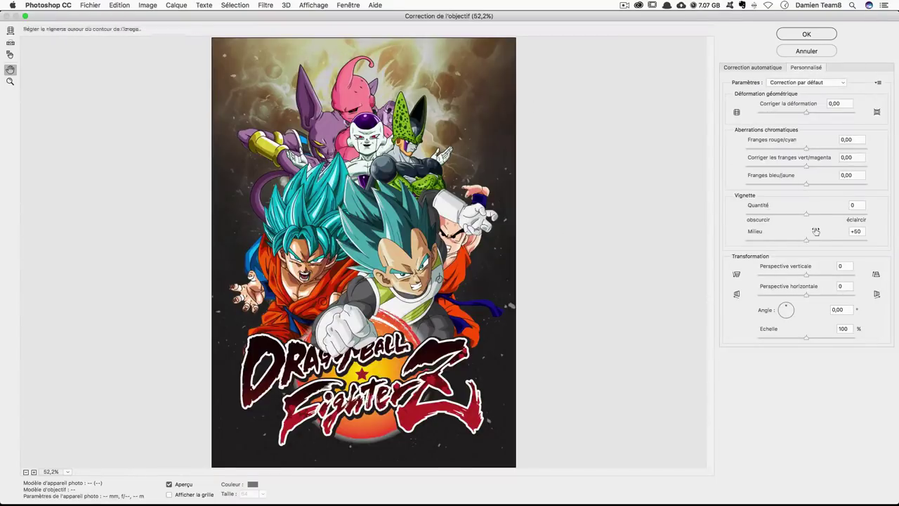
drag(806, 214, 783, 214)
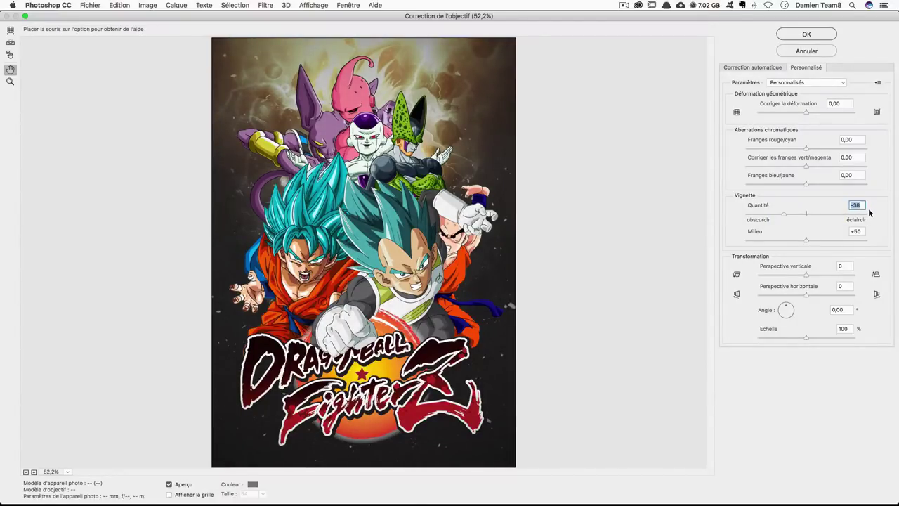
text(40)
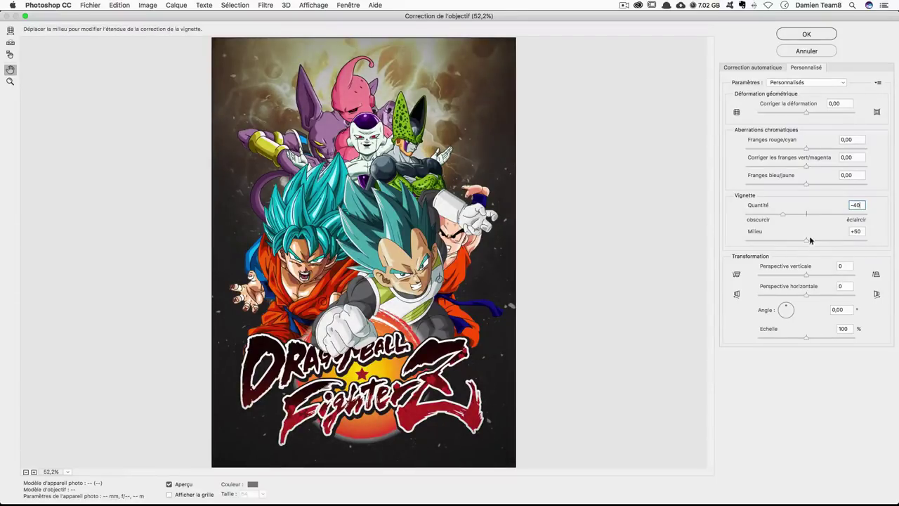
double_click(864, 204)
text(-20)
key(Tab)
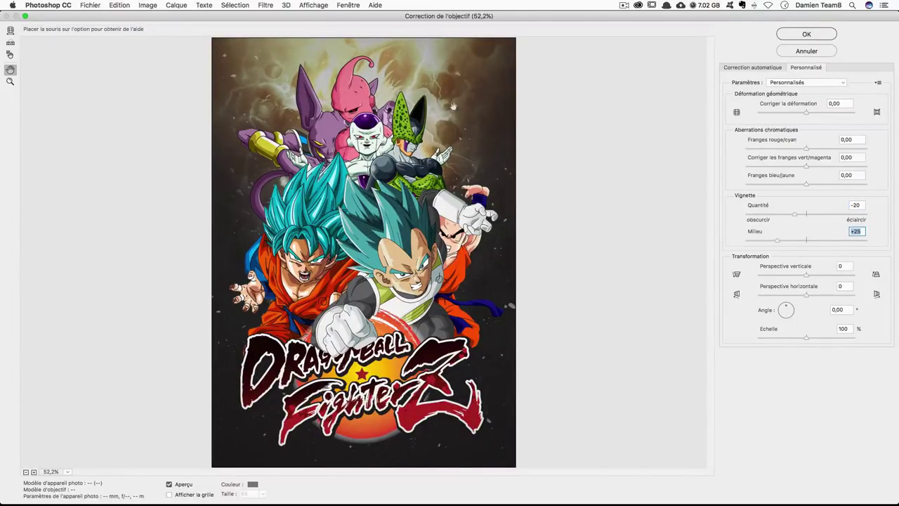
click(857, 205)
key(Down)
drag(786, 216, 784, 216)
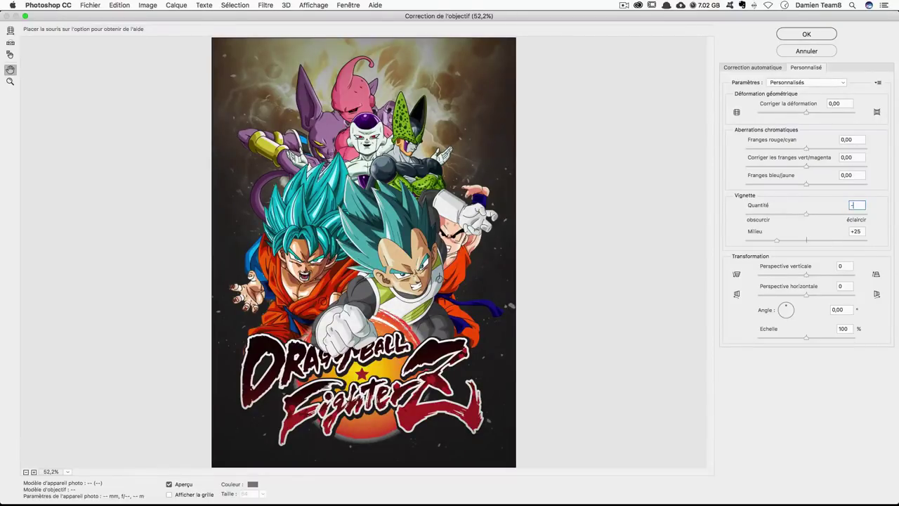
text(30)
double_click(855, 205)
click(857, 232)
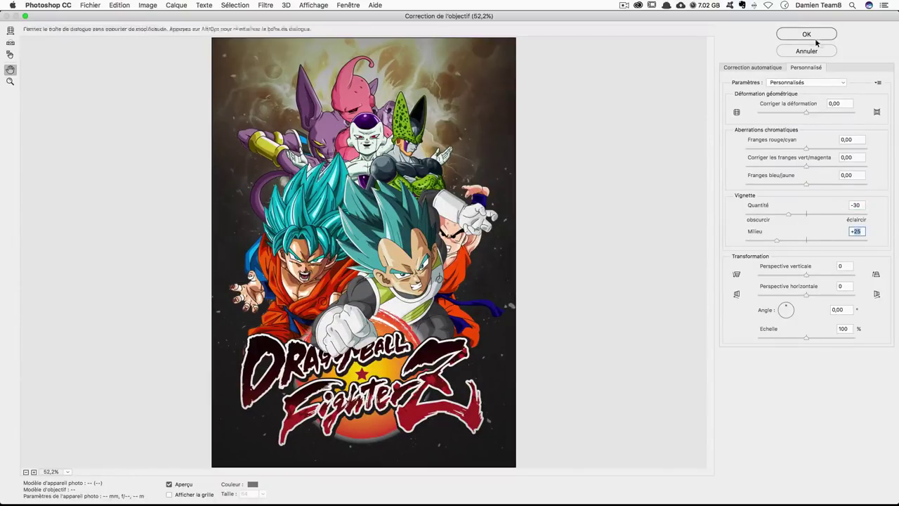
click(806, 34)
Zoom out and toggle undo to compare the poster with and without the vignette
key(ctrl+minus)
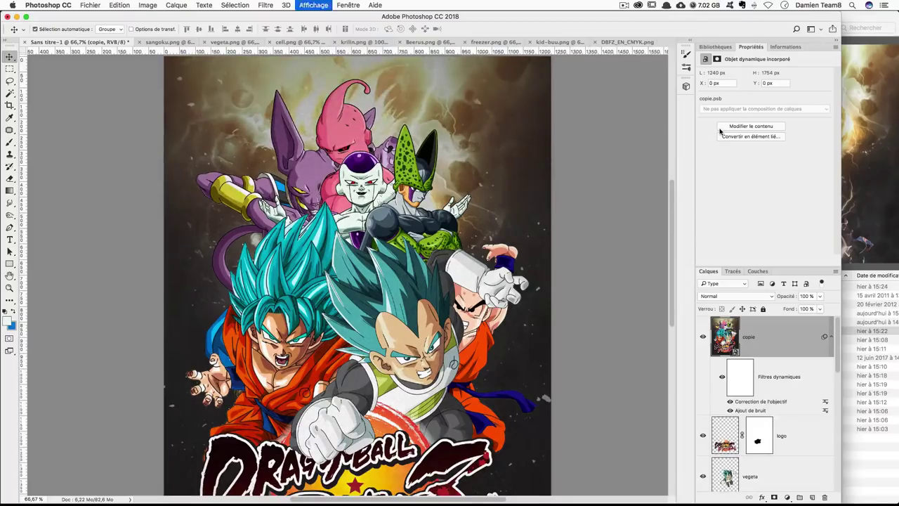
key(ctrl+z)
key(ctrl+z)
key(ctrl+z)
key(ctrl+z)
key(ctrl+z)
key(ctrl+z)
key(ctrl+z)
key(ctrl+z)
key(ctrl+z)
key(ctrl+z)
key(ctrl+z)
key(ctrl+z)
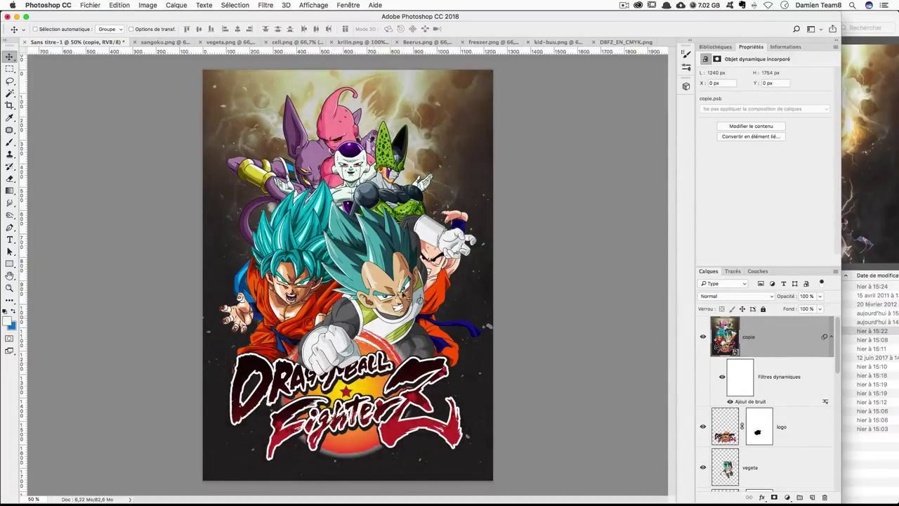
key(ctrl+z)
key(ctrl+z)
key(ctrl+z)
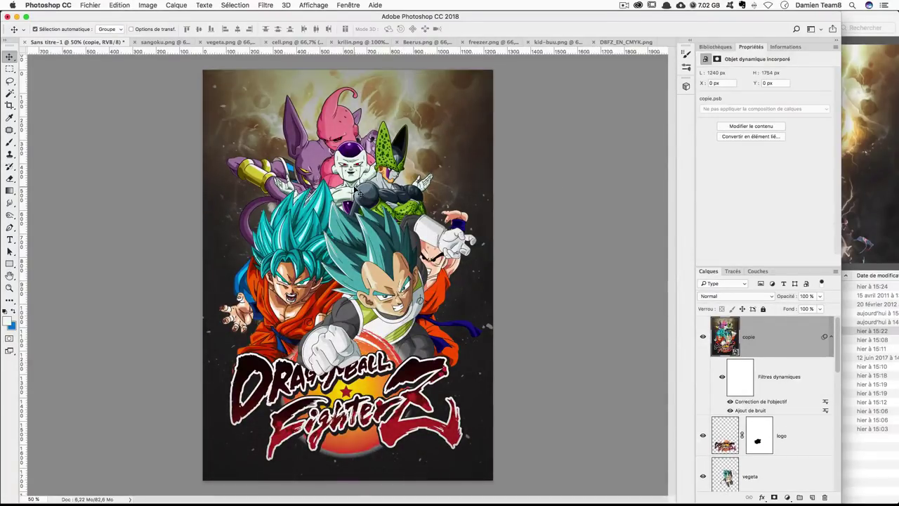
key(ctrl+z)
key(ctrl+z)
key(ctrl+z)
key(ctrl+z)
Reopen the lens correction smart filter to review its Custom settings, then close it
double_click(773, 404)
click(801, 68)
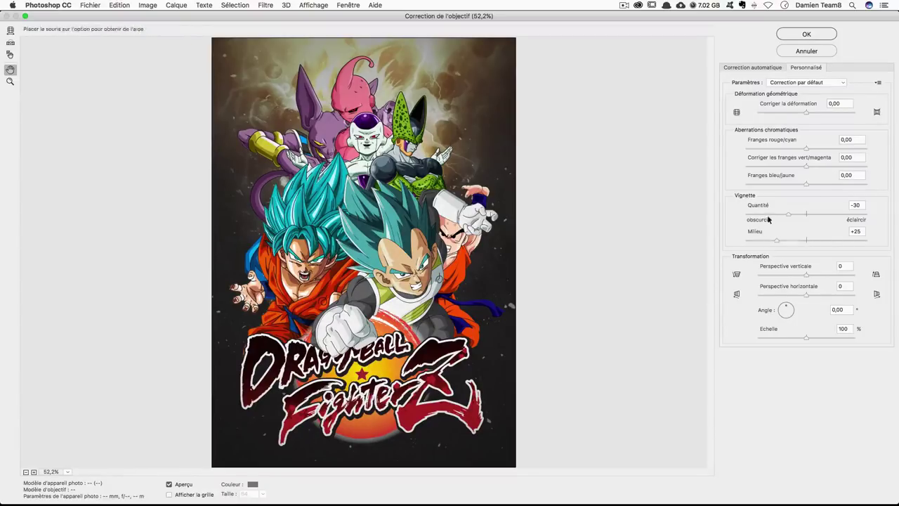
click(806, 50)
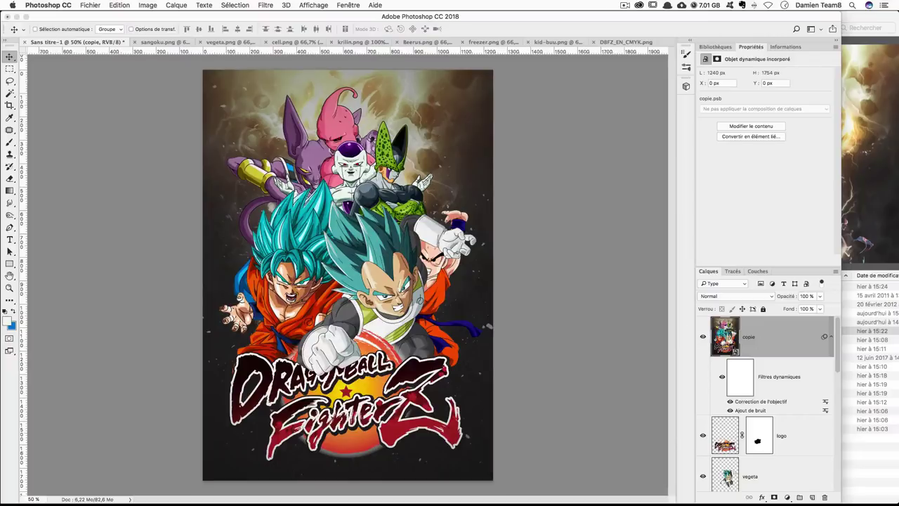
click(286, 5)
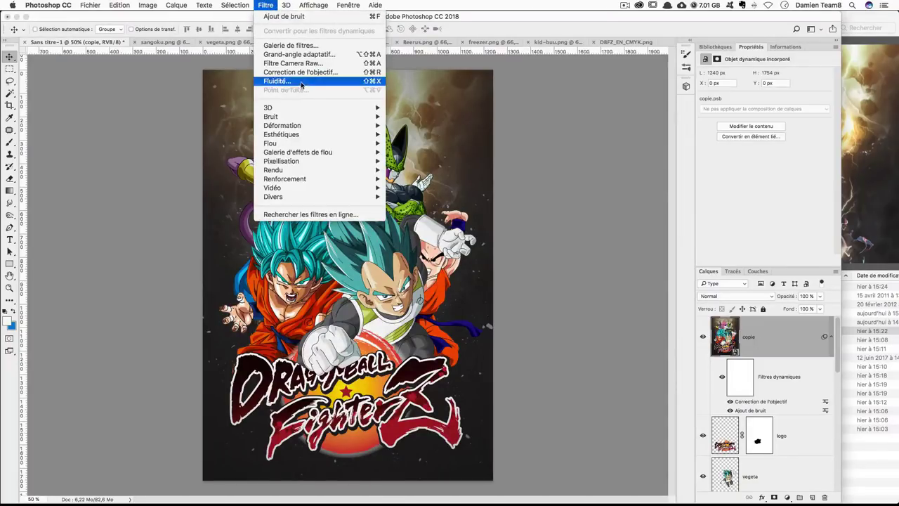
In Camera Raw, set Exposure +0,60, Contrast +15, Shadows -11 and Clarity +15
click(540, 251)
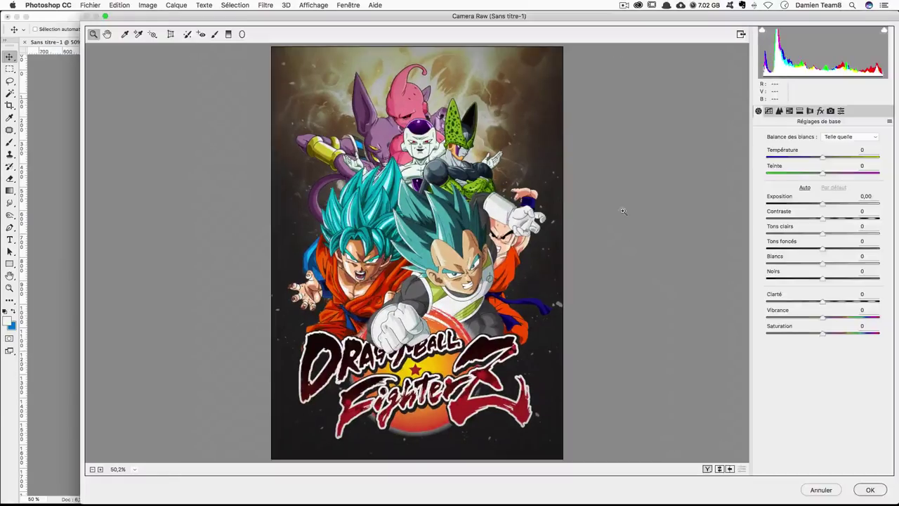
drag(822, 203, 828, 203)
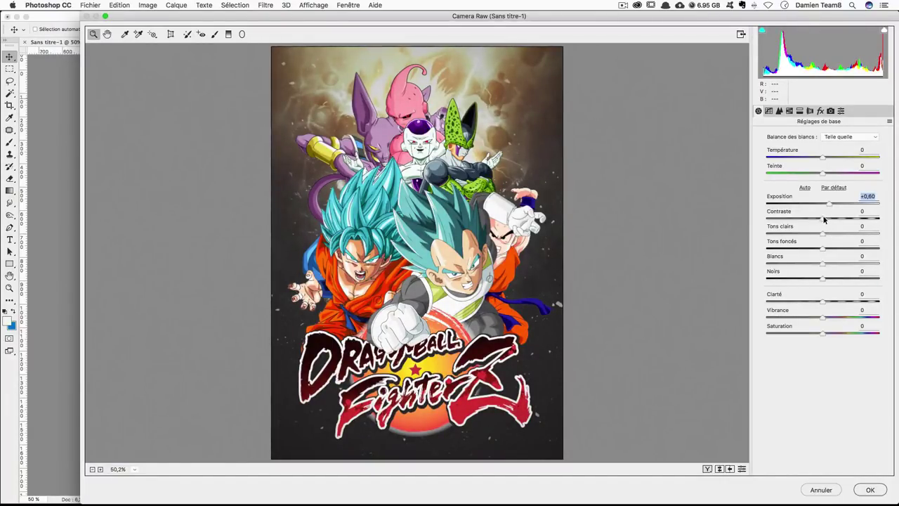
mouse_move(822, 219)
mouse_down()
mouse_move(833, 219)
mouse_move(826, 233)
mouse_move(769, 236)
mouse_move(823, 235)
mouse_up()
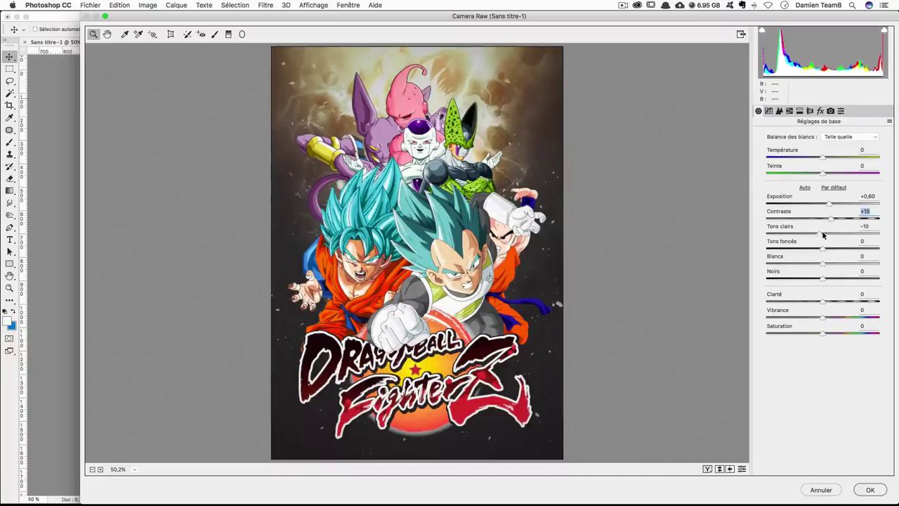
mouse_move(823, 235)
mouse_down()
mouse_move(817, 253)
mouse_move(832, 261)
mouse_move(821, 262)
mouse_move(821, 278)
mouse_move(832, 301)
mouse_up()
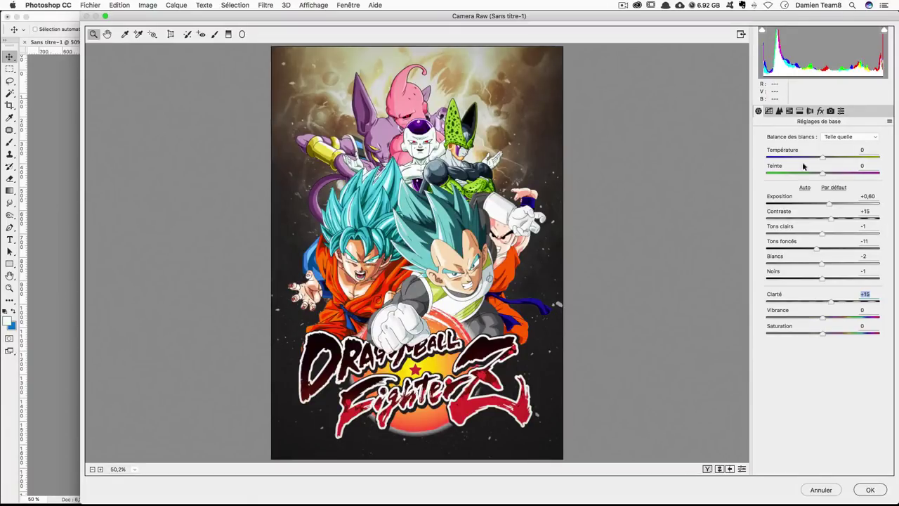
click(800, 111)
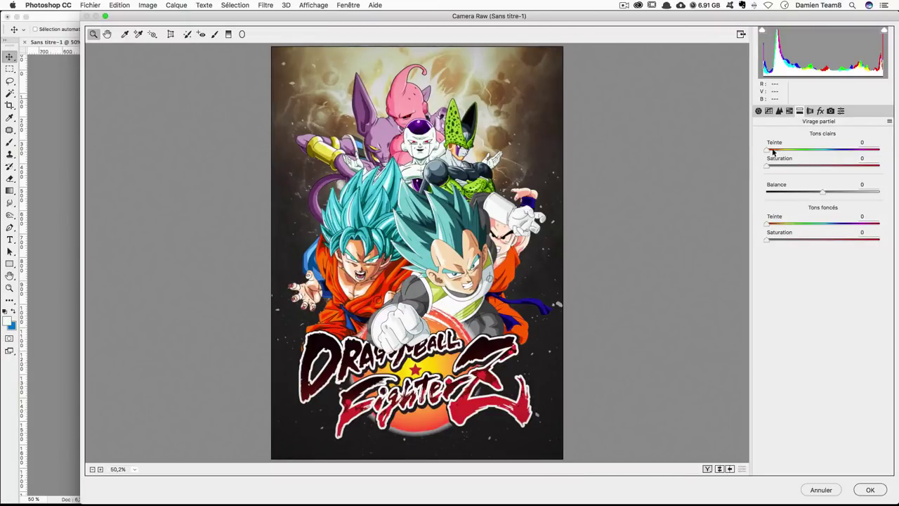
Split-tone yellow highlights (hue 56, saturation 39) and teal shadows (hue 212, saturation 42), with Balance at 0
mouse_move(771, 152)
mouse_down()
mouse_move(817, 169)
mouse_move(810, 166)
mouse_up()
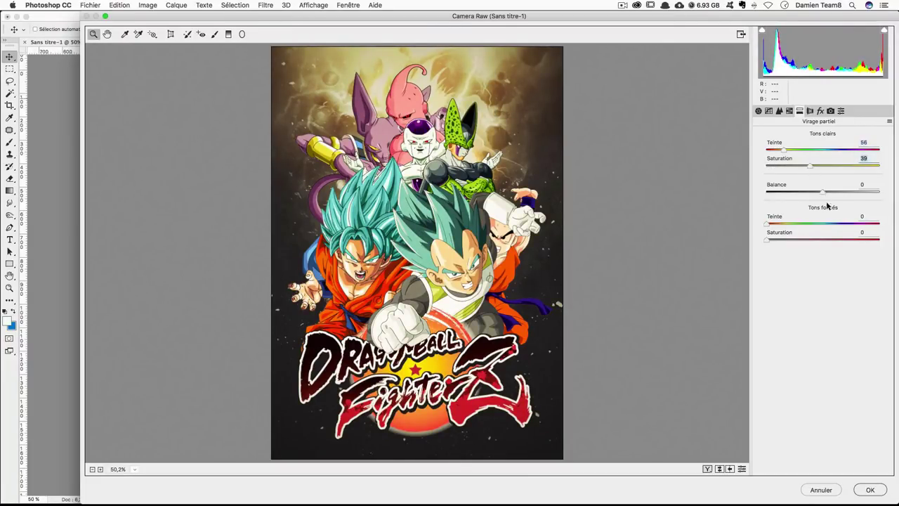
drag(770, 226, 835, 232)
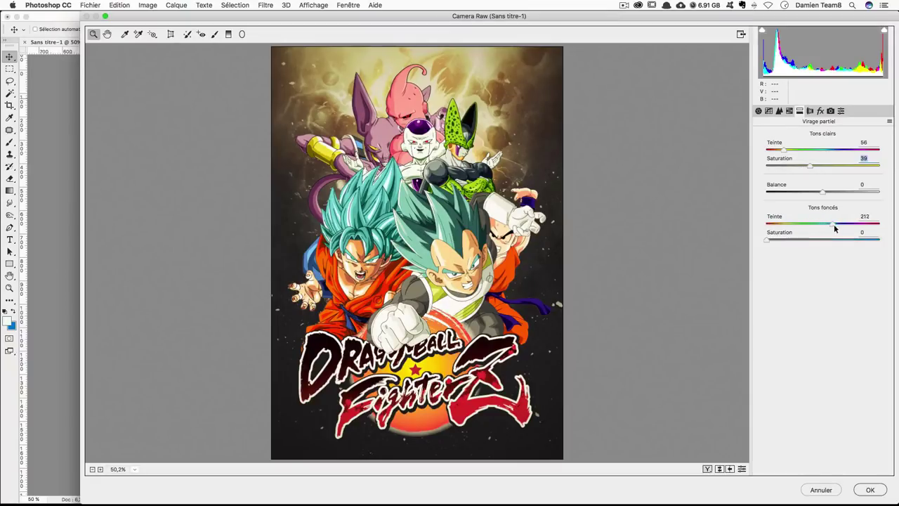
drag(767, 239, 817, 243)
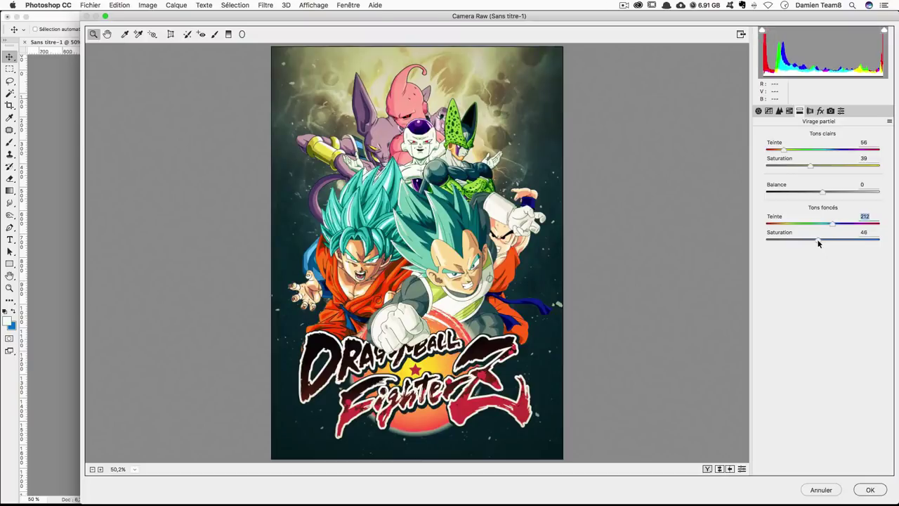
drag(817, 243, 813, 239)
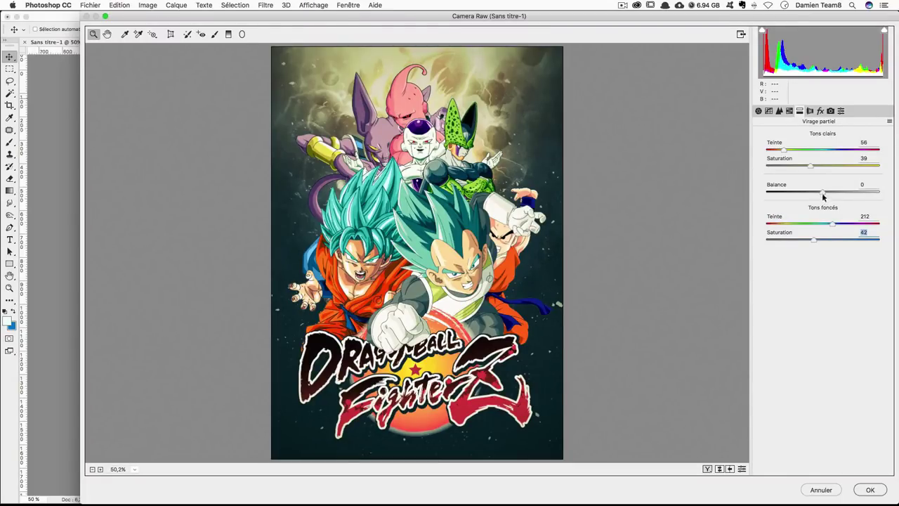
mouse_move(822, 191)
mouse_down()
mouse_move(786, 195)
mouse_move(873, 196)
mouse_move(821, 192)
mouse_up()
double_click(821, 192)
Apply the Camera Raw grading, then toggle it with Cmd+Z to compare before and after
click(870, 490)
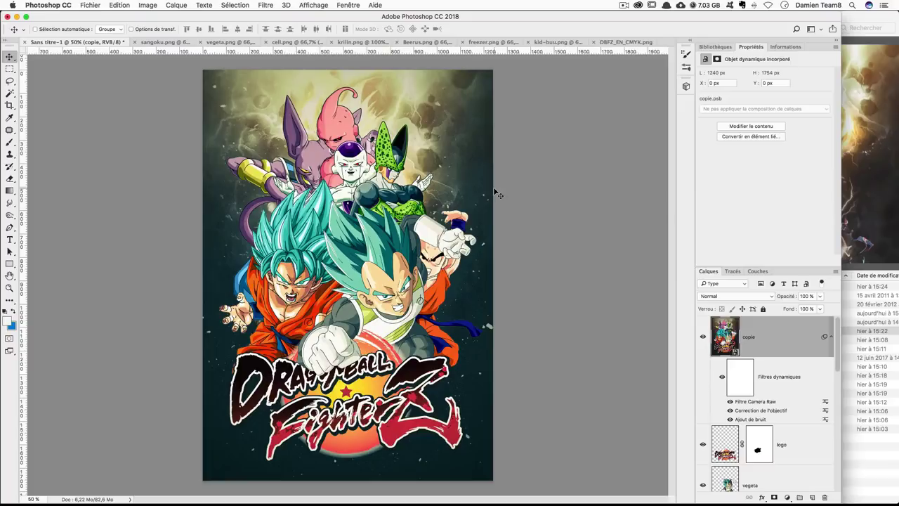
key(super+z)
key(super+z)
key(super+z)
key(super+z)
key(super+z)
key(super+z)
key(super+z)
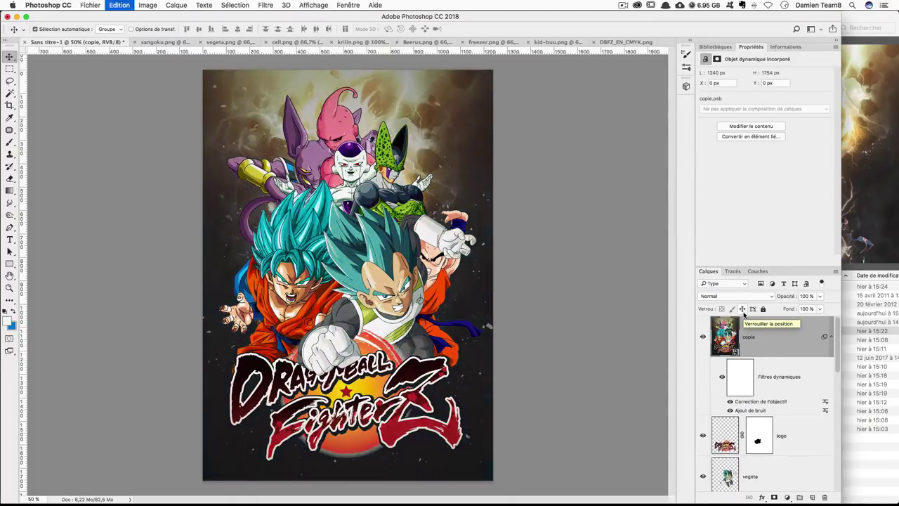
key(super+z)
key(super+z)
key(super+z)
key(super+z)
key(super+z)
key(super+z)
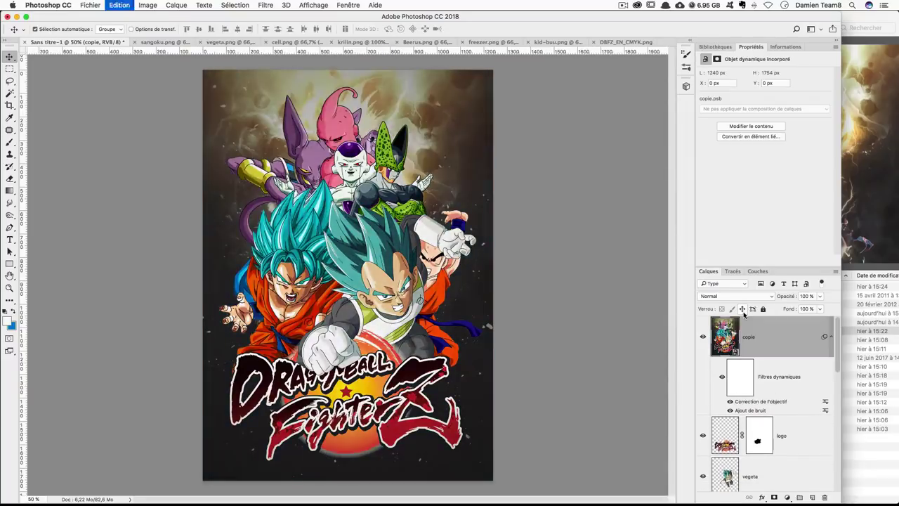
key(super+z)
key(super+z)
key(super+z)
key(super+z)
key(super+z)
key(super+z)
key(super+z)
key(super+z)
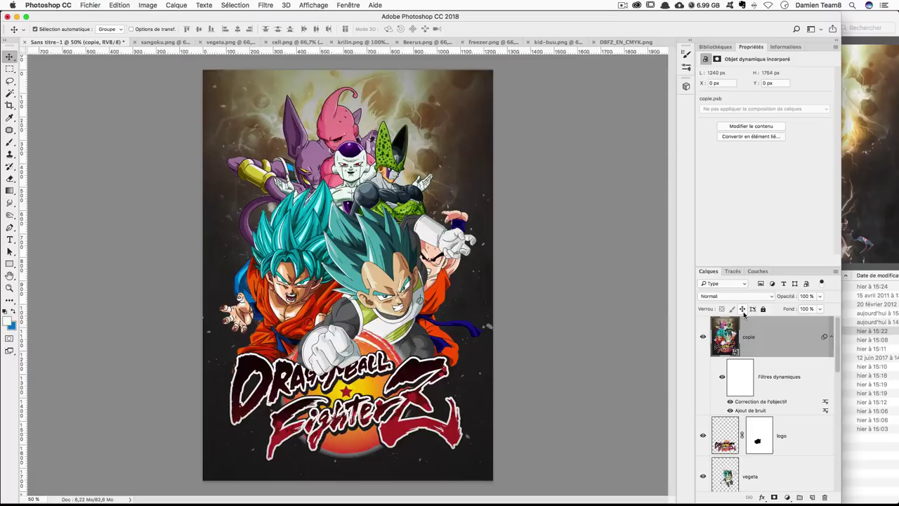
key(super+z)
key(super+z)
key(super+z)
key(super+z)
key(super+z)
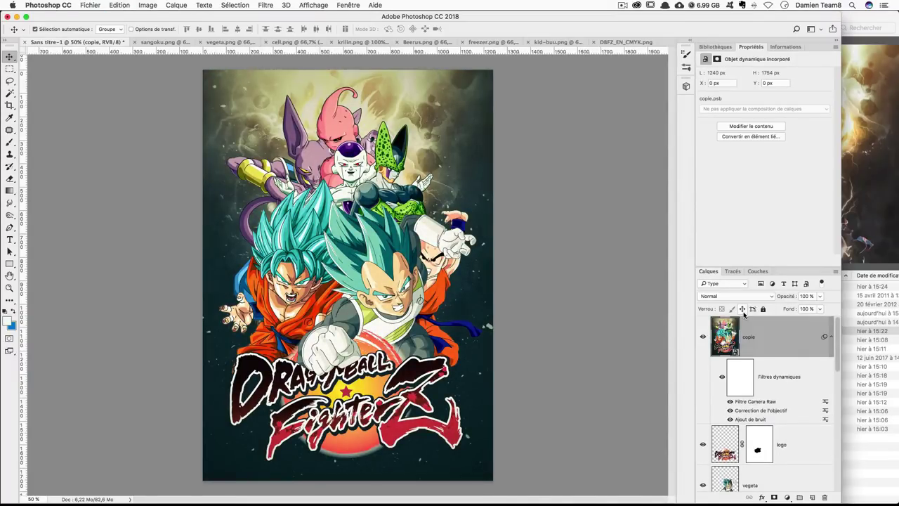
key(super+z)
key(super+z)
key(super+z)
key(super+z)
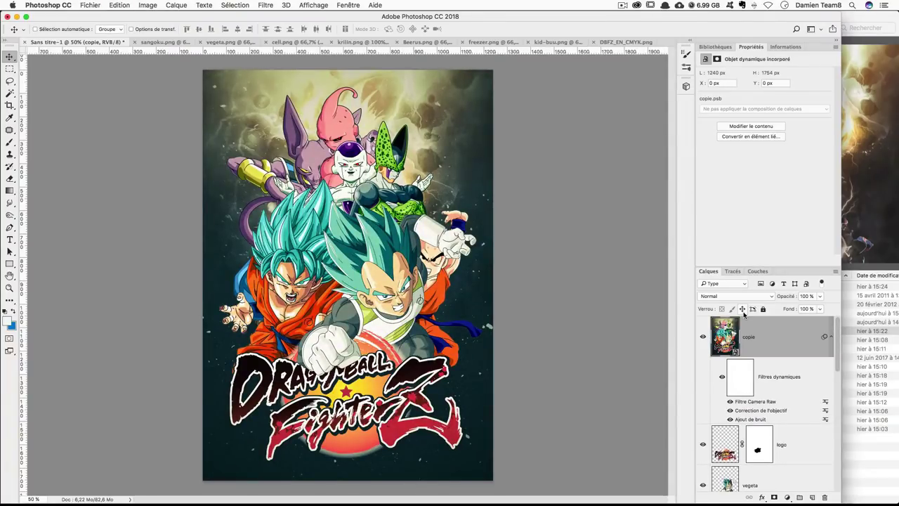
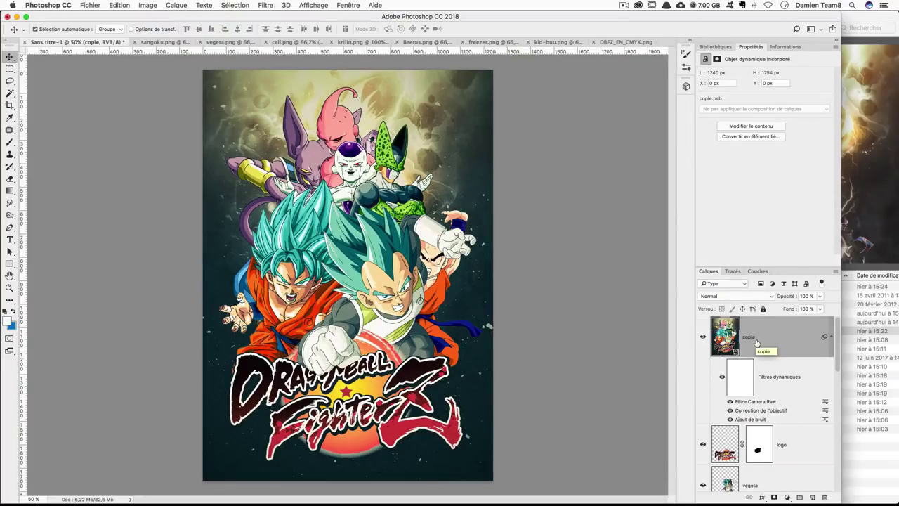
Stamp all visible layers into a new merged layer named copie2 above copie
key(super+alt+shift+e)
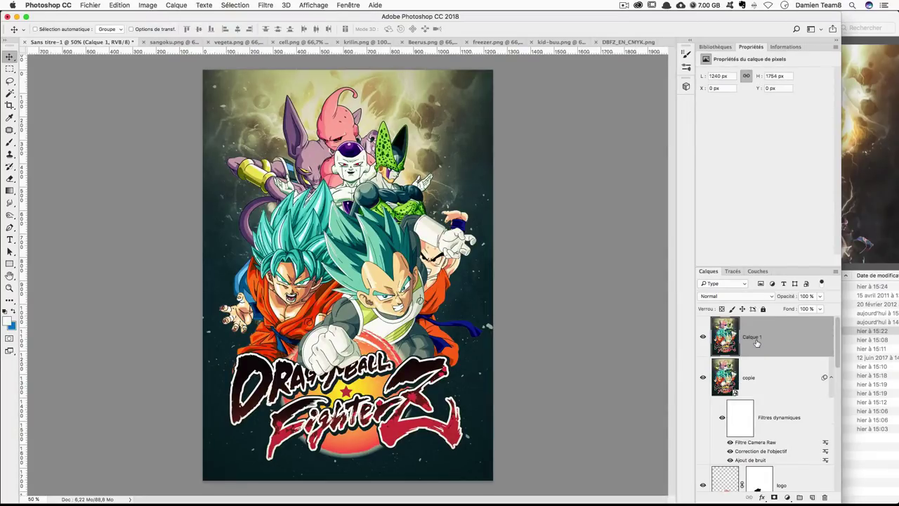
double_click(752, 336)
text(copie)
key(Return)
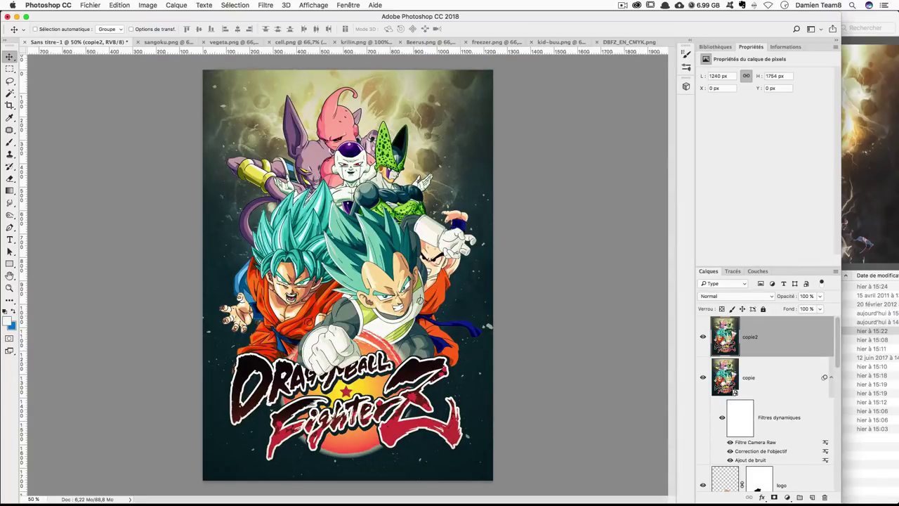
click(787, 497)
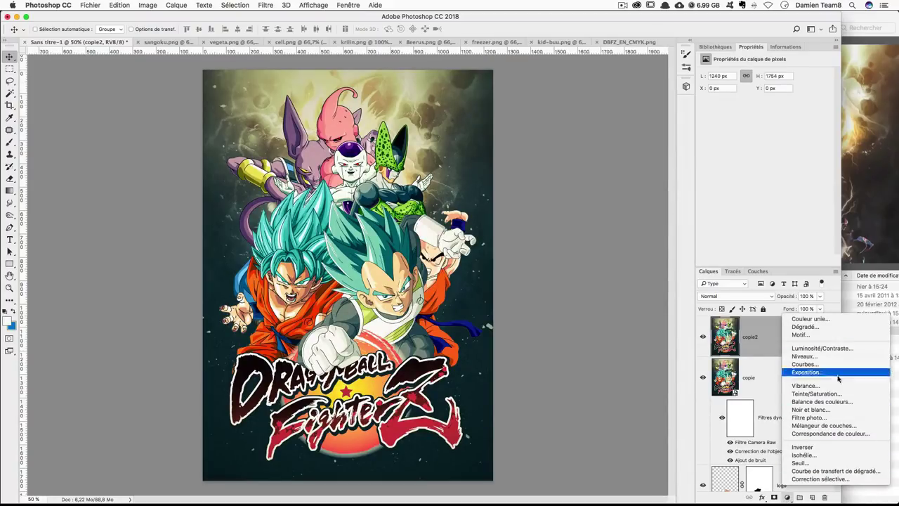
Add a Gradient Map adjustment layer and set its left stop to navy 292f5f
click(816, 472)
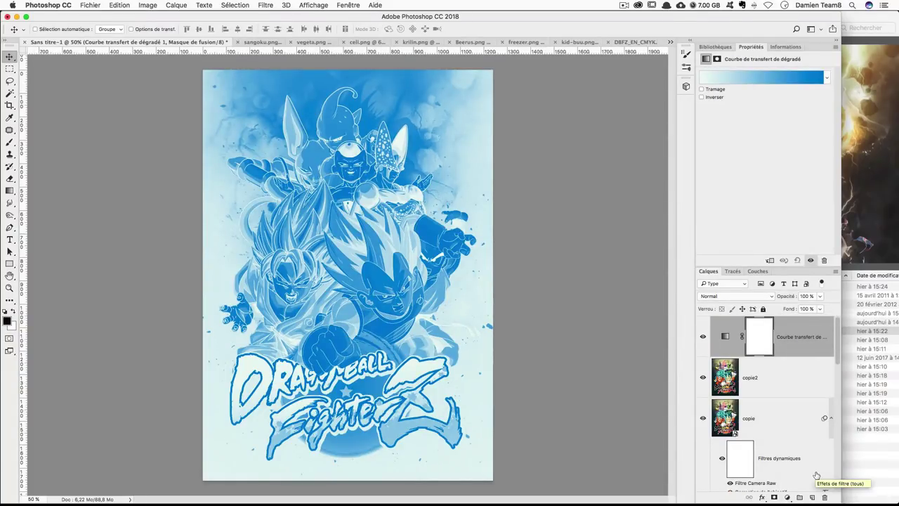
click(716, 77)
drag(430, 130, 672, 119)
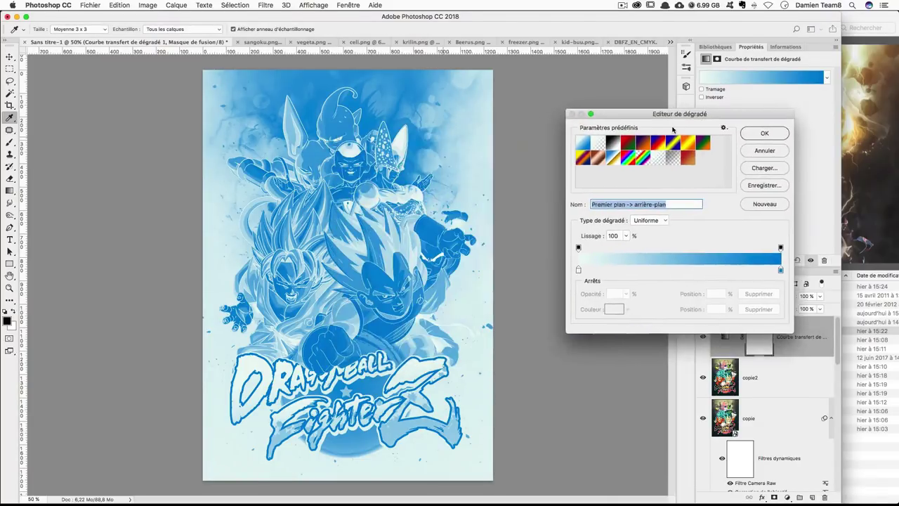
double_click(579, 270)
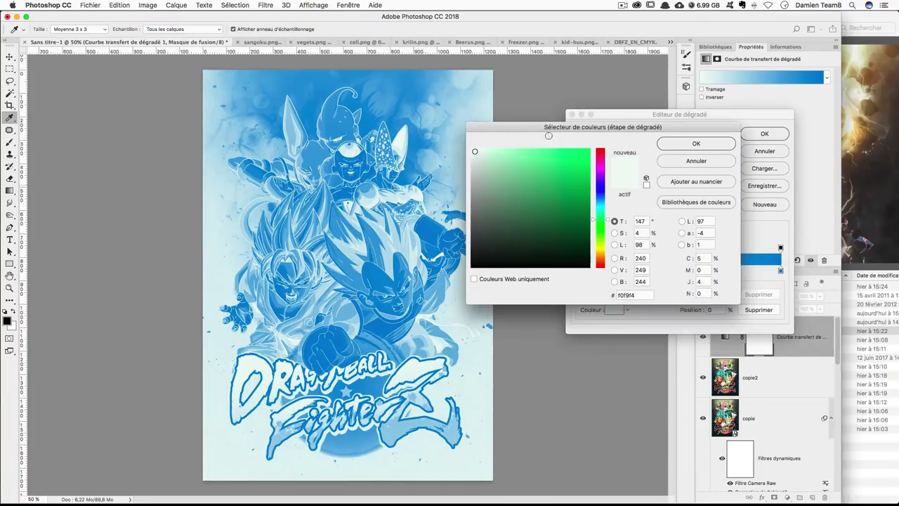
drag(559, 127, 661, 278)
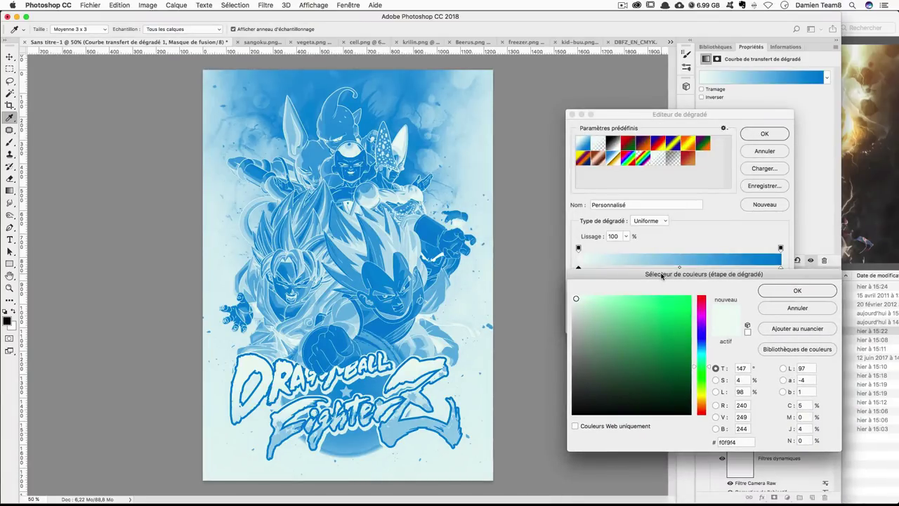
drag(738, 441, 696, 443)
text(29)
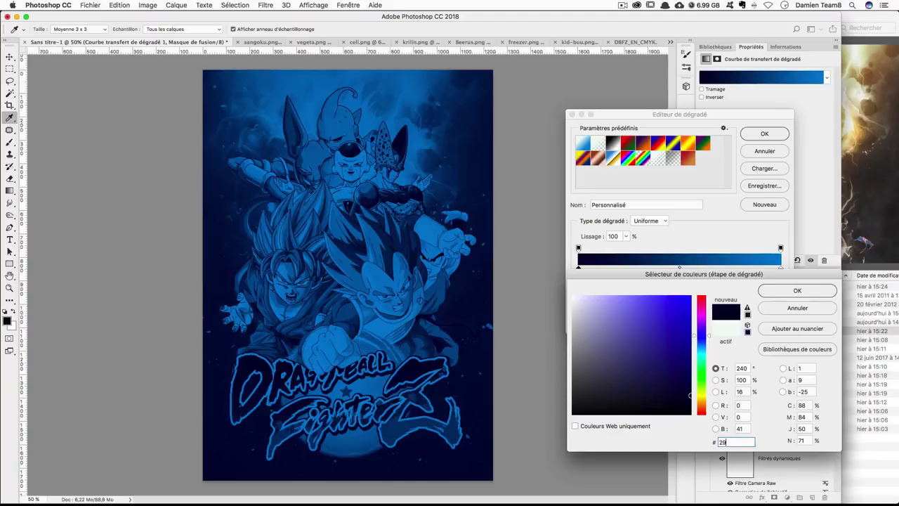
text(2f5f)
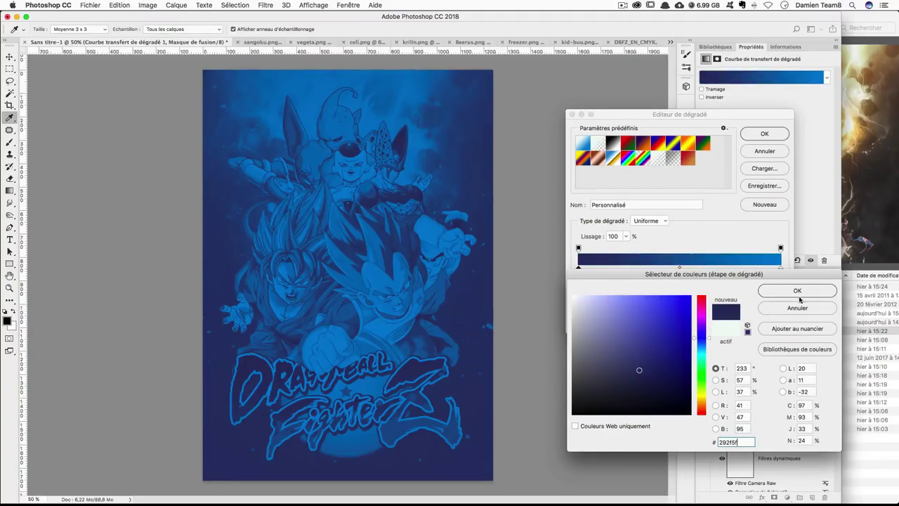
click(797, 290)
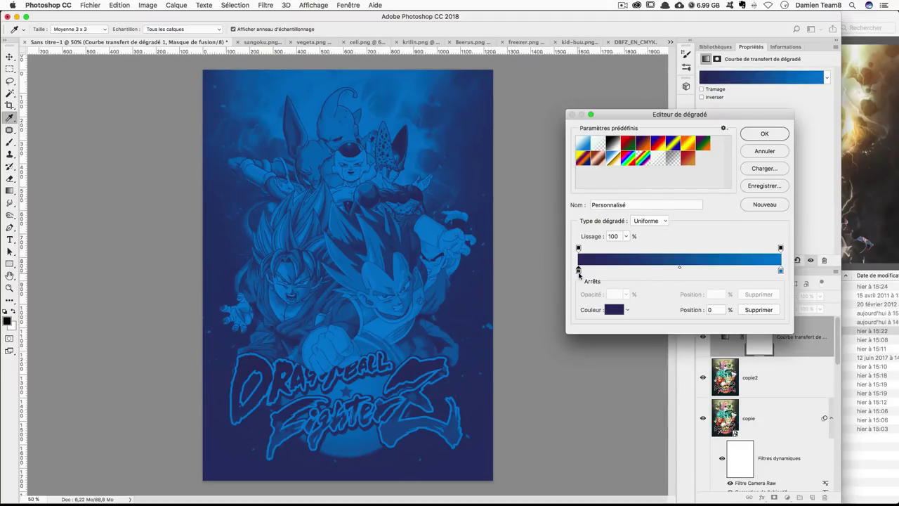
Set the right gradient stop to red e12034, apply the gradient, and hide the layer
double_click(780, 271)
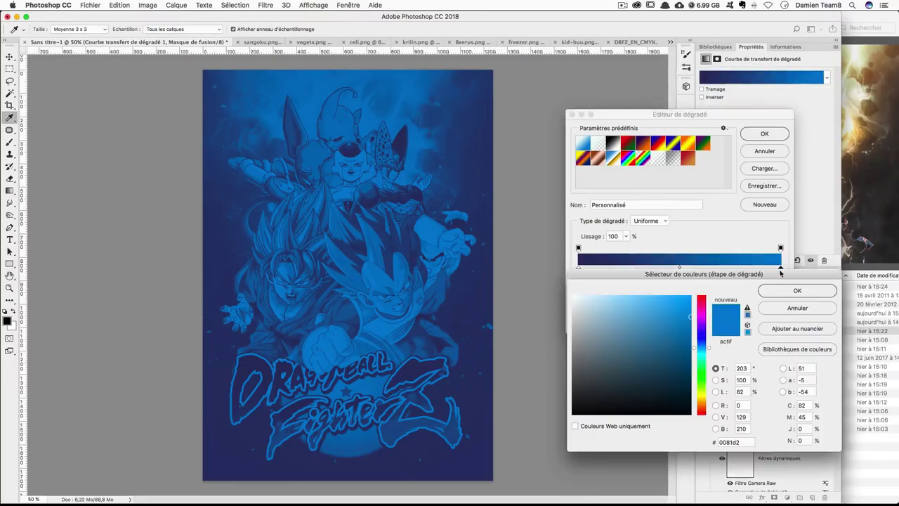
drag(686, 280, 631, 316)
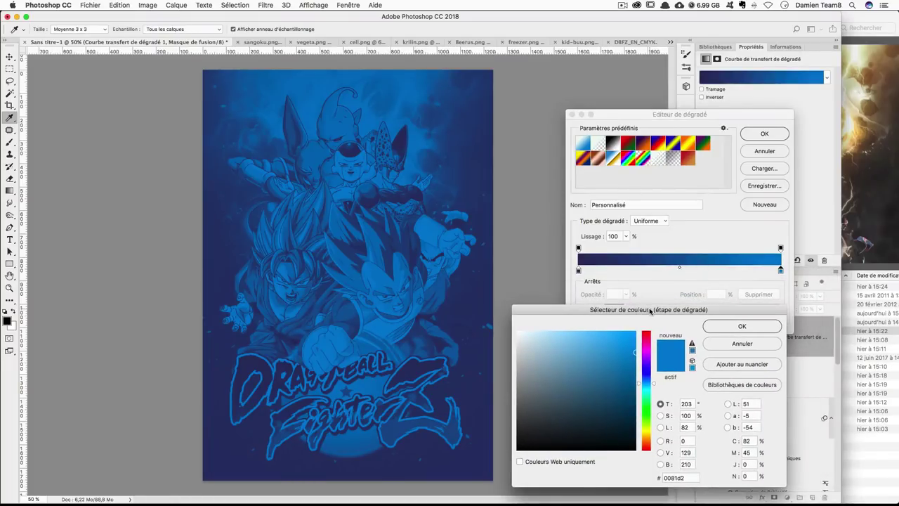
double_click(688, 476)
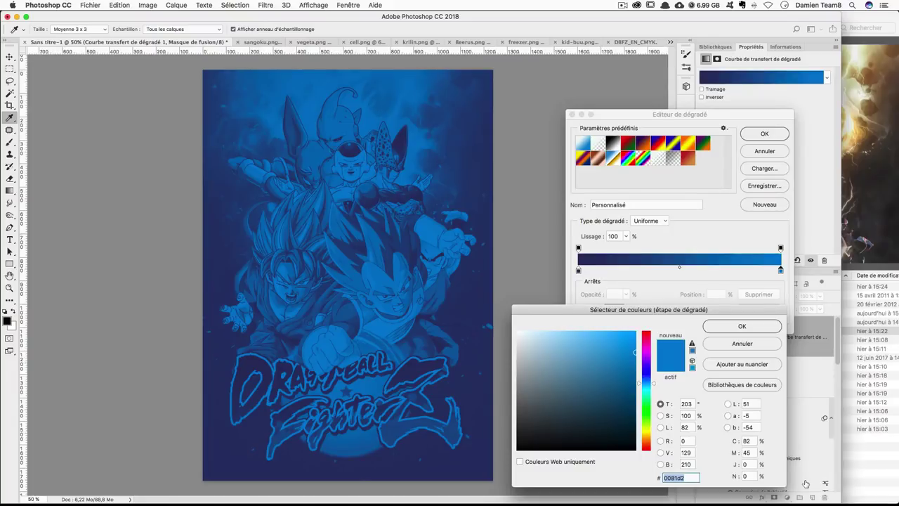
text(e12034)
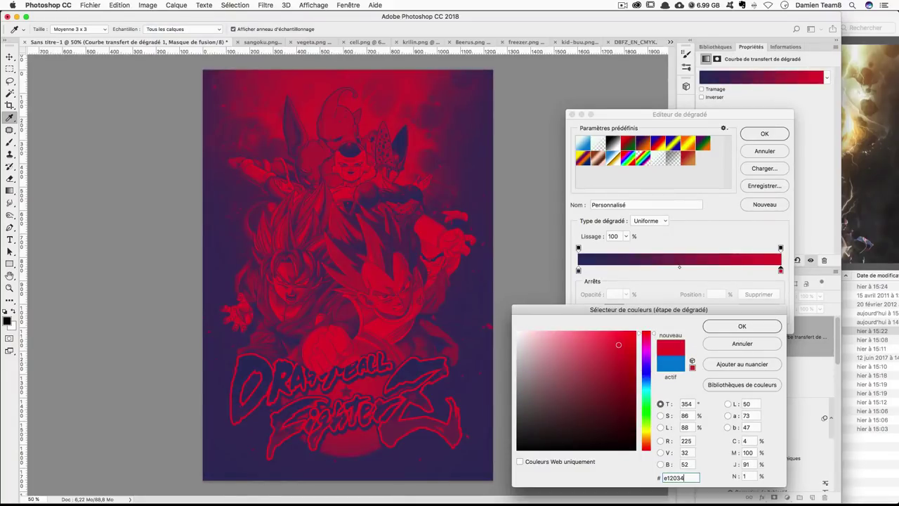
key(Return)
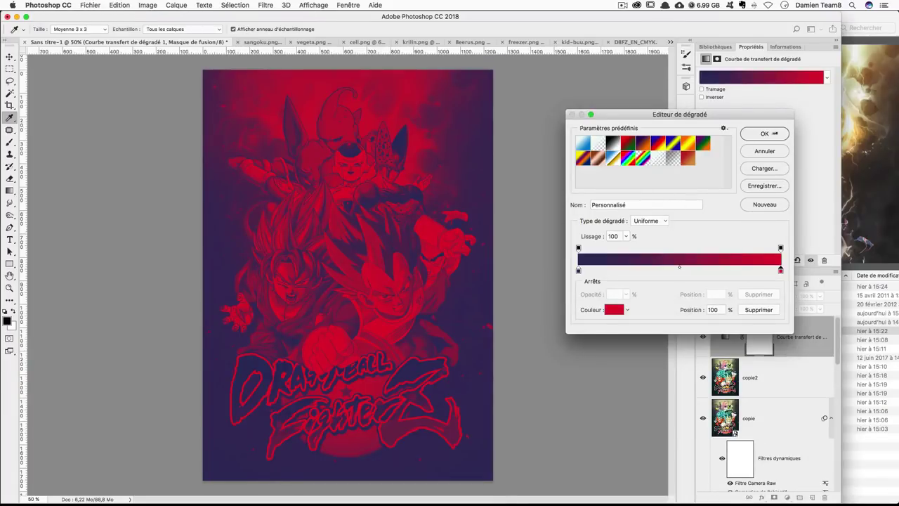
click(773, 134)
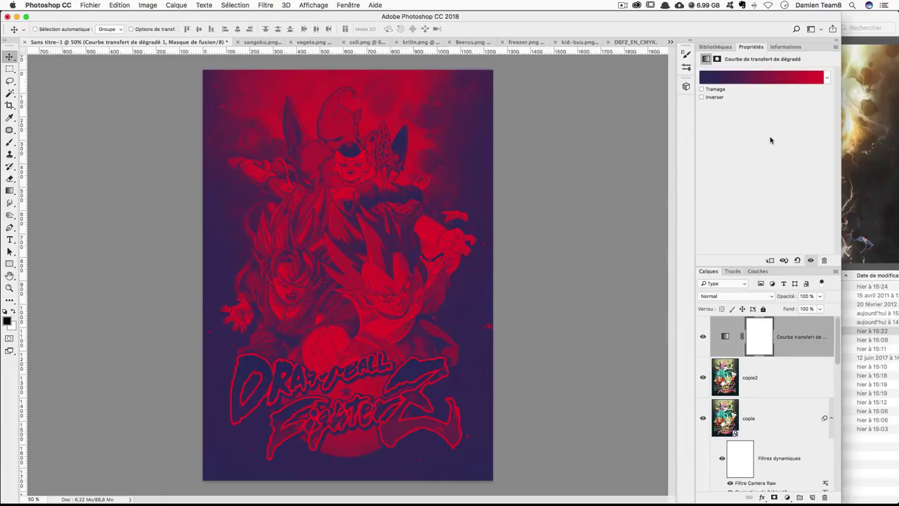
click(703, 336)
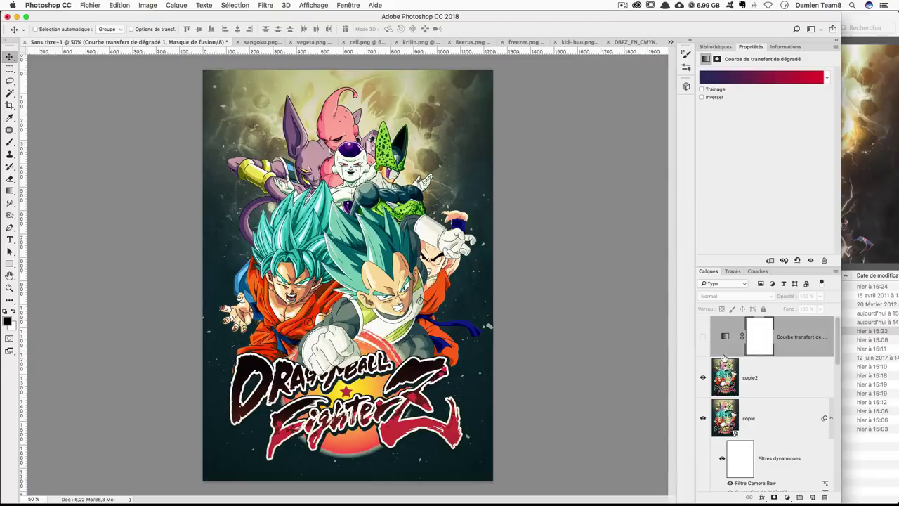
Add a second Gradient Map layer with its left stop set to deep blue 0d2996
click(786, 496)
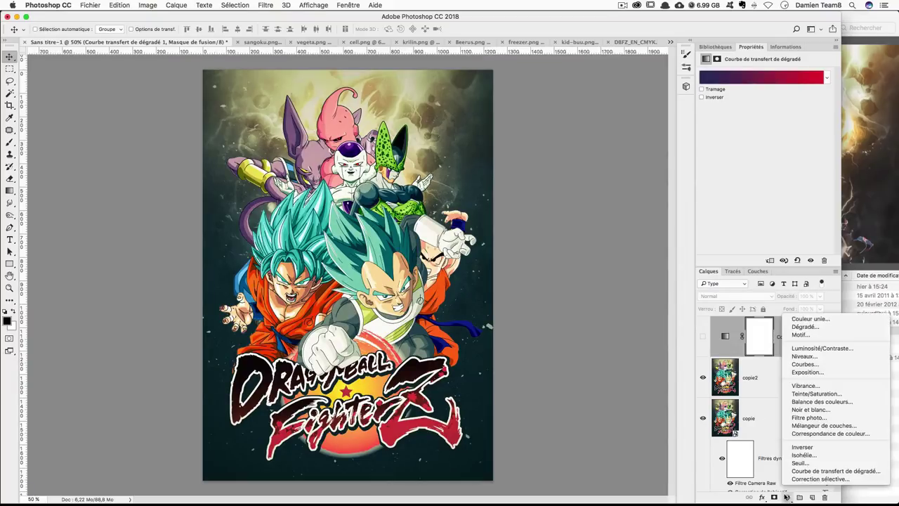
click(822, 470)
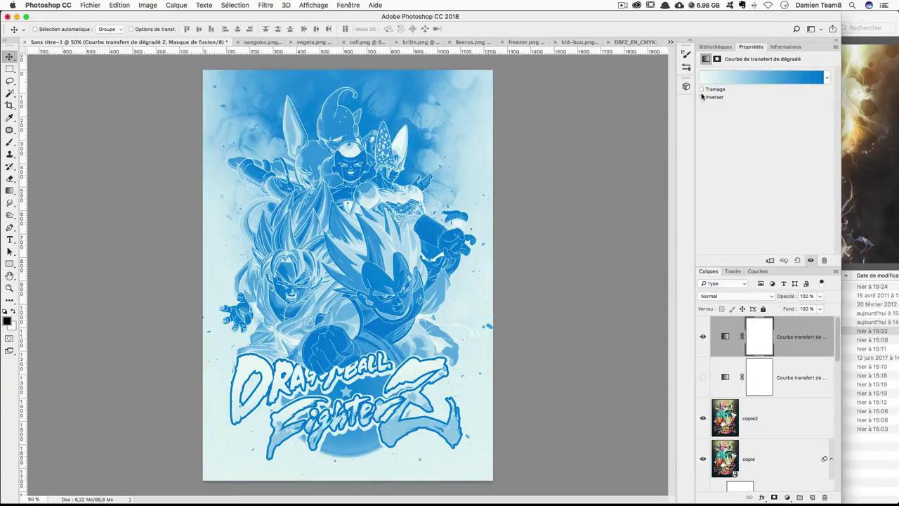
click(705, 80)
double_click(578, 270)
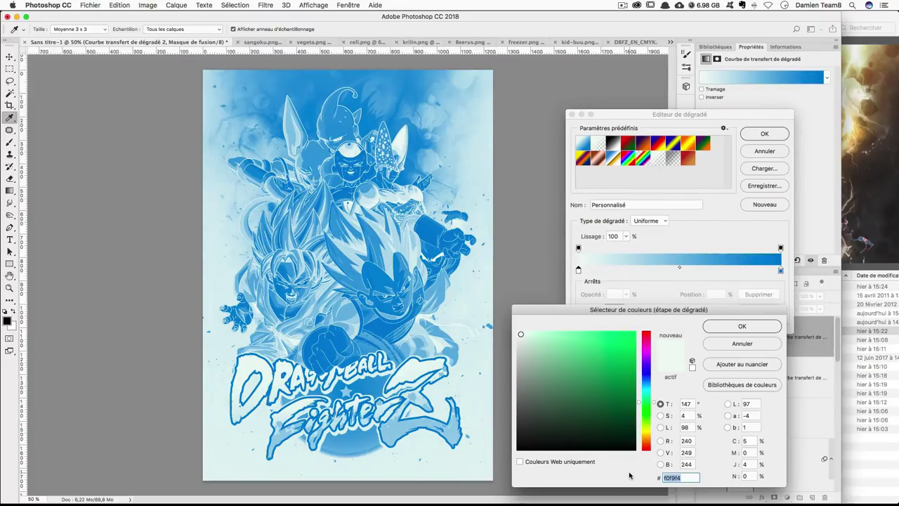
text(0d)
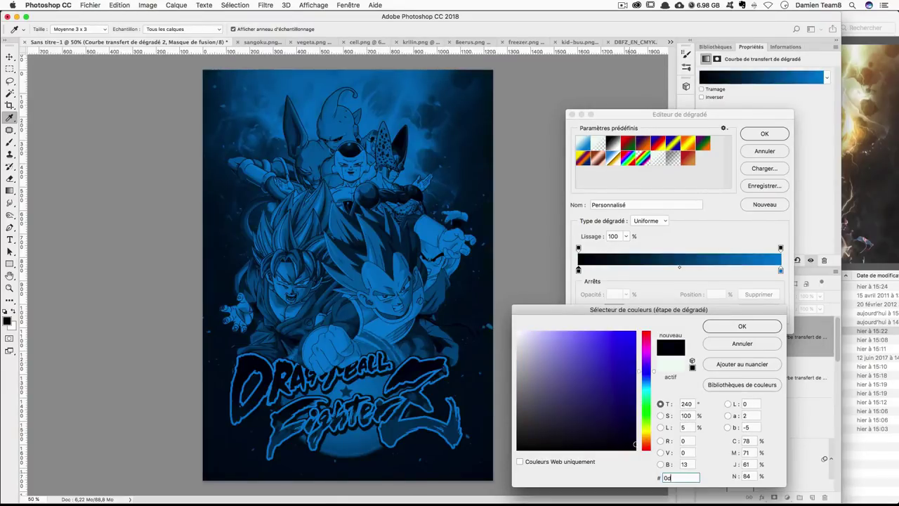
text(2996)
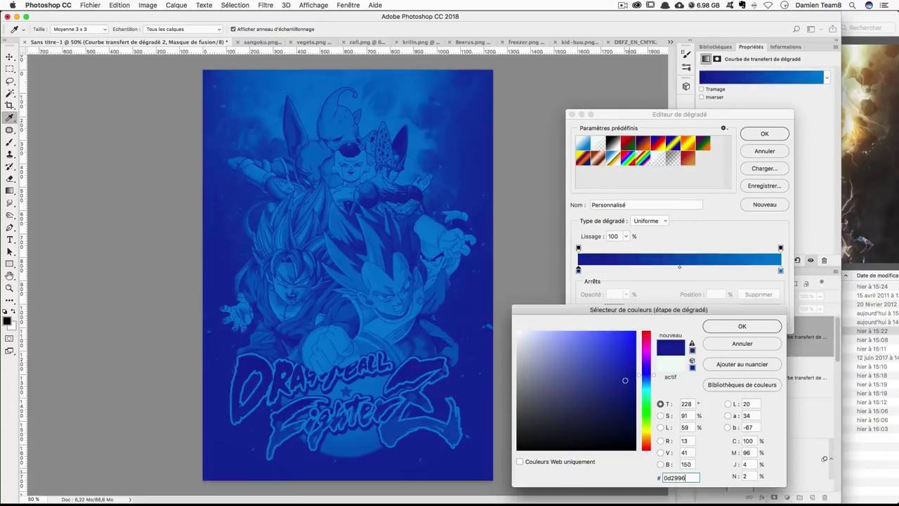
key(Return)
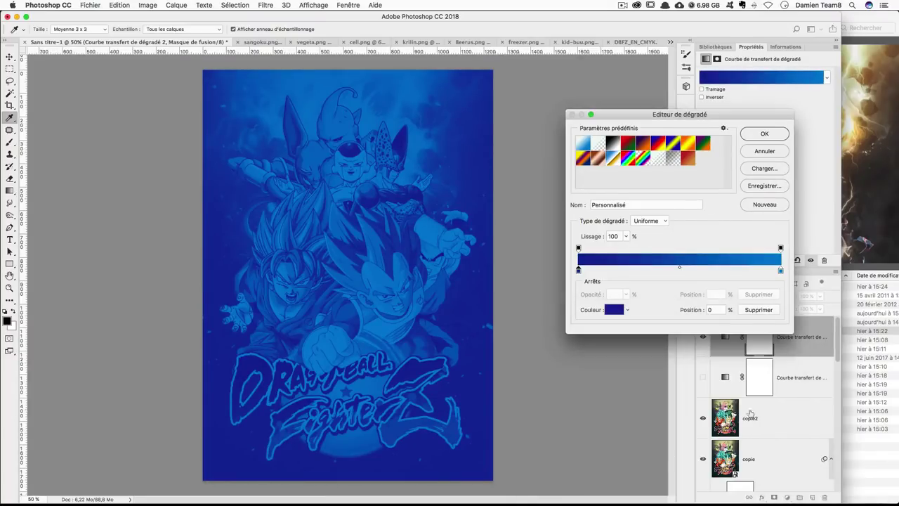
Set the right stop to cyan 2dcdef, apply the gradient, and hide the layer
click(780, 271)
double_click(780, 271)
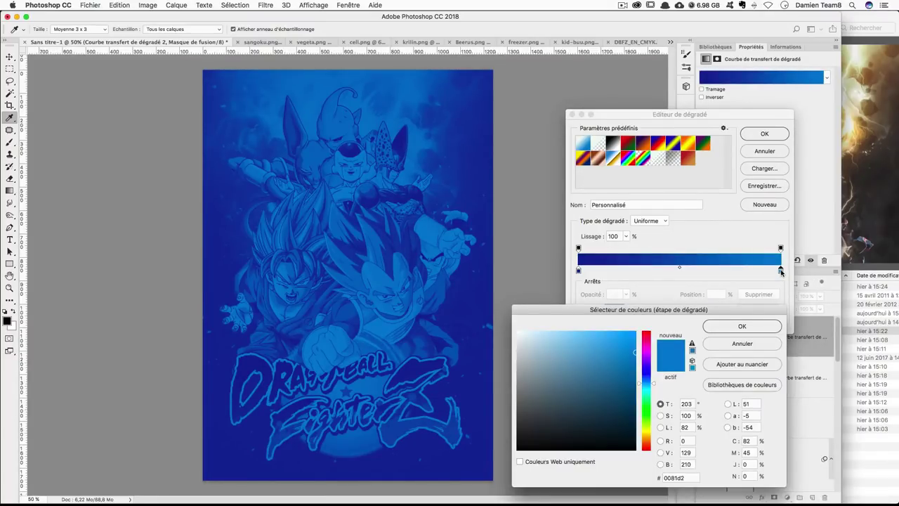
click(680, 478)
drag(680, 478, 622, 477)
text(2d)
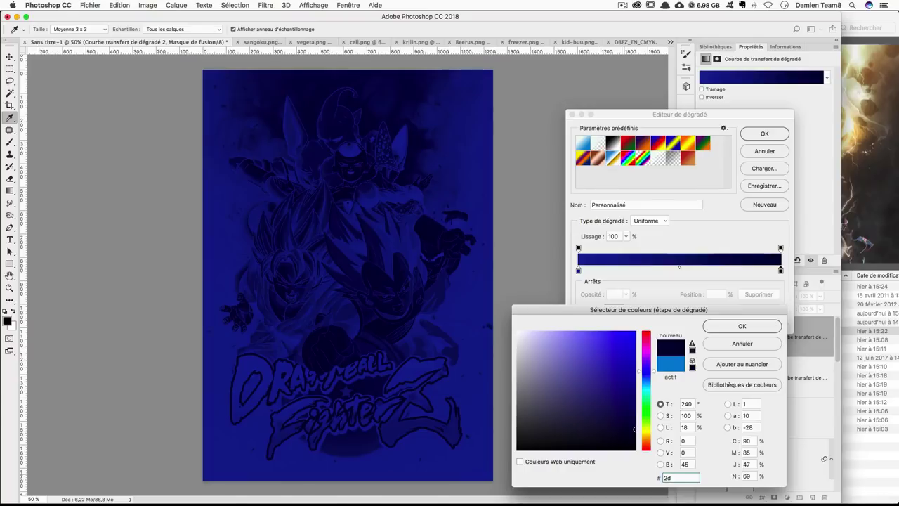
text(cdef)
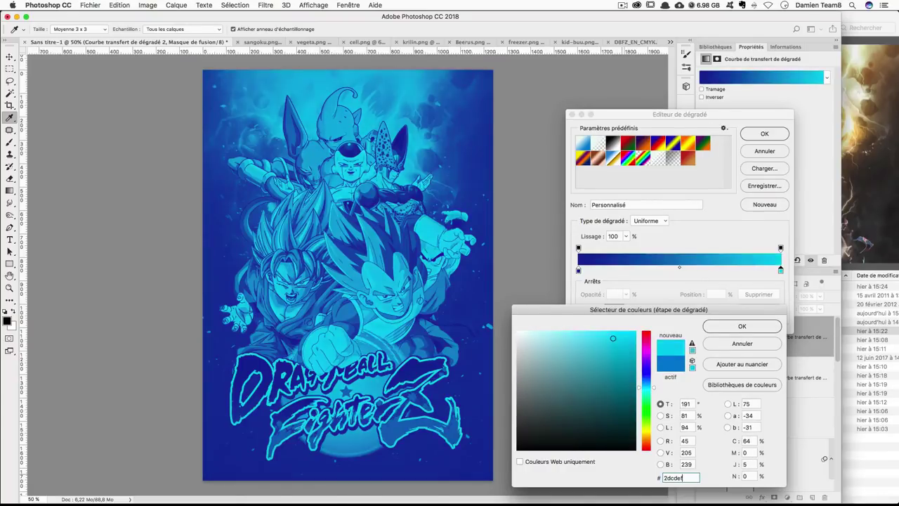
key(Return)
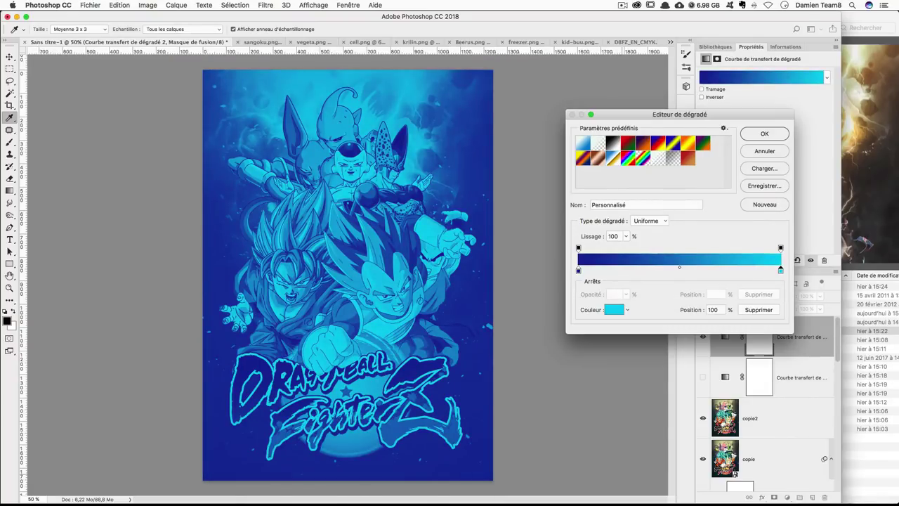
click(768, 135)
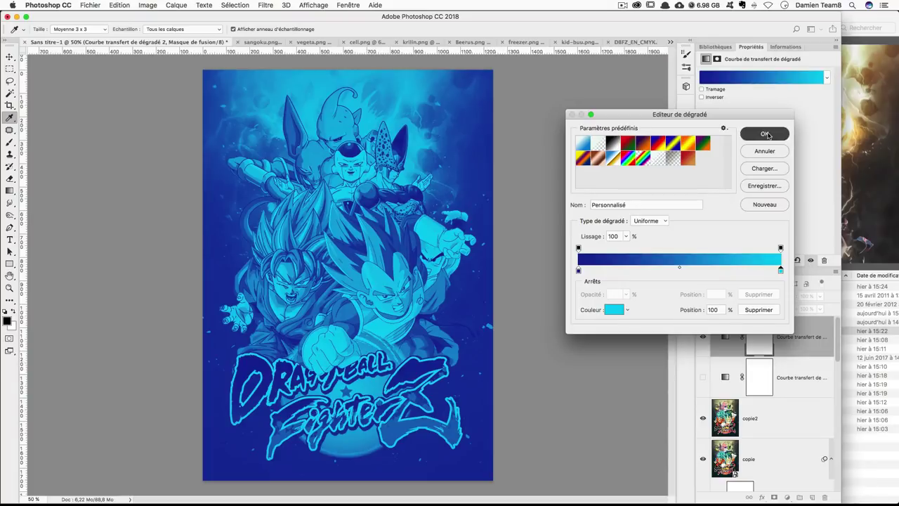
click(702, 338)
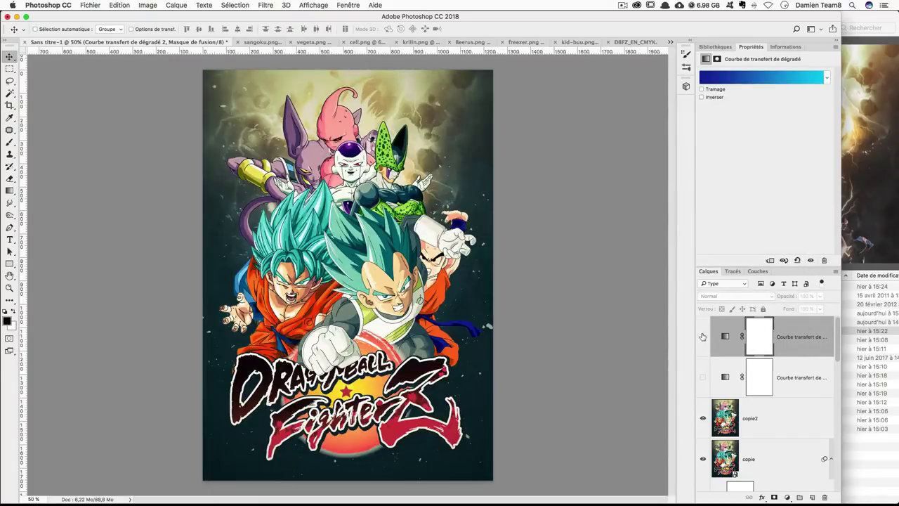
Add a third Gradient Map layer with its left stop set to dark navy 222a35
click(787, 497)
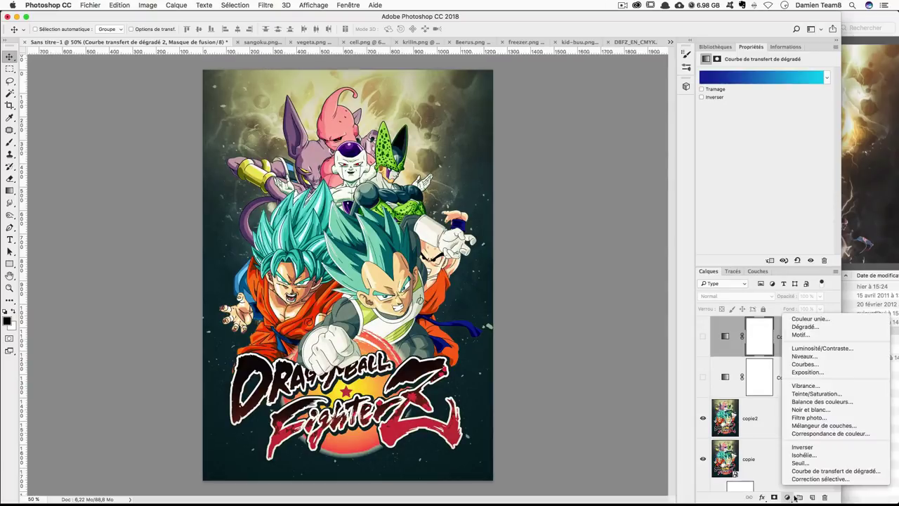
click(804, 473)
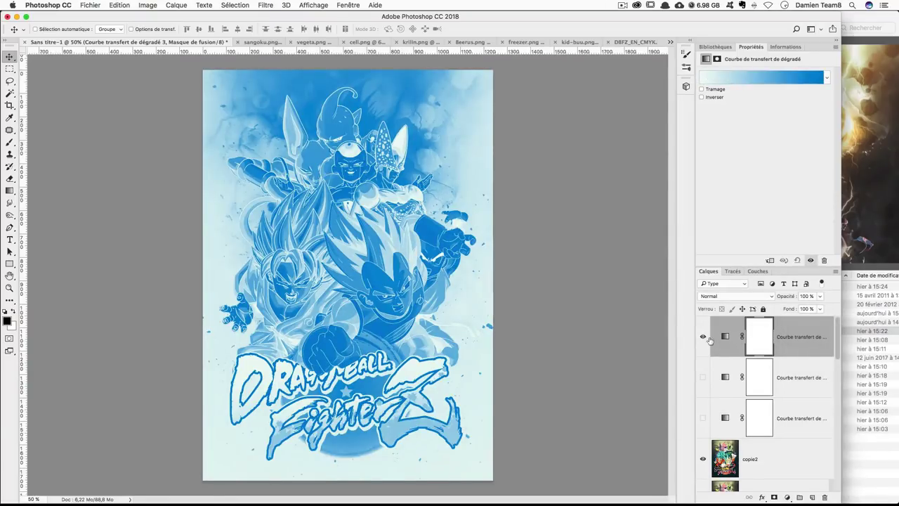
click(720, 77)
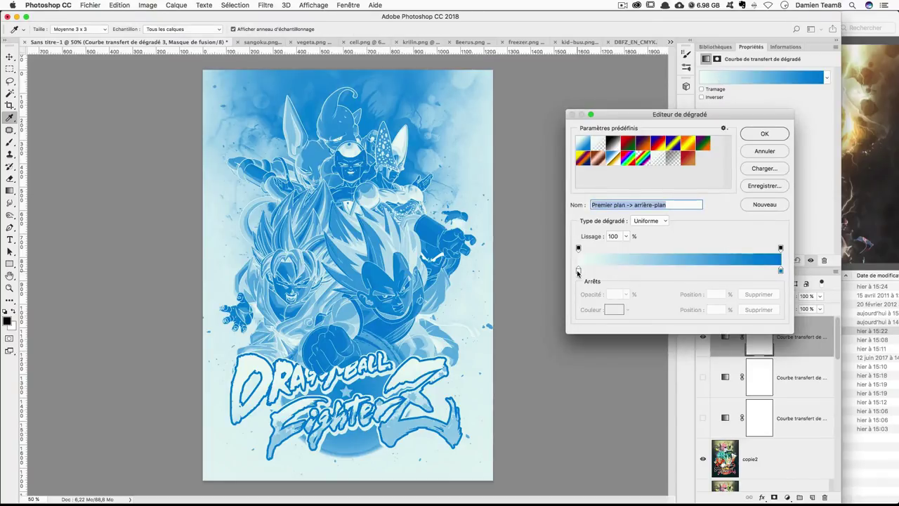
click(578, 271)
double_click(578, 271)
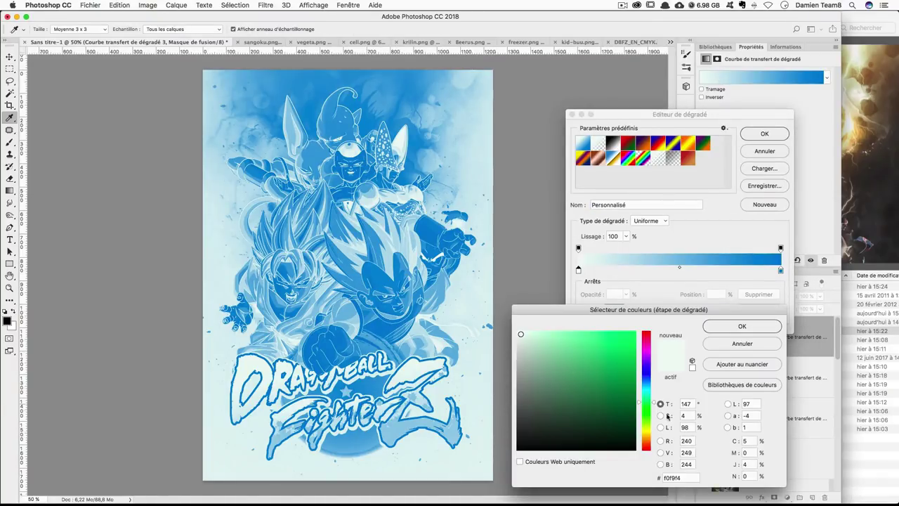
double_click(686, 477)
text(222a3)
text(5)
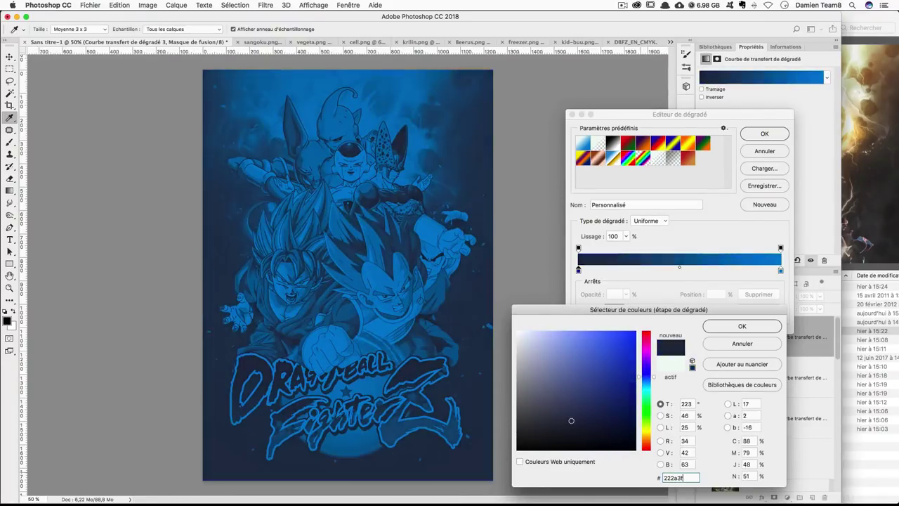
key(Return)
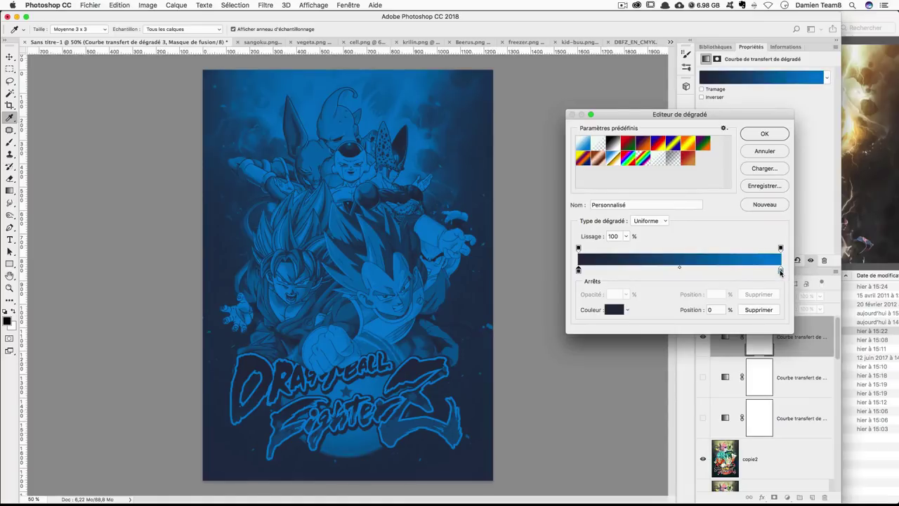
Set the right stop to teal 05846d and close the Gradient Editor
double_click(780, 271)
click(689, 476)
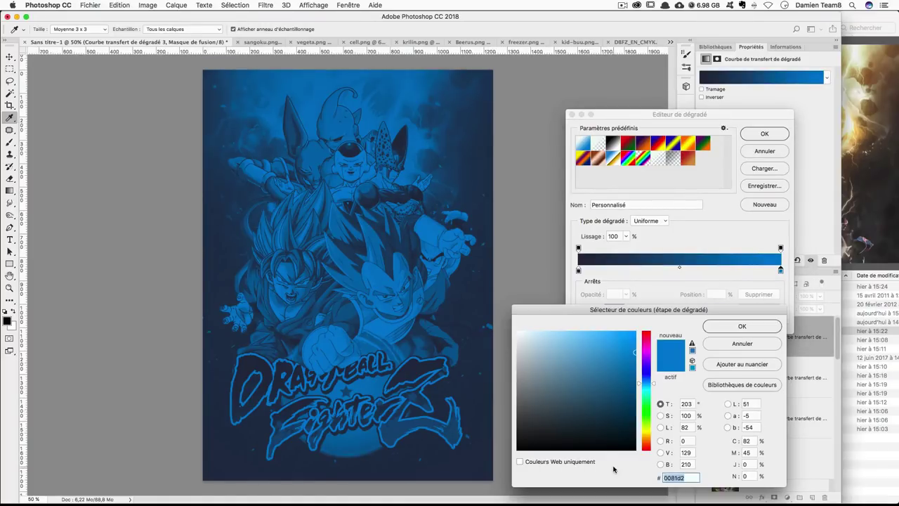
text(0584)
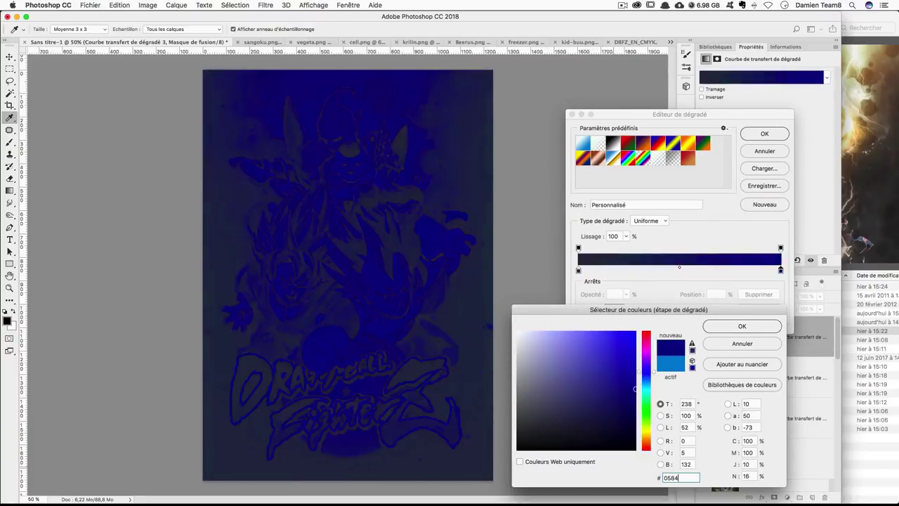
text(6d)
key(Return)
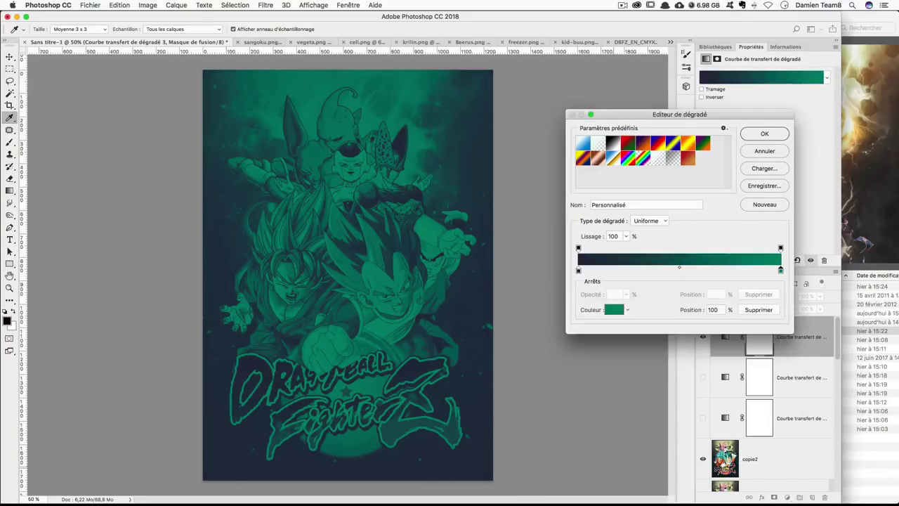
key(Return)
Hide the teal gradient map and toggle the other gradient maps to compare looks
click(703, 337)
click(702, 377)
click(702, 377)
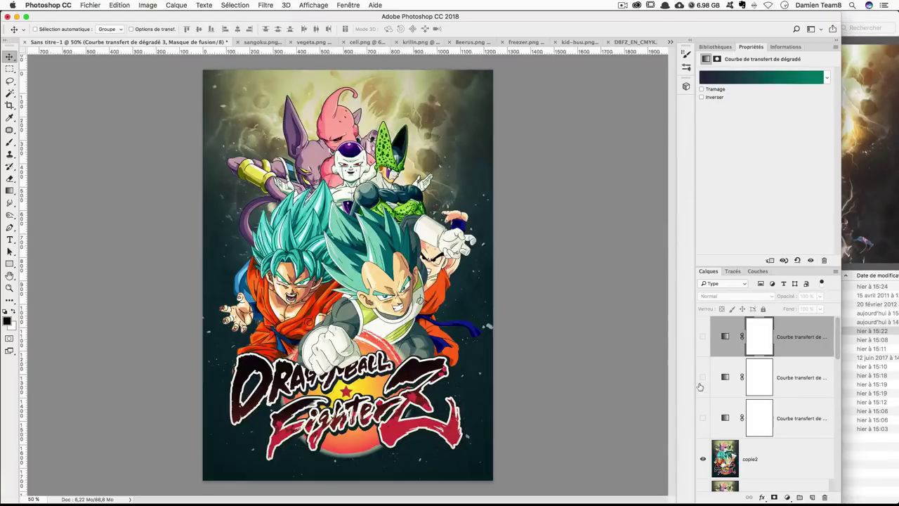
click(703, 418)
Compare the teal and red tints, then turn on and select the navy-to-red gradient map
click(702, 418)
click(702, 336)
click(703, 335)
click(702, 419)
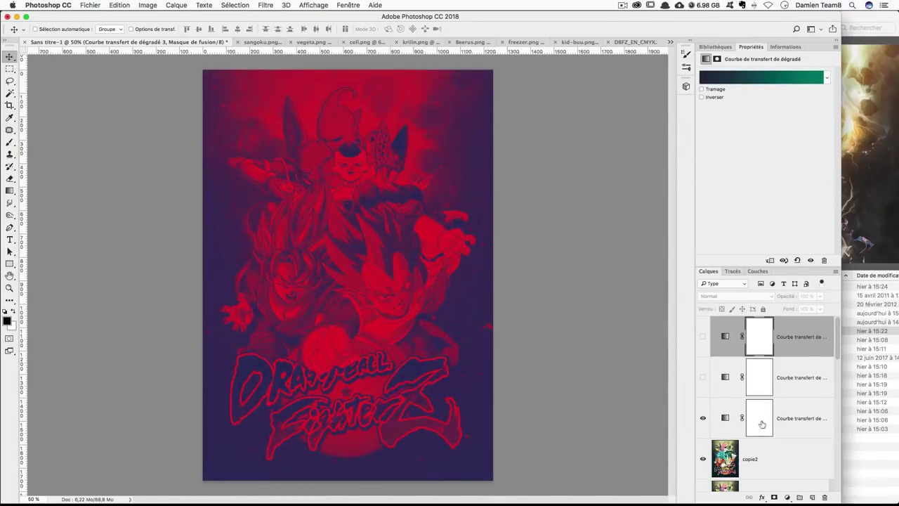
click(789, 422)
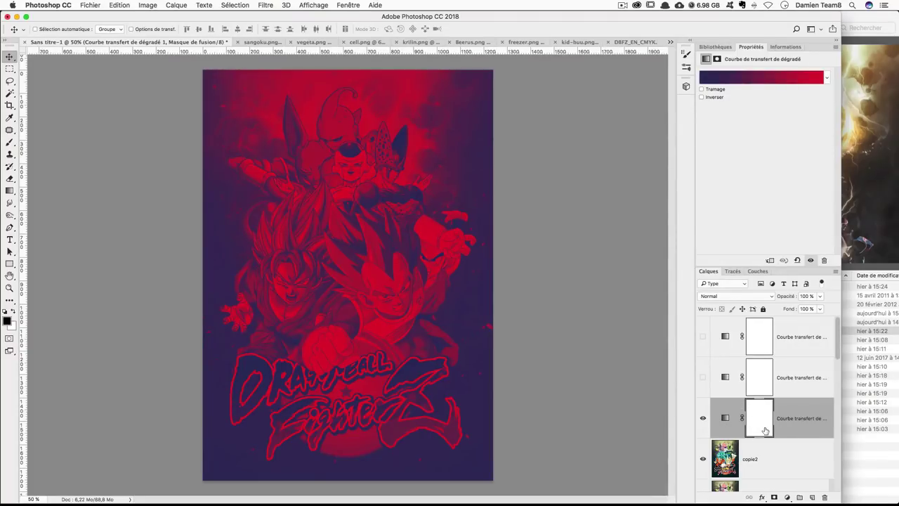
Target the red gradient map's mask with Sampled Brush 92 from high_res_paint_strokes-02
click(760, 424)
key(b)
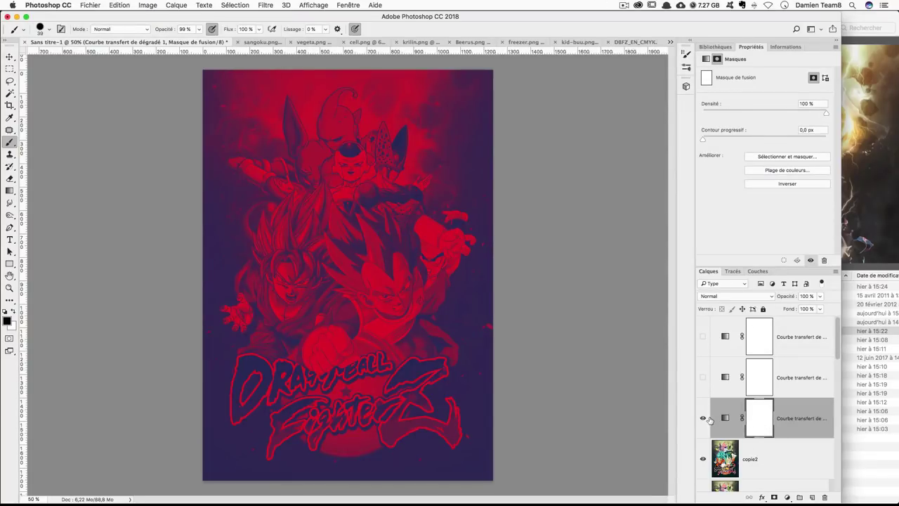
click(22, 31)
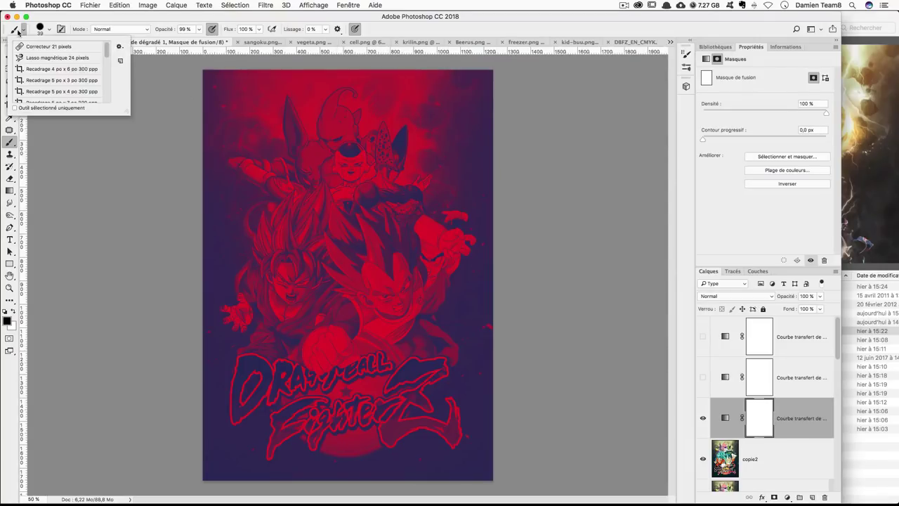
click(37, 31)
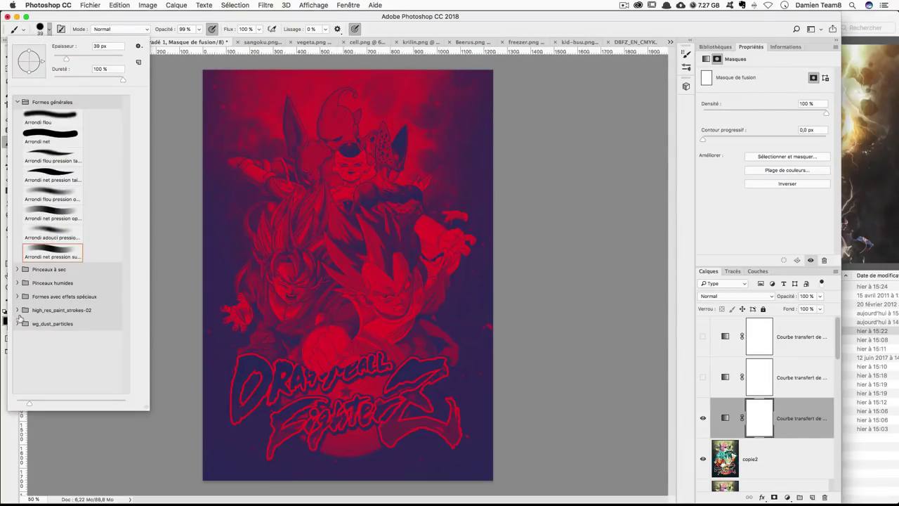
click(17, 310)
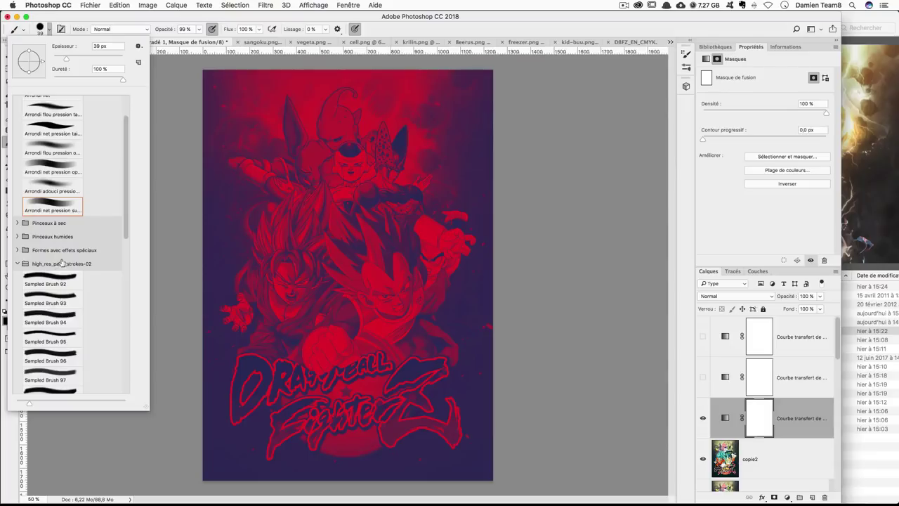
click(62, 264)
scroll(90, 275, down, 3)
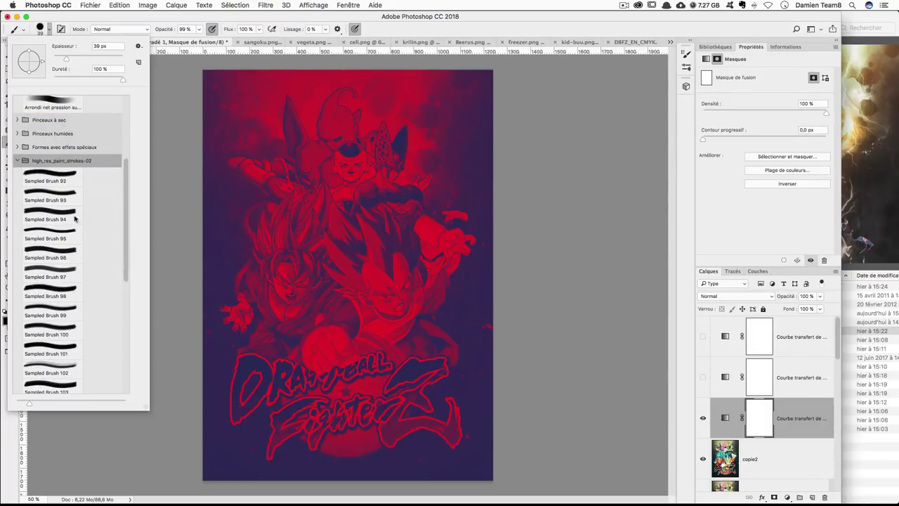
click(58, 179)
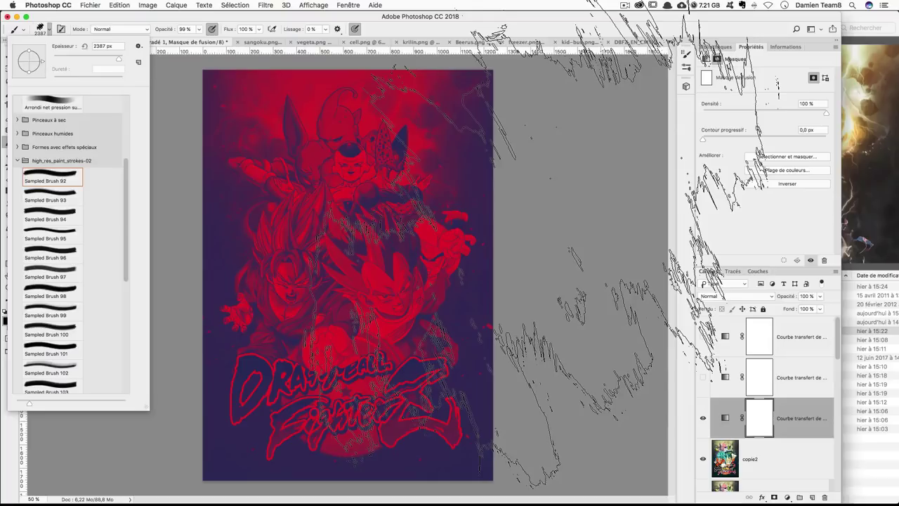
Paint black on the mask over the central characters, Frieza, Beerus and Buu
mouse_move(554, 260)
mouse_down()
mouse_move(534, 267)
mouse_move(562, 246)
mouse_move(450, 316)
mouse_move(414, 281)
mouse_move(330, 267)
mouse_up()
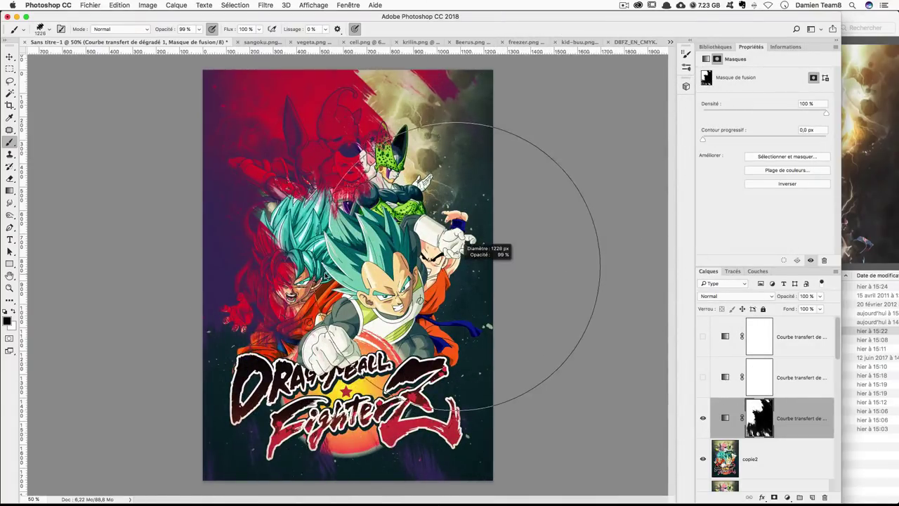
drag(383, 203, 330, 203)
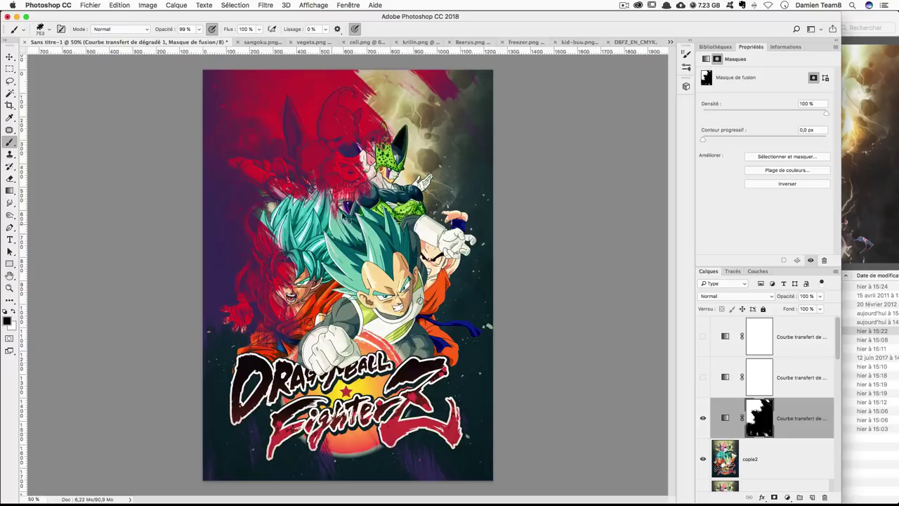
drag(351, 155, 351, 162)
drag(421, 260, 350, 275)
drag(330, 119, 344, 168)
drag(387, 211, 348, 211)
drag(341, 123, 337, 112)
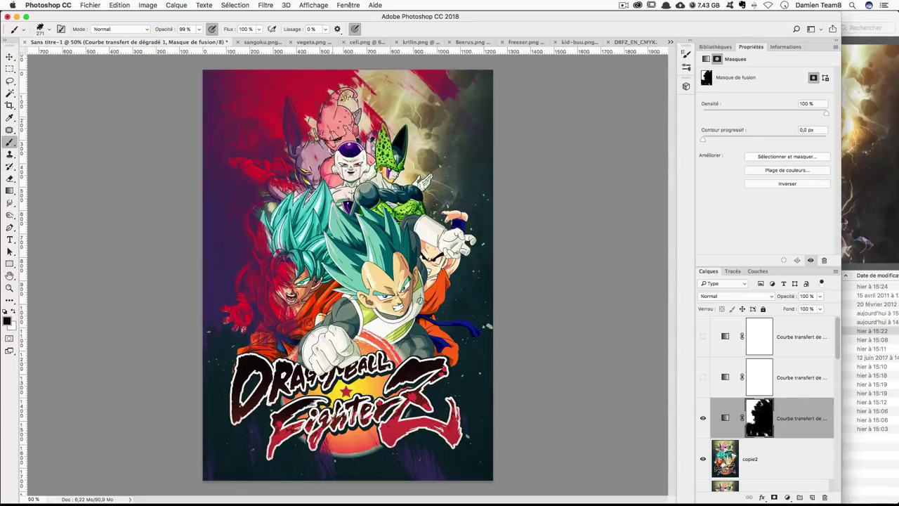
key(ctrl+z)
key(ctrl+z)
key(ctrl+z)
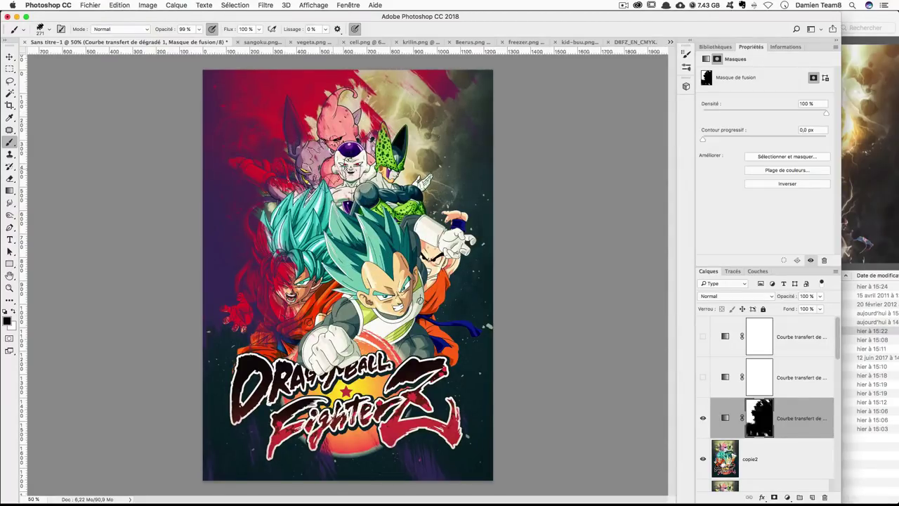
key(ctrl+z)
key(ctrl+z)
With a ~128 px brush, clear the red tint from Goku's face, shoulder and hand
drag(347, 184, 330, 184)
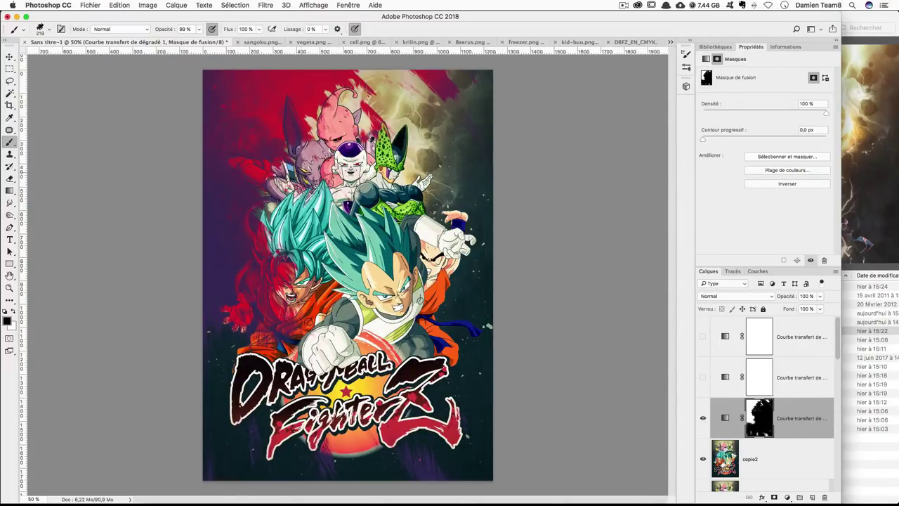
drag(339, 156, 313, 156)
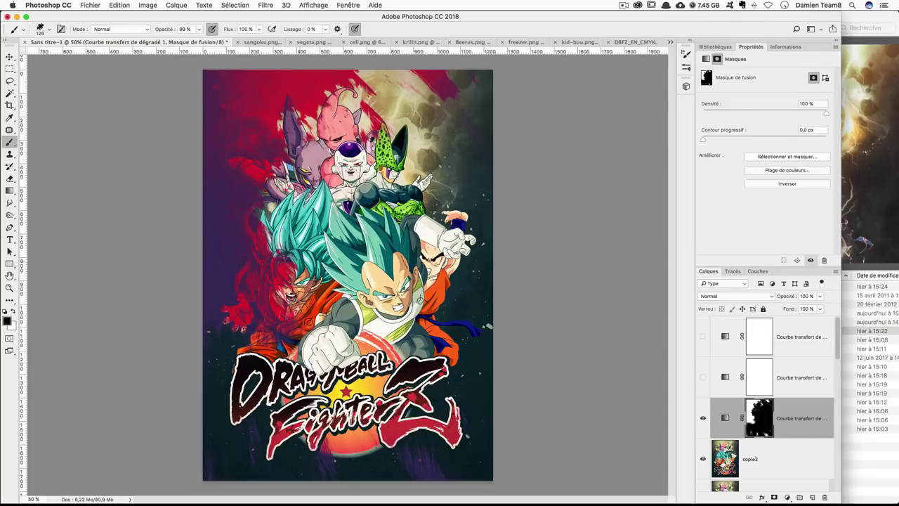
drag(288, 266, 284, 316)
mouse_move(281, 260)
mouse_down()
mouse_move(269, 316)
mouse_move(265, 268)
mouse_up()
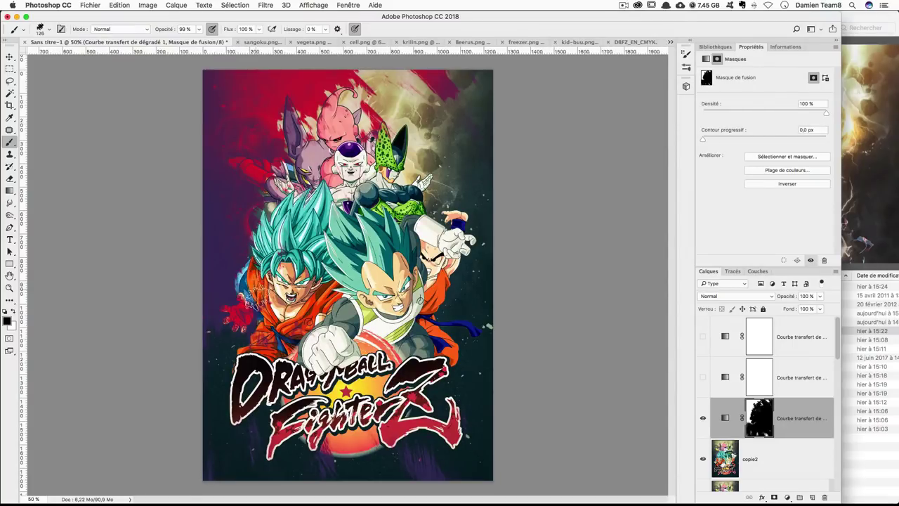
drag(247, 307, 265, 339)
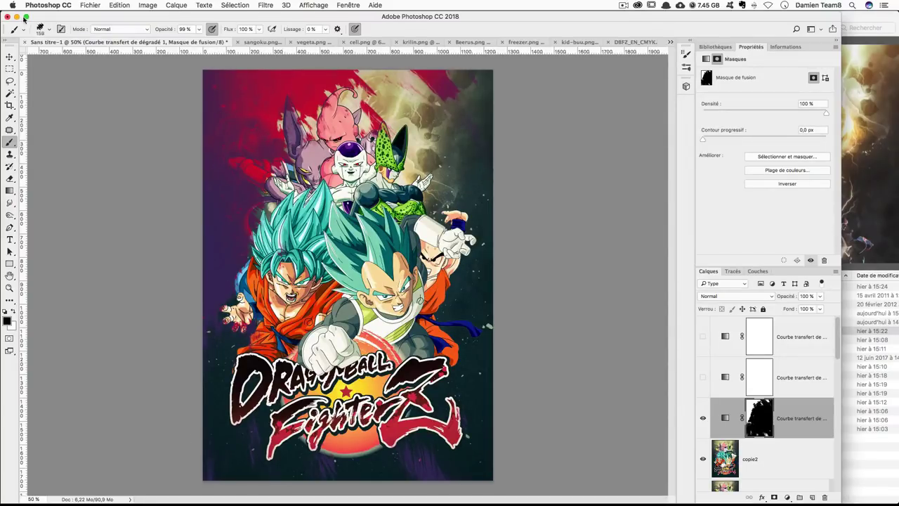
click(44, 29)
Try masking the top-centre red splash with Sampled Brush 93 at ~426 px, then undo it
double_click(51, 232)
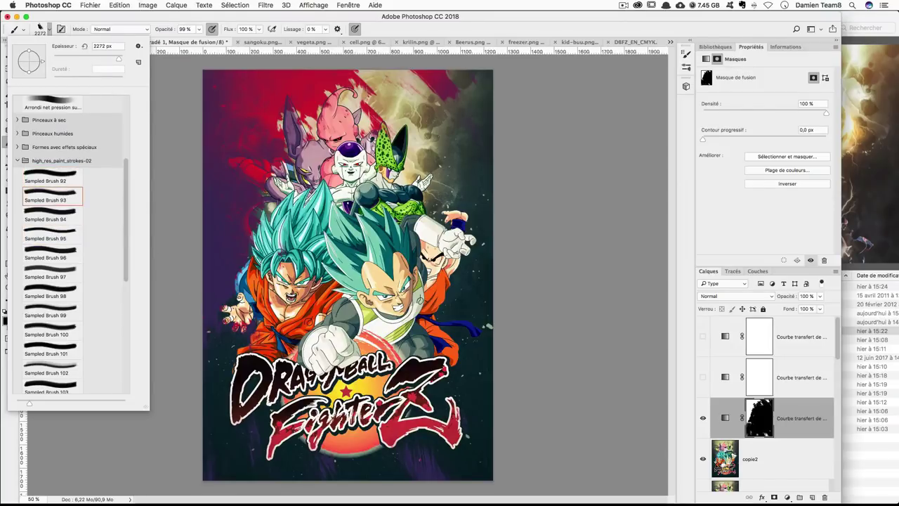
drag(320, 179, 260, 116)
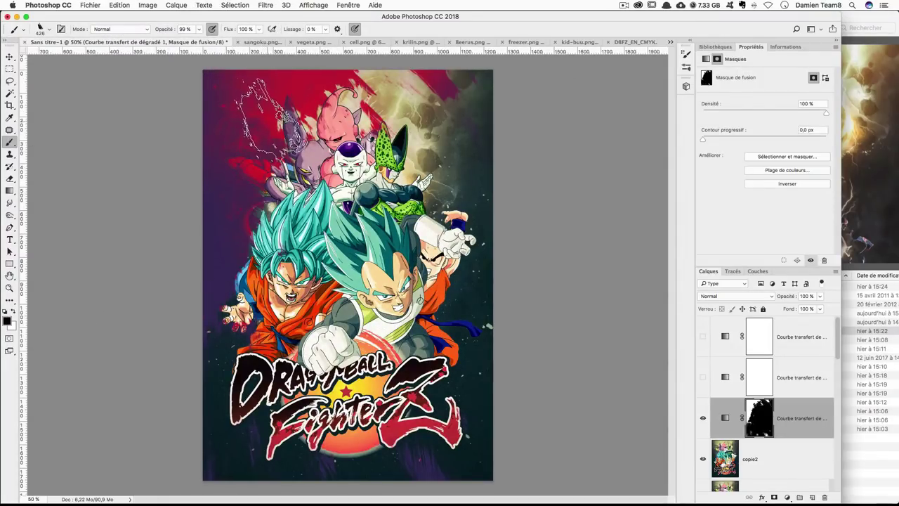
click(370, 102)
key(x)
drag(373, 99, 394, 98)
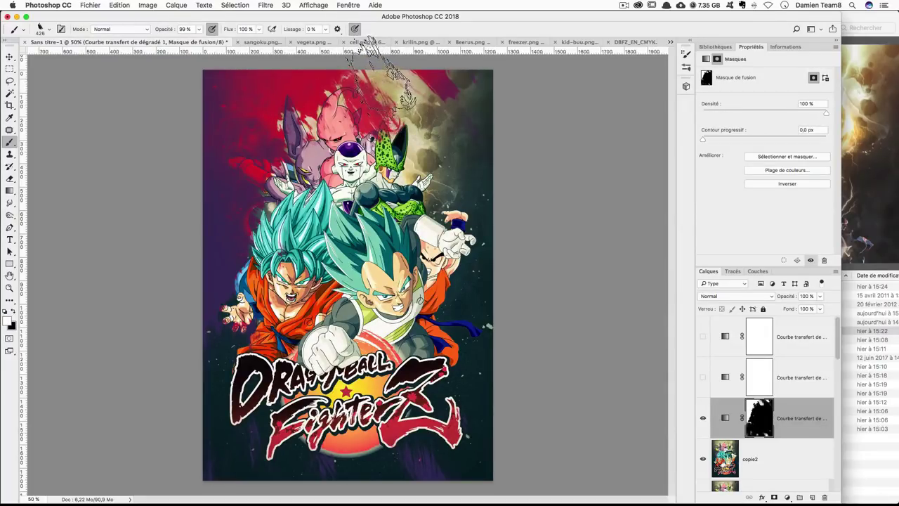
key(ctrl+z)
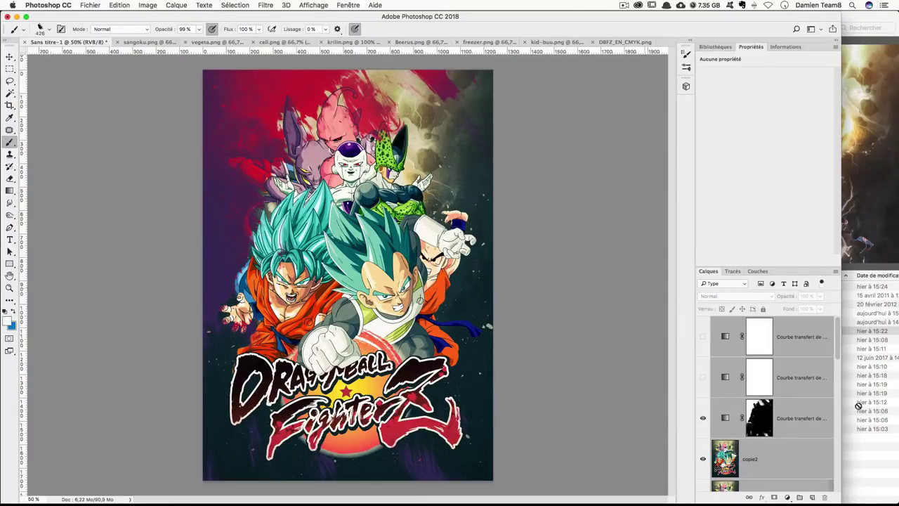
Paint a smoky mask stroke across the poster top with Sampled Brush 94, shrinking to ~146 px
click(763, 417)
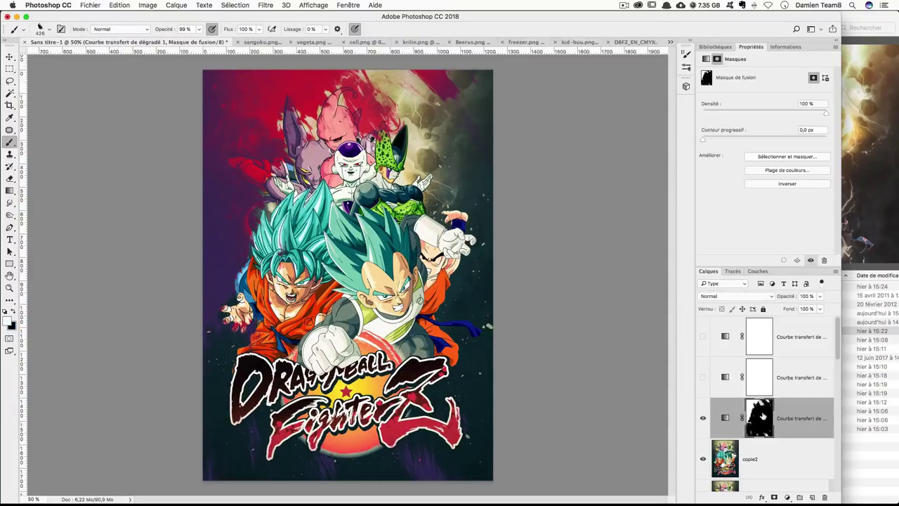
click(40, 31)
click(53, 216)
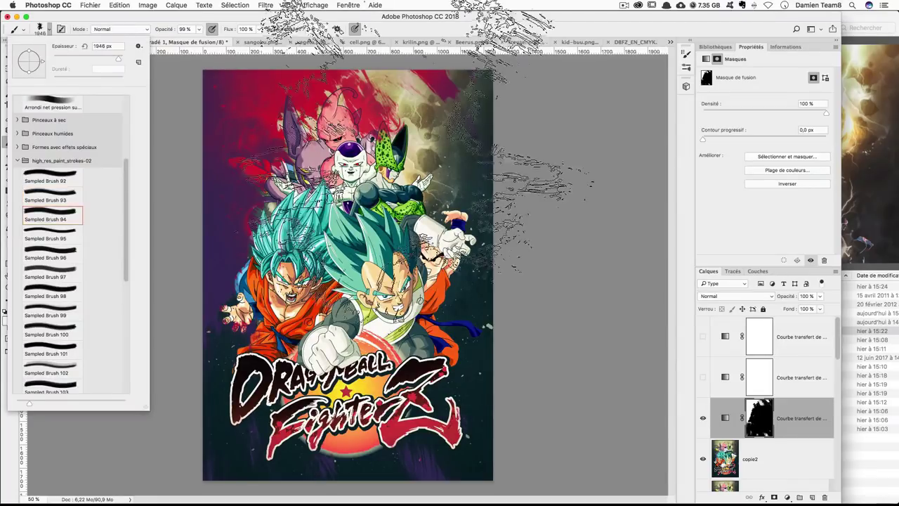
key(Return)
drag(414, 64, 316, 70)
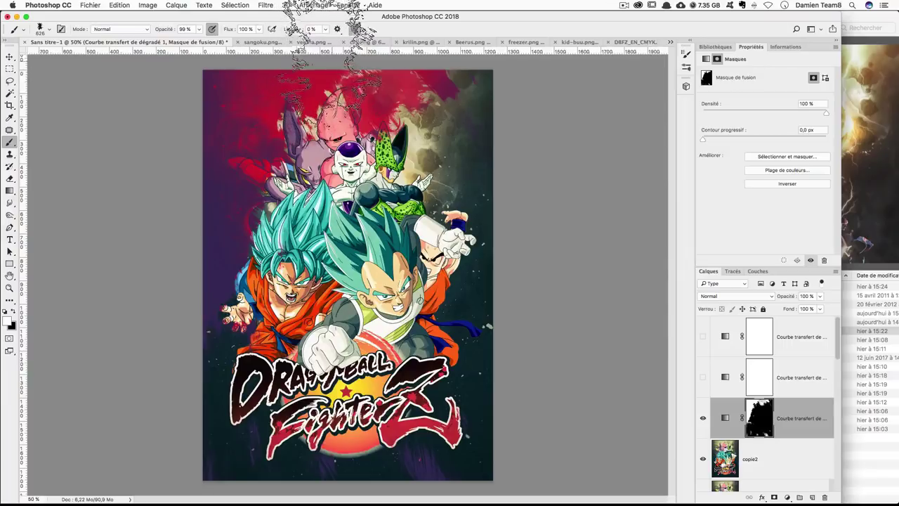
drag(238, 95, 270, 116)
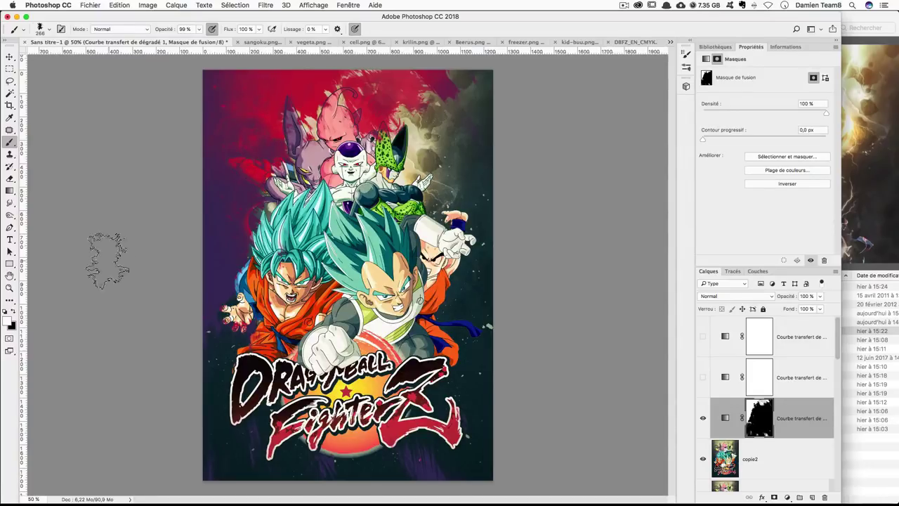
drag(330, 184, 309, 184)
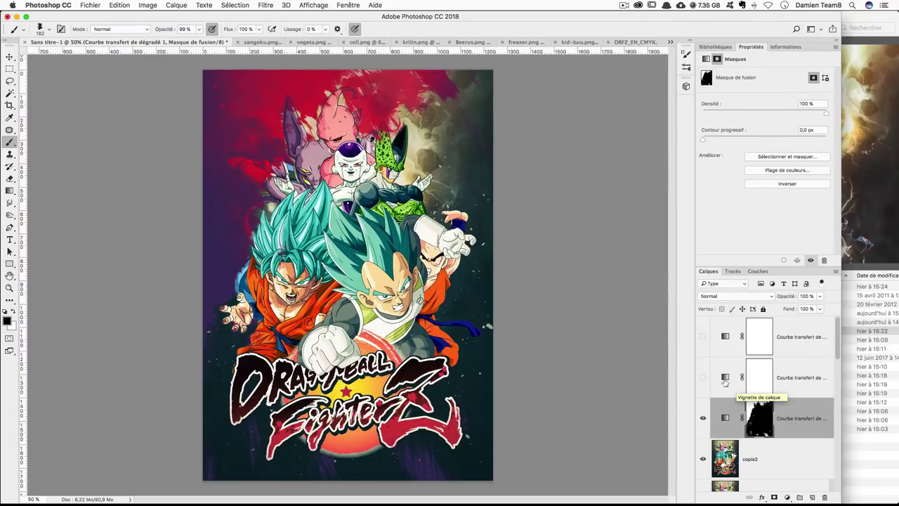
Show the blue gradient map and mask its tint off Goku and Vegeta with a ~1049 px brush
click(703, 377)
click(759, 377)
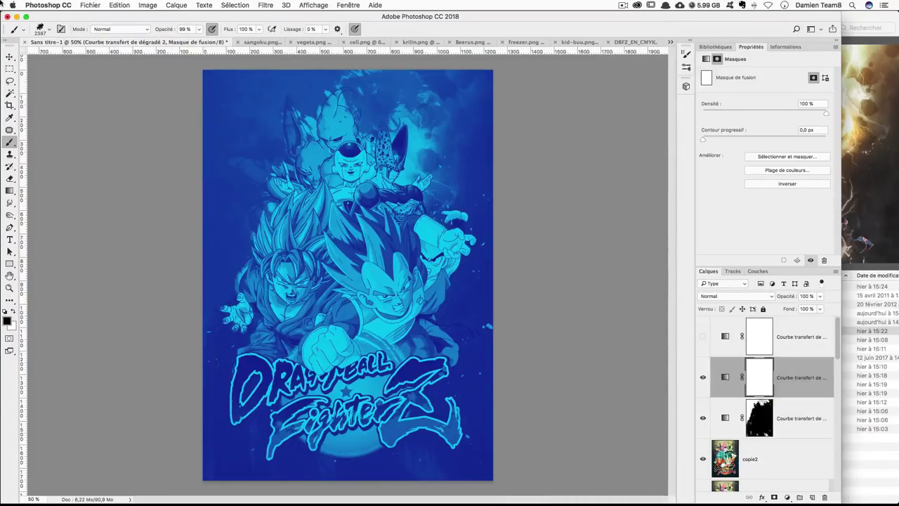
click(39, 29)
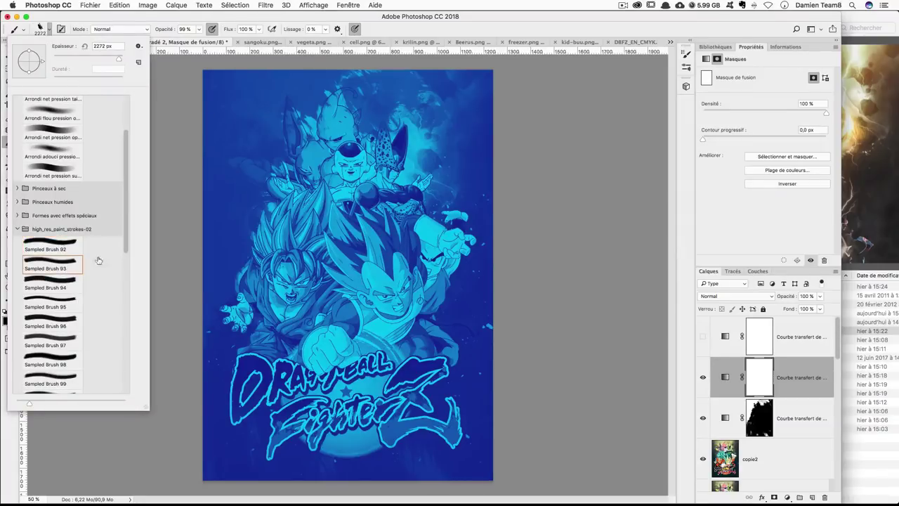
key(Escape)
drag(351, 267, 414, 258)
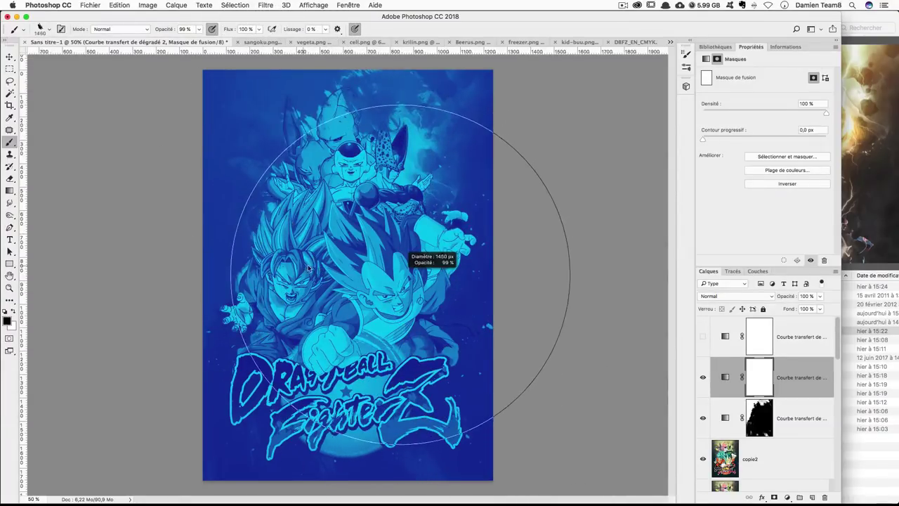
drag(309, 267, 266, 267)
drag(351, 183, 365, 365)
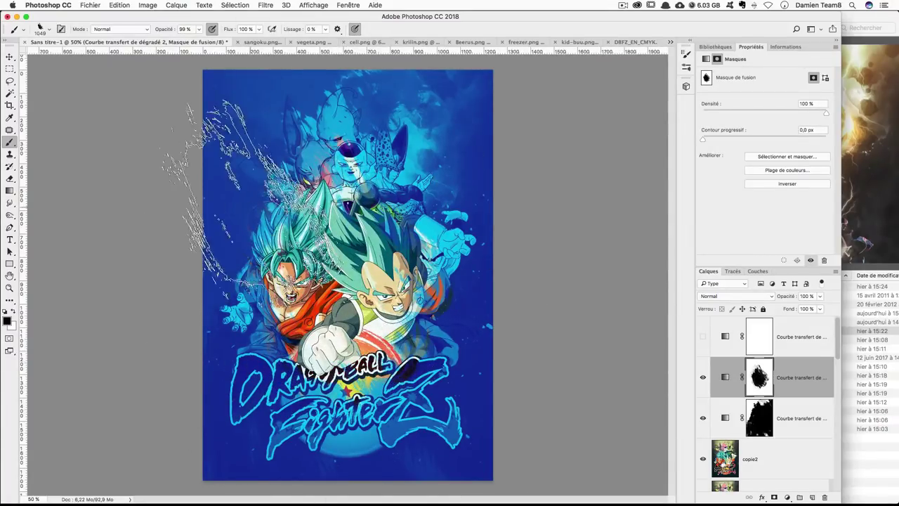
Mask the blue tint off more characters, Cell and the logo, switching to Sampled Brush 95
click(40, 30)
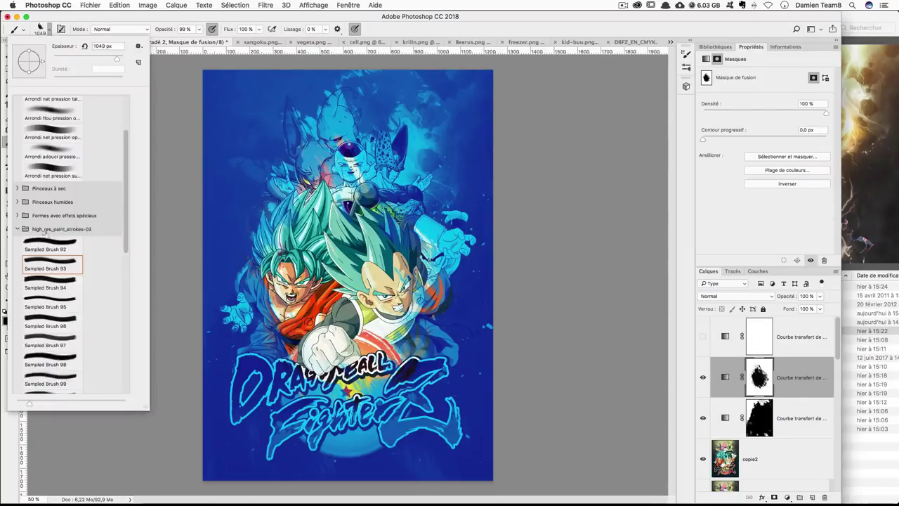
mouse_move(323, 242)
mouse_down()
mouse_move(234, 250)
mouse_move(436, 231)
mouse_up()
mouse_move(326, 344)
mouse_down()
mouse_move(380, 242)
mouse_move(355, 242)
mouse_up()
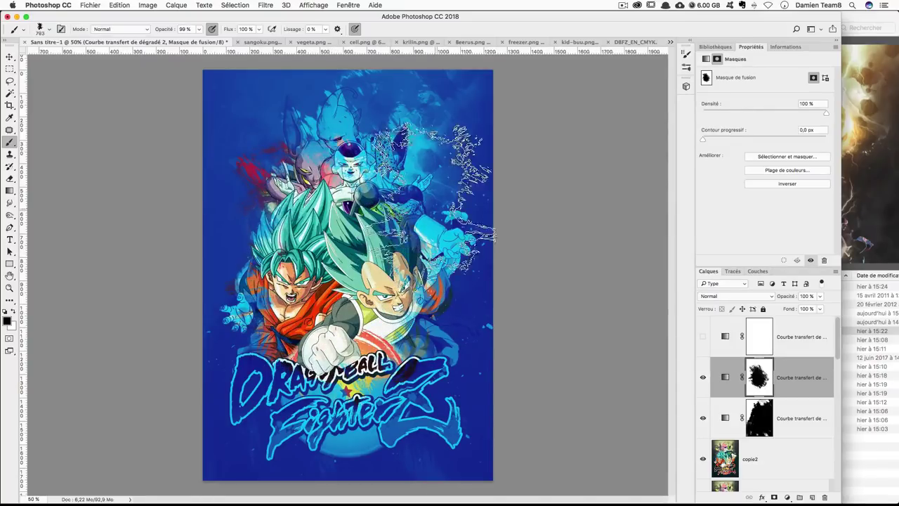
drag(435, 190, 351, 309)
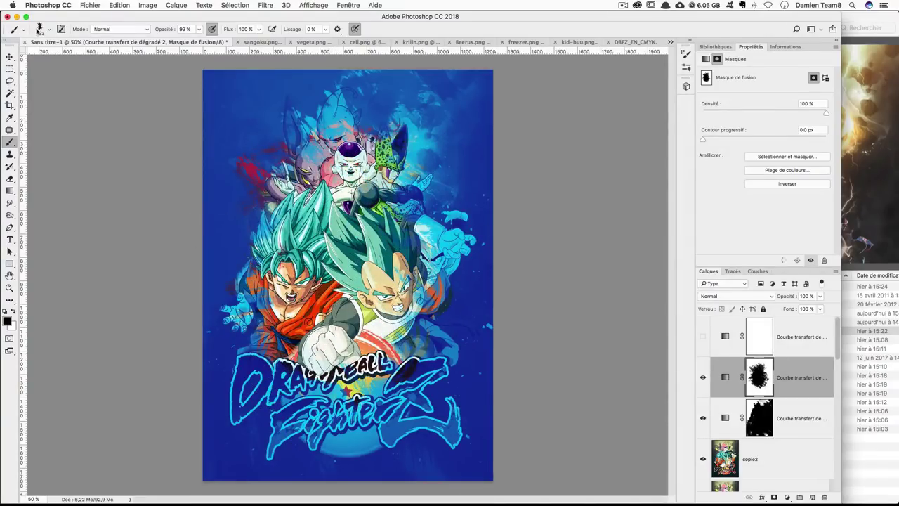
click(39, 30)
click(49, 302)
key(Return)
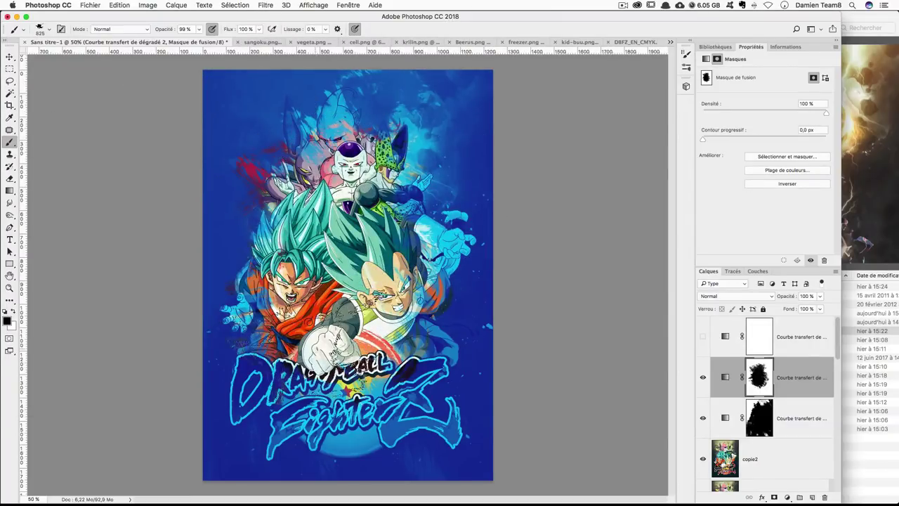
click(309, 393)
mouse_move(309, 396)
mouse_down()
mouse_move(225, 430)
mouse_move(421, 421)
mouse_up()
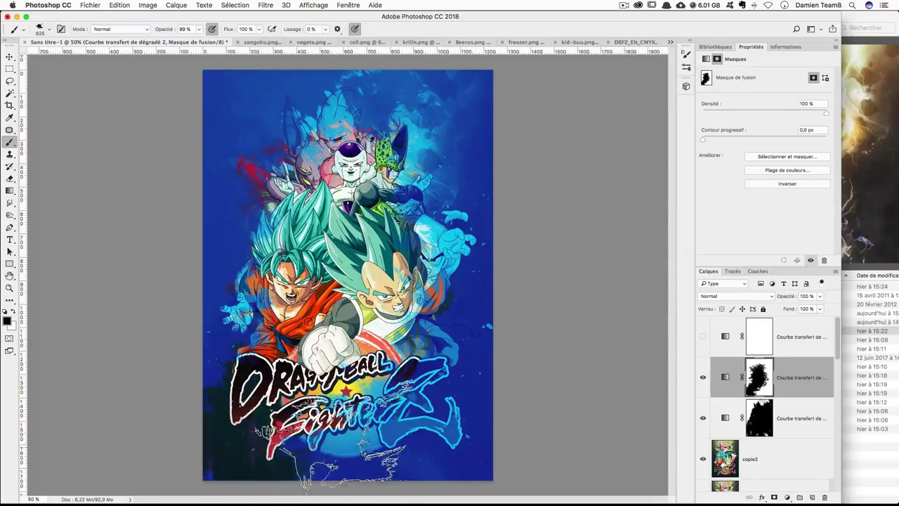
Clean up the logo, Buu and Frieza with Sampled Brush 96, then set opacity to 50%
click(38, 31)
click(56, 322)
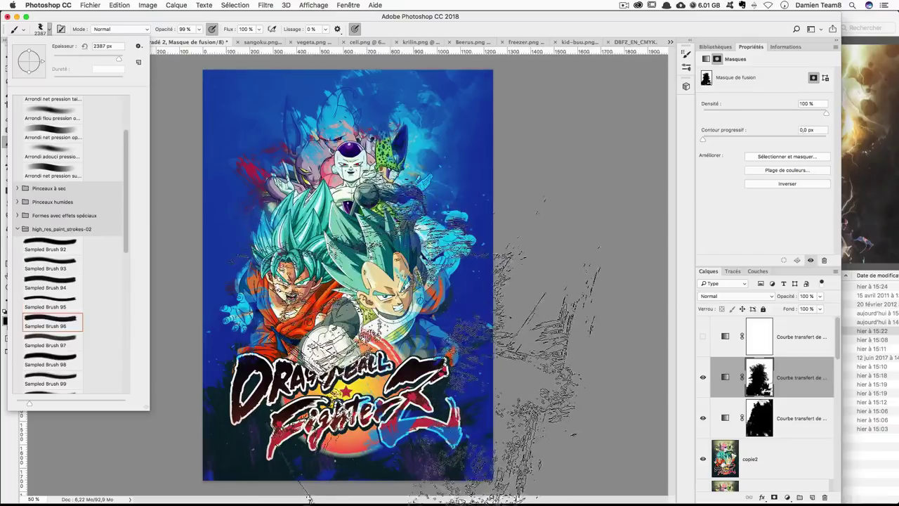
click(450, 351)
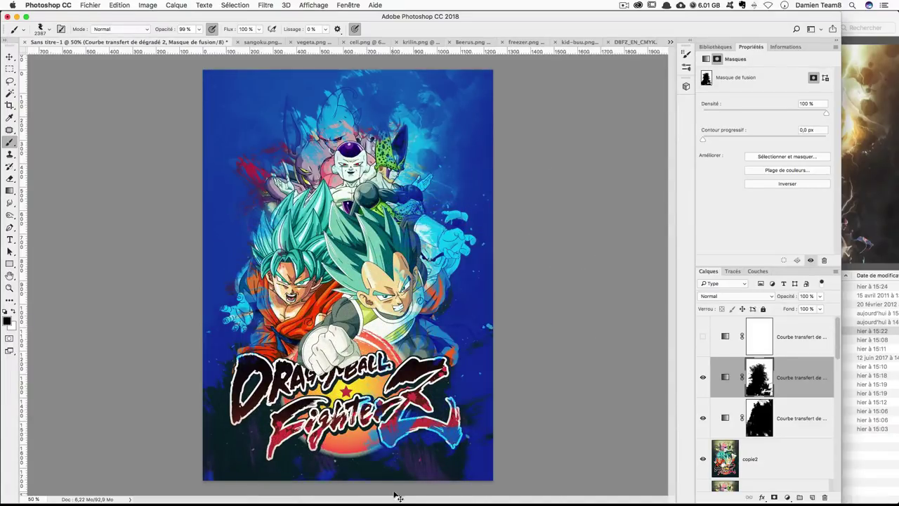
mouse_move(368, 414)
mouse_down()
mouse_move(286, 450)
mouse_move(449, 450)
mouse_move(407, 295)
mouse_up()
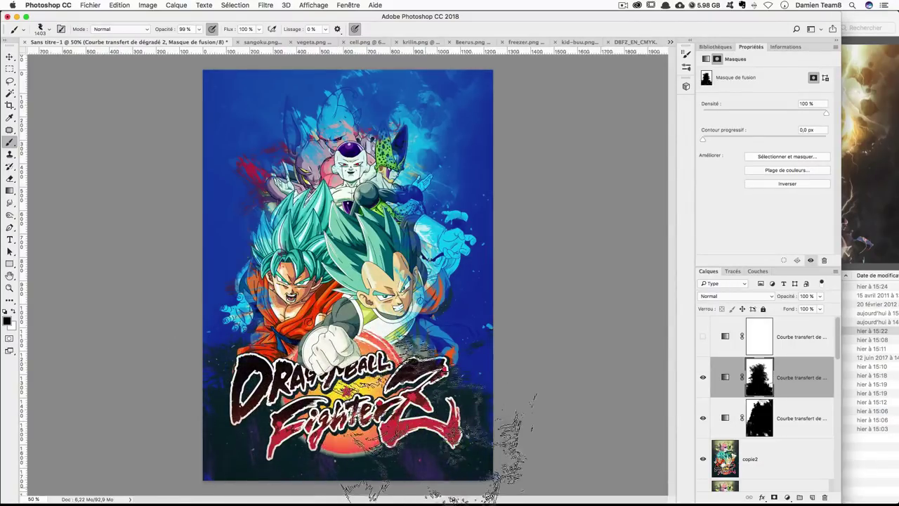
mouse_move(408, 295)
mouse_down()
mouse_move(312, 298)
mouse_move(326, 147)
mouse_up()
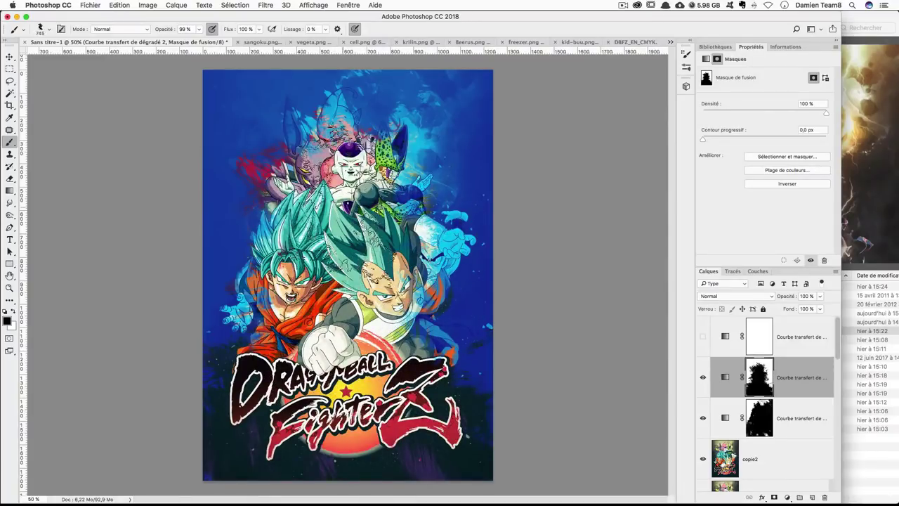
mouse_move(327, 148)
mouse_down()
mouse_move(393, 302)
mouse_move(316, 295)
mouse_move(415, 299)
mouse_move(425, 242)
mouse_up()
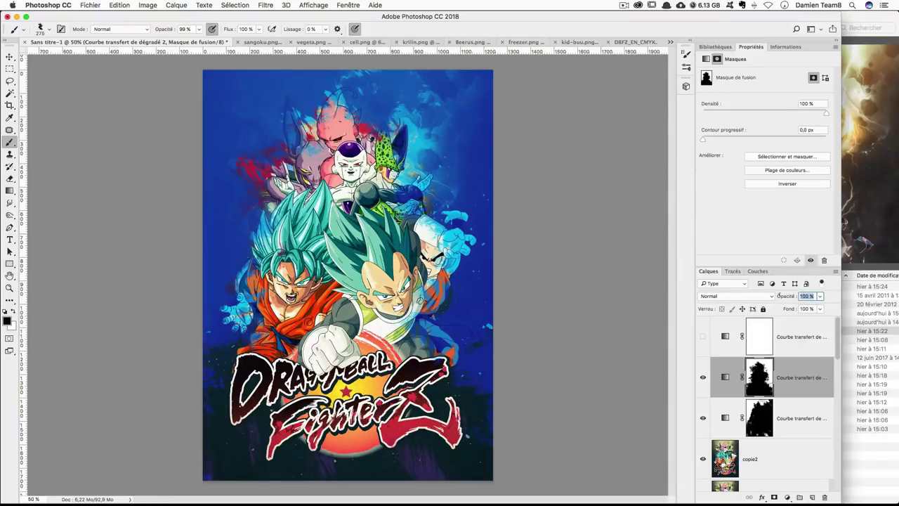
text(50)
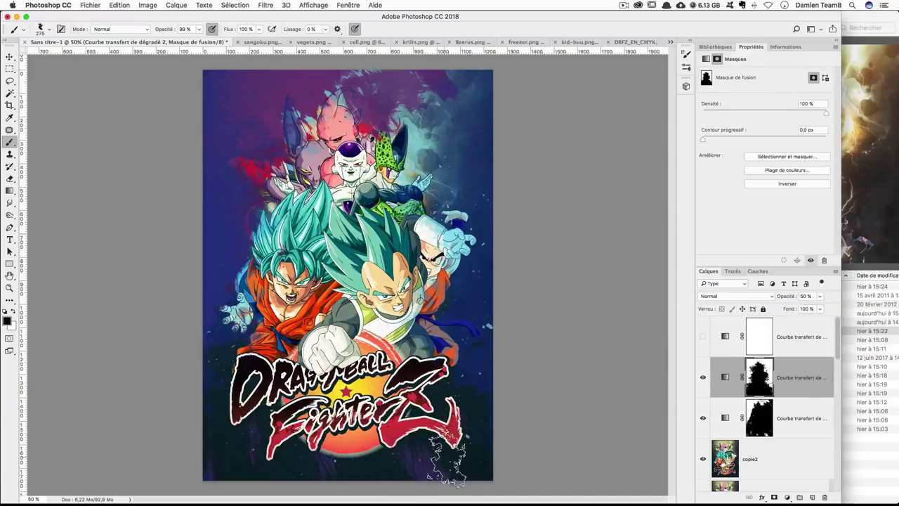
click(725, 377)
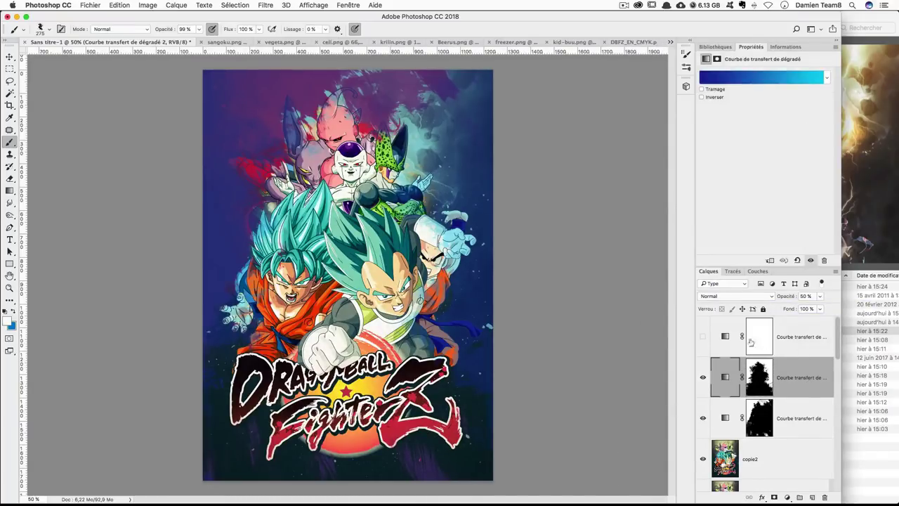
Show the teal gradient map and mask its tint off Goku and Vegeta using Sampled Brush 97
click(703, 337)
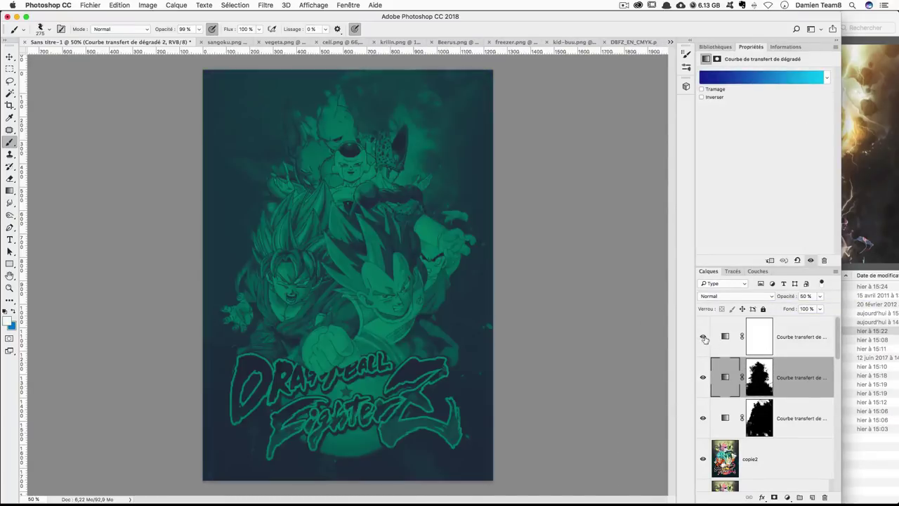
click(766, 342)
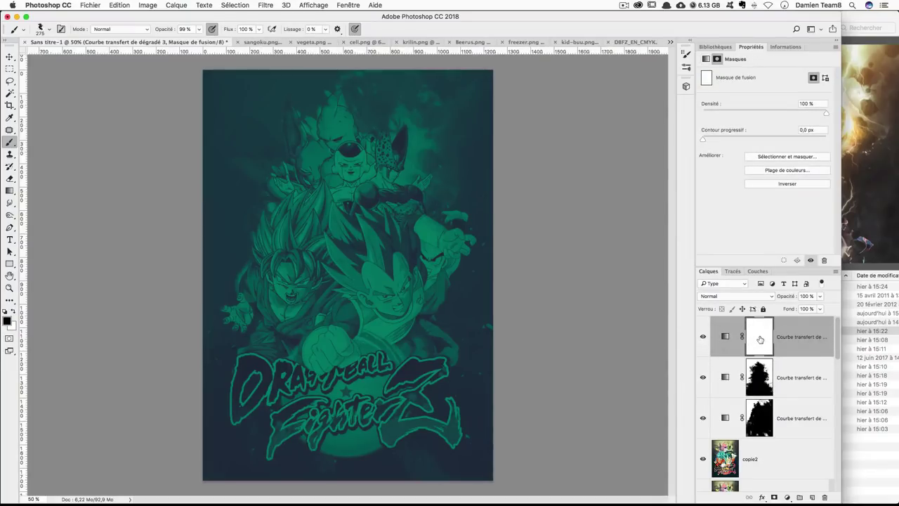
click(40, 29)
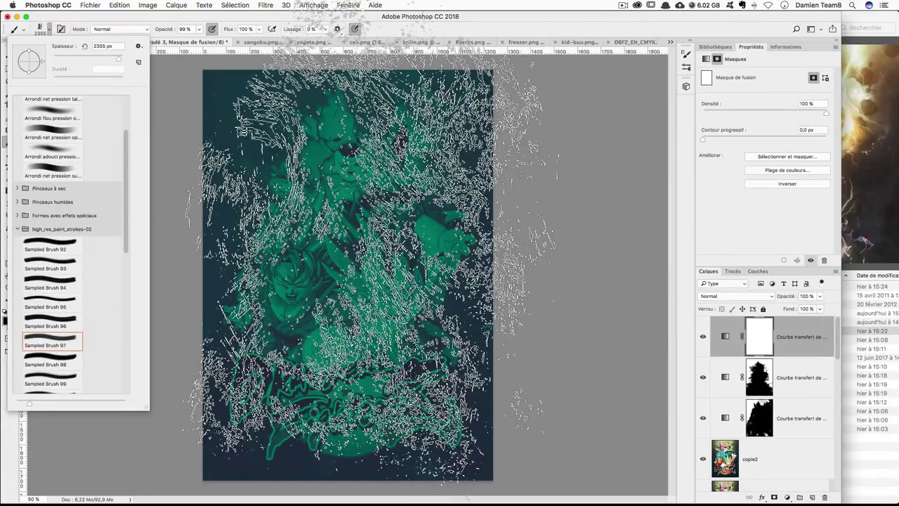
click(812, 341)
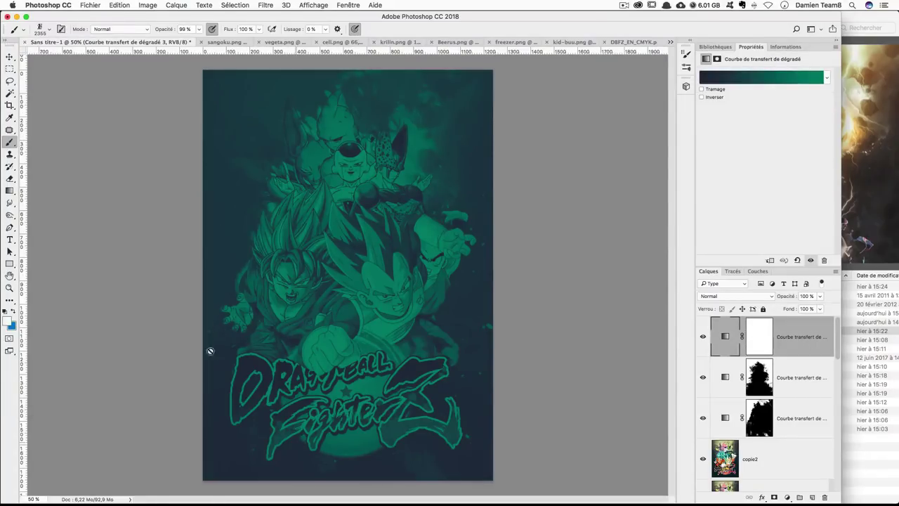
click(753, 344)
drag(346, 241, 232, 240)
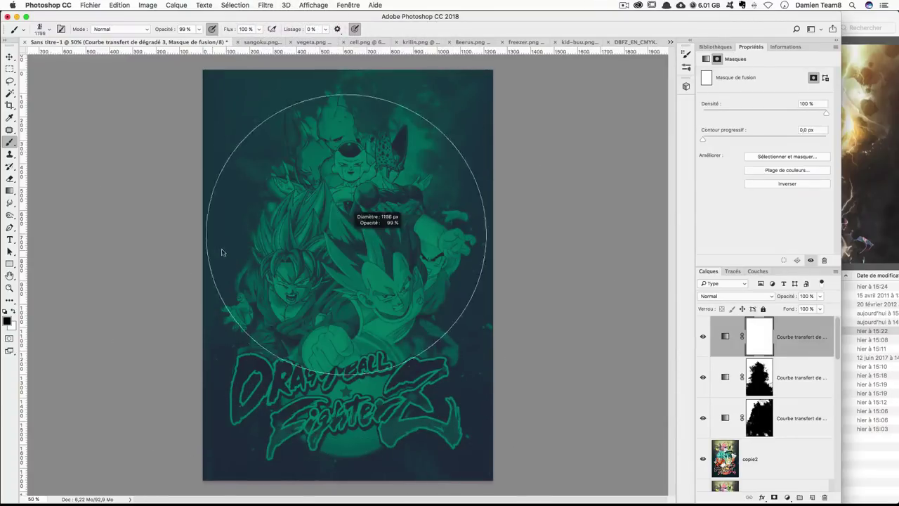
click(354, 291)
key(ctrl+z)
drag(354, 292, 365, 330)
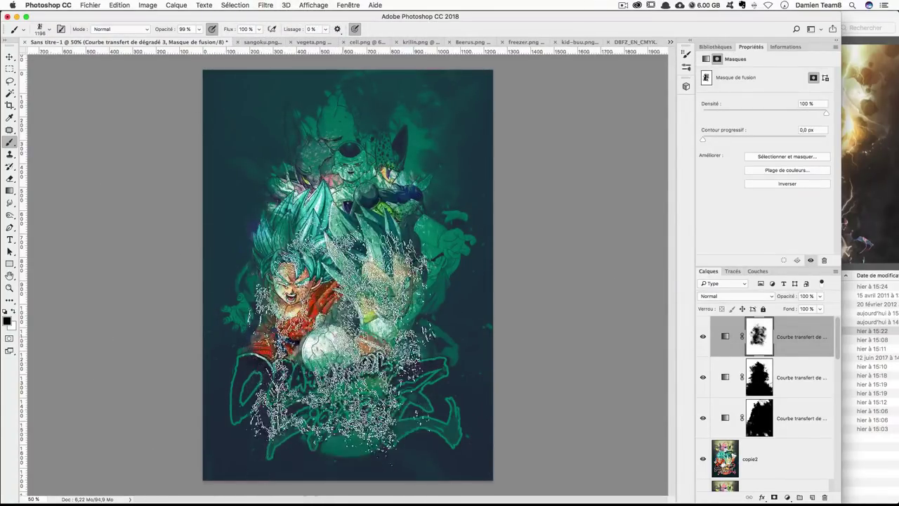
drag(351, 323, 338, 210)
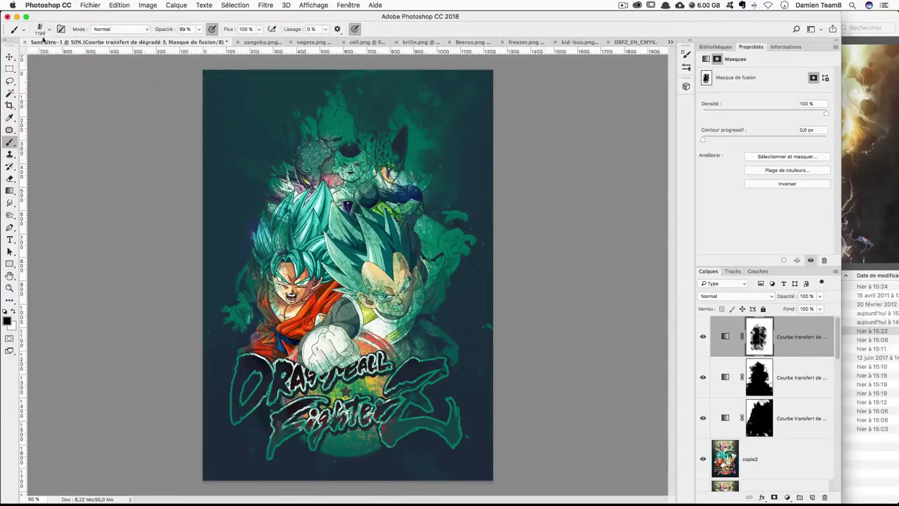
With a ~968 px brush, mask the tint off the logo and Z tail, touching up edges
click(40, 29)
mouse_move(390, 252)
mouse_down()
mouse_move(389, 165)
mouse_move(386, 285)
mouse_move(330, 379)
mouse_up()
mouse_move(333, 348)
mouse_down()
mouse_move(324, 349)
mouse_move(299, 439)
mouse_move(351, 330)
mouse_move(361, 344)
mouse_up()
mouse_move(231, 383)
mouse_down()
mouse_move(281, 422)
mouse_move(313, 393)
mouse_move(418, 386)
mouse_move(372, 429)
mouse_move(393, 372)
mouse_move(414, 365)
mouse_move(397, 365)
mouse_move(414, 400)
mouse_move(436, 407)
mouse_up()
mouse_move(491, 415)
ctrl+alt+mouse_down()
mouse_move(463, 415)
mouse_move(450, 430)
ctrl+alt+mouse_up()
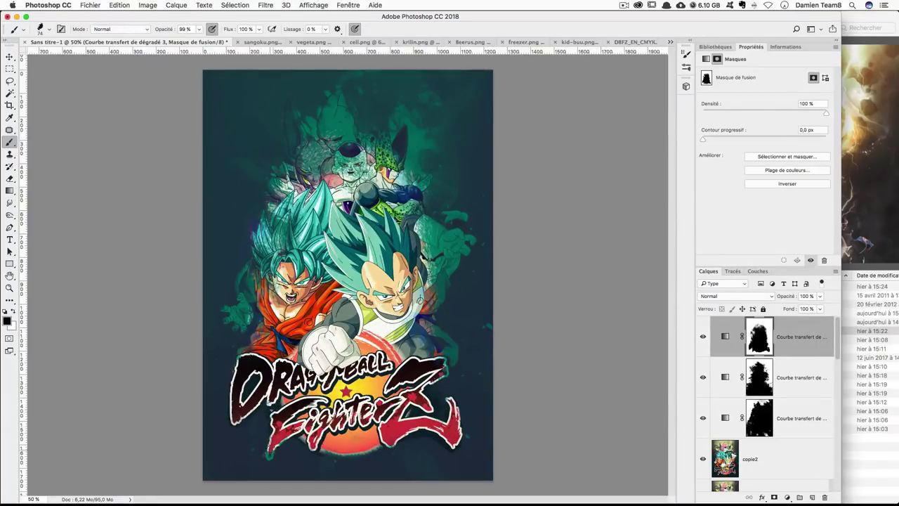
key(x)
key(x)
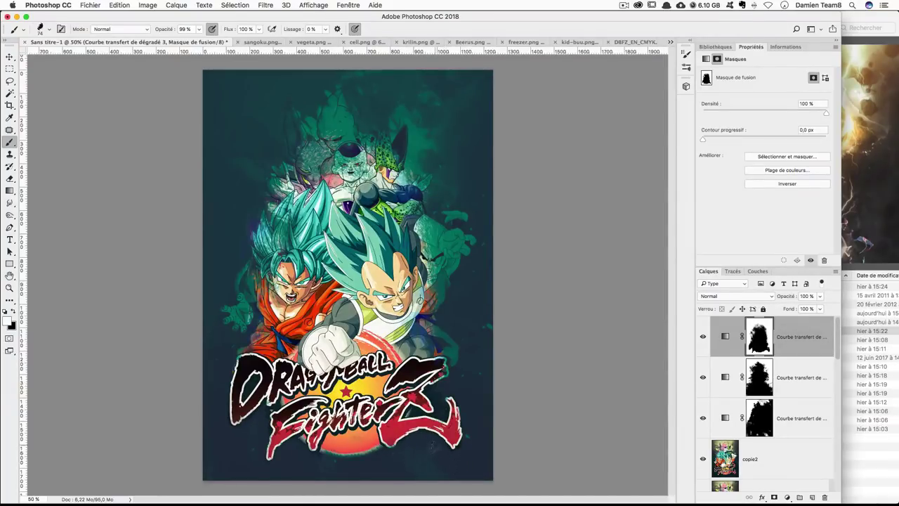
key(x)
key(x)
key(x)
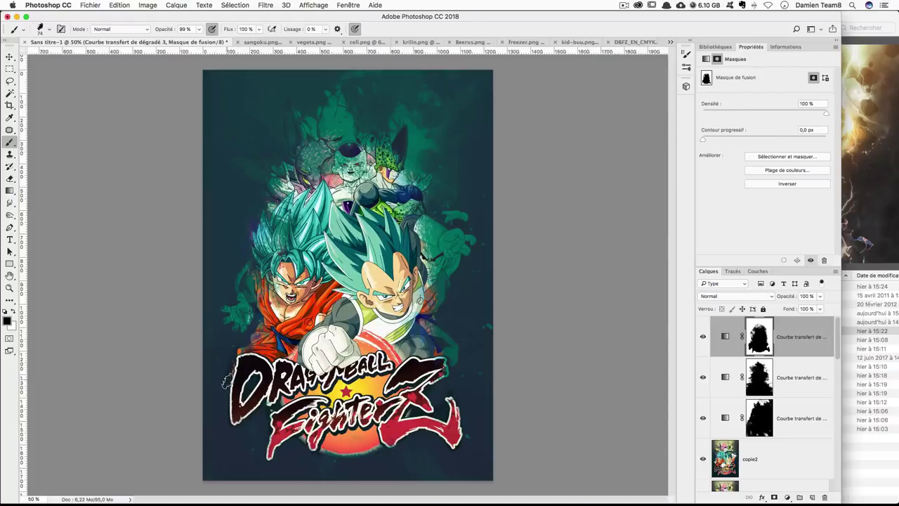
key(x)
key(x)
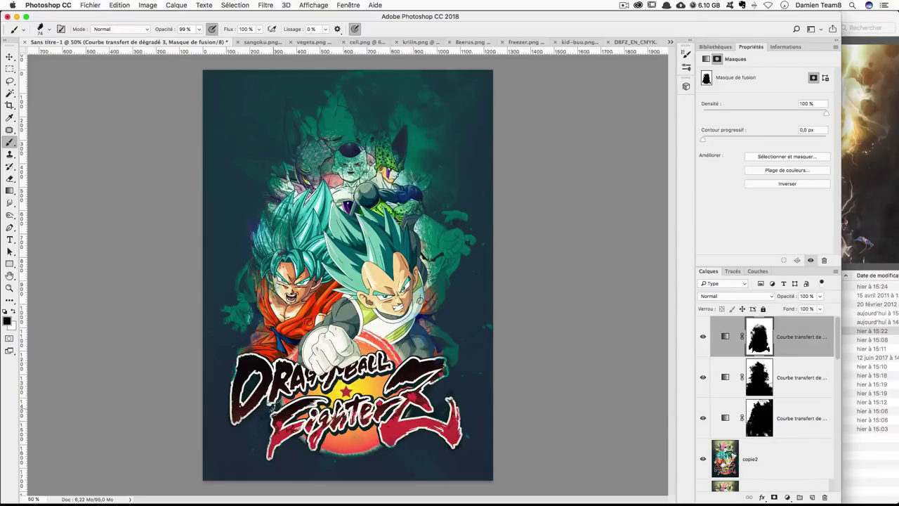
key(x)
key(x)
With a ~603 px brush, clear remaining tint from Goku's face, hair and Vegeta
click(40, 29)
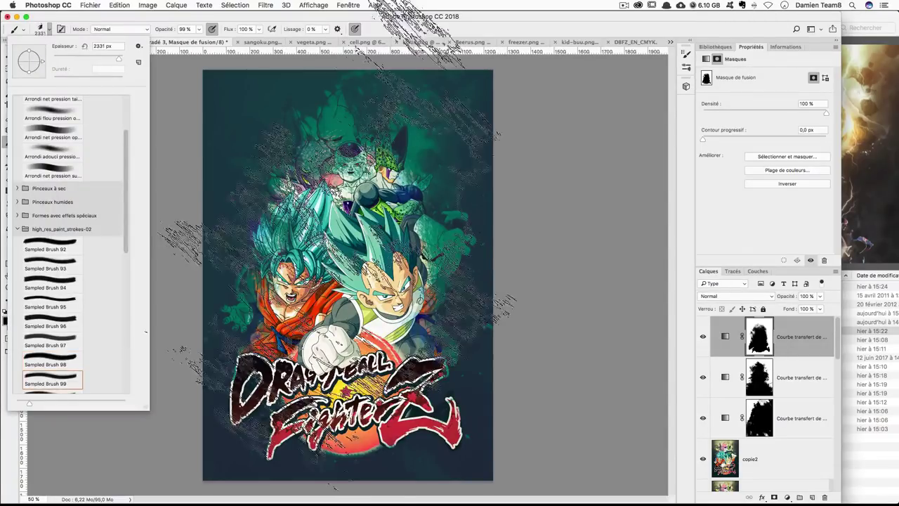
drag(334, 239, 177, 251)
mouse_move(302, 211)
mouse_down()
mouse_move(232, 211)
mouse_move(309, 281)
mouse_up()
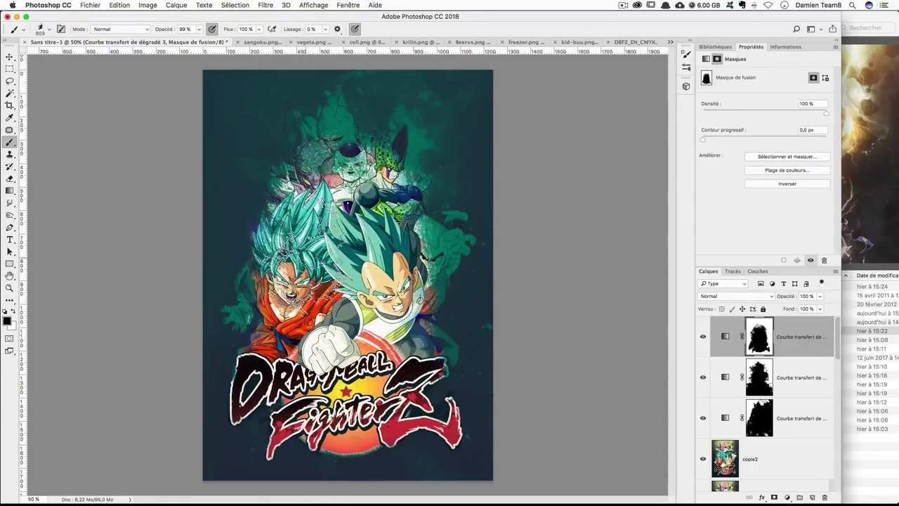
drag(295, 232, 281, 302)
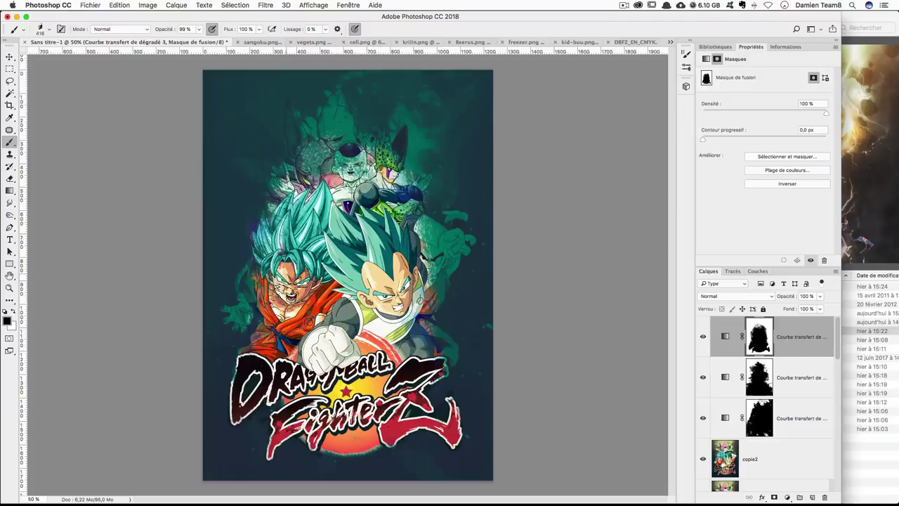
mouse_move(394, 274)
mouse_down()
mouse_move(414, 330)
mouse_move(422, 239)
mouse_move(393, 309)
mouse_move(436, 232)
mouse_move(394, 295)
mouse_move(428, 239)
mouse_move(400, 295)
mouse_move(420, 261)
mouse_move(401, 267)
mouse_move(422, 246)
mouse_move(455, 242)
mouse_move(424, 229)
mouse_move(464, 241)
mouse_move(439, 270)
mouse_up()
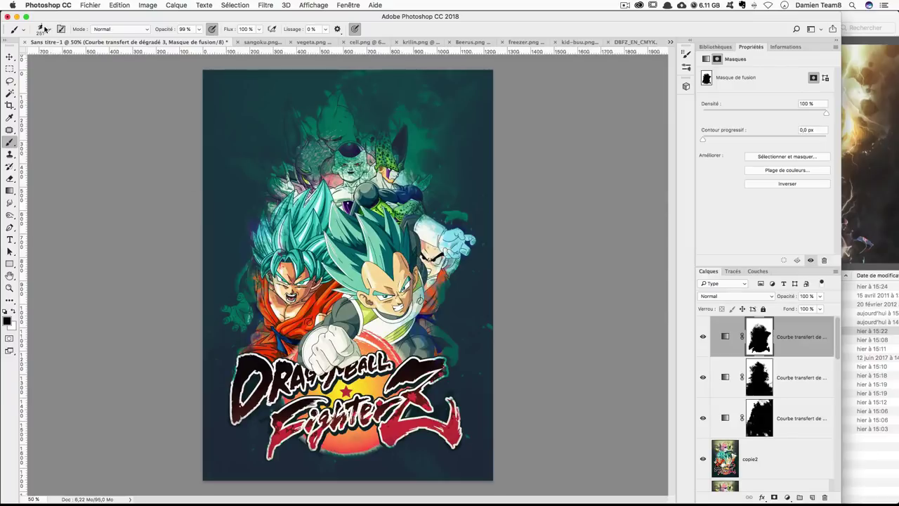
With a rough Sampled Brush preset, paint the top gradient map's mask over Frieza, Cell and Beerus
click(47, 29)
click(49, 362)
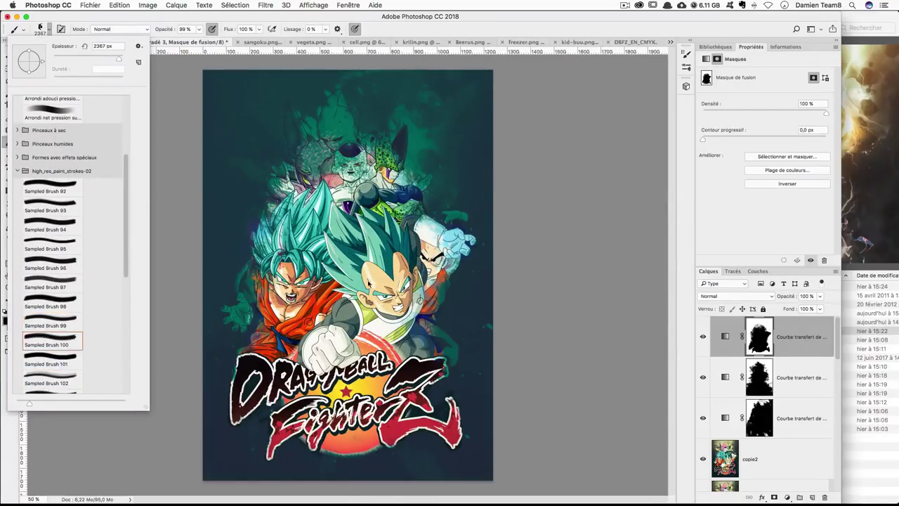
mouse_move(426, 245)
mouse_down()
mouse_move(331, 175)
mouse_move(309, 253)
mouse_up()
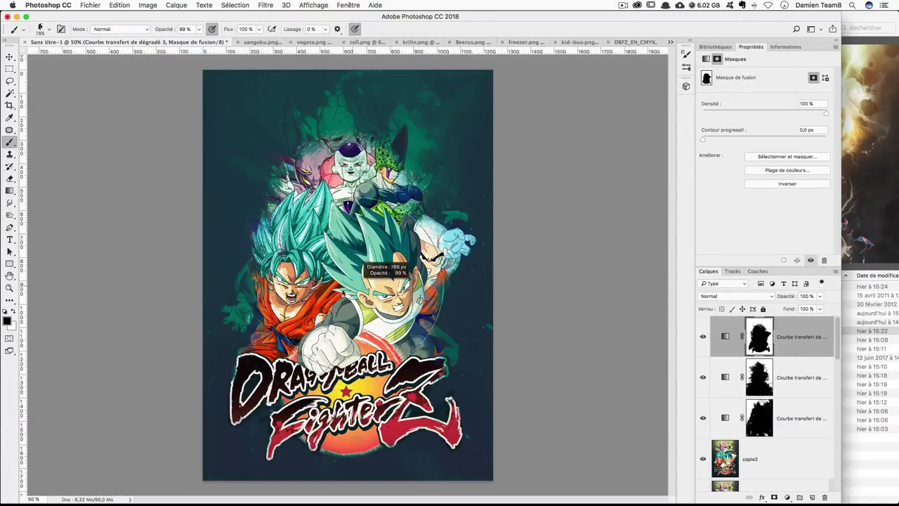
mouse_move(309, 252)
mouse_down()
mouse_move(334, 323)
mouse_move(351, 120)
mouse_move(334, 123)
mouse_move(341, 169)
mouse_up()
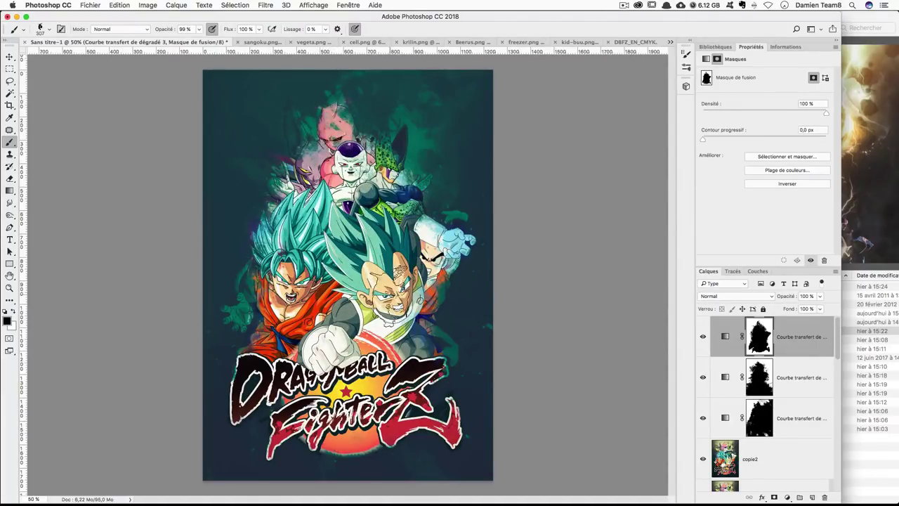
mouse_move(329, 211)
mouse_down()
mouse_move(358, 162)
mouse_move(294, 142)
mouse_up()
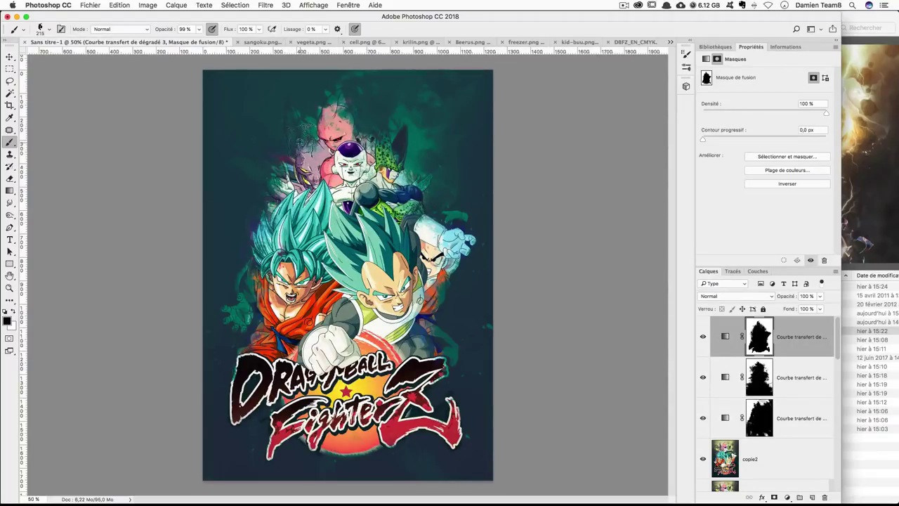
mouse_move(394, 142)
mouse_down()
mouse_move(382, 134)
mouse_move(385, 165)
mouse_move(371, 148)
mouse_move(340, 175)
mouse_move(331, 146)
mouse_move(369, 177)
mouse_move(364, 187)
mouse_up()
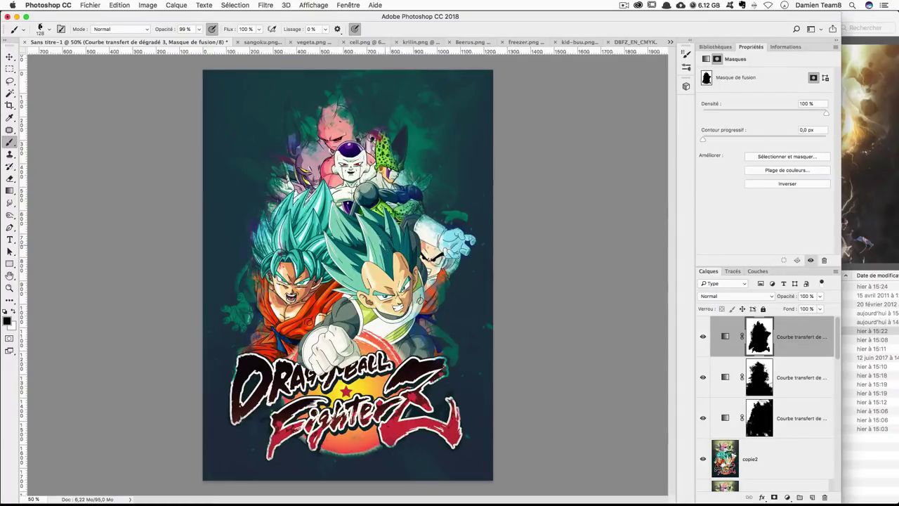
mouse_move(271, 275)
mouse_down()
mouse_move(274, 306)
mouse_move(290, 315)
mouse_up()
Switch to another sampled brush at 85 px and reveal Beerus, undoing one stray stroke
key([)
click(40, 30)
click(66, 354)
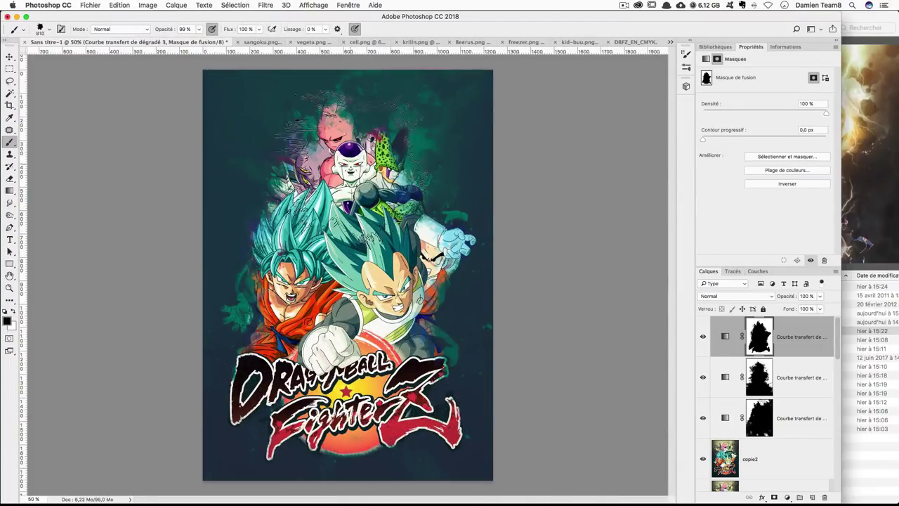
drag(362, 207, 337, 207)
click(293, 126)
drag(291, 105, 300, 160)
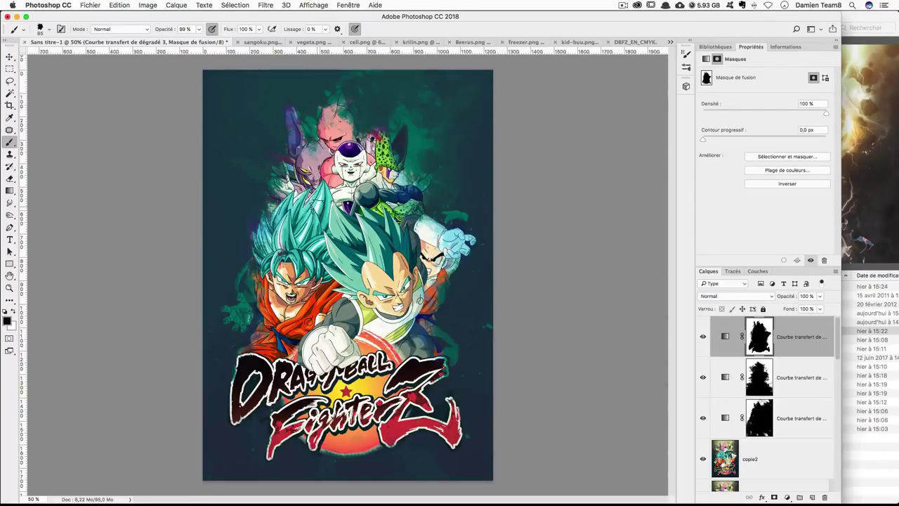
key(ctrl+z)
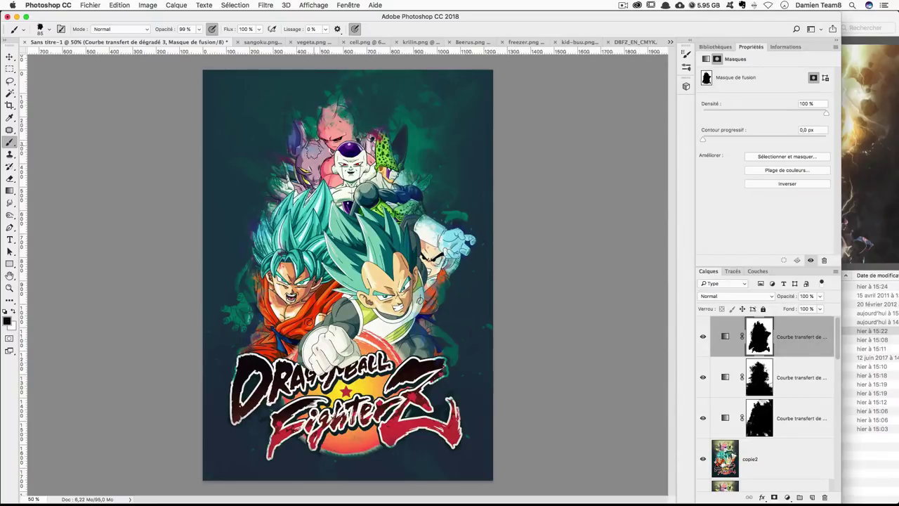
mouse_move(279, 182)
mouse_down()
mouse_move(309, 184)
mouse_move(265, 176)
mouse_up()
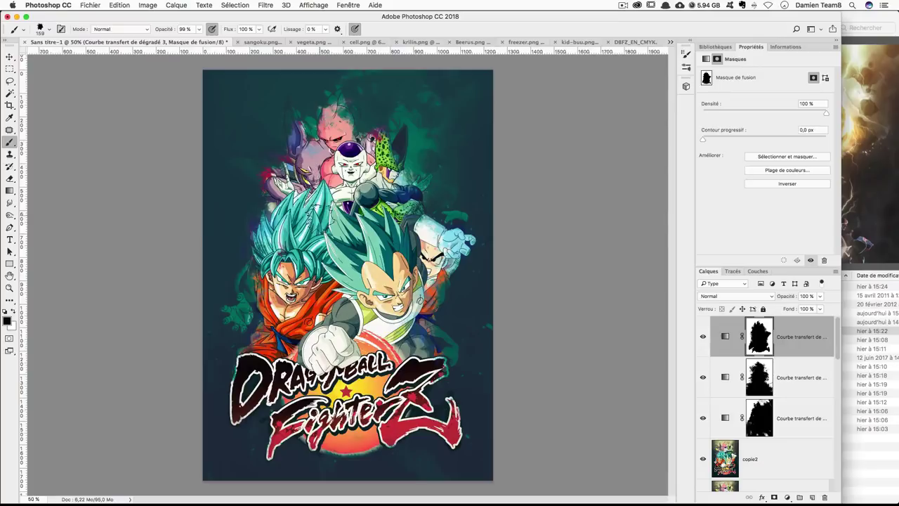
Paint with black to reveal Buu's head fully, then zoom in on the poster
key(w)
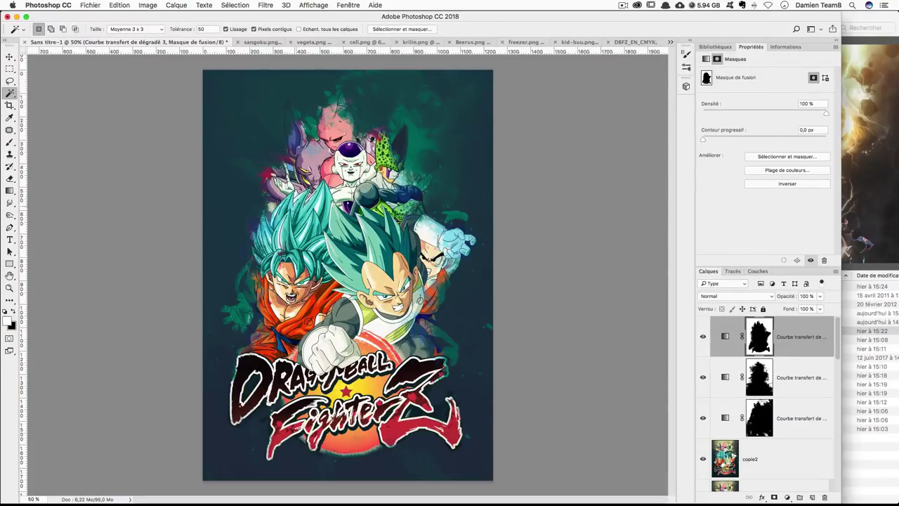
key(b)
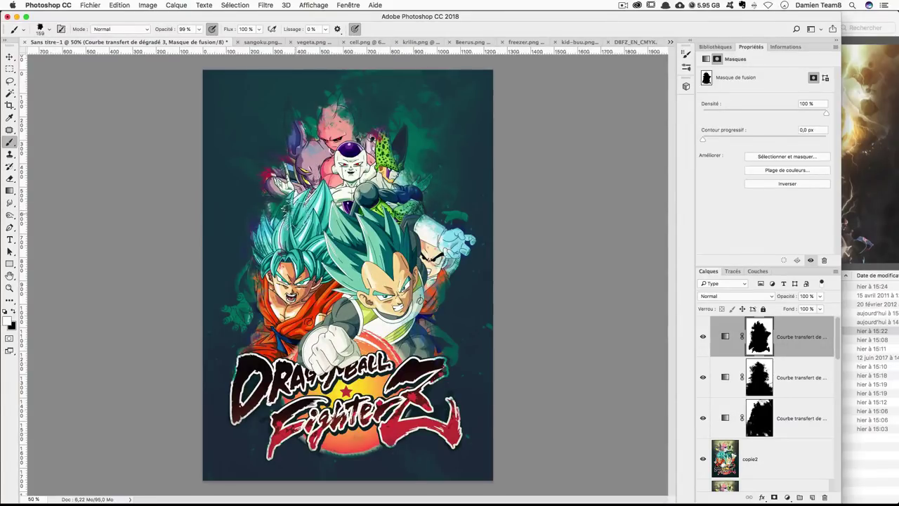
key(x)
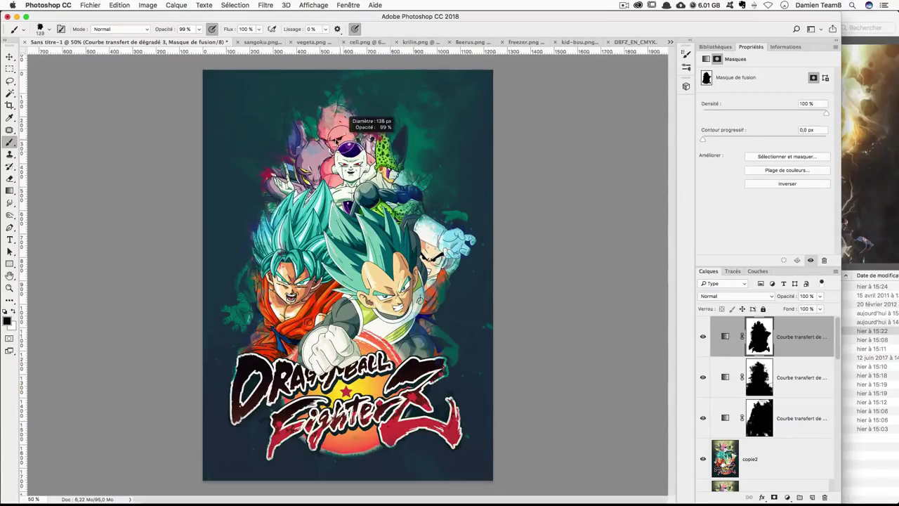
mouse_move(340, 130)
mouse_down()
mouse_move(335, 100)
mouse_move(342, 101)
mouse_up()
key(x)
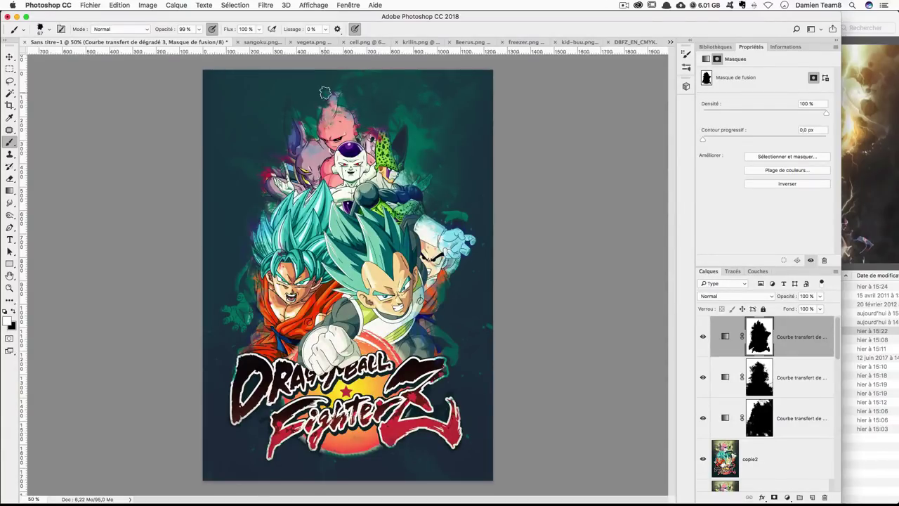
key(x)
key(super+plus)
key(super+minus)
key(super+minus)
key(super+plus)
key(super+plus)
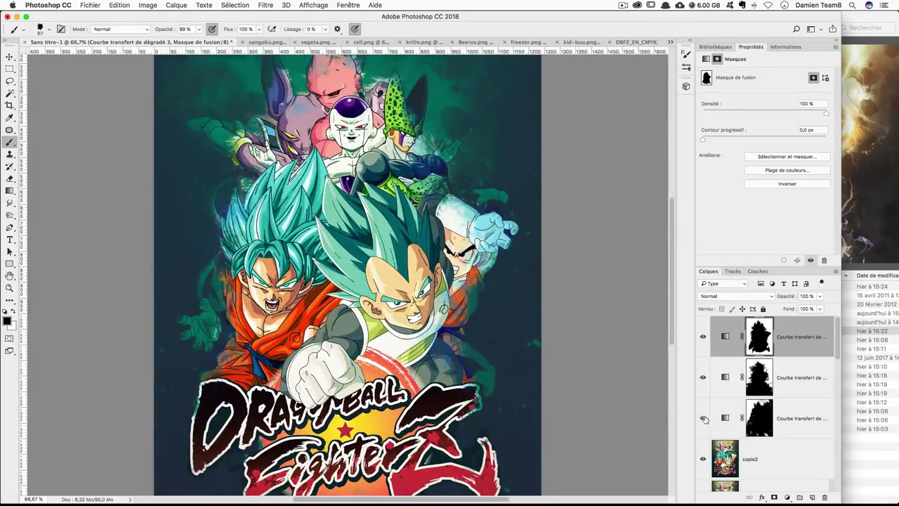
Brighten Goku's face by painting the lowest gradient-map layer's mask
click(771, 421)
drag(256, 238, 256, 279)
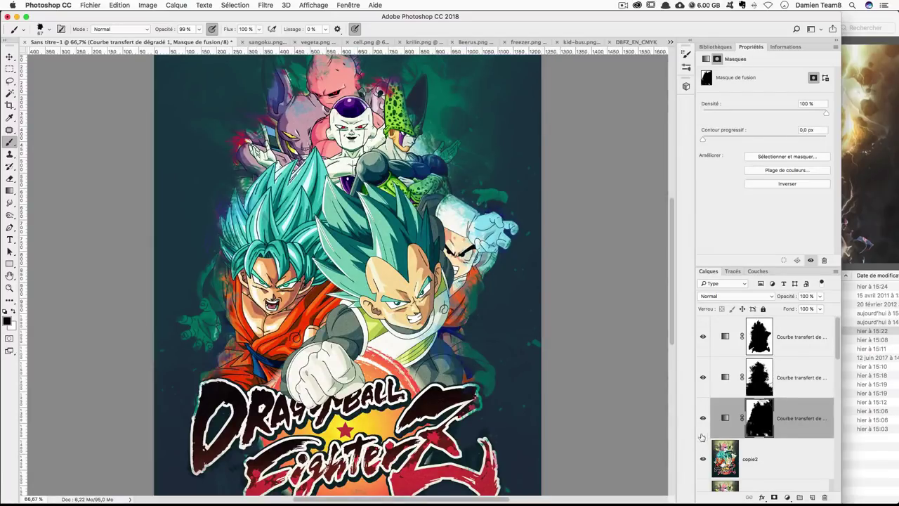
scroll(457, 351, up, 1)
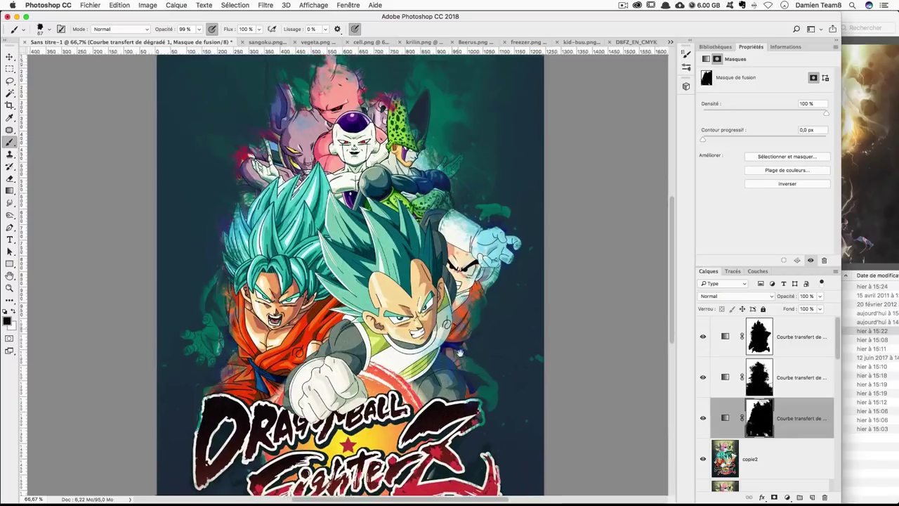
scroll(458, 352, up, 2)
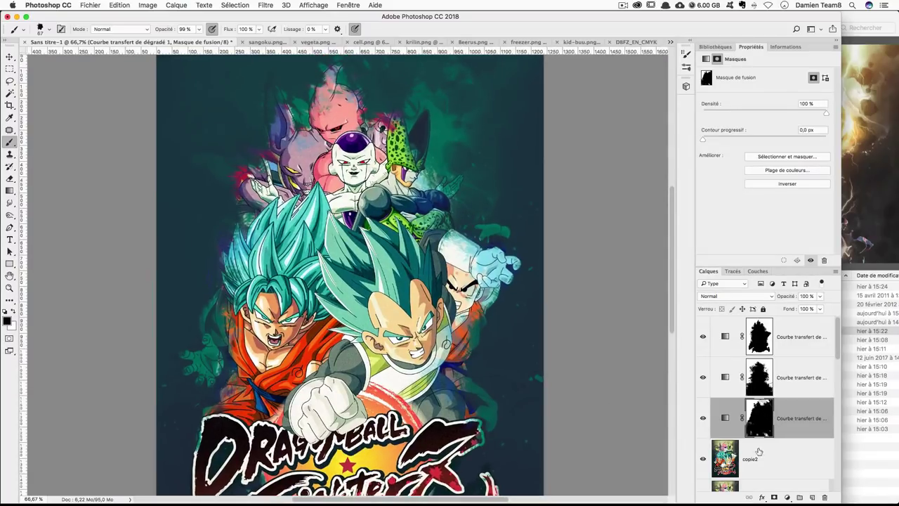
Toggle the lowest and middle gradient maps to compare, then target the middle layer's mask
click(702, 418)
click(702, 418)
click(702, 378)
click(702, 377)
click(702, 377)
click(703, 377)
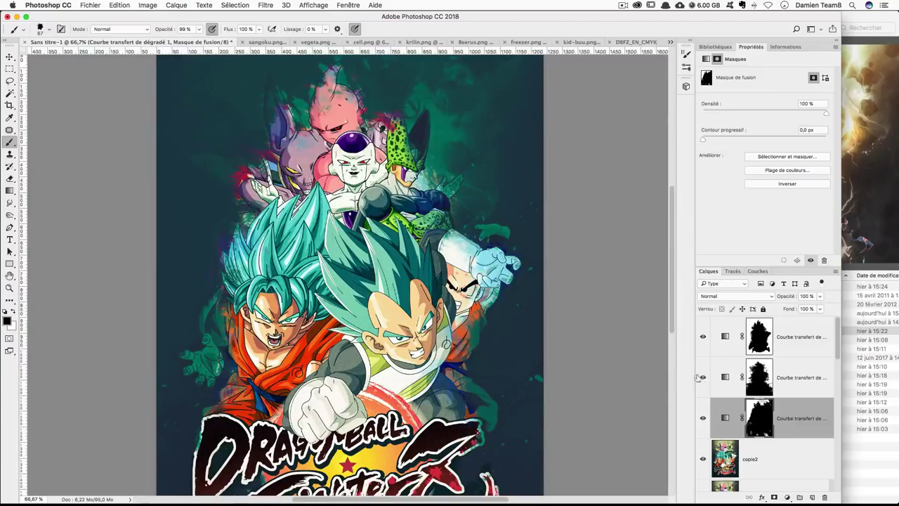
scroll(551, 321, up, 2)
click(703, 377)
click(702, 377)
click(763, 383)
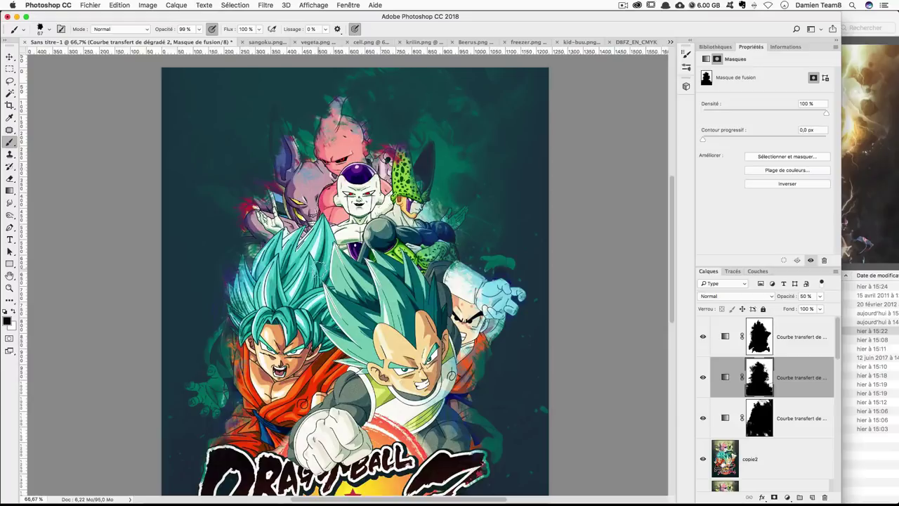
Paint white over Krillin with an 83 px brush on the middle gradient map's mask
key(x)
drag(234, 323, 240, 322)
mouse_move(448, 230)
mouse_down()
mouse_move(456, 280)
mouse_move(500, 296)
mouse_up()
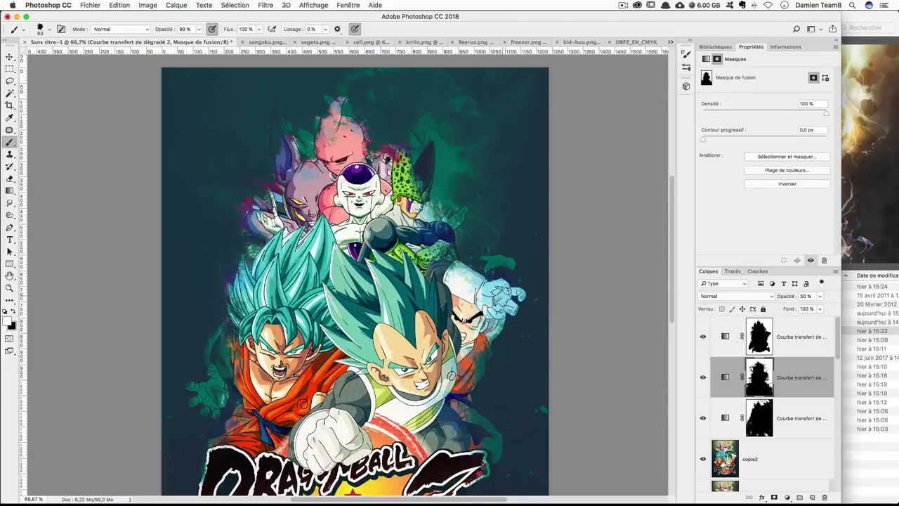
click(704, 379)
click(704, 379)
click(758, 377)
Repaint in black over Krillin, Cell's arm, Buu and Beerus on the middle mask
key(x)
mouse_move(463, 284)
mouse_down()
mouse_move(503, 299)
mouse_move(484, 319)
mouse_move(496, 294)
mouse_up()
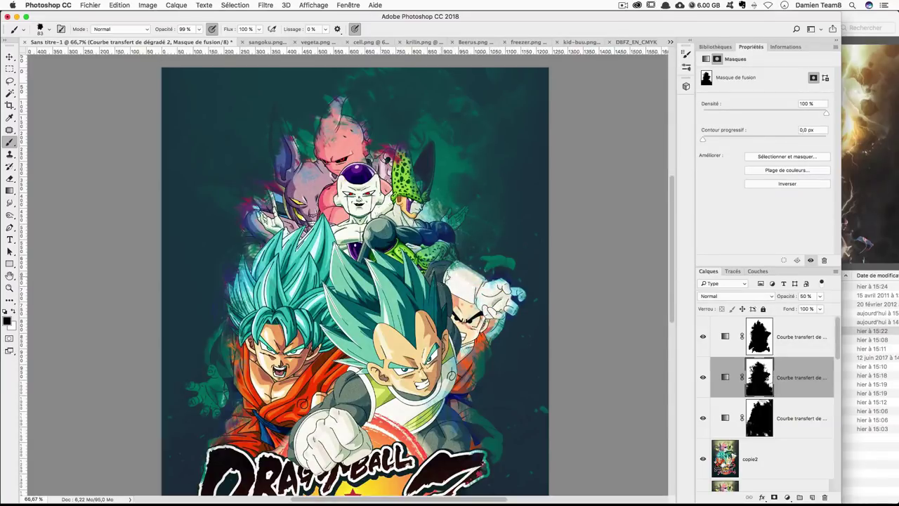
mouse_move(447, 225)
mouse_down()
mouse_move(402, 236)
mouse_move(443, 231)
mouse_move(441, 240)
mouse_move(427, 236)
mouse_up()
mouse_move(368, 198)
mouse_down()
mouse_move(309, 184)
mouse_move(312, 231)
mouse_move(318, 184)
mouse_up()
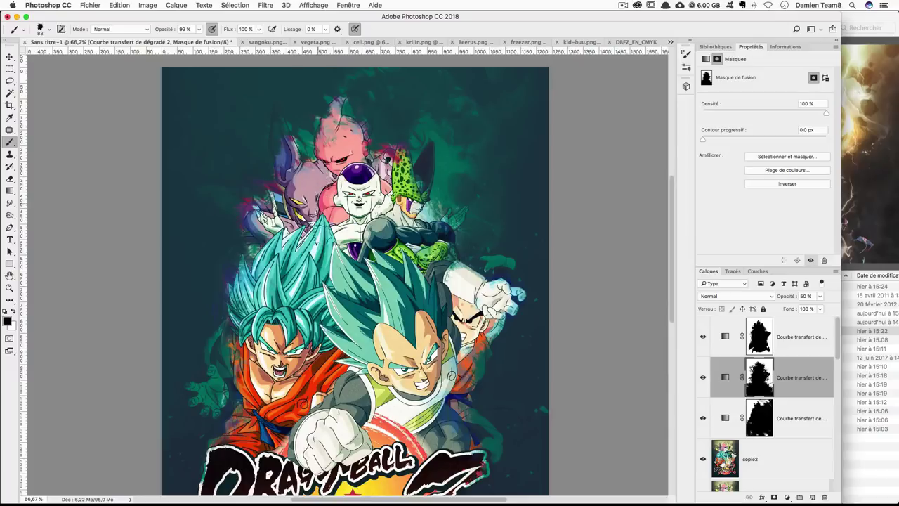
scroll(343, 357, down, 2)
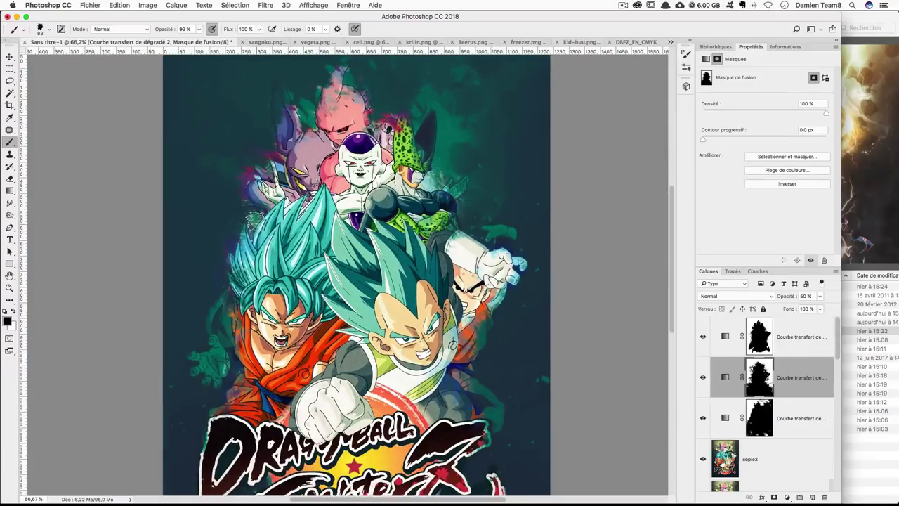
key(x)
key(x)
scroll(328, 287, down, 4)
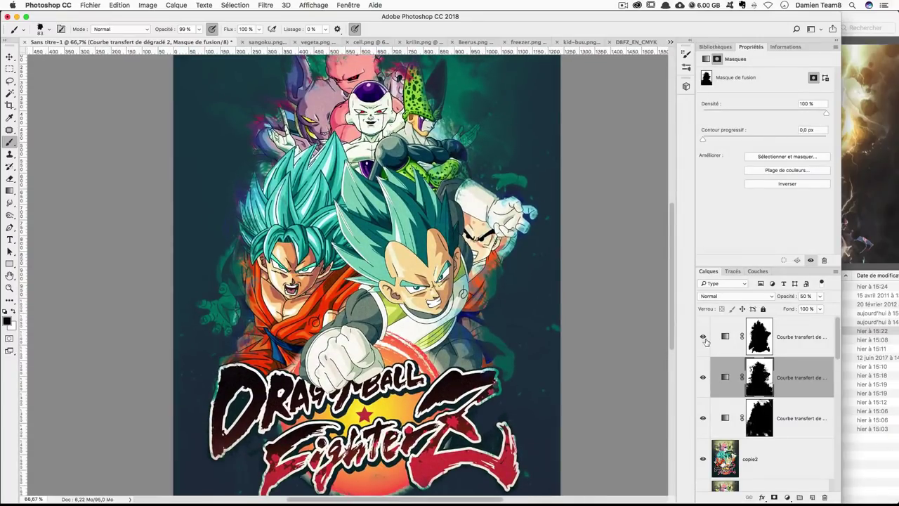
Smooth the speckles left of Goku's hair on the top mask with a larger sampled brush
click(735, 344)
click(749, 335)
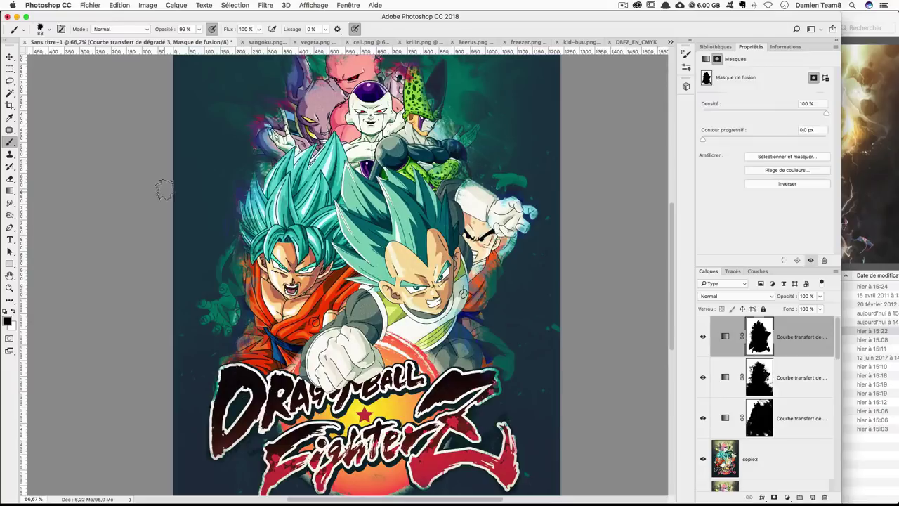
click(45, 29)
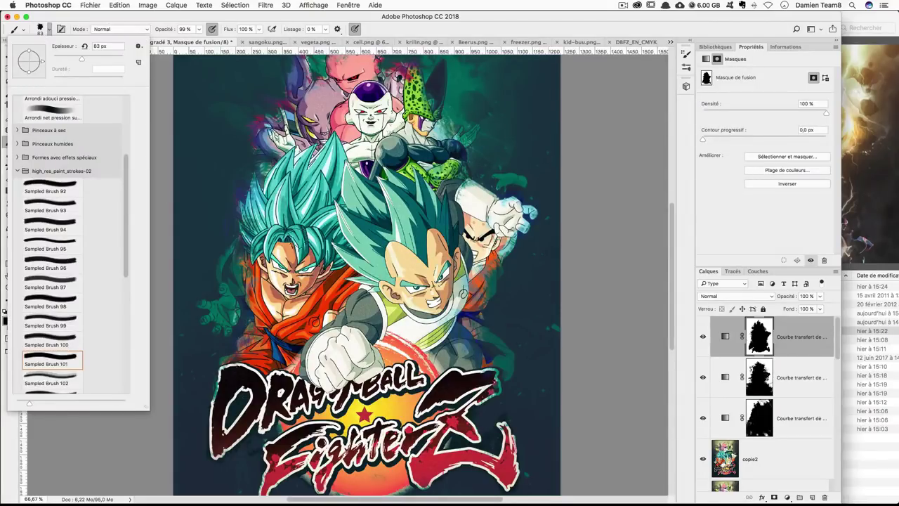
click(291, 226)
drag(242, 200, 259, 158)
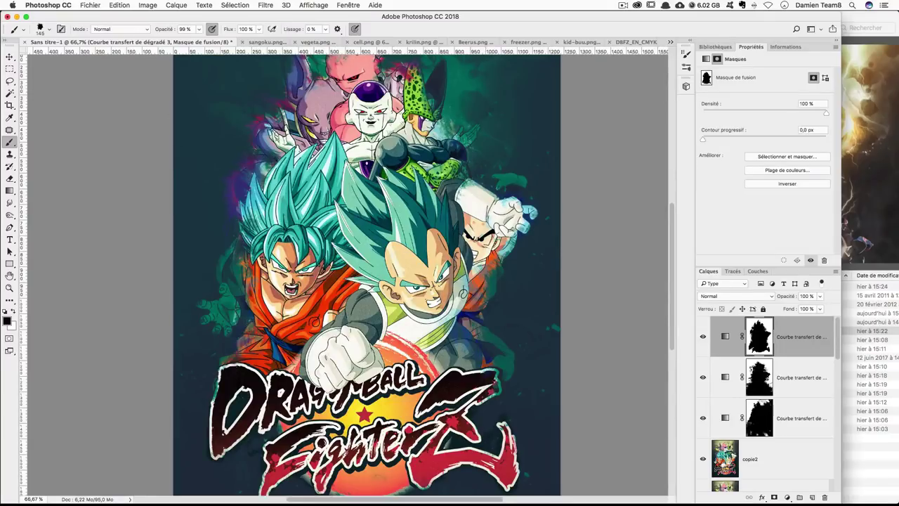
Paint out the white scribbles beside Goku's hair on the lowest mask, then zoom out fully
click(759, 417)
drag(239, 193, 263, 211)
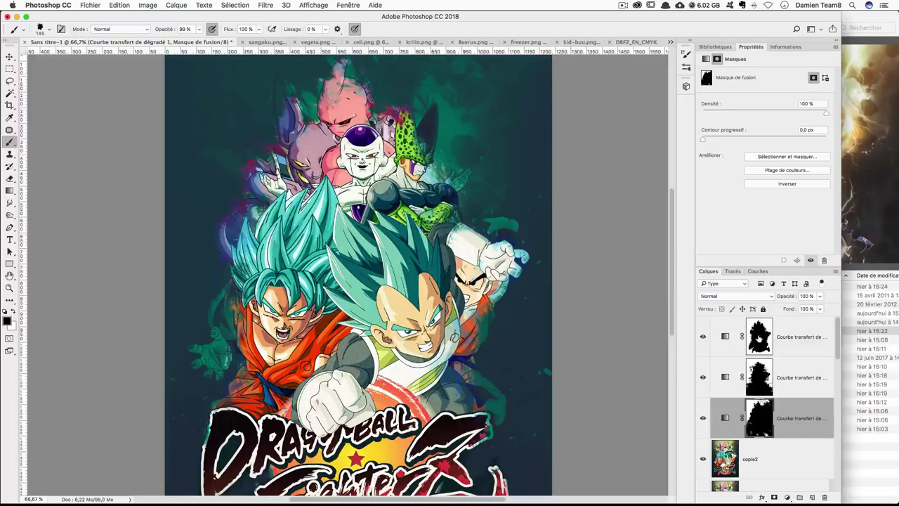
click(759, 336)
key(x)
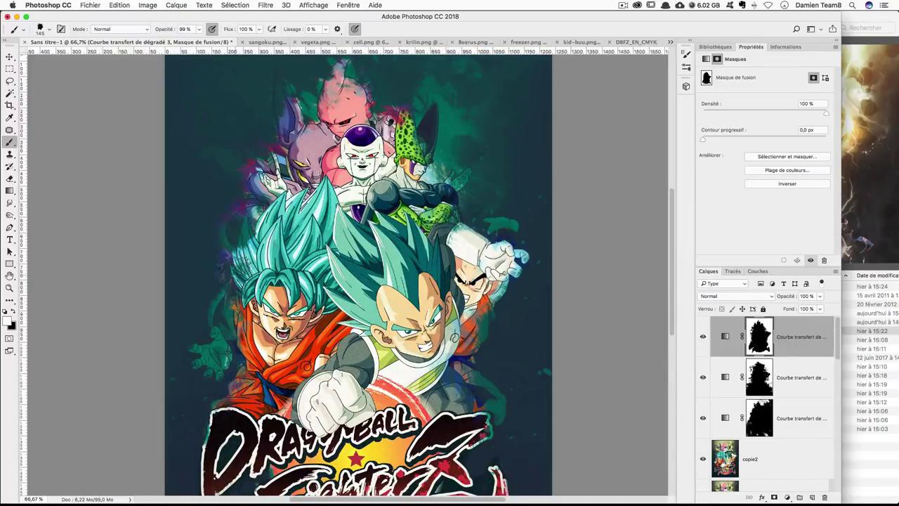
key(x)
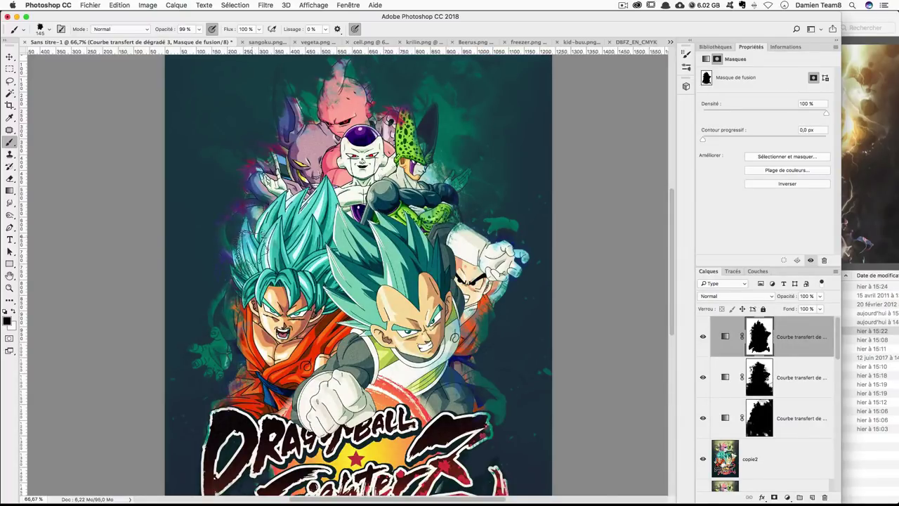
scroll(302, 341, down, 2)
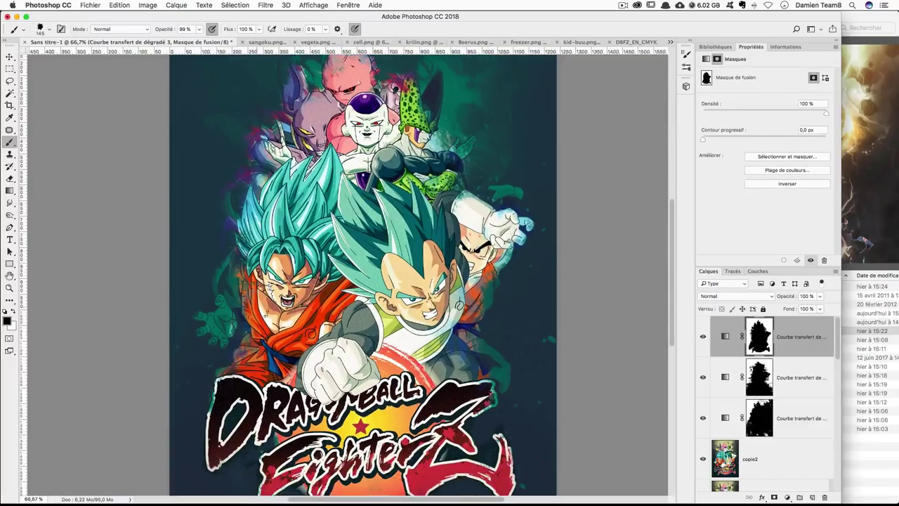
scroll(288, 274, up, 2)
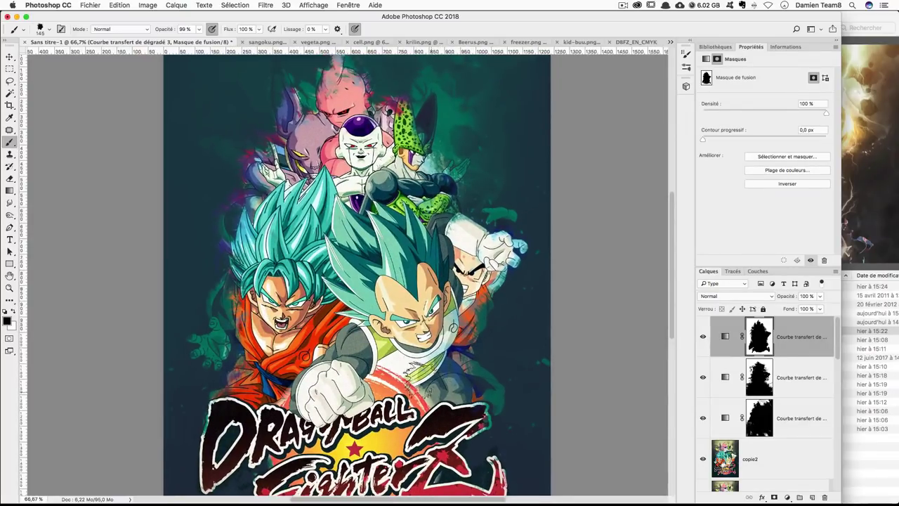
scroll(407, 266, up, 2)
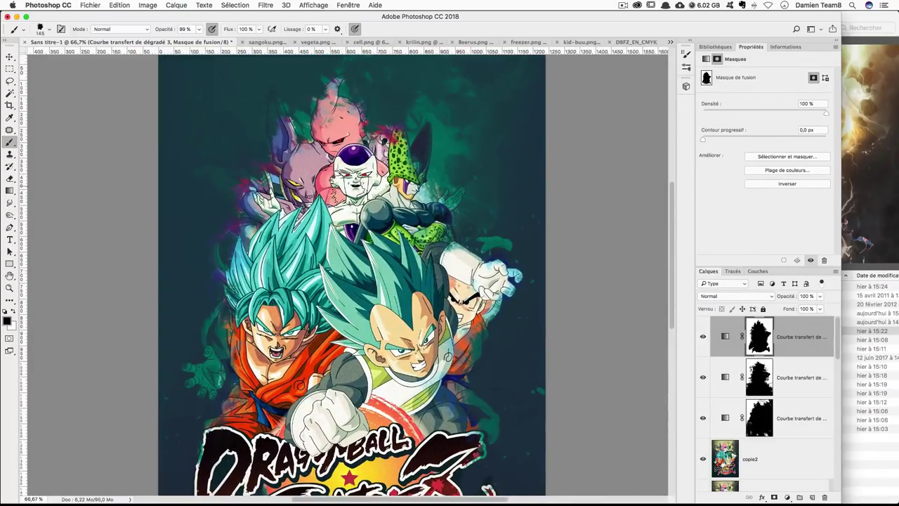
key(ctrl+minus)
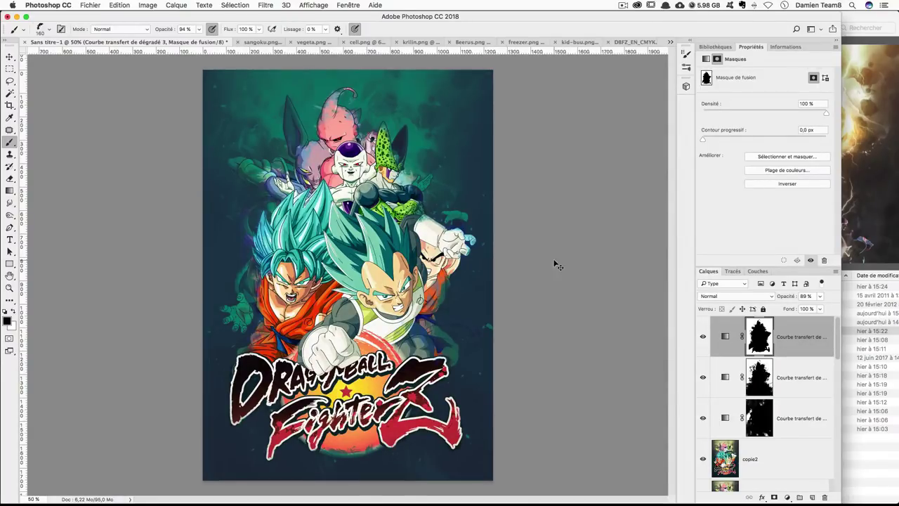
Shrink the brush to 54 px while zoomed in, then zoom back out
key(ctrl+plus)
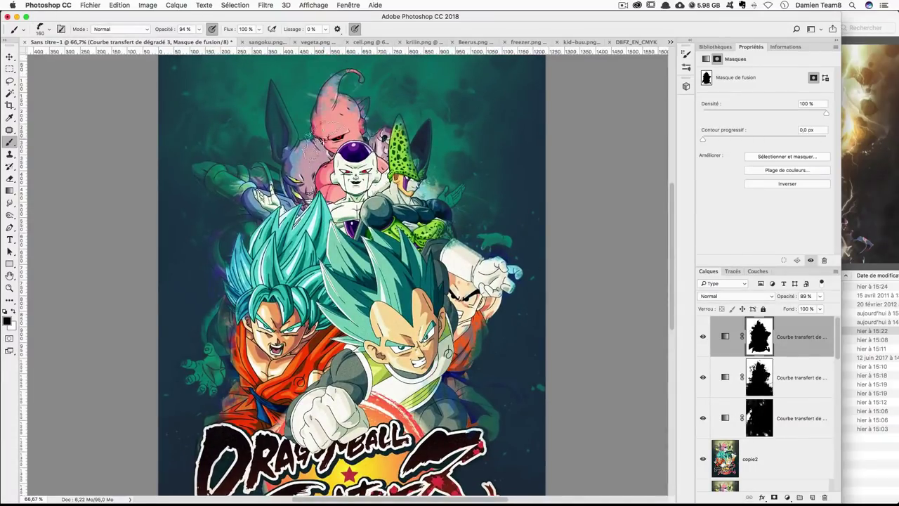
drag(386, 165, 362, 163)
scroll(351, 274, down, 2)
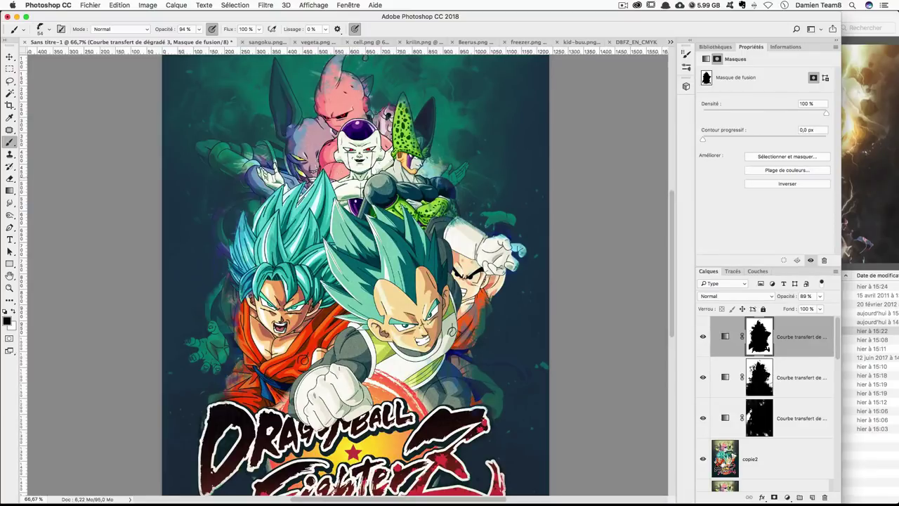
scroll(360, 333, down, 5)
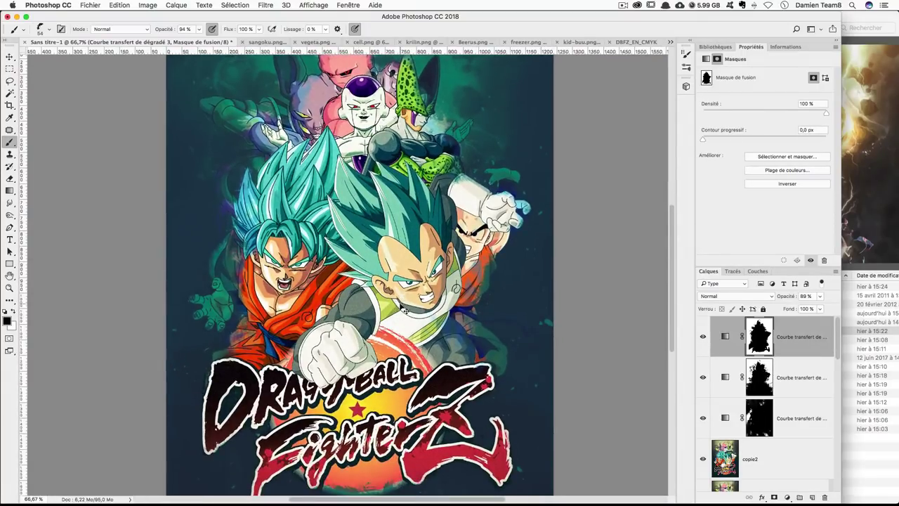
key(super+minus)
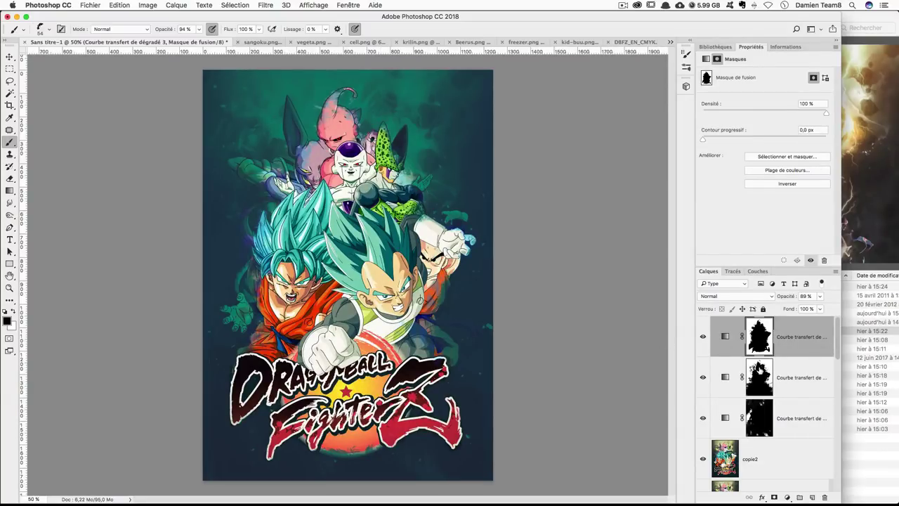
Review the three gradient-map layers and masks, ending on the top gradient-map layer
key(alt+bracketleft)
key(alt+bracketleft)
key(alt+bracketright)
key(alt+bracketright)
key(alt+bracketleft)
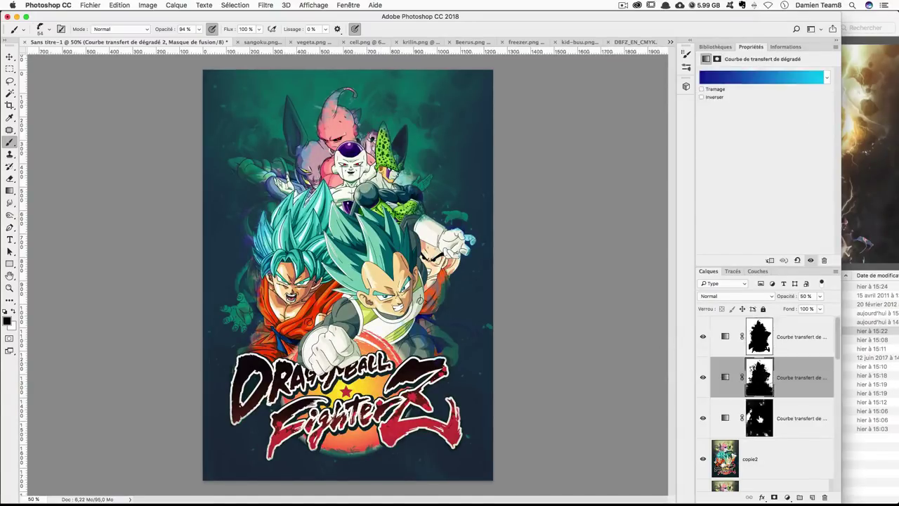
click(760, 339)
click(760, 379)
click(760, 338)
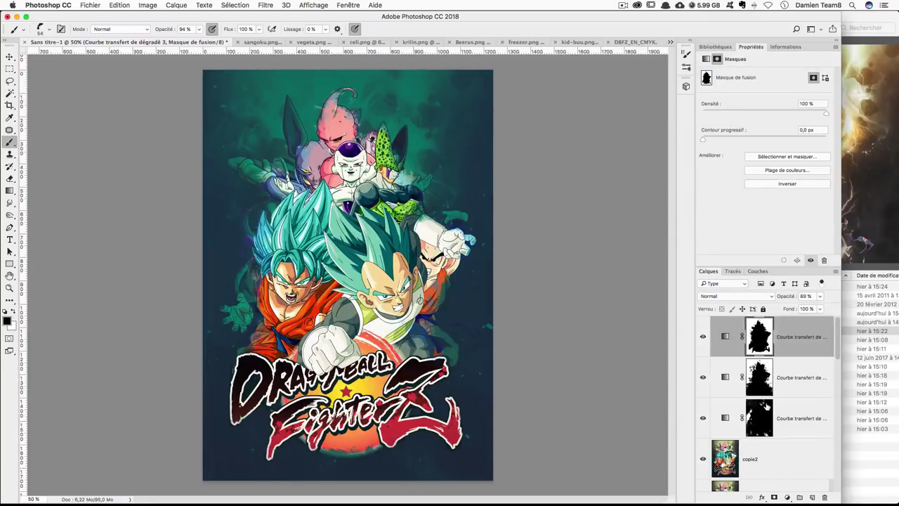
click(764, 408)
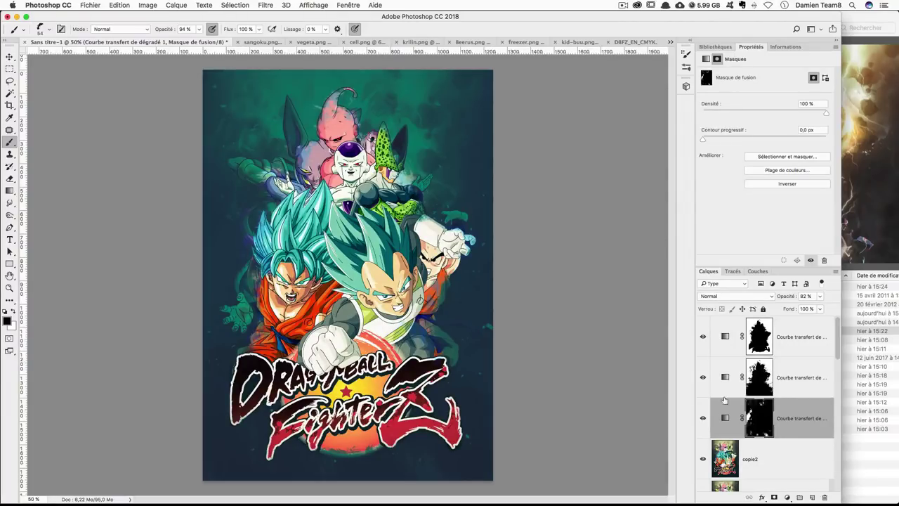
click(766, 379)
click(768, 338)
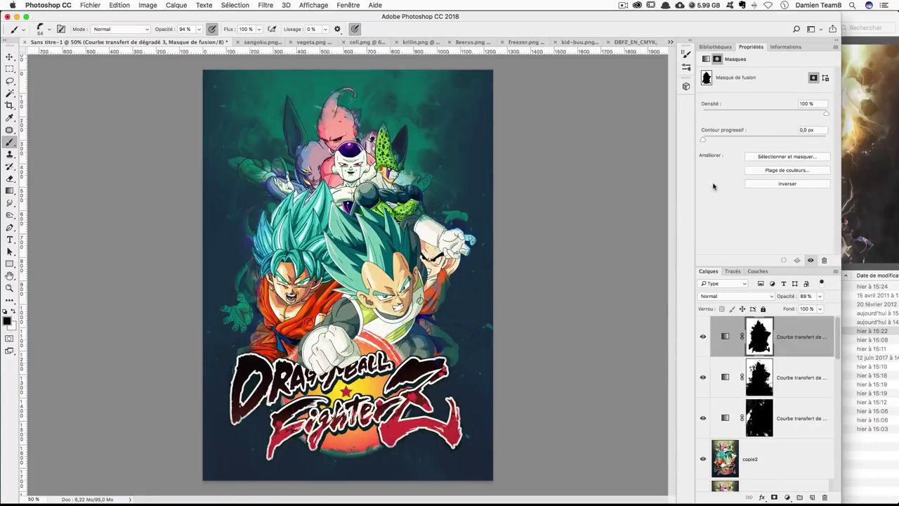
click(891, 460)
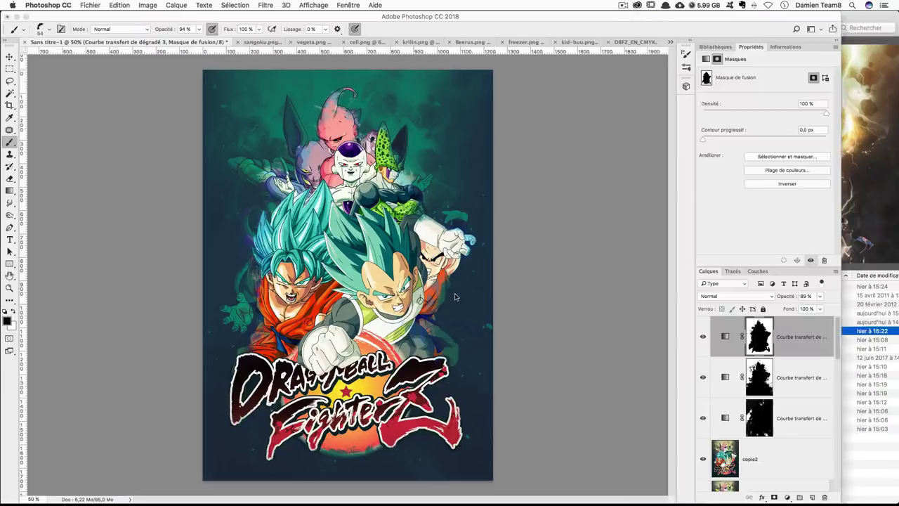
click(89, 5)
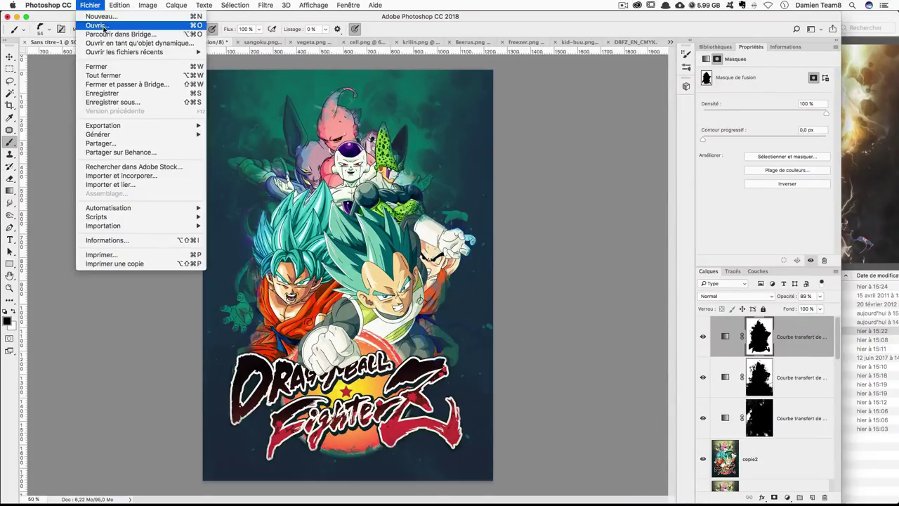
Open fx1.jpg, copy the whole image and paste it into the poster as Calque 1
click(99, 26)
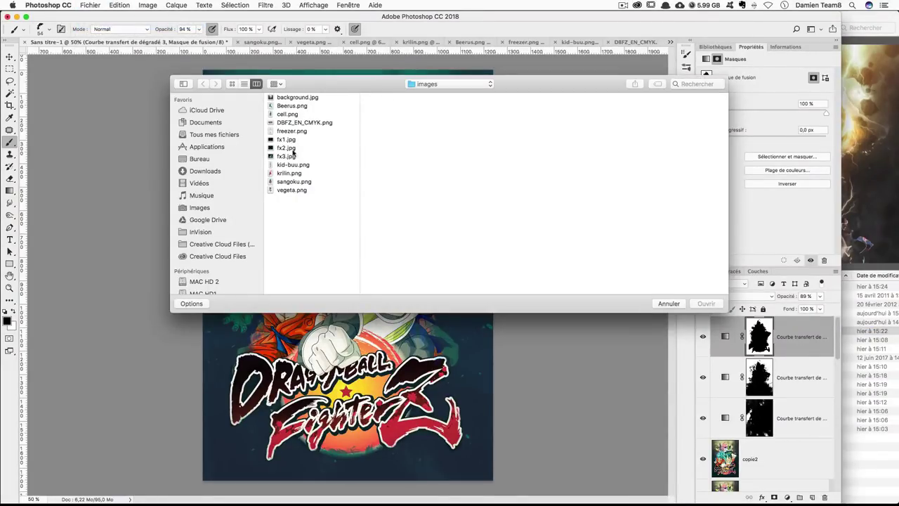
click(285, 140)
double_click(282, 140)
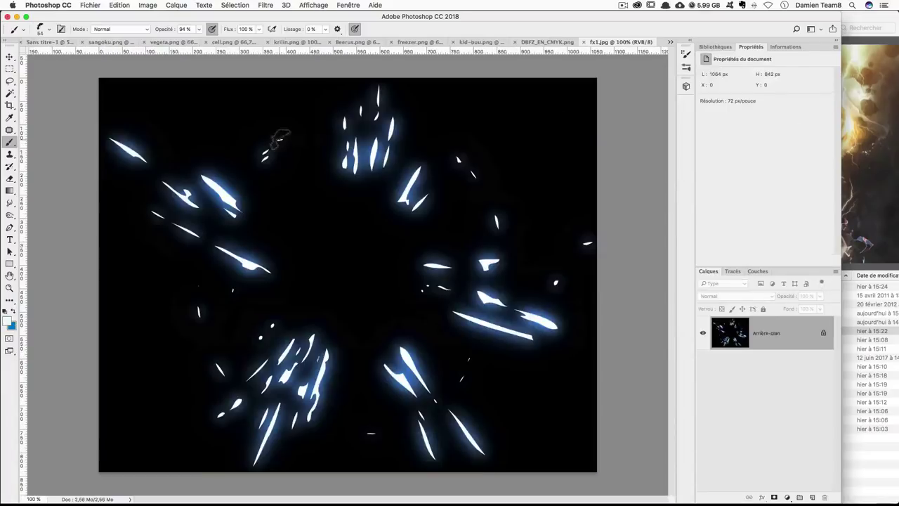
key(super+a)
key(super+c)
click(44, 43)
click(248, 44)
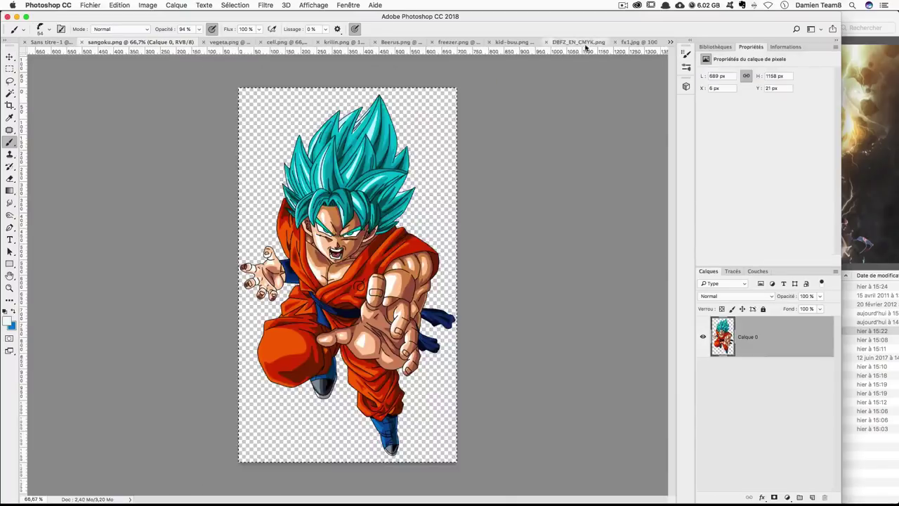
click(635, 43)
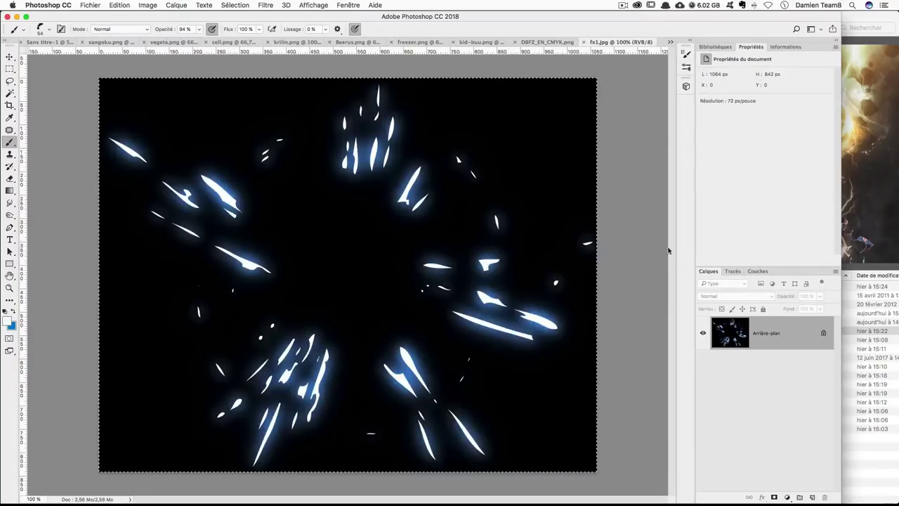
click(56, 44)
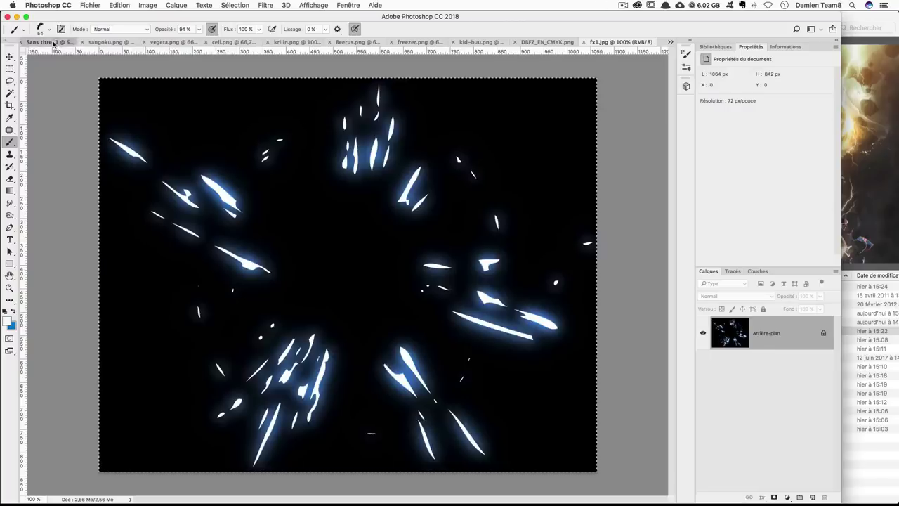
click(14, 57)
key(ctrl+v)
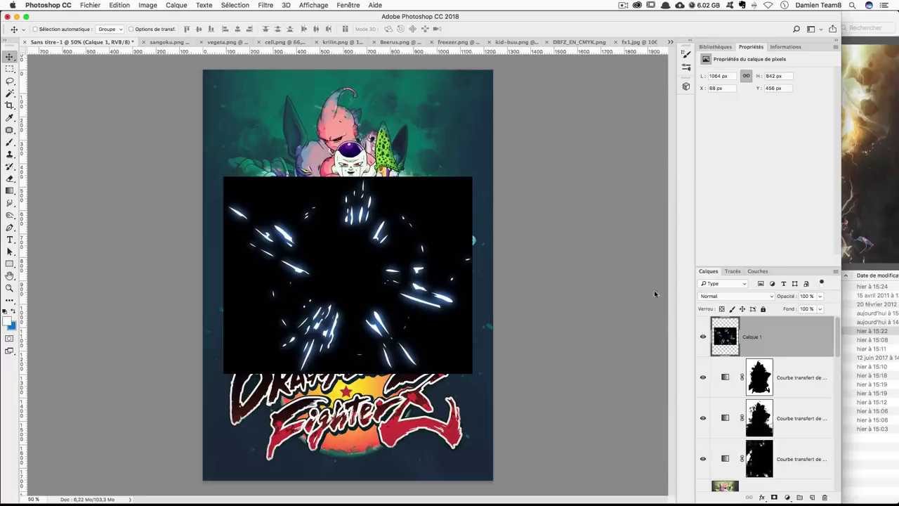
Blend Calque 1 in Superposition mode and position the light streaks over the fighters
click(719, 296)
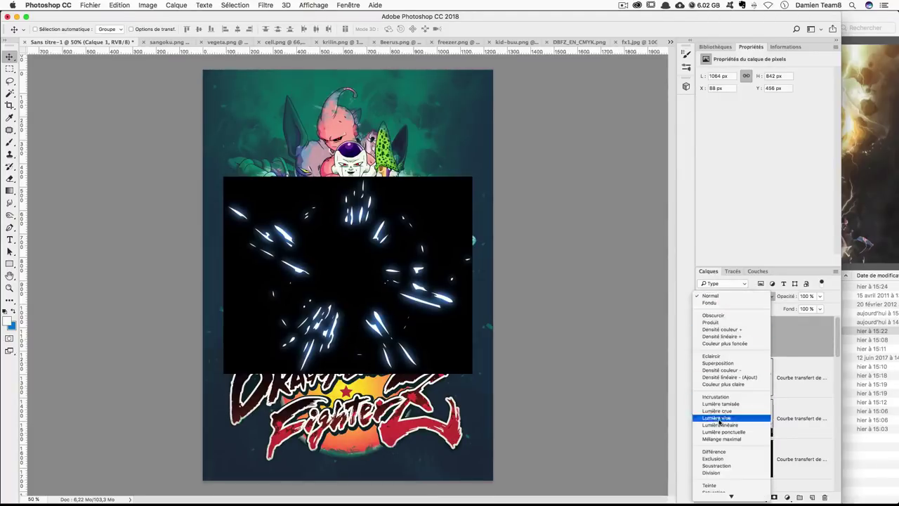
click(717, 364)
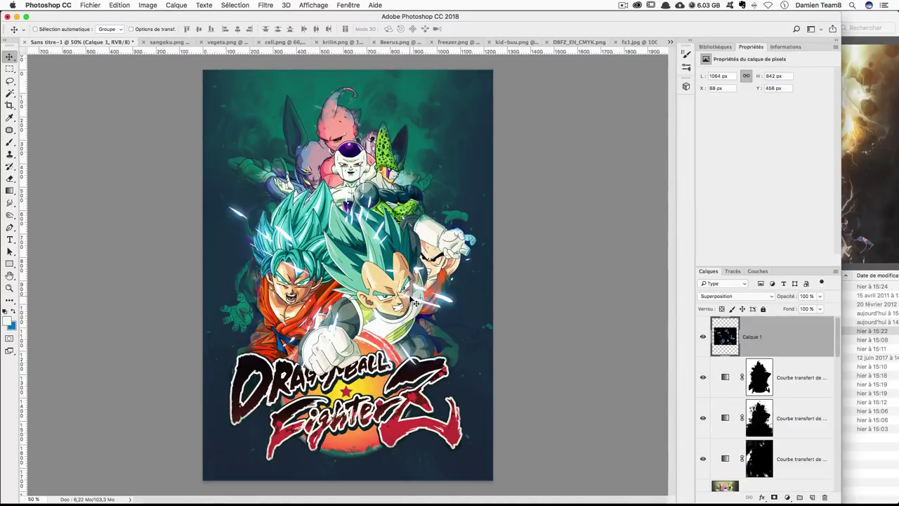
mouse_move(355, 232)
mouse_down()
mouse_move(349, 296)
mouse_move(377, 317)
mouse_up()
drag(430, 369, 413, 379)
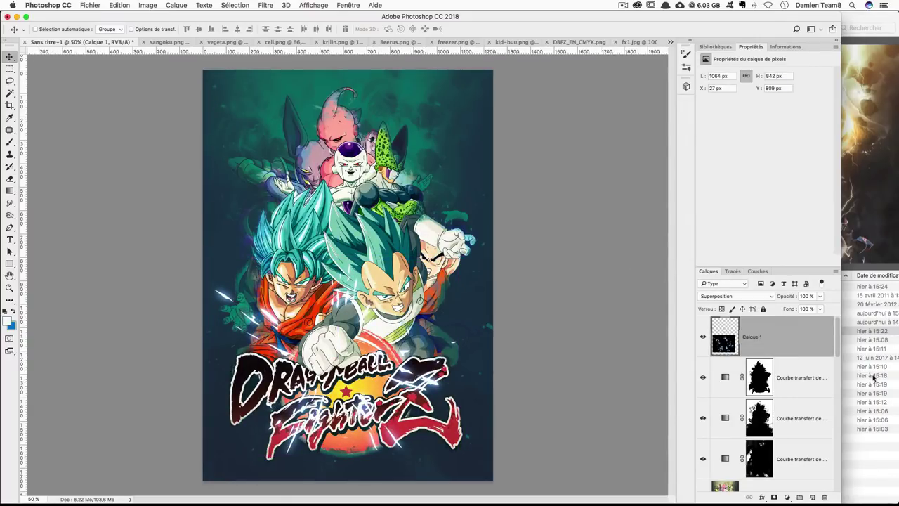
Open fx2.jpg, copy it and paste it into the poster as Calque 2
key(ctrl+o)
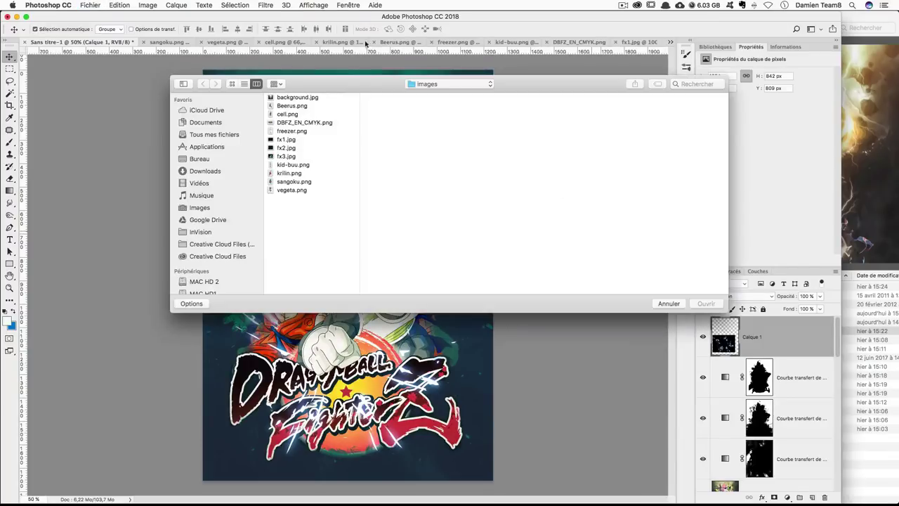
double_click(294, 149)
key(ctrl+a)
key(ctrl+c)
key(ctrl+Tab)
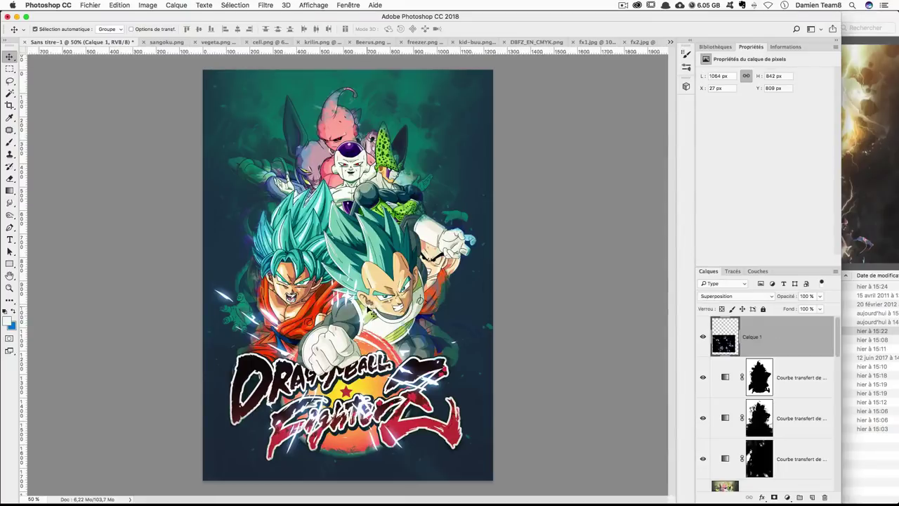
key(ctrl+v)
Set Calque 2 to Superposition and move the burst down over Vegeta's fist
click(709, 298)
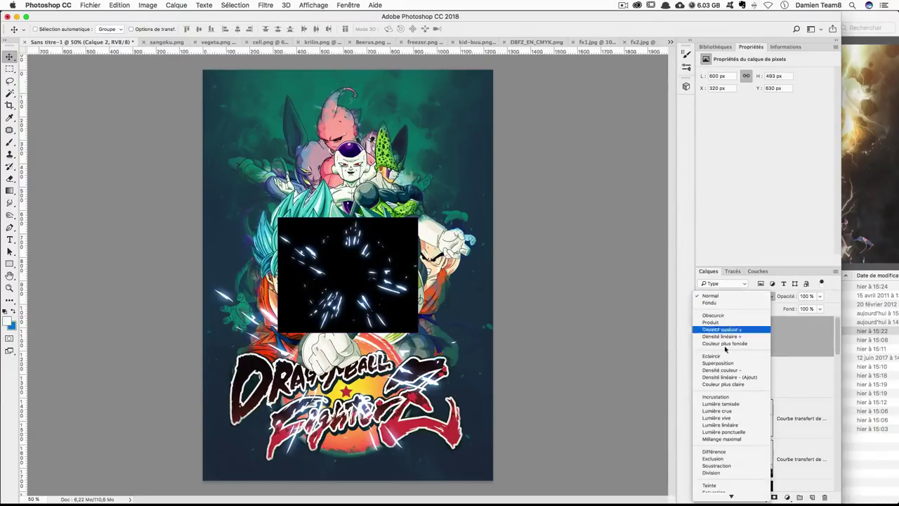
click(716, 369)
drag(379, 320, 374, 390)
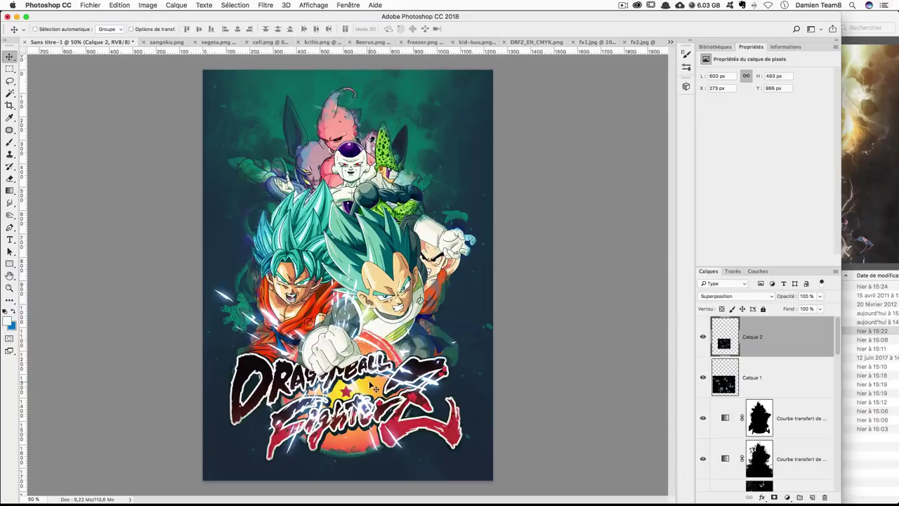
drag(370, 384, 371, 385)
click(702, 337)
click(702, 337)
Show Calque 1 again and nudge it left with the arrow keys
click(704, 379)
click(753, 378)
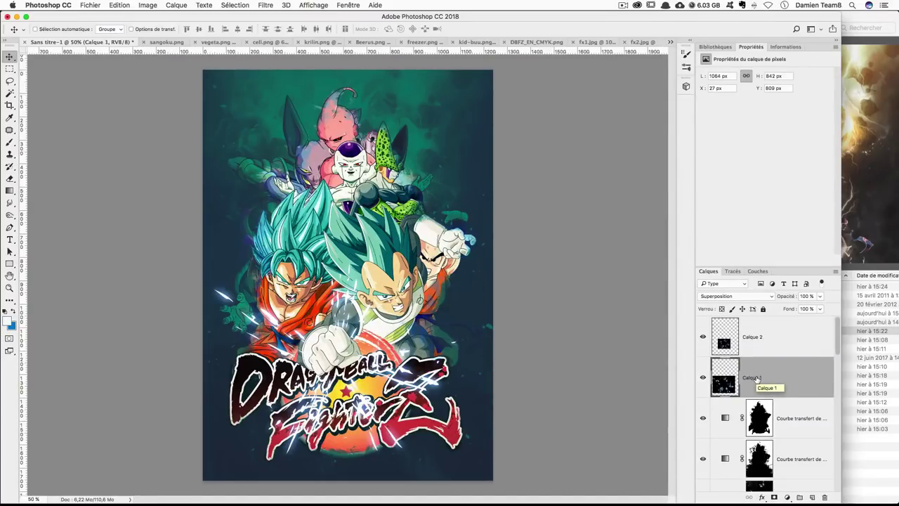
click(781, 336)
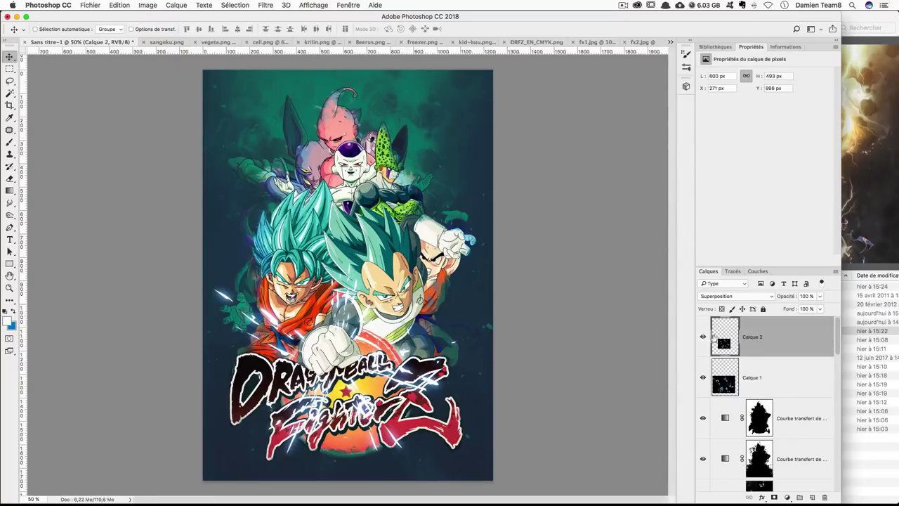
click(750, 377)
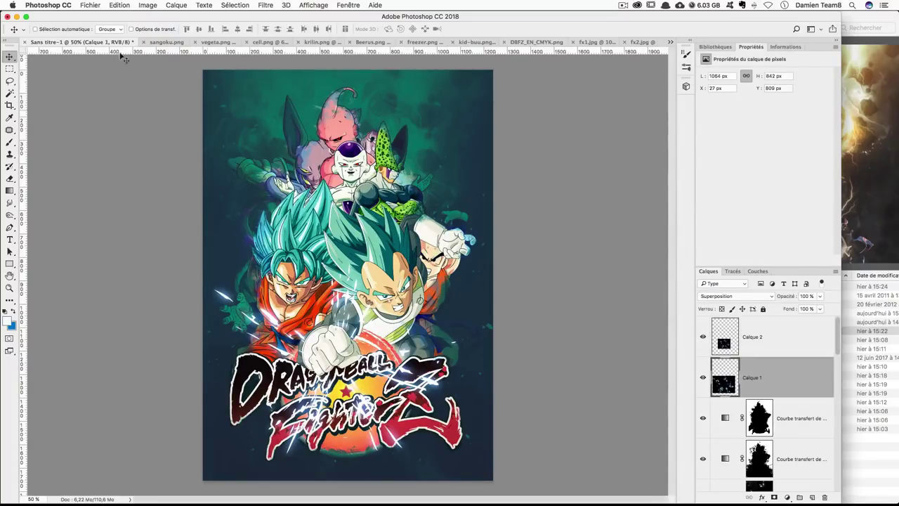
key(Left)
key(Left)
key(Left)
key(Up)
key(Up)
key(Left)
key(Left)
key(Left)
key(Left)
key(Left)
key(Left)
key(Left)
key(Left)
key(Left)
key(Left)
key(Left)
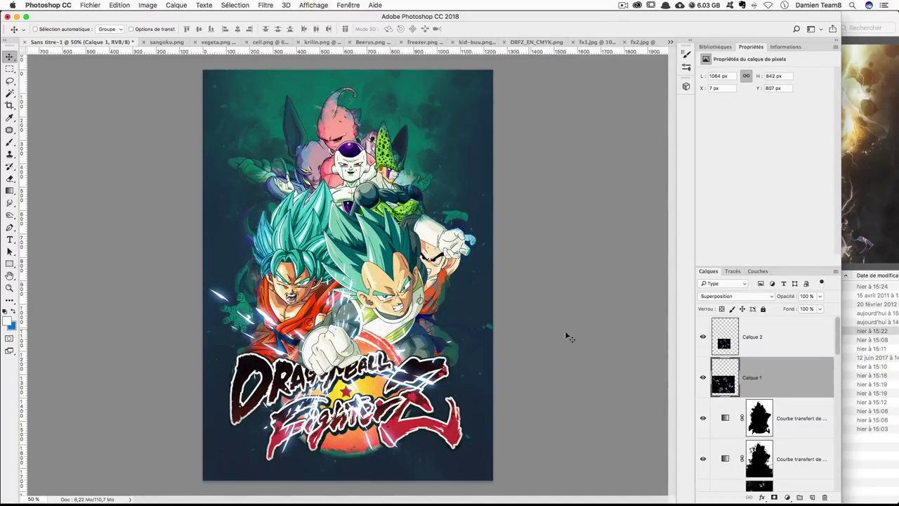
key(super+o)
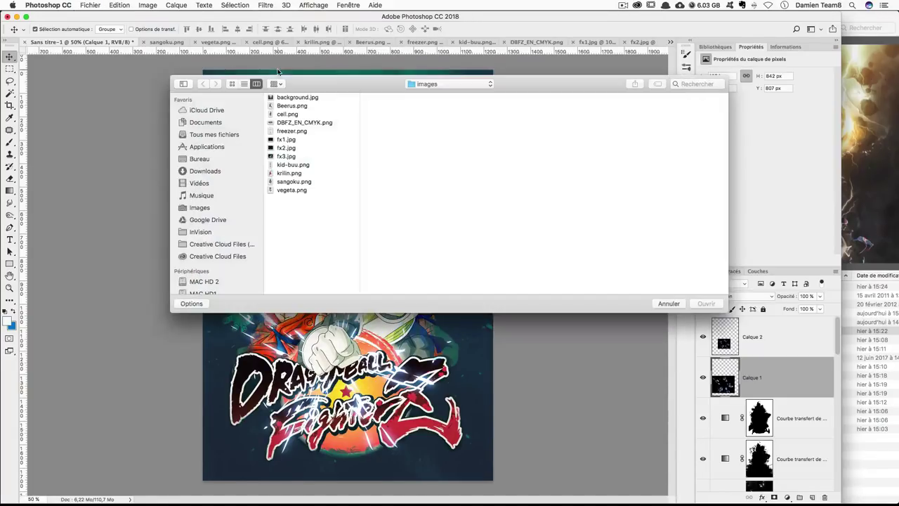
Open fx3.jpg, paste it into the poster as Calque 3 and blend it in Superposition
double_click(286, 156)
key(super+a)
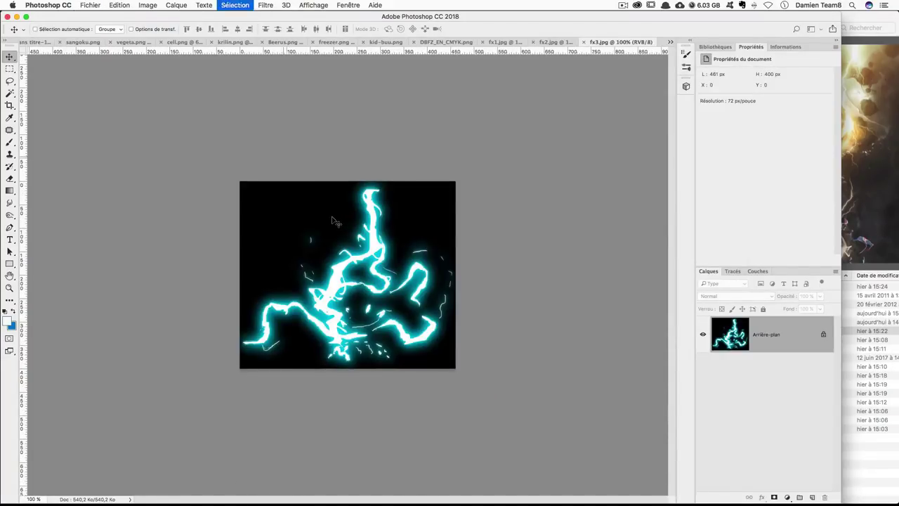
key(super+c)
key(ctrl+Tab)
key(super+v)
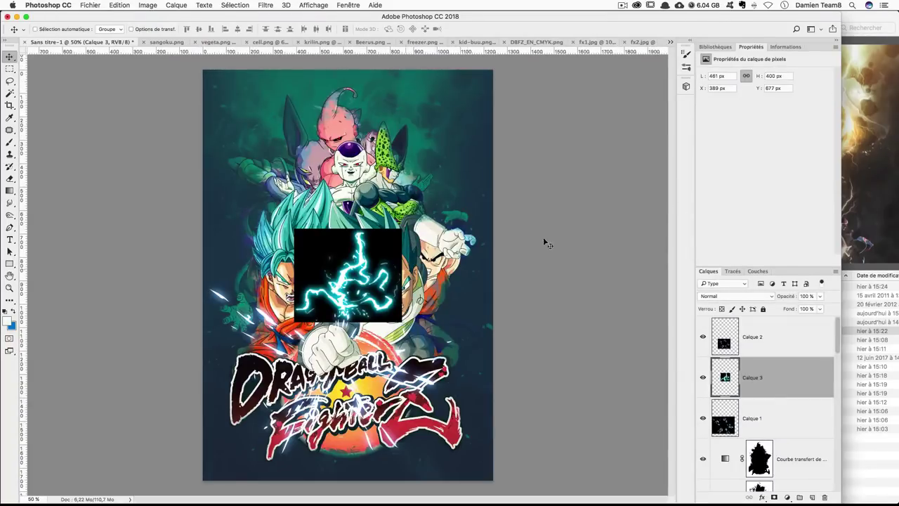
click(714, 295)
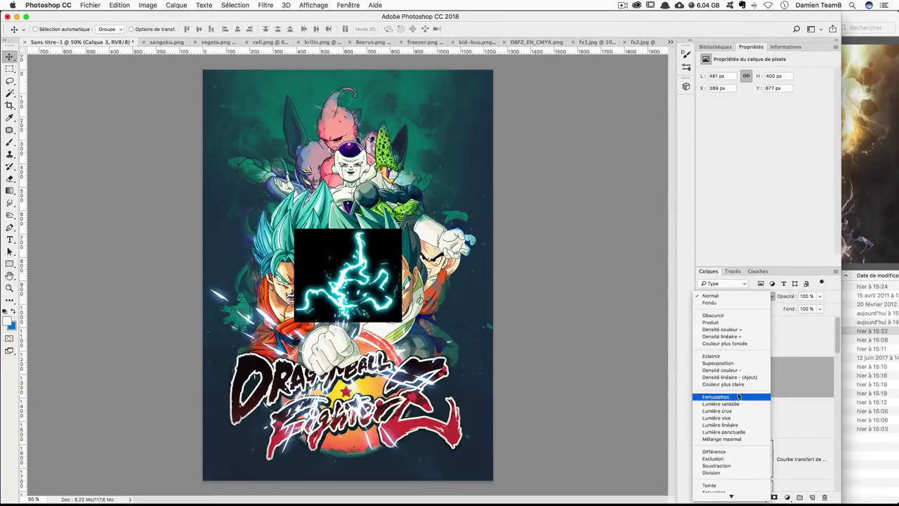
click(717, 362)
Position the Calque 3 lightning over Vegeta's fist, fine-tuning it with arrow-key nudges
mouse_move(365, 267)
mouse_down()
mouse_move(374, 327)
mouse_move(412, 351)
mouse_up()
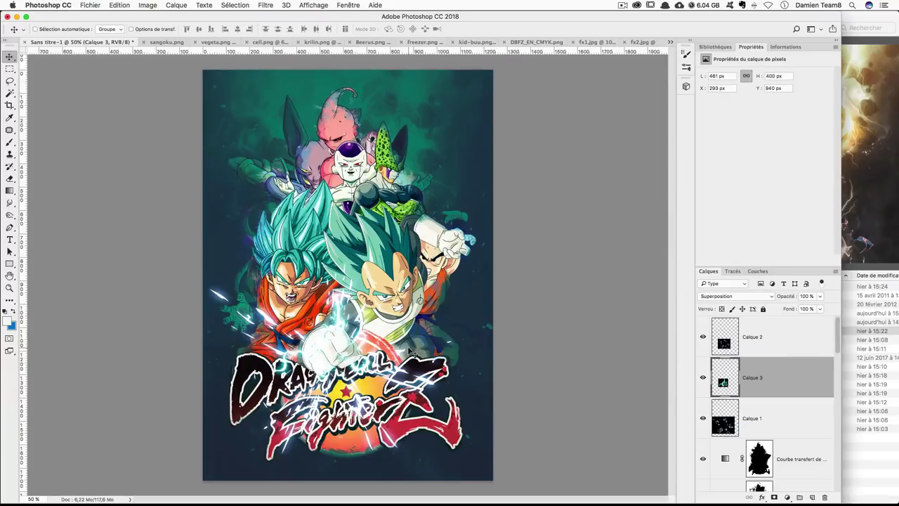
drag(411, 351, 409, 350)
key(Left)
key(Left)
key(Left)
key(Down)
key(Down)
key(Right)
key(Right)
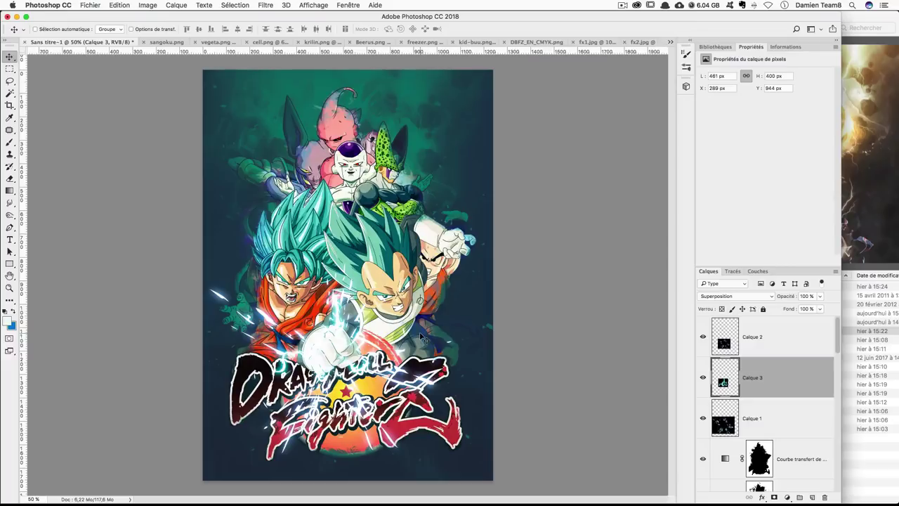
key(Right)
key(Right)
click(780, 340)
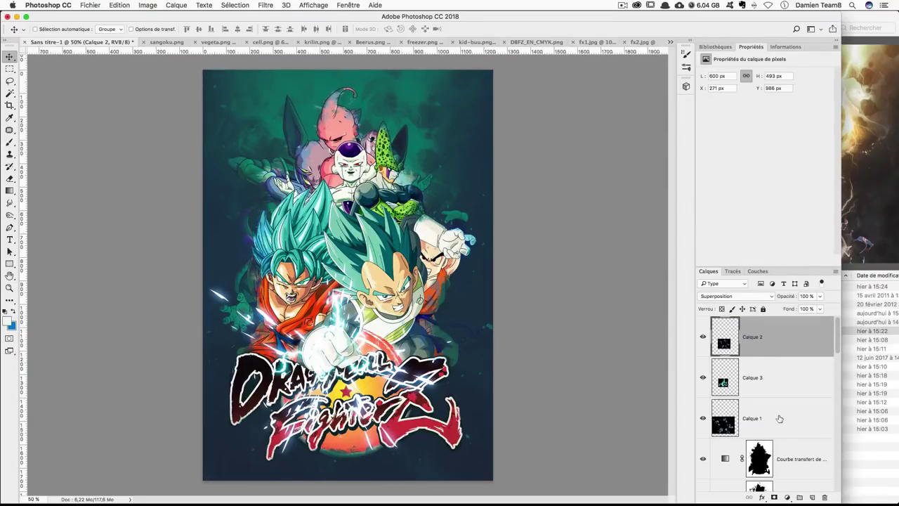
Merge Calque 1, 2 and 3 into one layer named 'eclats'
shift+click(779, 418)
right_click(789, 422)
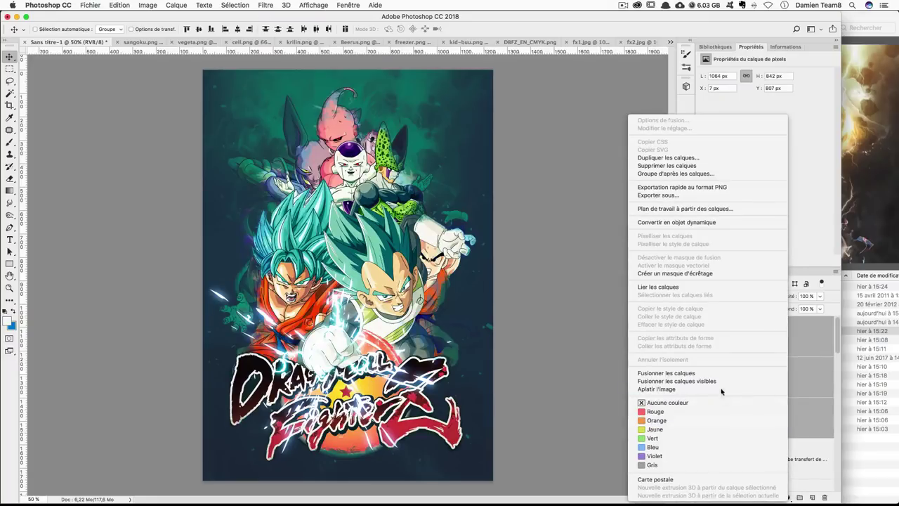
click(674, 373)
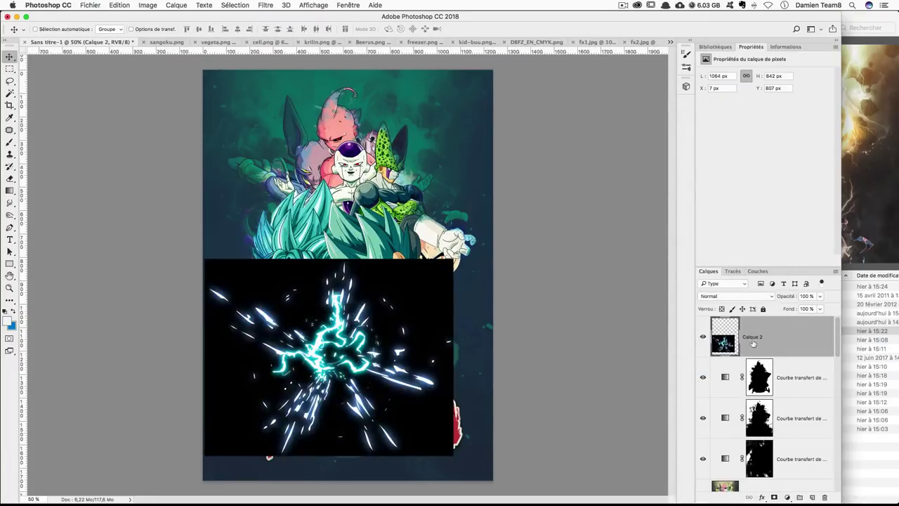
double_click(752, 338)
text(eclats)
key(Return)
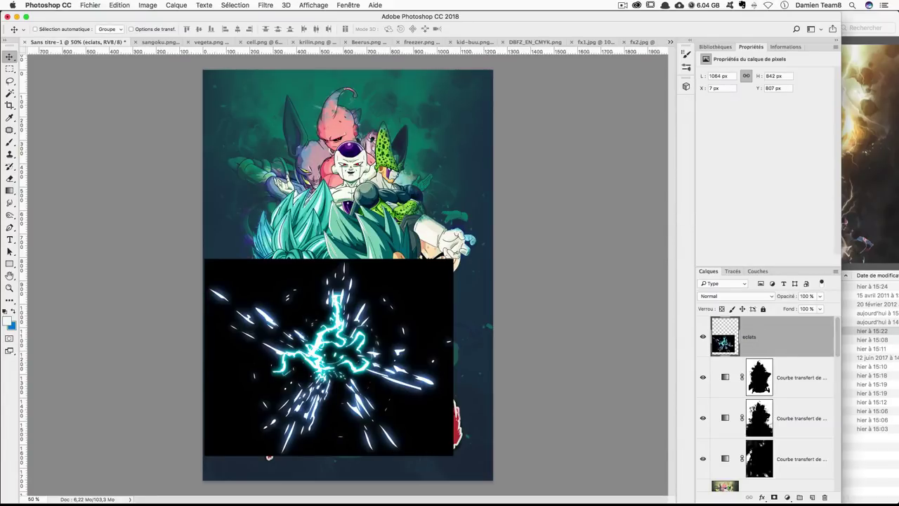
Set eclats to Superposition blending and give it a white layer mask
click(755, 296)
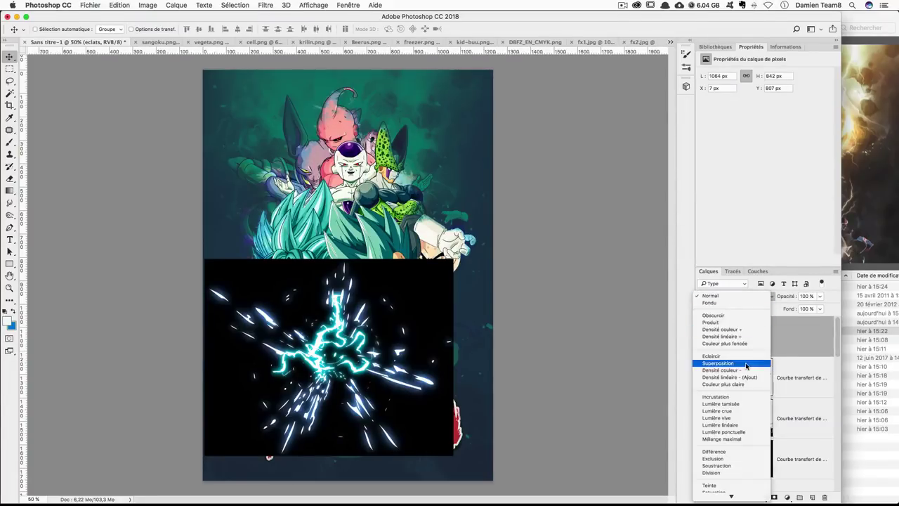
click(730, 366)
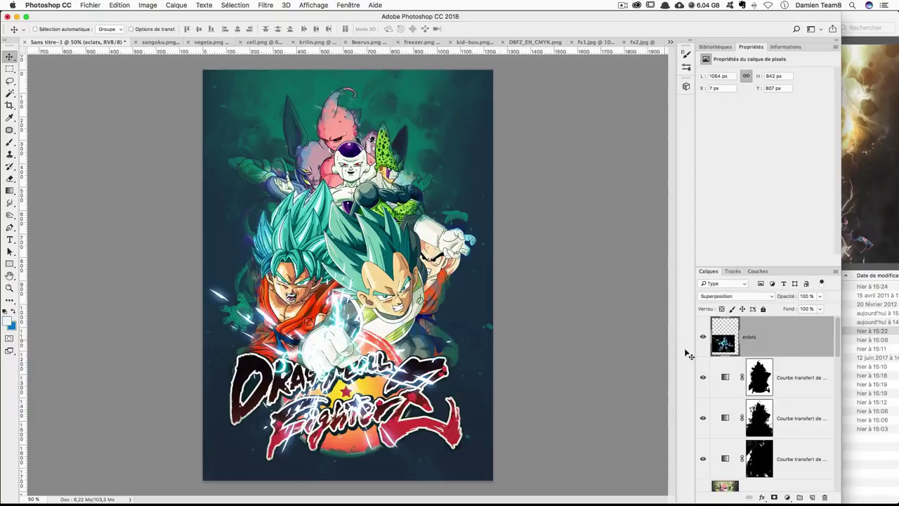
click(773, 497)
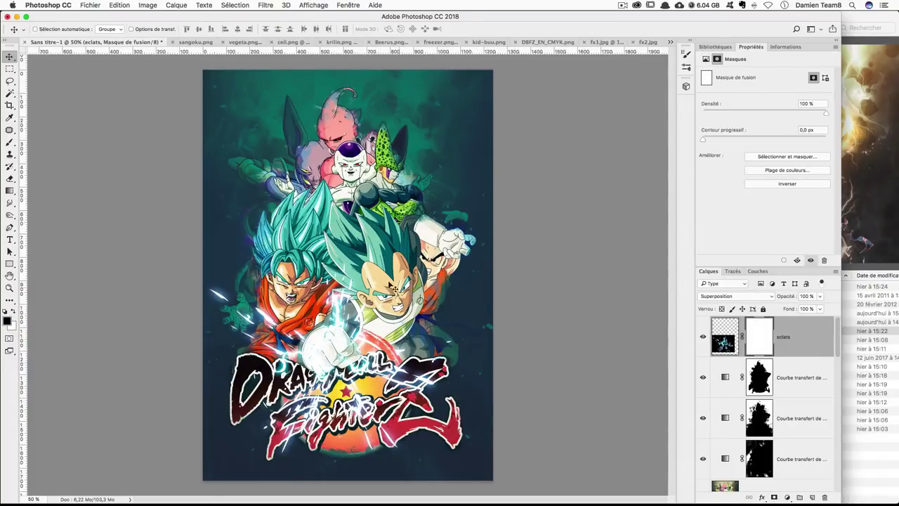
Pick a soft brush of about 83 px for painting on the eclats mask
key(b)
click(39, 29)
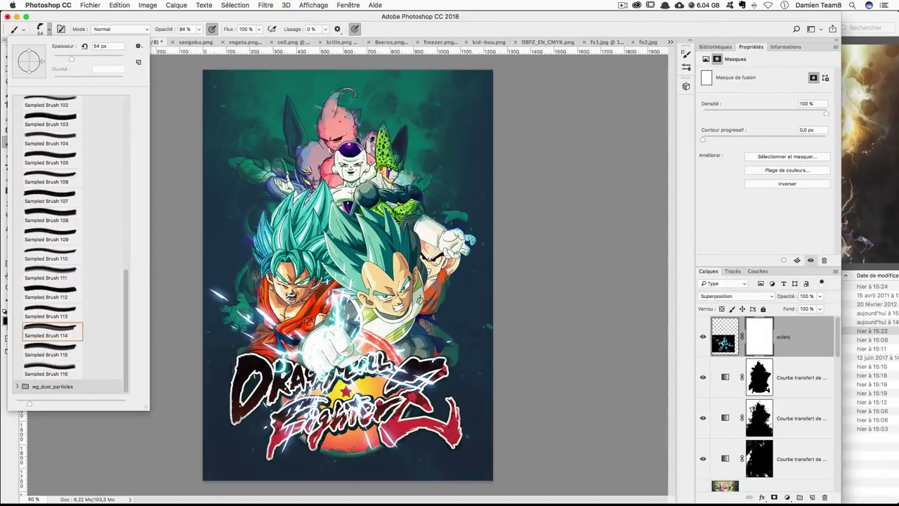
key(Return)
drag(382, 281, 404, 284)
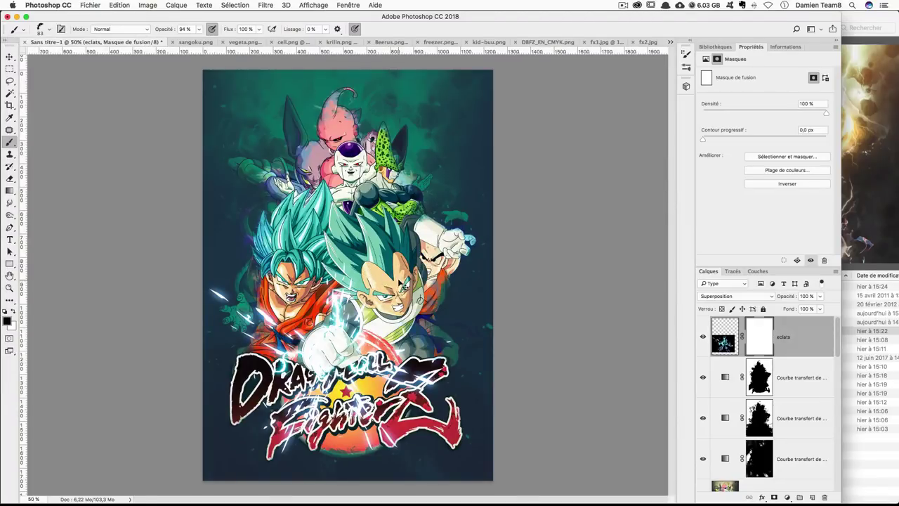
scroll(404, 284, up, 5)
Paint out the light streaks over the FIGHTER letters, the Z and BALL
mouse_move(278, 358)
mouse_down()
mouse_move(260, 345)
mouse_move(295, 335)
mouse_move(253, 336)
mouse_move(239, 365)
mouse_move(274, 334)
mouse_move(279, 355)
mouse_move(277, 343)
mouse_move(236, 360)
mouse_move(301, 342)
mouse_move(270, 348)
mouse_move(262, 393)
mouse_move(257, 373)
mouse_move(280, 363)
mouse_move(302, 383)
mouse_move(284, 369)
mouse_move(384, 342)
mouse_move(411, 344)
mouse_move(408, 355)
mouse_move(376, 337)
mouse_up()
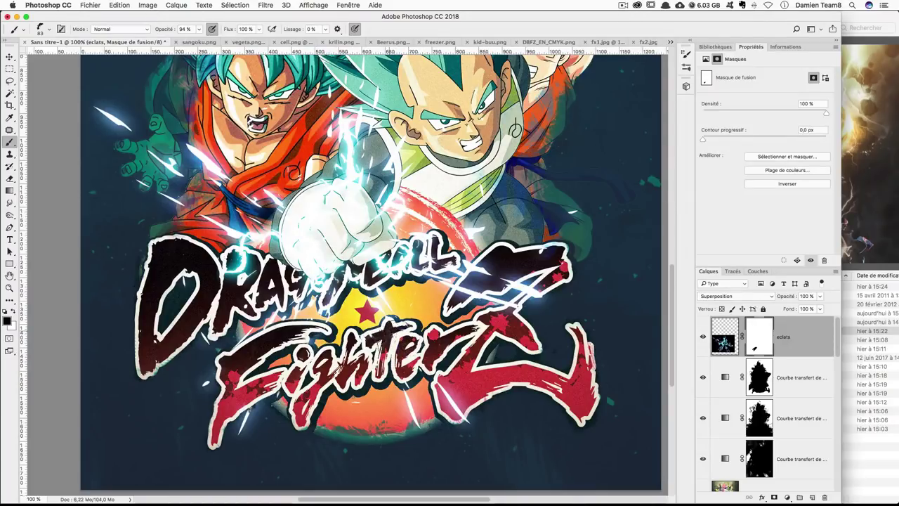
mouse_move(492, 303)
mouse_down()
mouse_move(463, 281)
mouse_move(458, 288)
mouse_move(492, 281)
mouse_move(467, 270)
mouse_move(485, 278)
mouse_move(495, 302)
mouse_move(545, 287)
mouse_move(538, 309)
mouse_move(493, 305)
mouse_move(544, 291)
mouse_up()
mouse_move(521, 433)
mouse_down()
mouse_move(445, 388)
mouse_move(449, 417)
mouse_move(408, 371)
mouse_up()
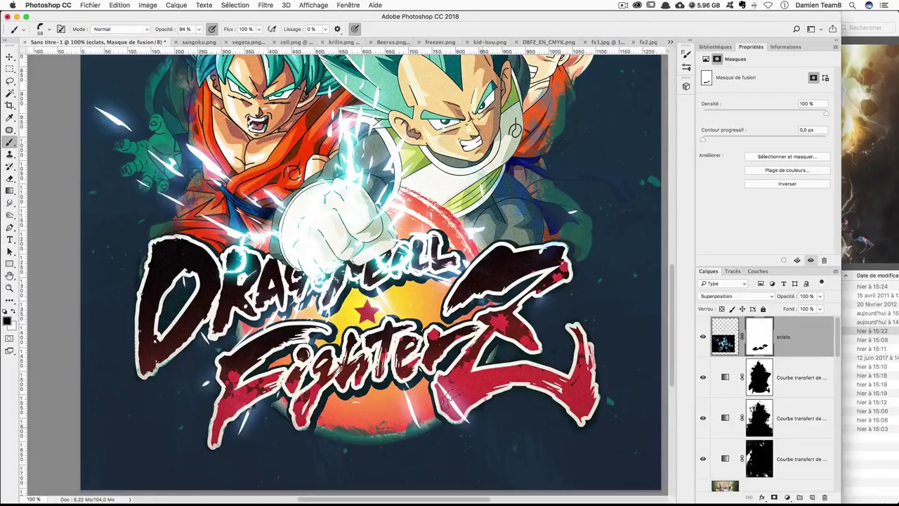
mouse_move(385, 299)
mouse_down()
mouse_move(376, 260)
mouse_move(372, 270)
mouse_move(400, 263)
mouse_move(401, 250)
mouse_move(416, 260)
mouse_move(406, 266)
mouse_move(427, 249)
mouse_move(430, 266)
mouse_move(449, 257)
mouse_move(442, 271)
mouse_up()
With a 25 px brush, mask streaks near DRAGON's G and A, comparing via undo/redo
key(bracketleft)
key(bracketleft)
key(bracketleft)
mouse_move(337, 276)
mouse_down()
mouse_move(335, 301)
mouse_move(295, 283)
mouse_up()
mouse_move(259, 258)
mouse_down()
mouse_move(218, 288)
mouse_move(214, 306)
mouse_up()
key(ctrl+alt+z)
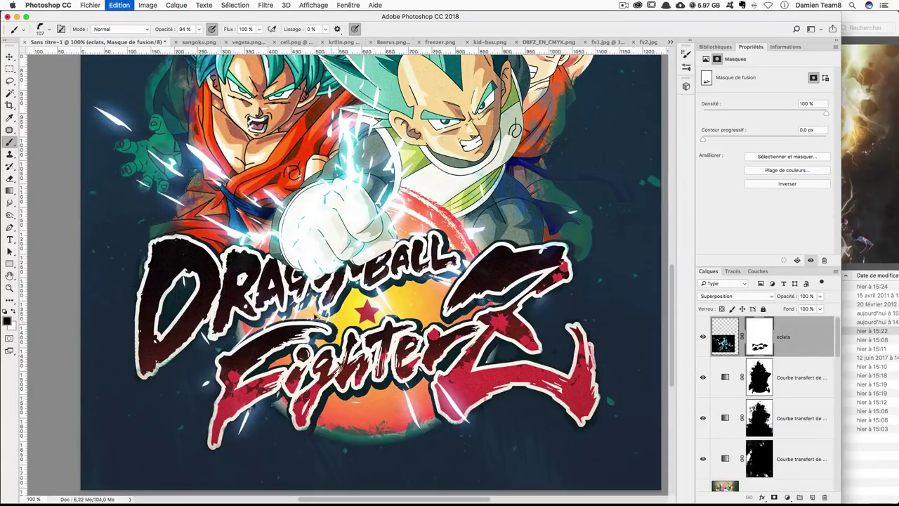
key(ctrl+alt+z)
key(ctrl+shift+z)
key(ctrl+shift+z)
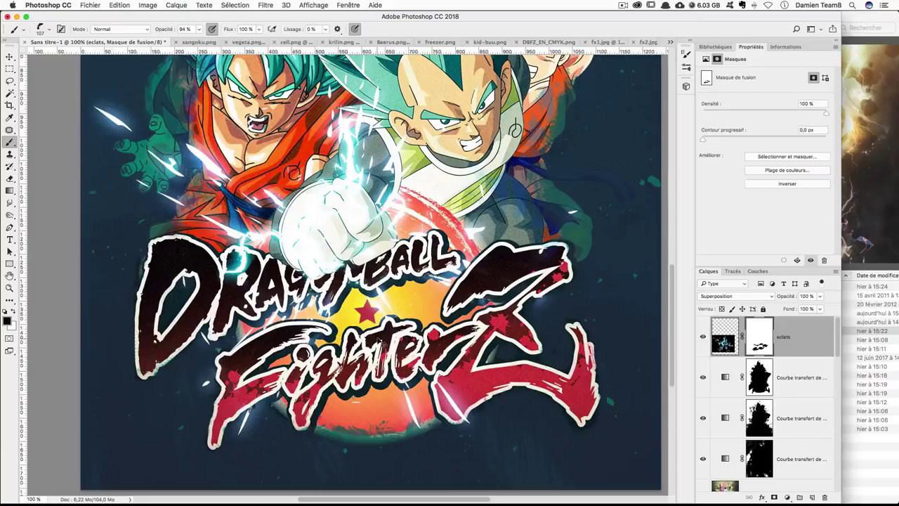
key(ctrl+shift+z)
key(ctrl+shift+z)
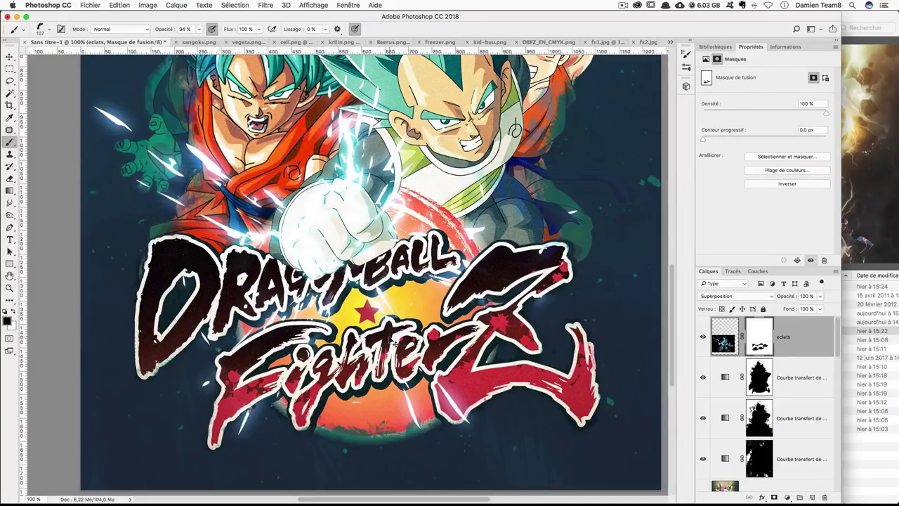
key(ctrl+alt+z)
key(ctrl+alt+z)
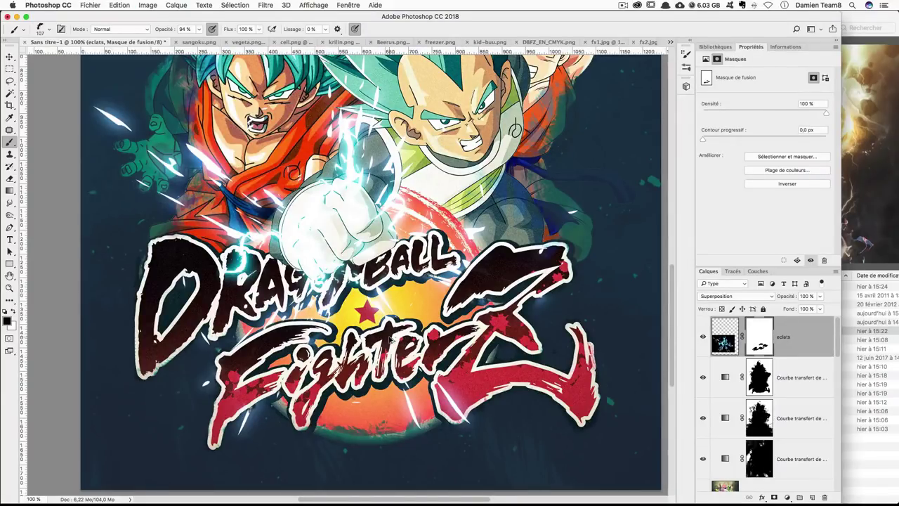
Paint out the streaks near the G of DRAGON with an 81 px brush and zoom out
drag(414, 314, 386, 314)
mouse_move(346, 270)
mouse_down()
mouse_move(324, 294)
mouse_move(186, 295)
mouse_move(168, 284)
mouse_move(183, 292)
mouse_move(208, 362)
mouse_move(204, 344)
mouse_move(189, 348)
mouse_move(237, 342)
mouse_up()
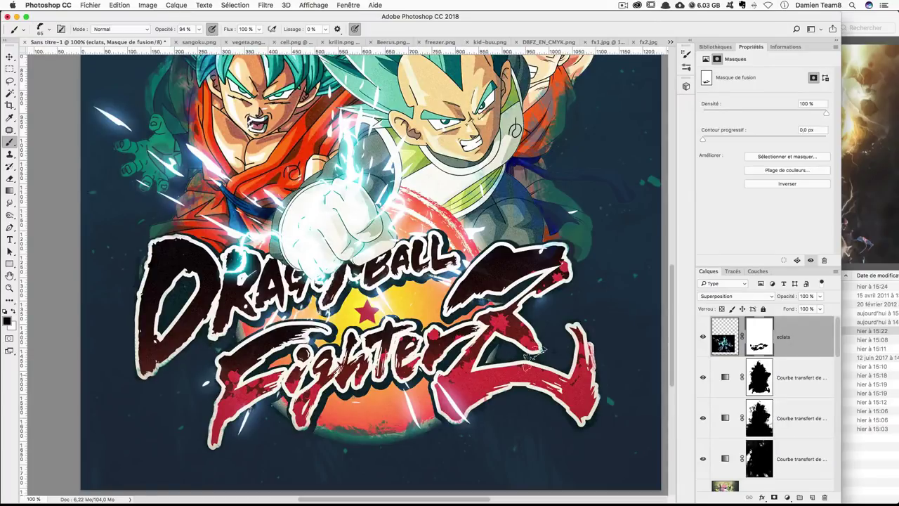
key(super+minus)
key(super+minus)
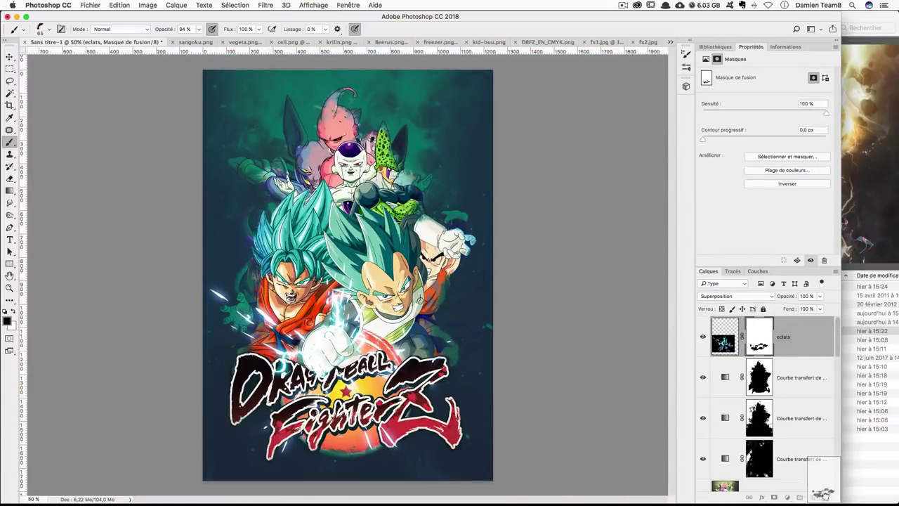
Compare the poster with and without the eclats mask, keeping it, then target the layer pixels
drag(785, 395, 825, 497)
click(413, 176)
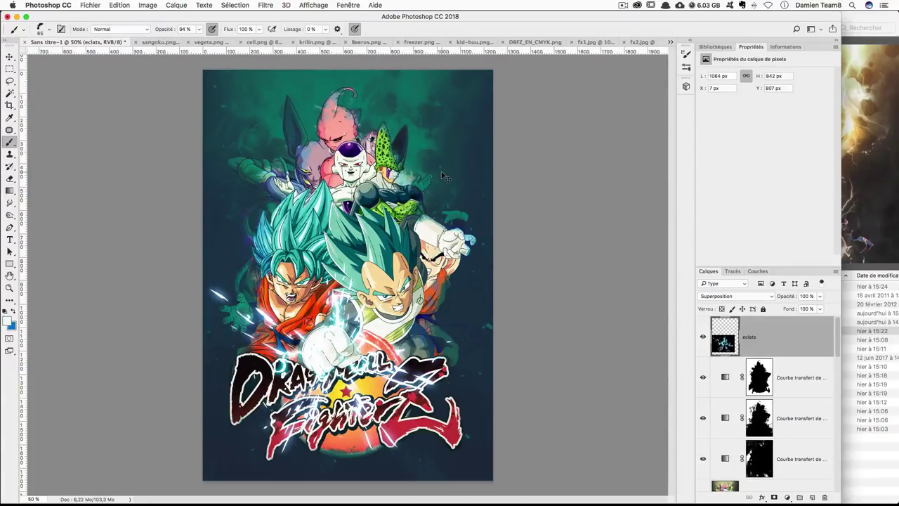
key(ctrl+z)
key(ctrl+z)
key(ctrl+z)
key(ctrl+z)
key(ctrl+z)
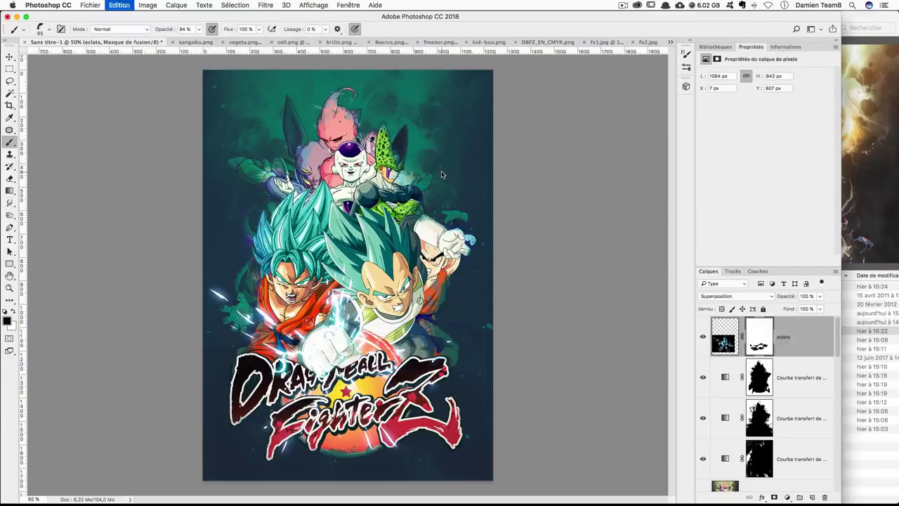
key(ctrl+z)
key(ctrl+z)
key(ctrl+z)
key(ctrl+z)
key(ctrl+z)
key(ctrl+z)
key(ctrl+z)
key(ctrl+z)
key(ctrl+z)
key(ctrl+z)
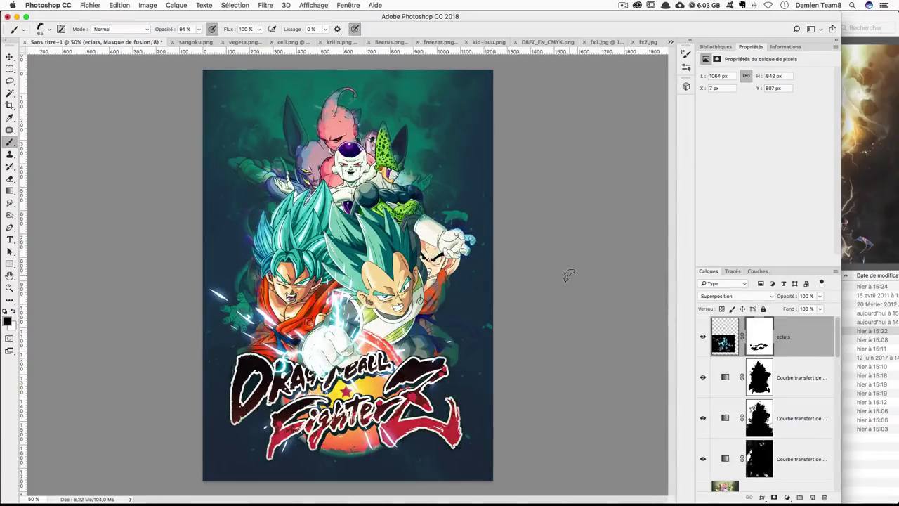
key(super+2)
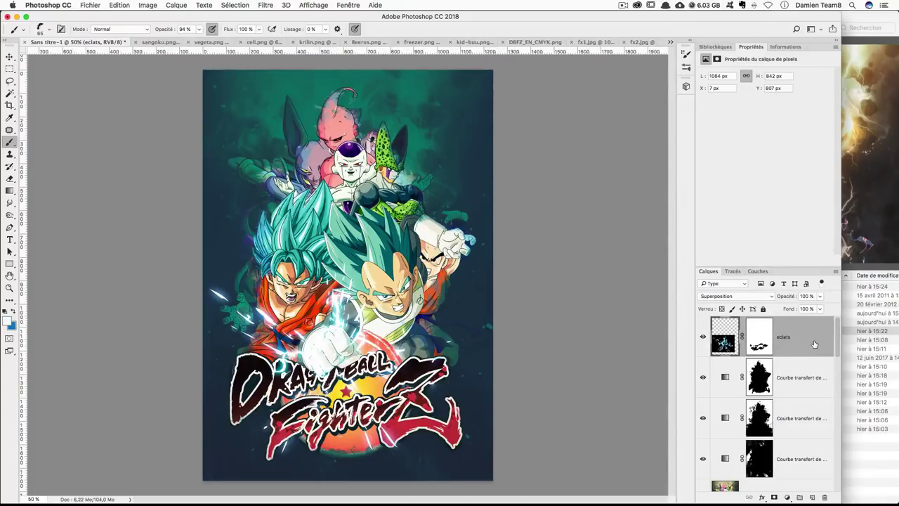
Stamp all visible layers into a new top layer named 'copie'
key(alt+shift+super+e)
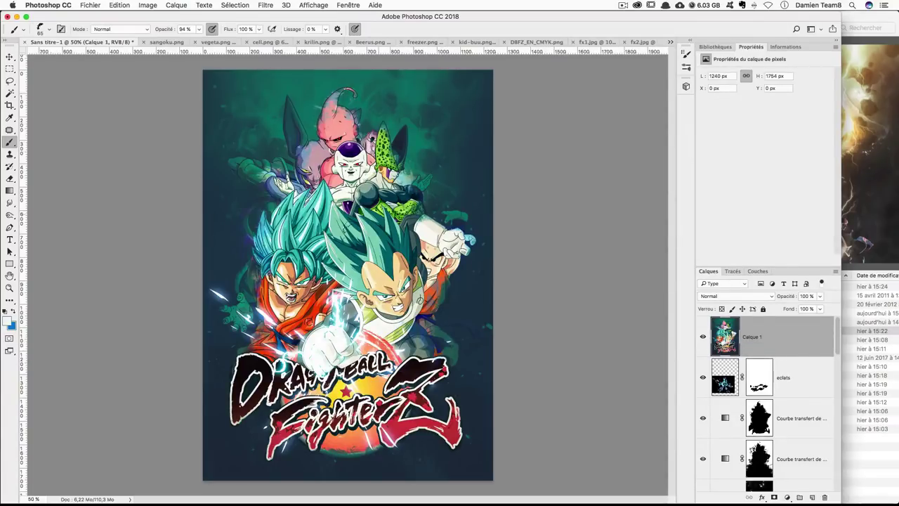
double_click(757, 337)
text(copie)
key(Return)
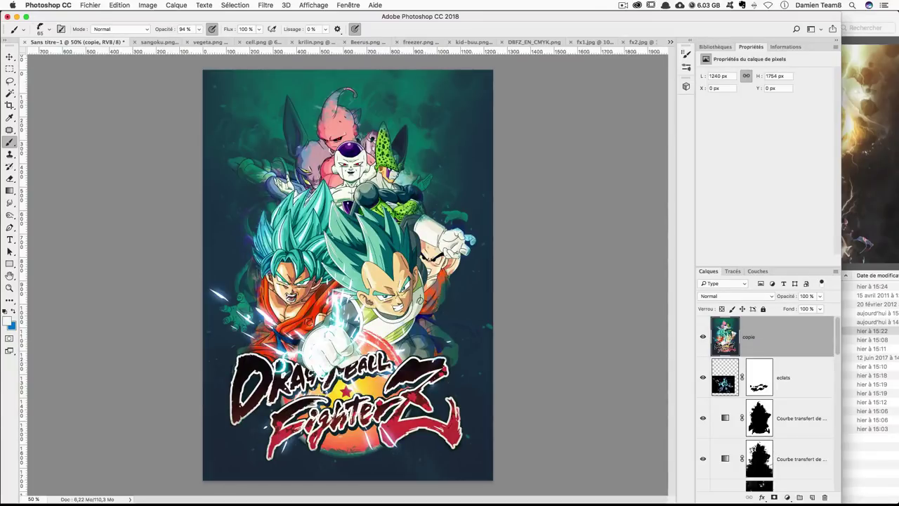
Convert the copie layer into a smart object
click(266, 5)
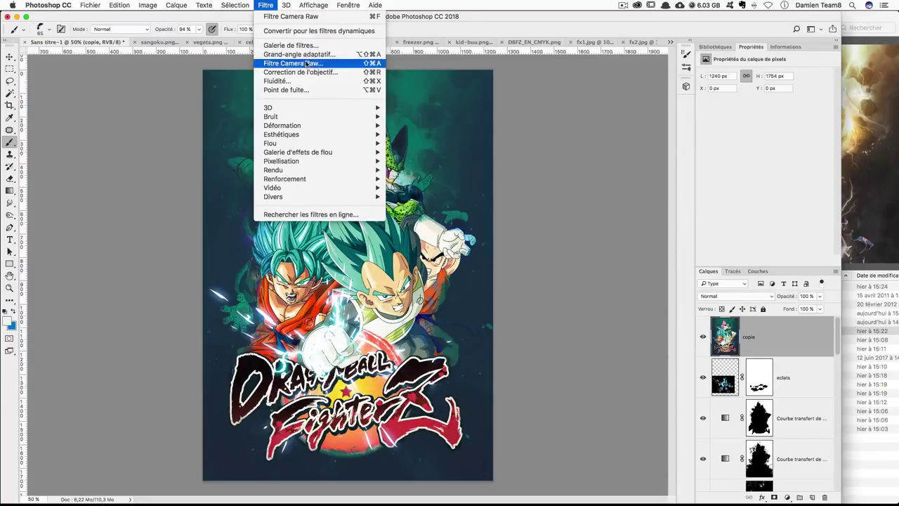
key(Escape)
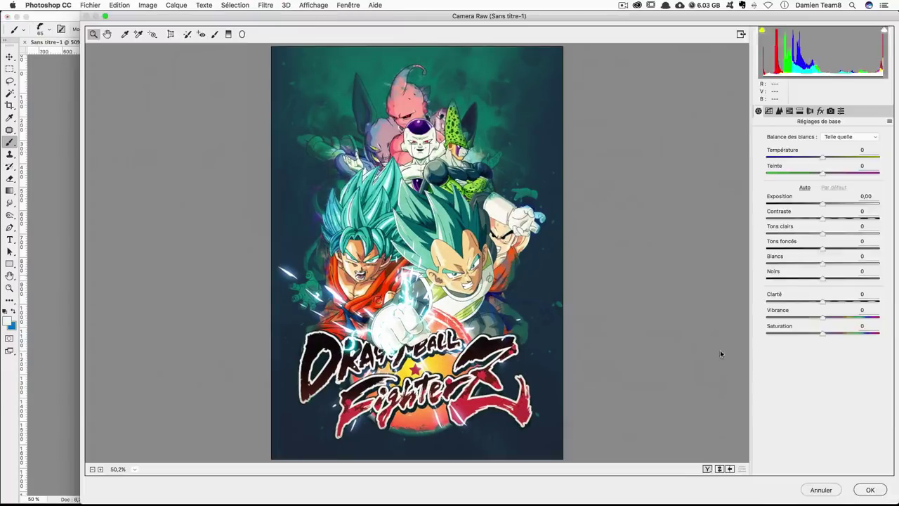
right_click(764, 345)
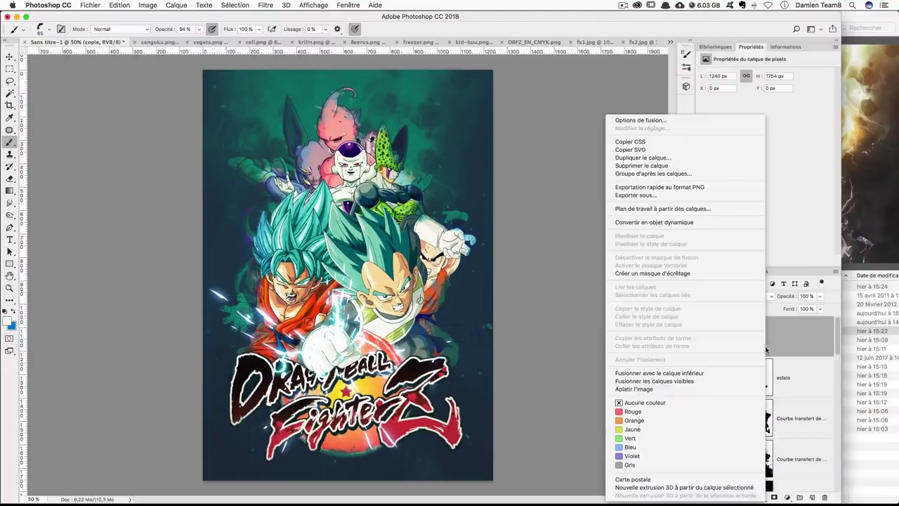
click(680, 222)
Launch the Camera Raw Filter on the copie smart object
click(265, 4)
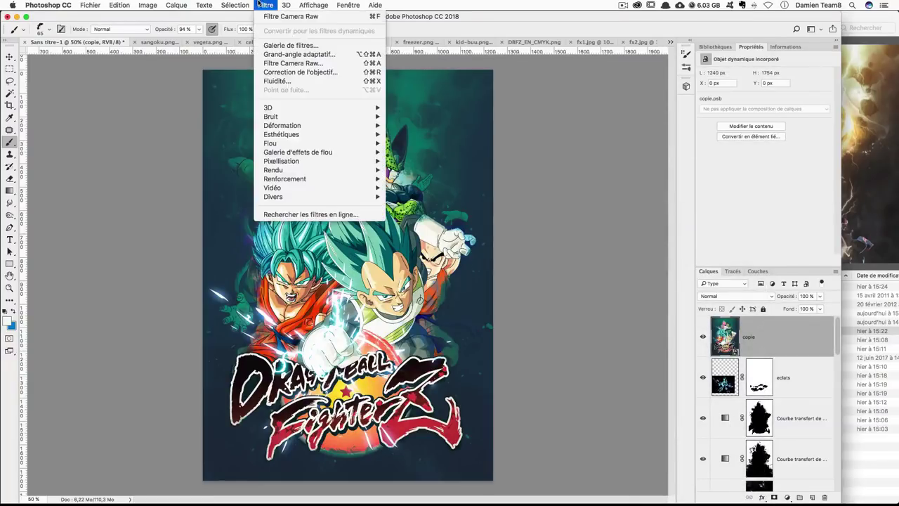
click(304, 73)
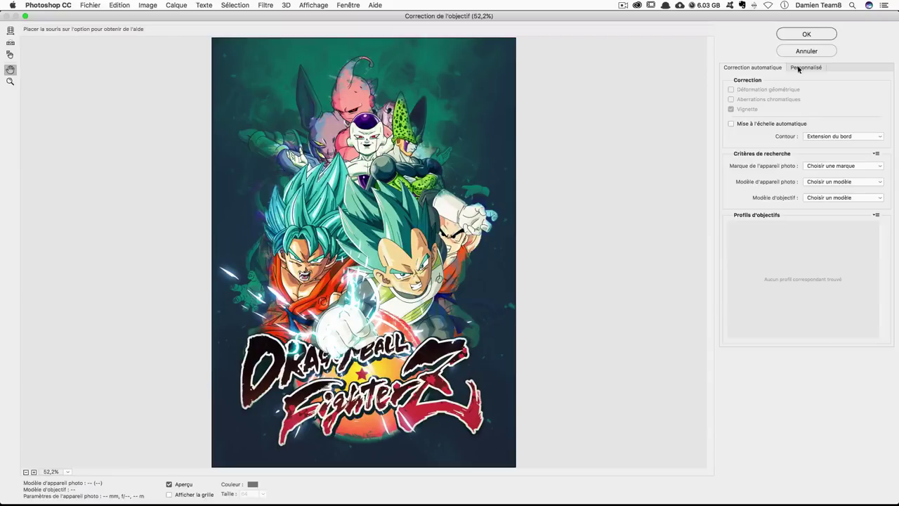
key(Escape)
click(265, 5)
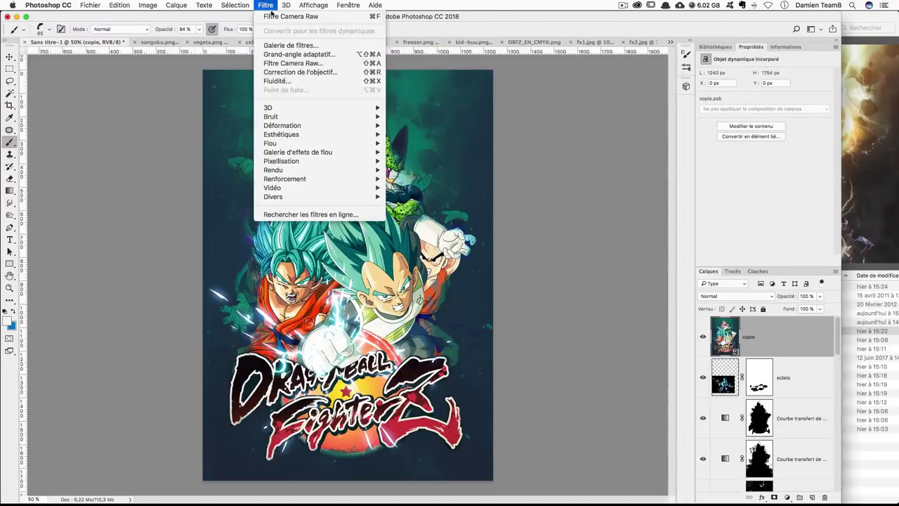
click(300, 65)
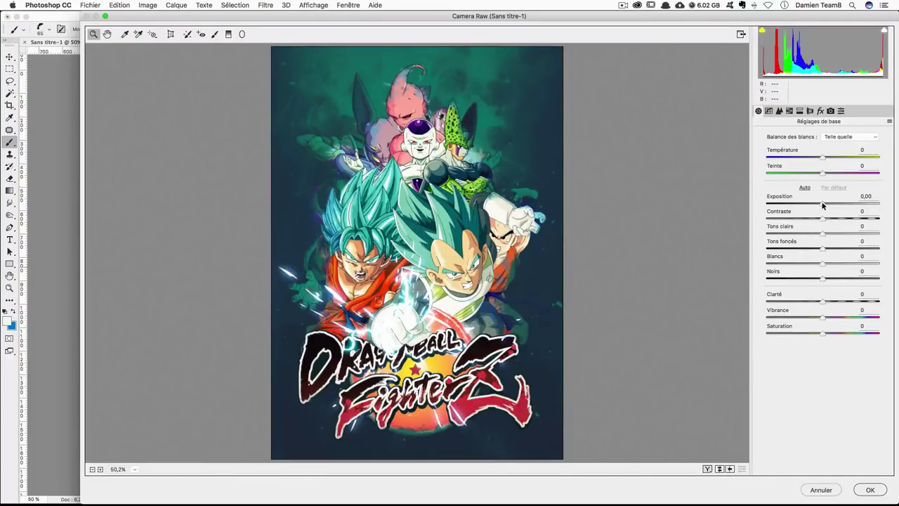
Nudge exposure up, set contrast +5, highlights -30, shadows -12 and whites -6
click(823, 203)
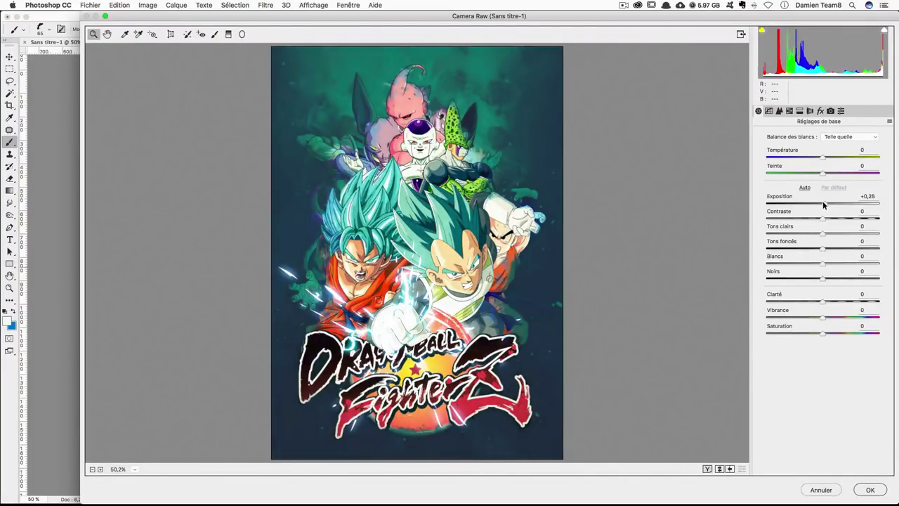
drag(824, 218, 827, 218)
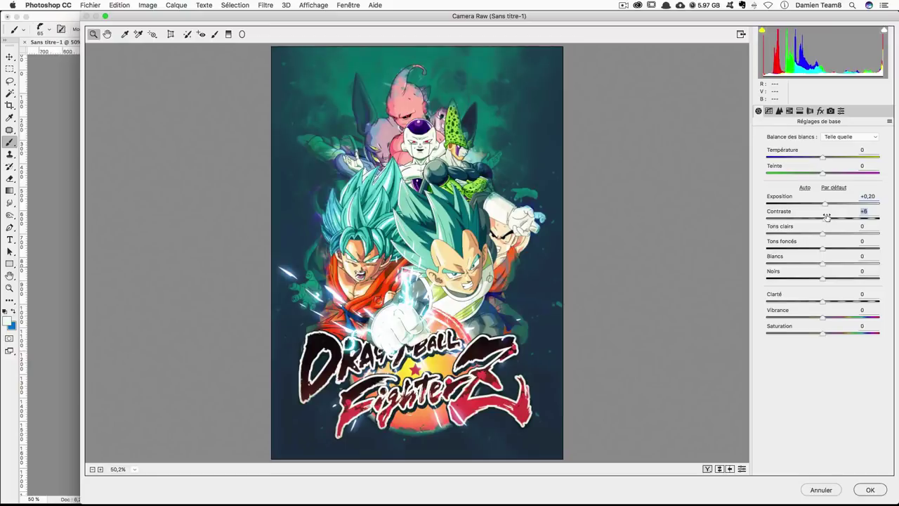
drag(835, 233, 796, 235)
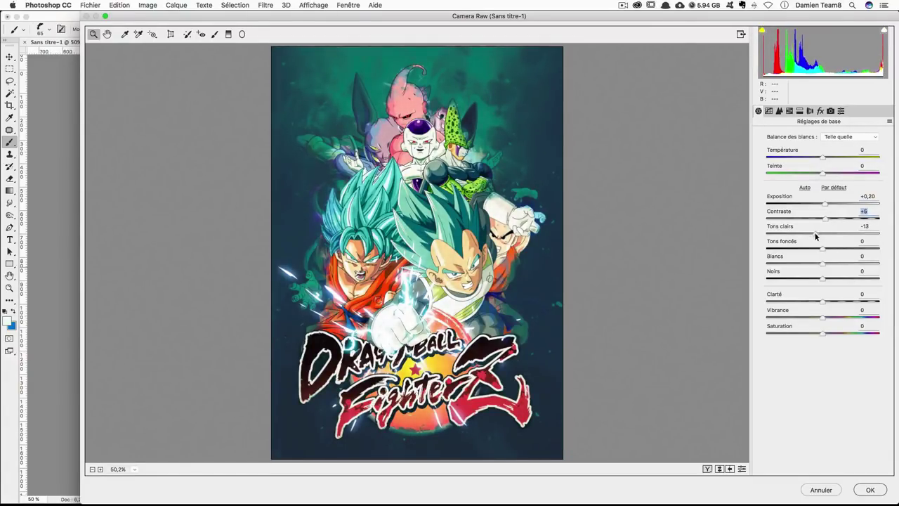
mouse_move(795, 235)
mouse_down()
mouse_move(817, 236)
mouse_move(805, 235)
mouse_up()
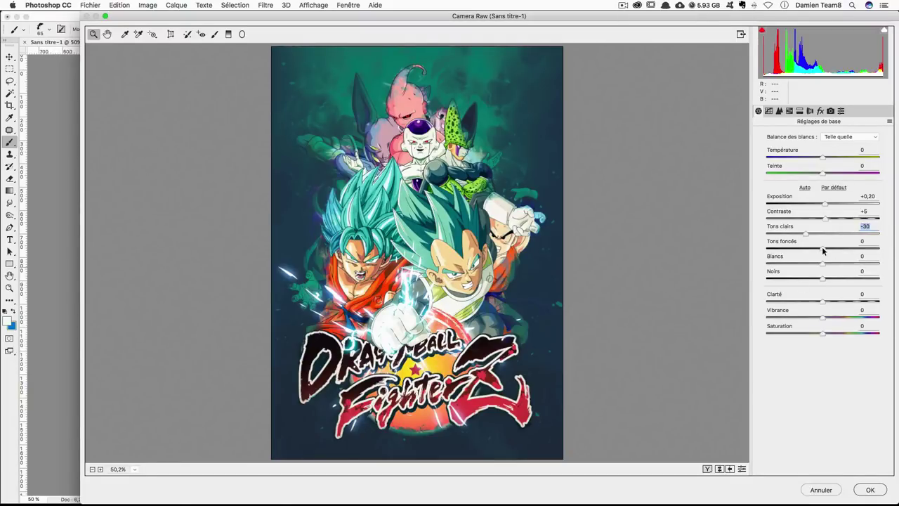
drag(825, 249, 814, 250)
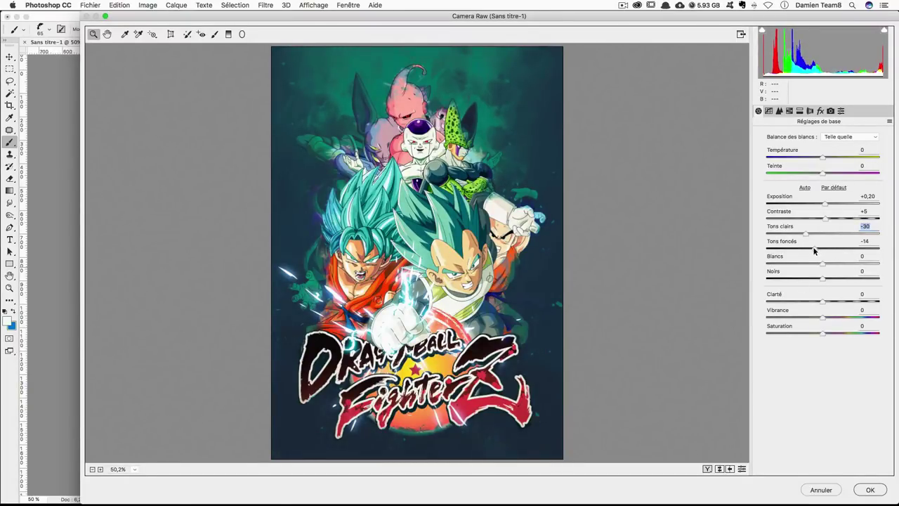
click(815, 249)
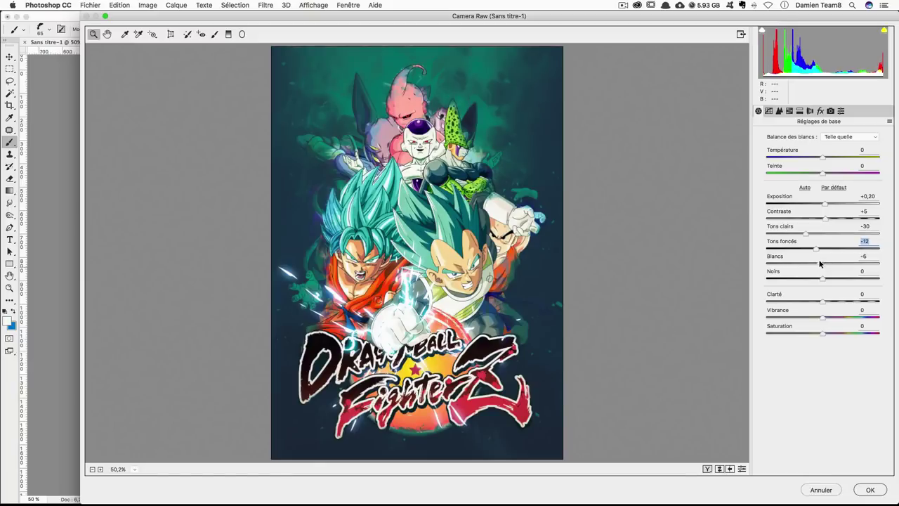
click(826, 269)
Set clarity +8 and saturation -5, then apply the Camera Raw filter
click(825, 301)
drag(826, 300, 825, 303)
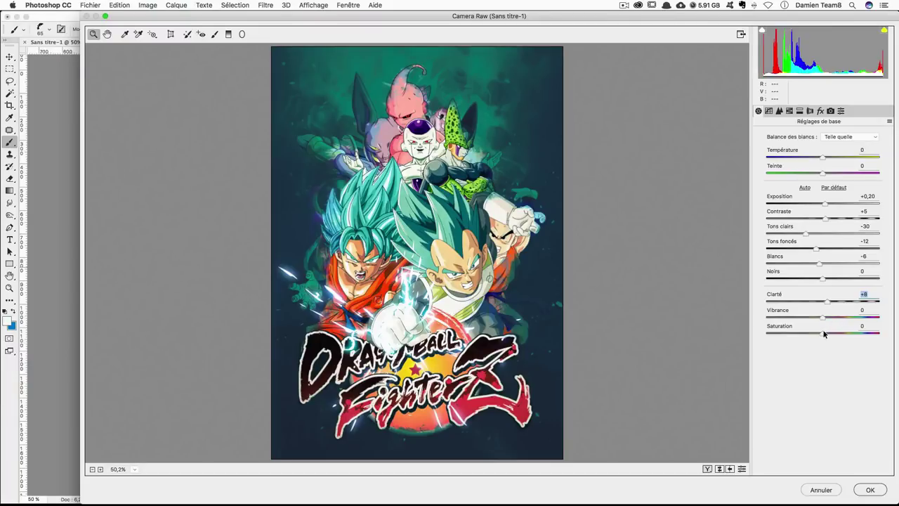
mouse_move(823, 333)
mouse_down()
mouse_move(836, 333)
mouse_move(818, 333)
mouse_up()
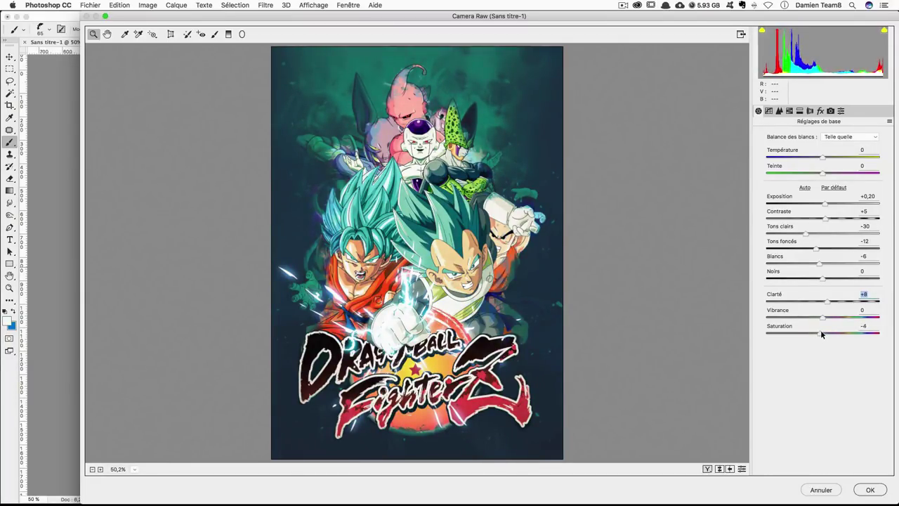
drag(821, 332, 819, 333)
click(864, 325)
text(-5)
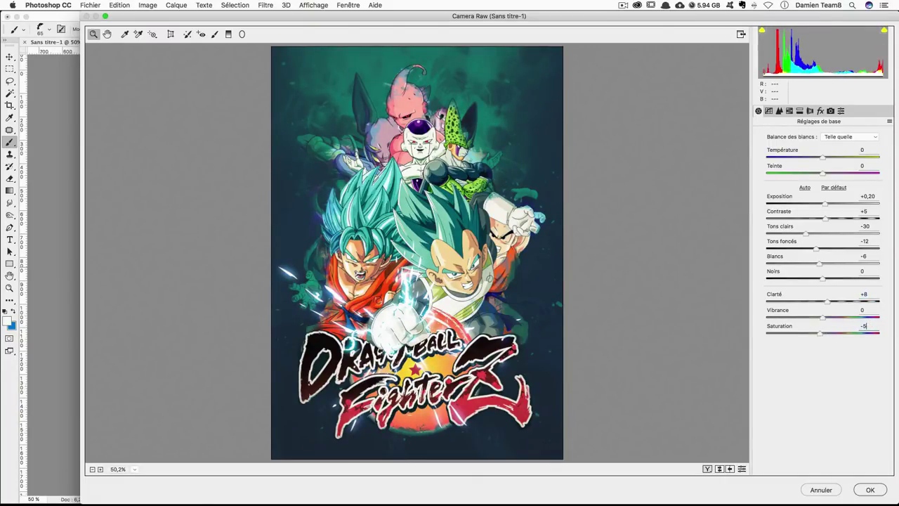
click(871, 489)
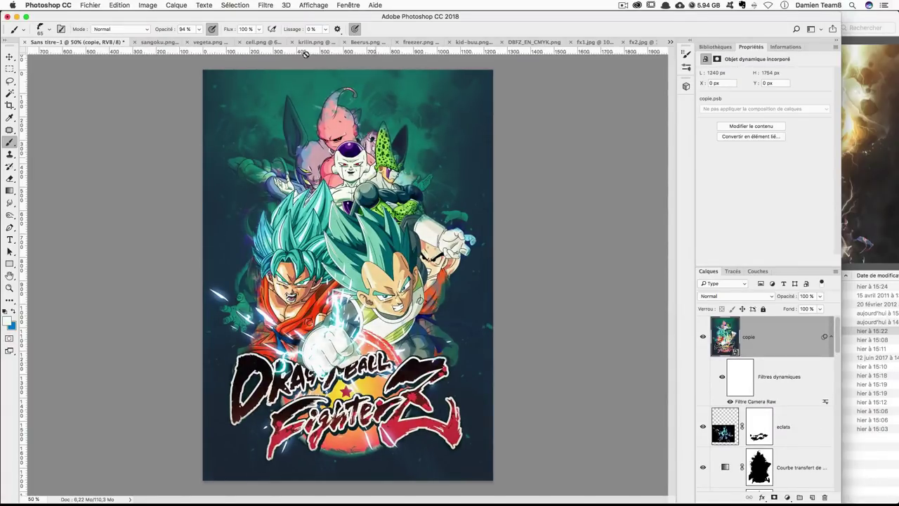
Apply a Lens Correction vignette with amount -27 and midpoint +24
click(286, 5)
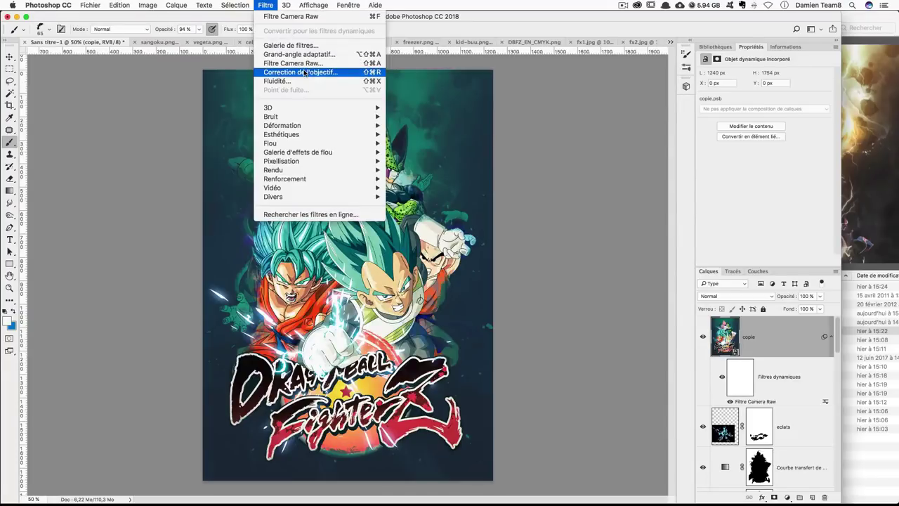
click(301, 71)
click(805, 68)
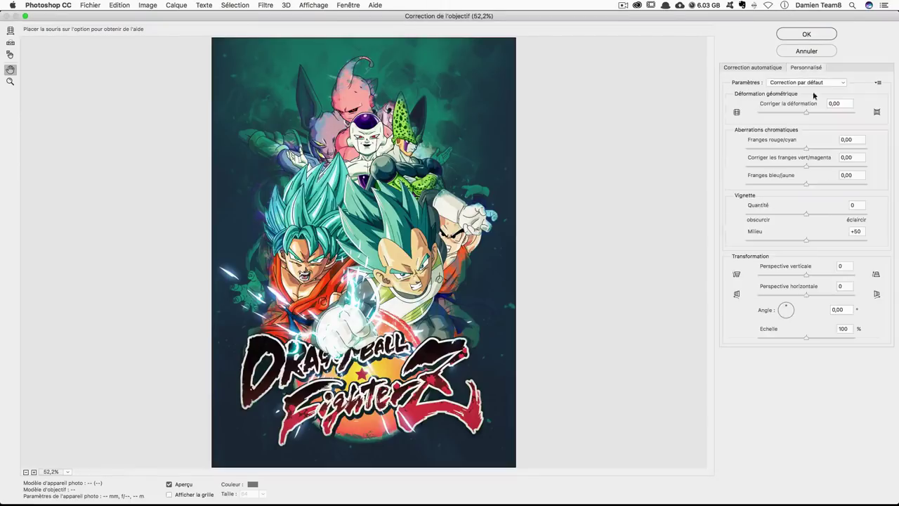
click(789, 213)
click(784, 240)
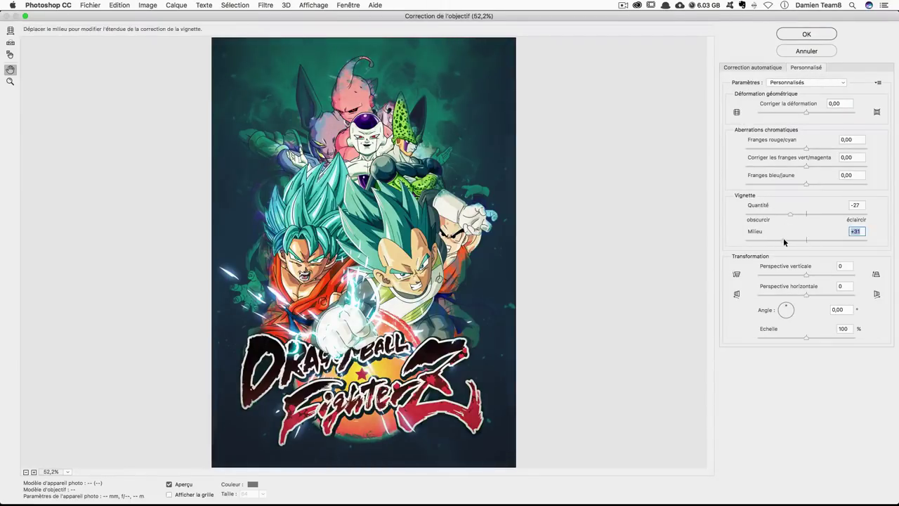
drag(779, 241, 785, 214)
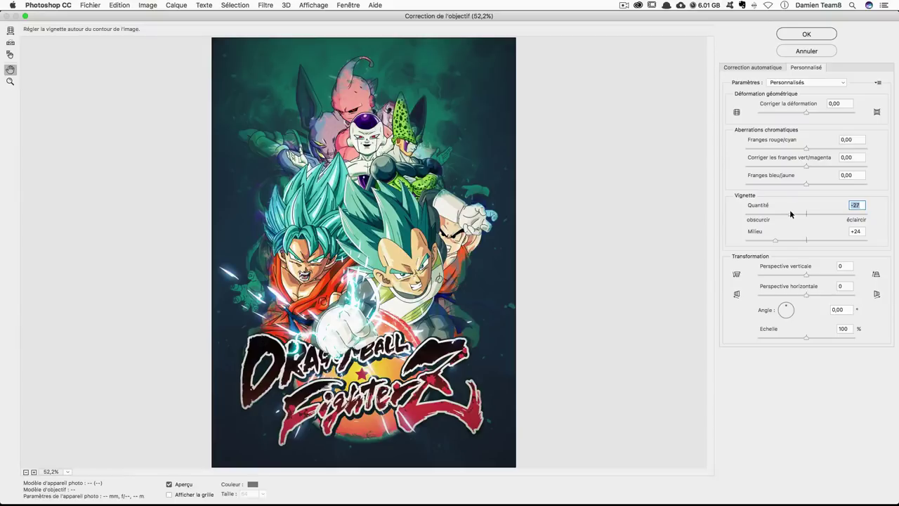
key(Return)
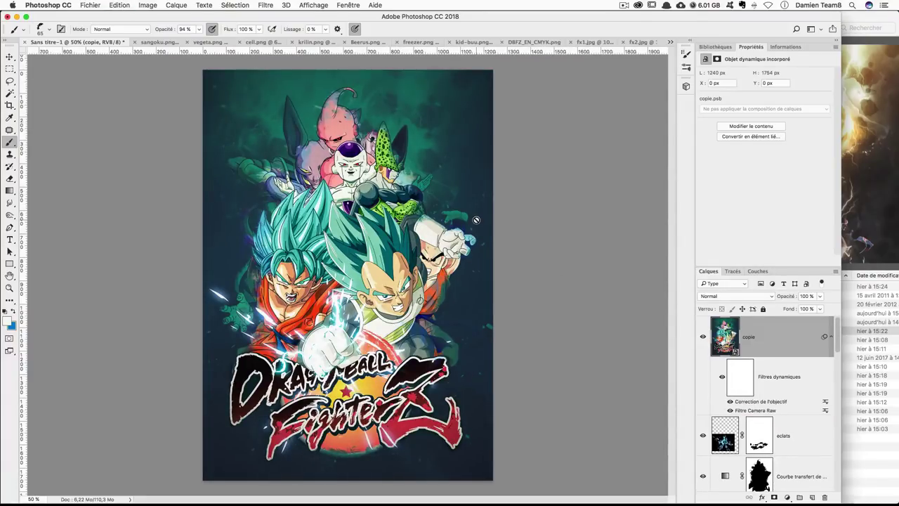
Zoom in and back out to inspect the vignetted poster
key(super+plus)
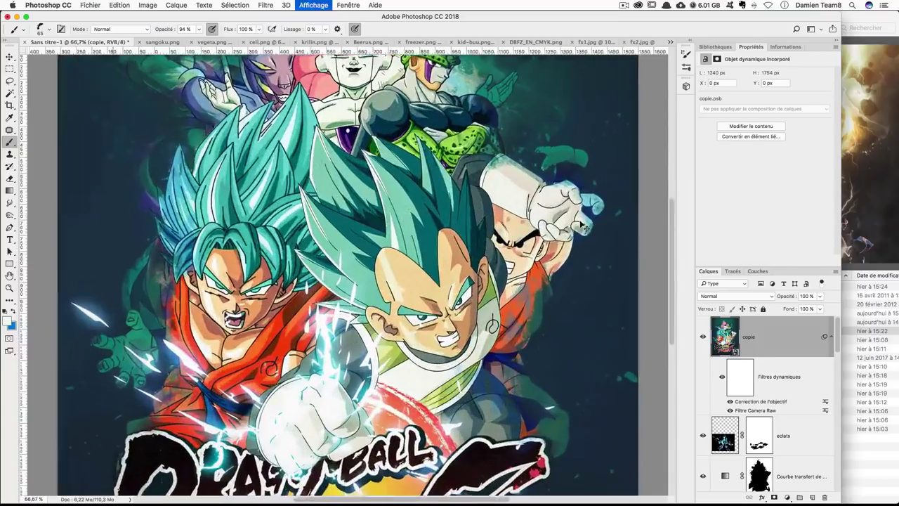
key(super+minus)
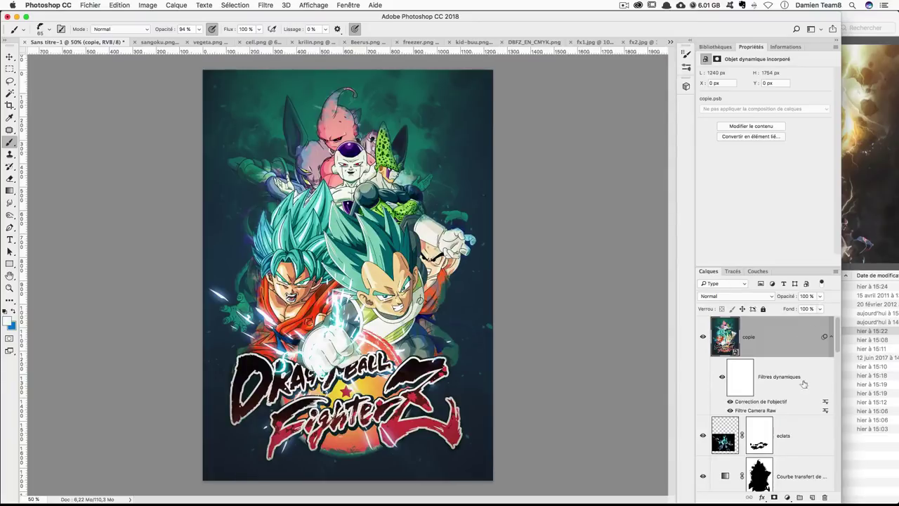
click(268, 5)
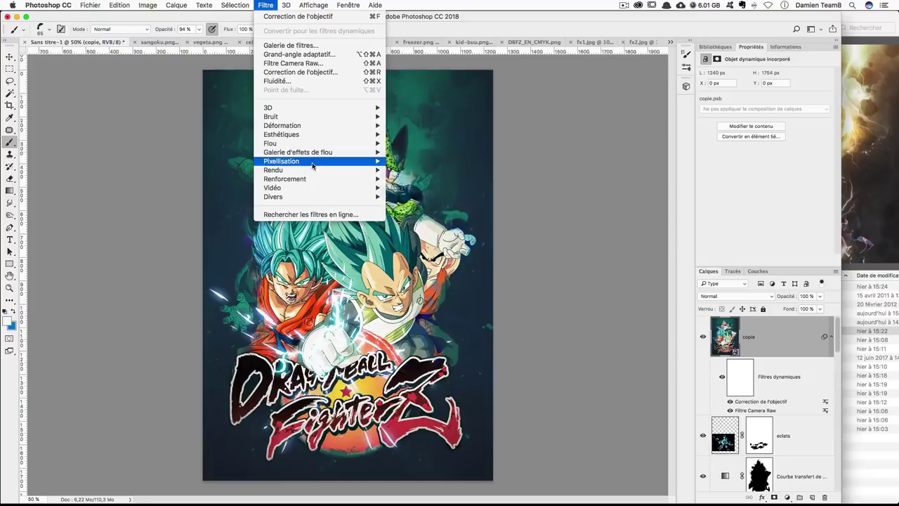
mouse_move(298, 152)
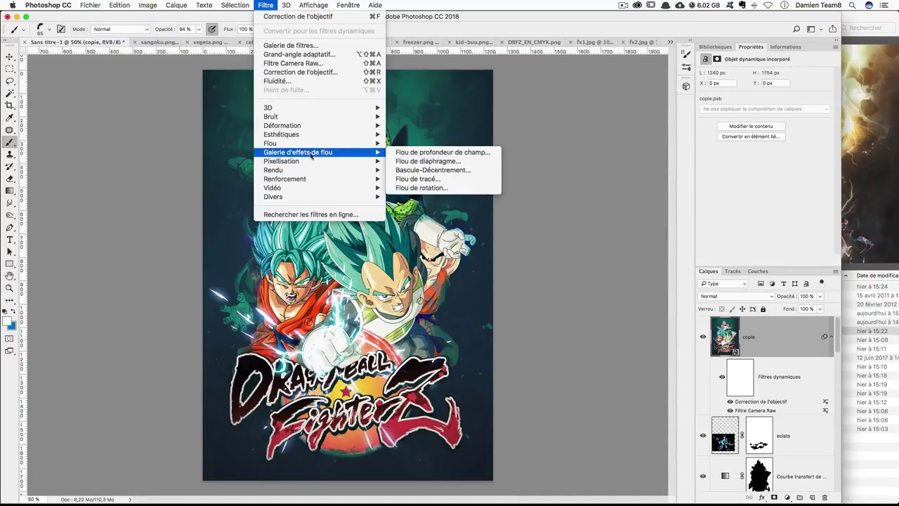
Start a field blur with the top pin's blur set to 6 px
click(428, 153)
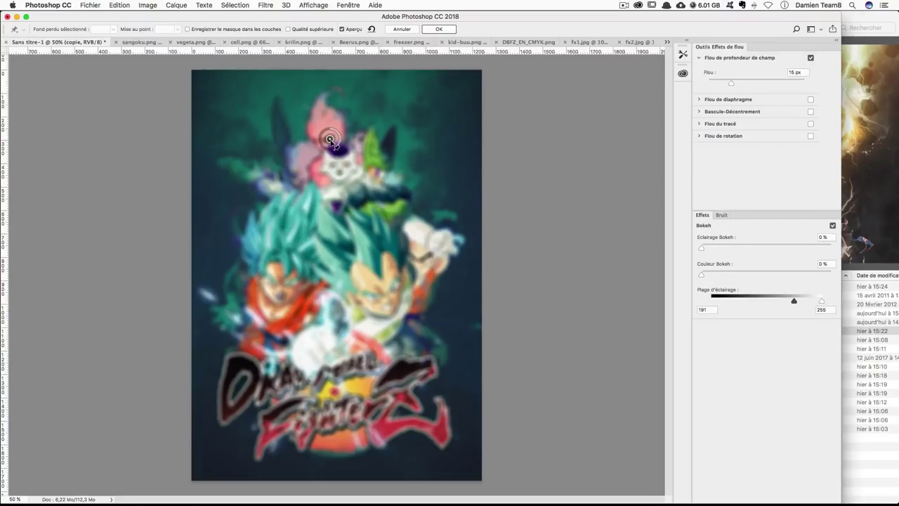
drag(330, 140, 338, 135)
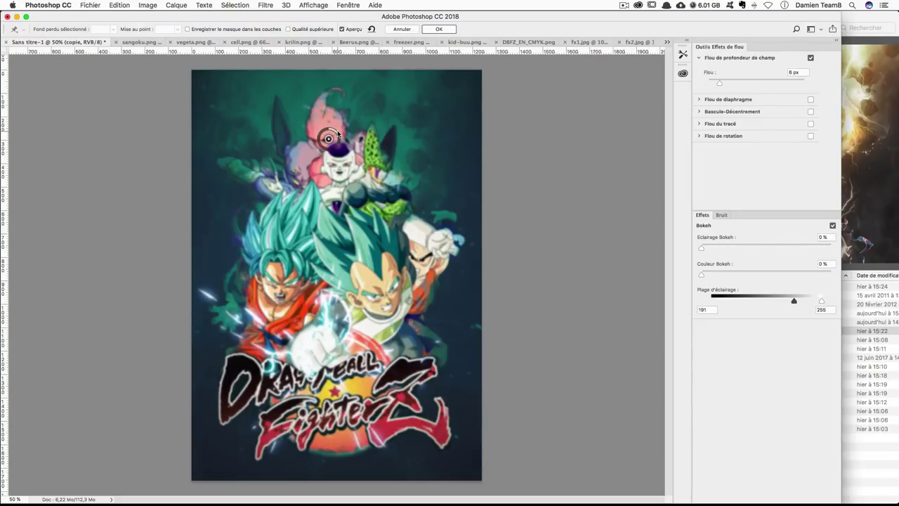
click(802, 72)
text(5)
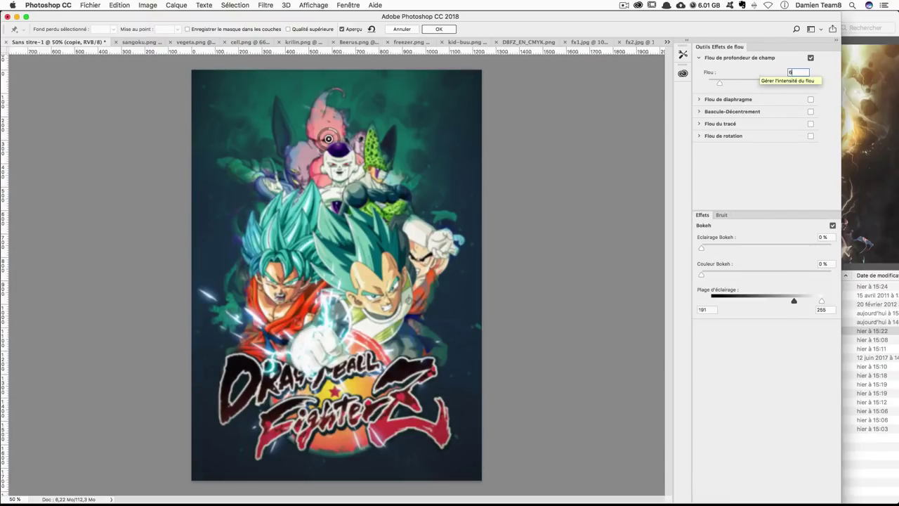
key(Up)
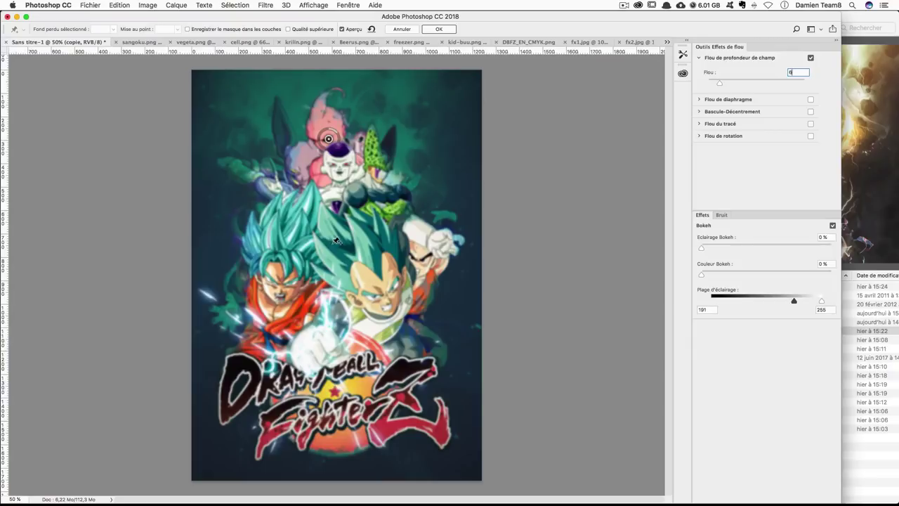
Add blur pins of 3 px on the heroes and 0 px on the logo, then commit
click(328, 256)
double_click(805, 73)
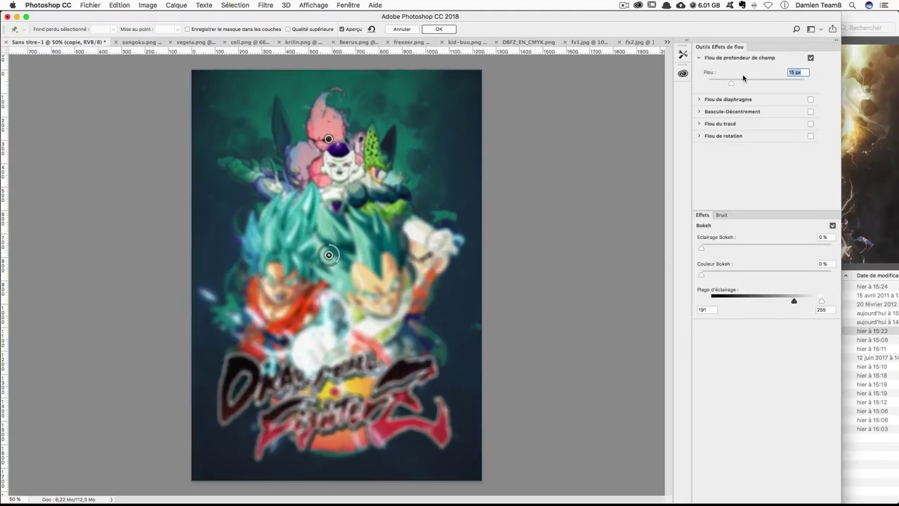
text(3)
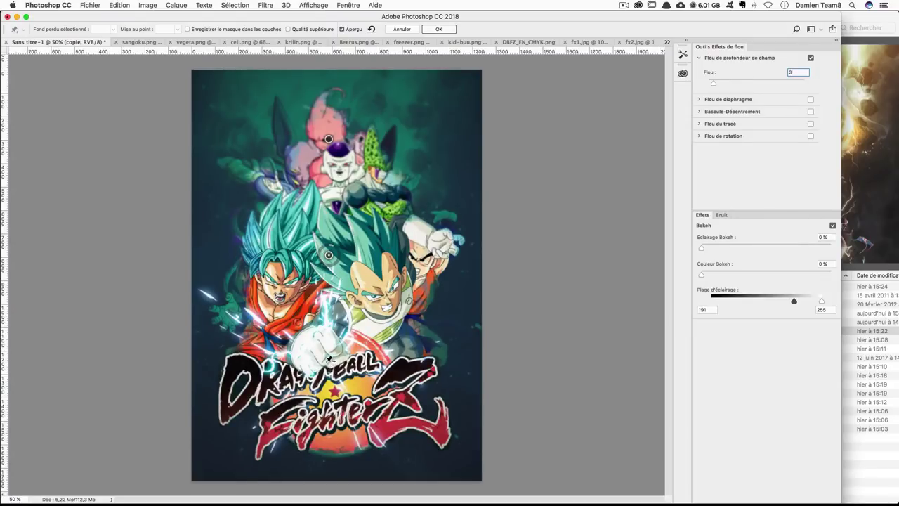
click(328, 359)
double_click(799, 73)
text(0)
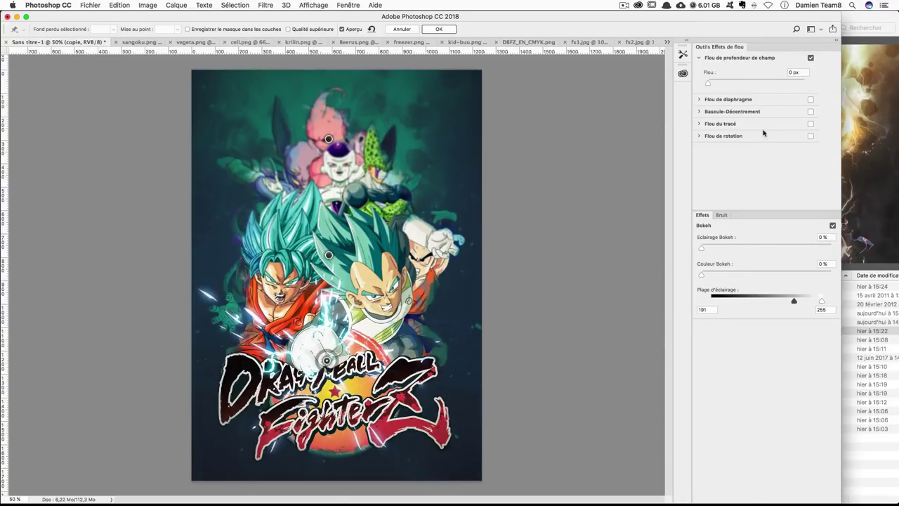
key(Return)
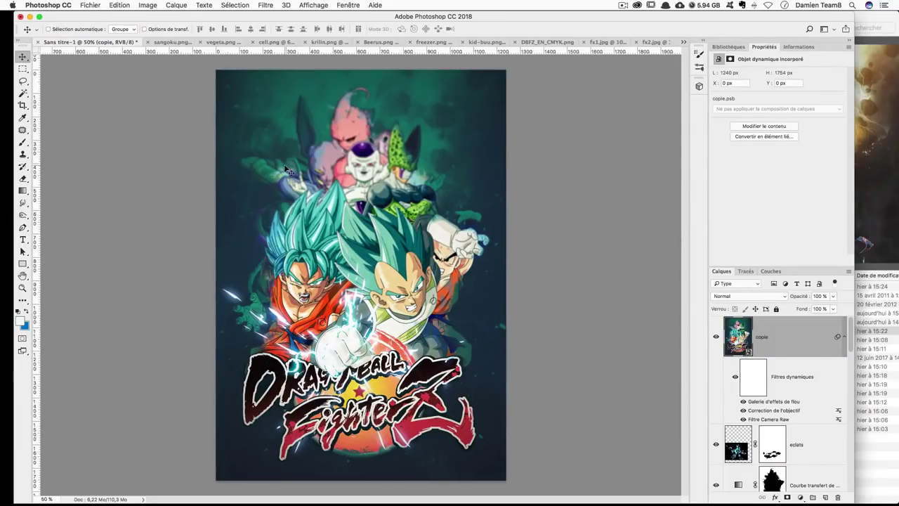
Set the copie layer's opacity to 50%
click(819, 296)
text(50)
key(Return)
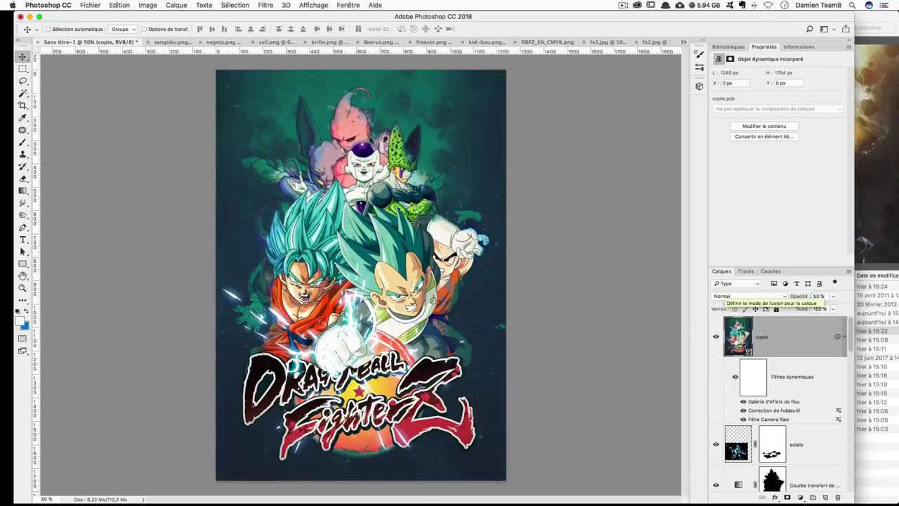
Toggle the copie layer's visibility repeatedly to compare before and after
click(716, 337)
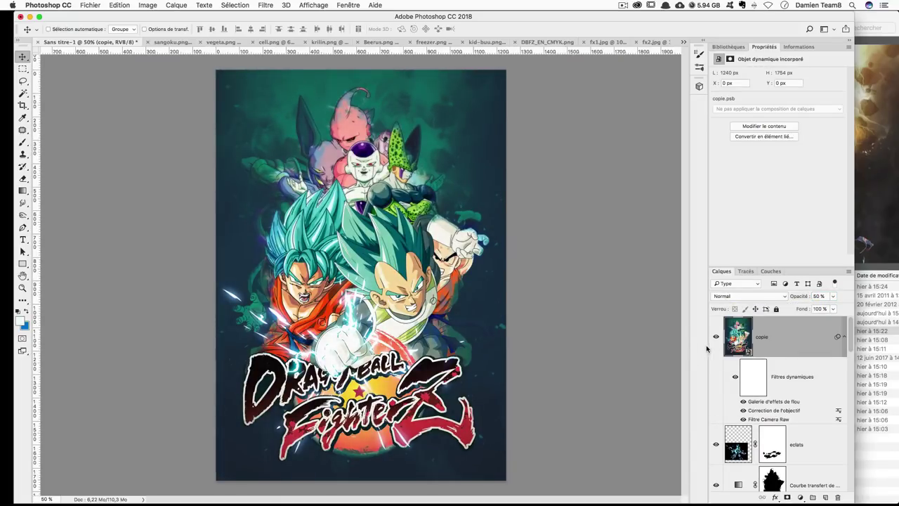
click(715, 340)
click(715, 341)
click(715, 341)
click(714, 340)
click(715, 341)
click(715, 337)
click(715, 337)
click(716, 338)
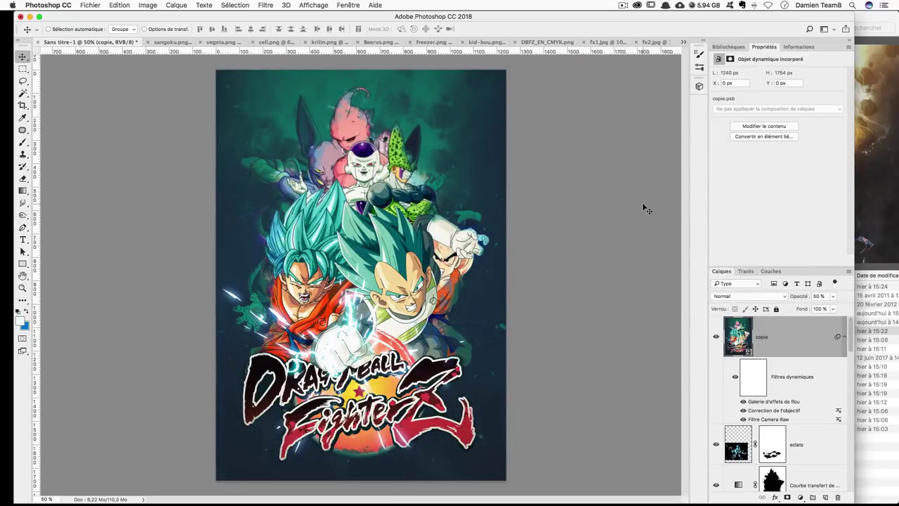